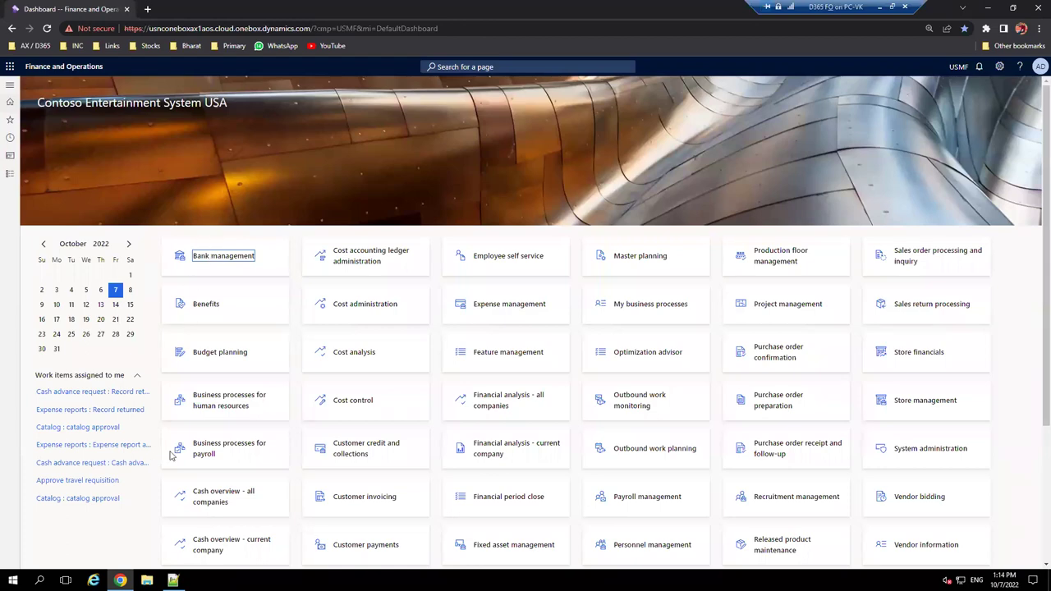
- Bring up the warehouse notes in Notepad++ and review the location directives definition
key("alt+Tab")
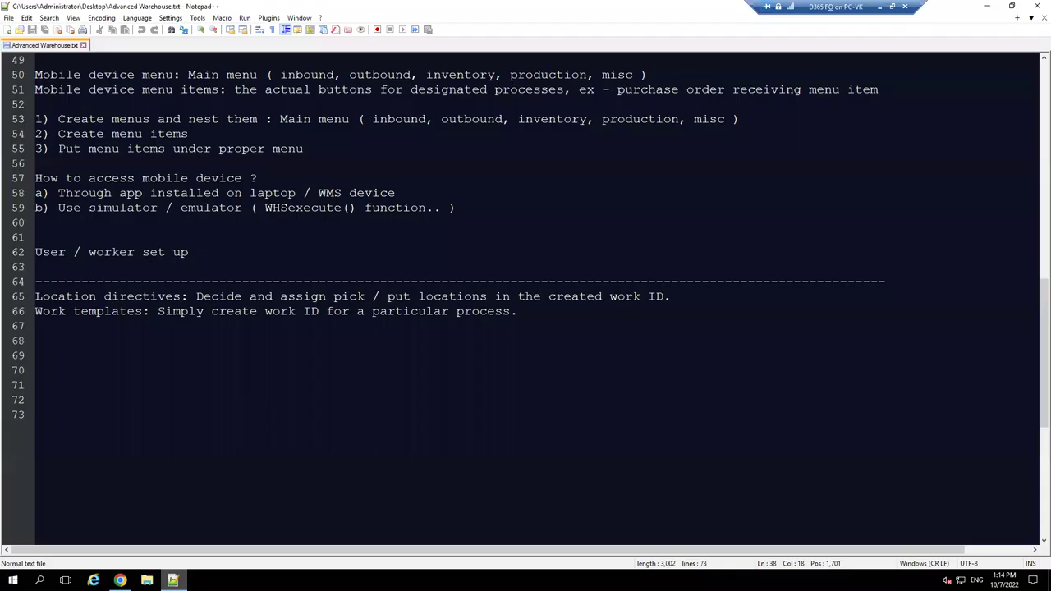
scroll(271, 313, "up", 3)
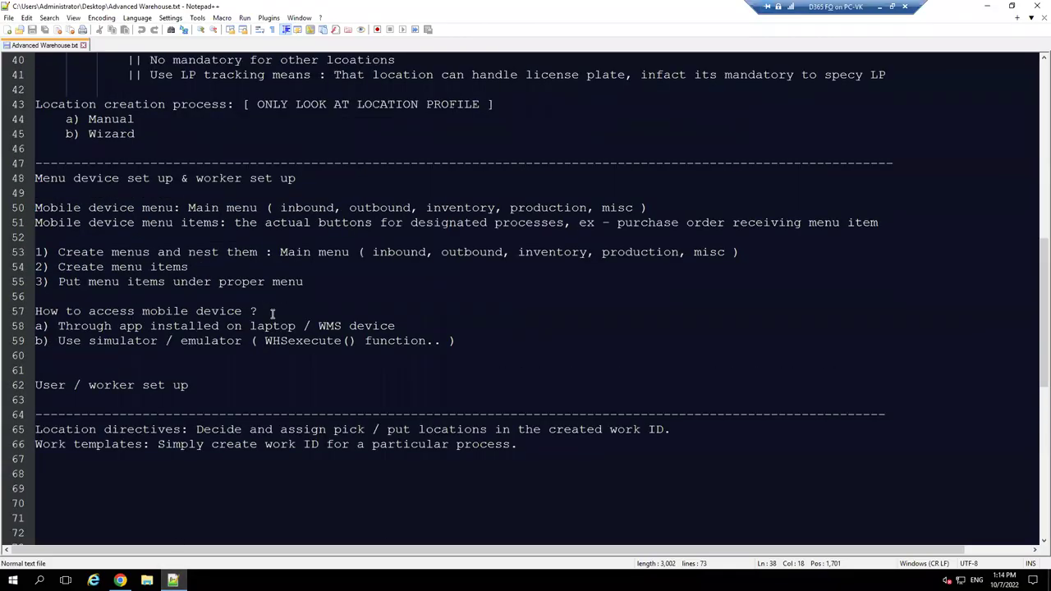
scroll(273, 314, "up", 2)
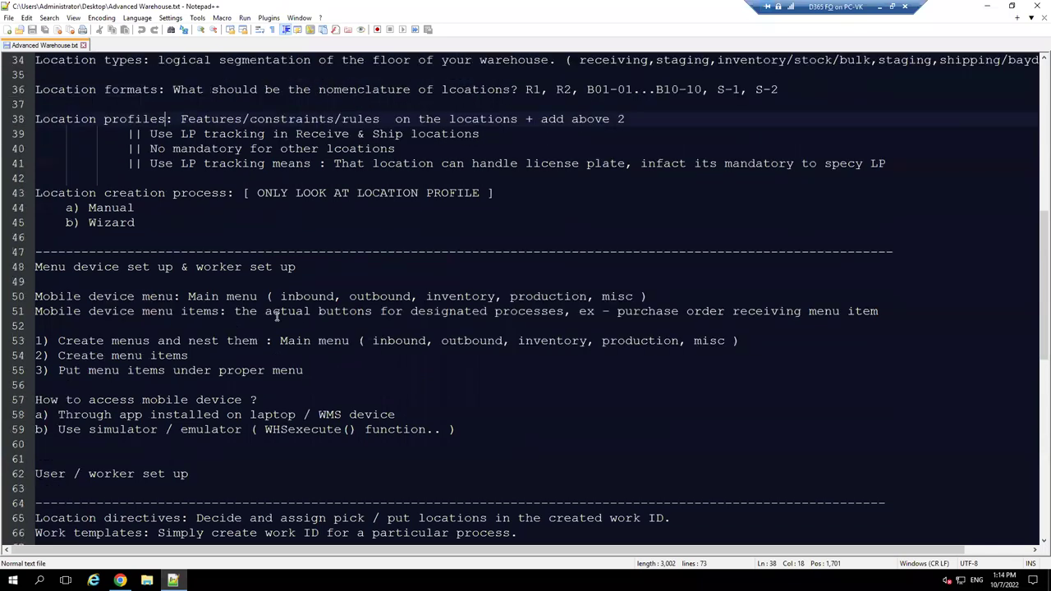
scroll(277, 316, "down", 4)
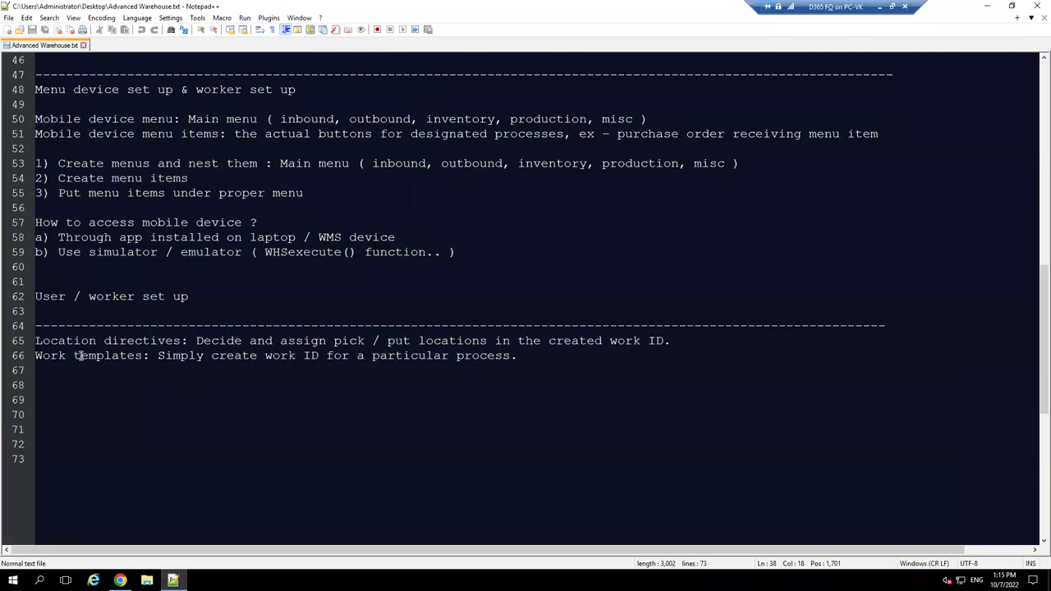
left_click_drag(36, 340, 243, 340)
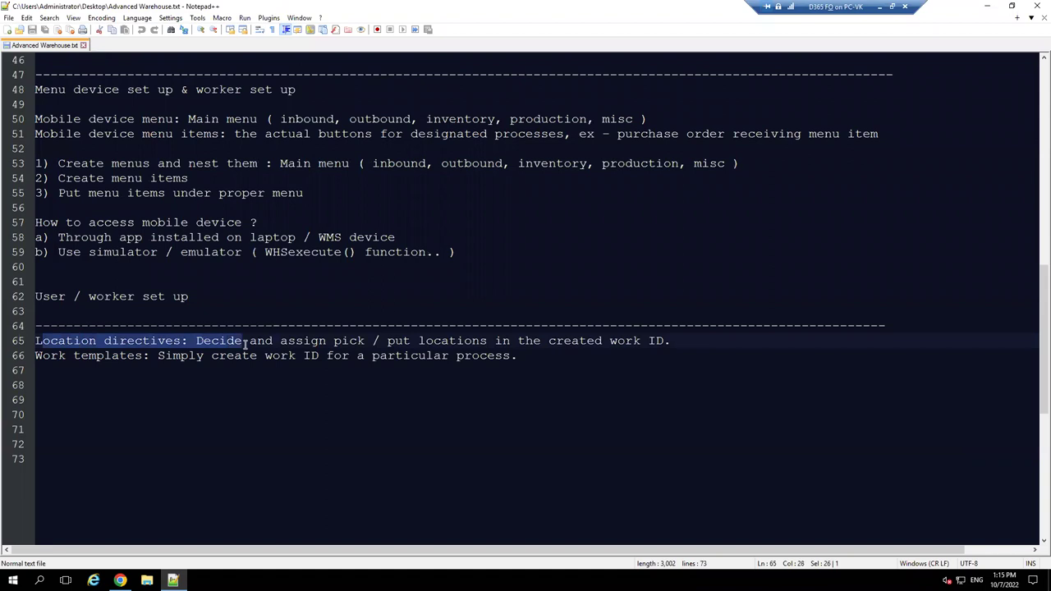
left_click(515, 364)
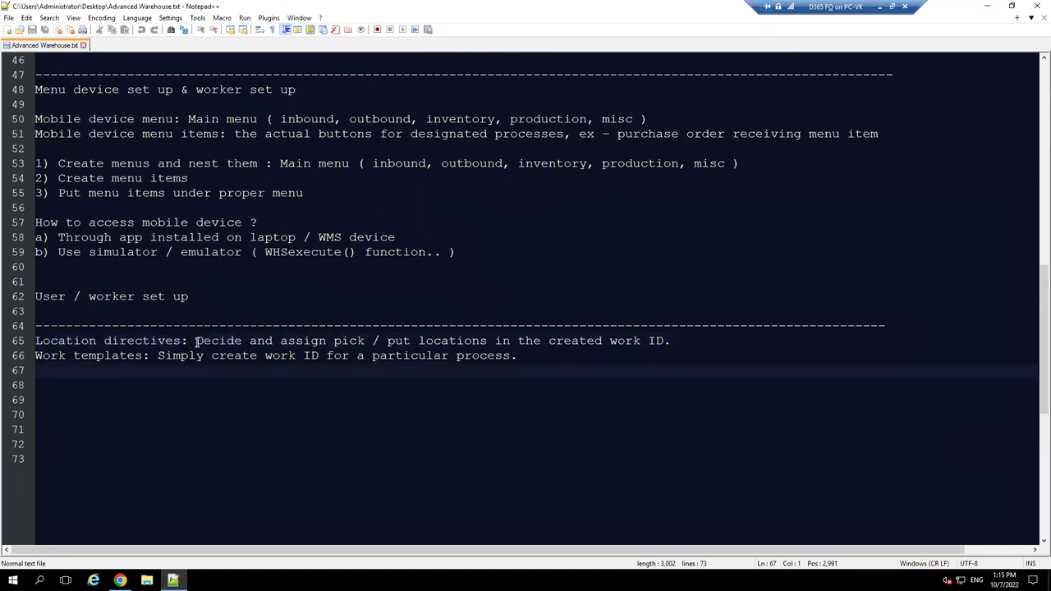
left_click_drag(195, 340, 389, 342)
left_click(402, 342)
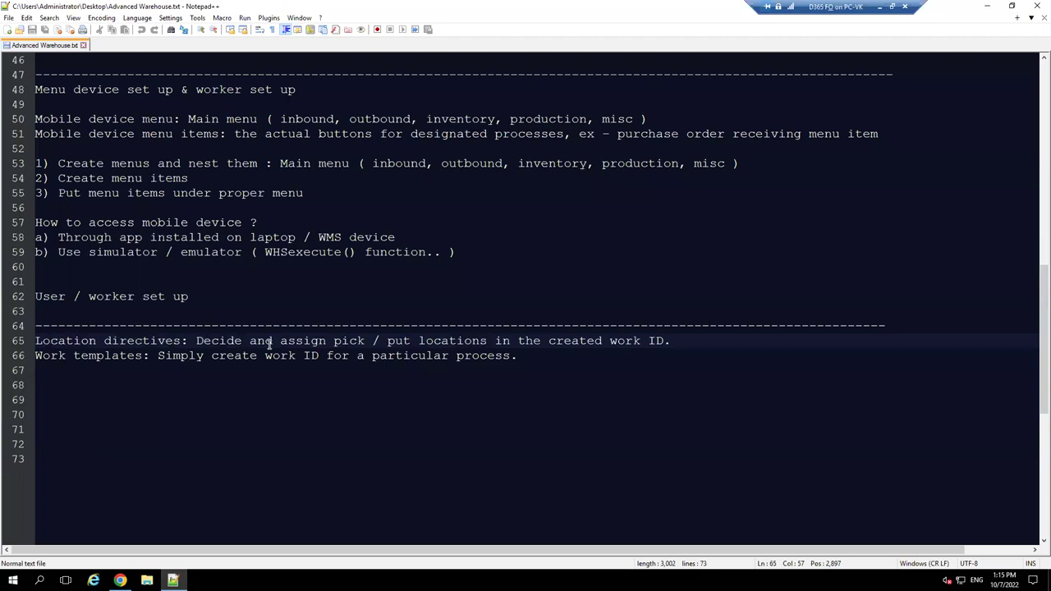
- Add the heading 'Purchase order receiving process:' below the work templates line
left_click(312, 356)
left_click(523, 355)
key("Return")
key("Return")
type("Purchase ")
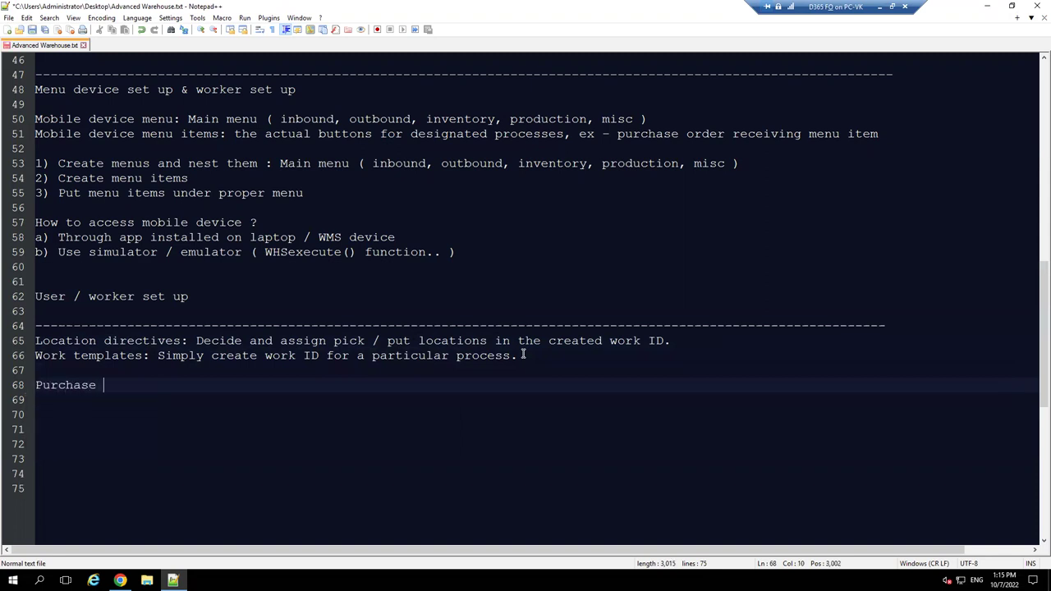
type("order re")
key("Return")
type("process")
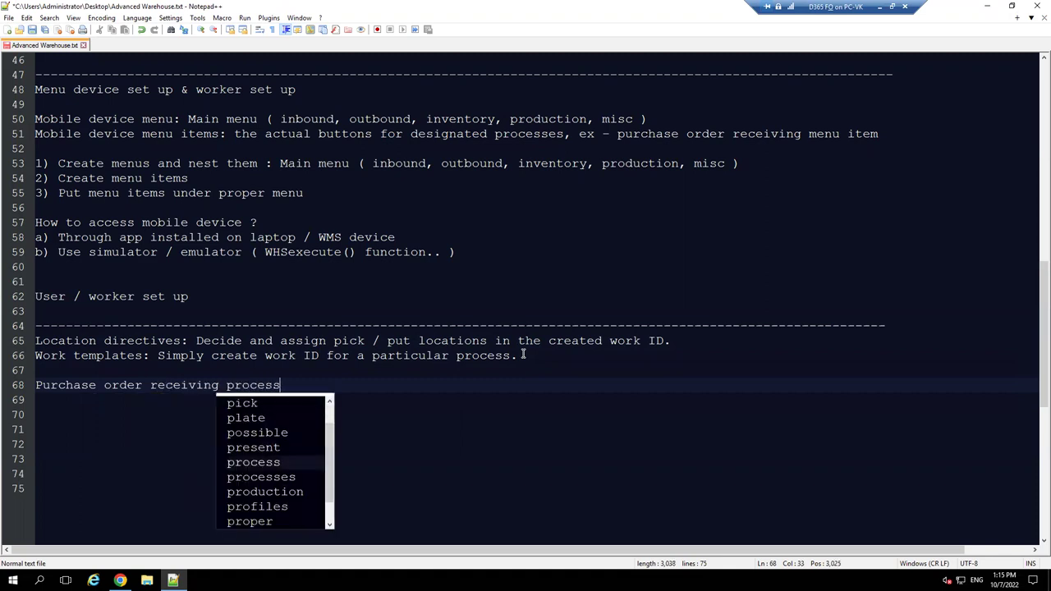
type(":")
key("Return")
key("Return")
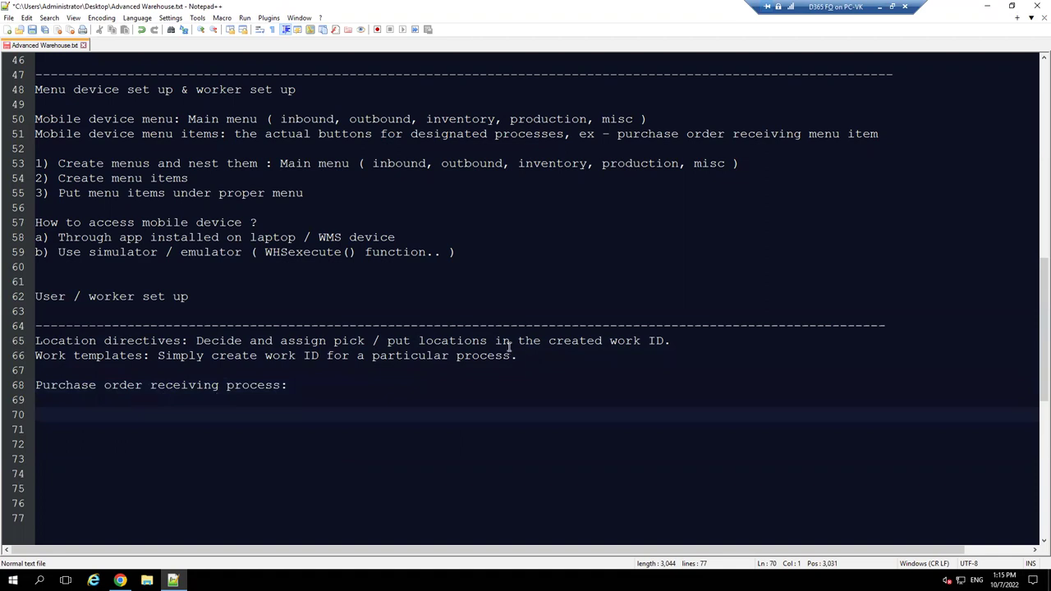
- Copy the location directives and work templates lines beneath the new heading
left_click_drag(527, 356, 36, 341)
key("ctrl+c")
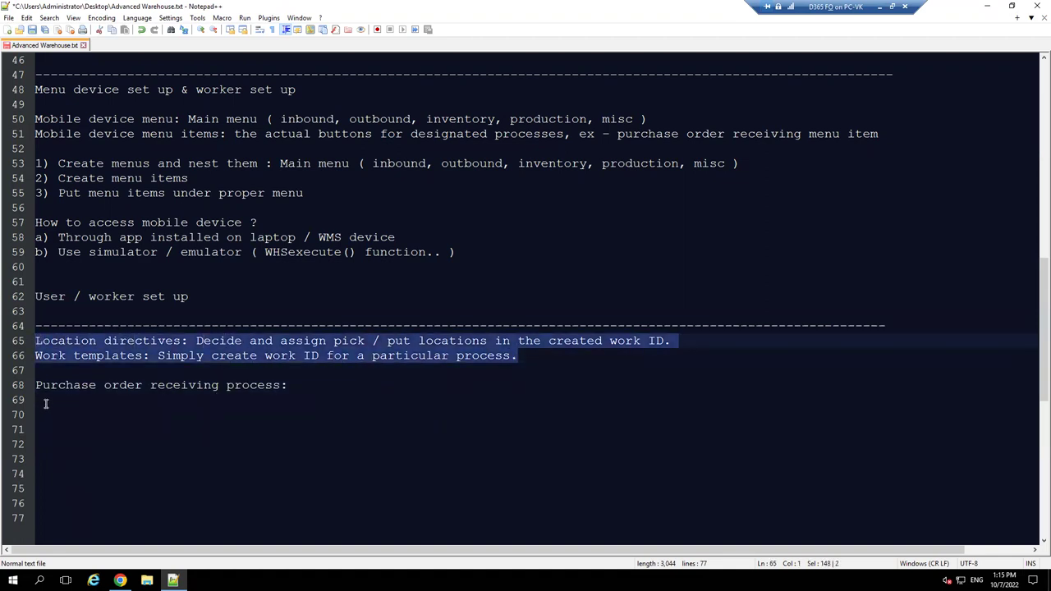
left_click(45, 402)
key("ctrl+v")
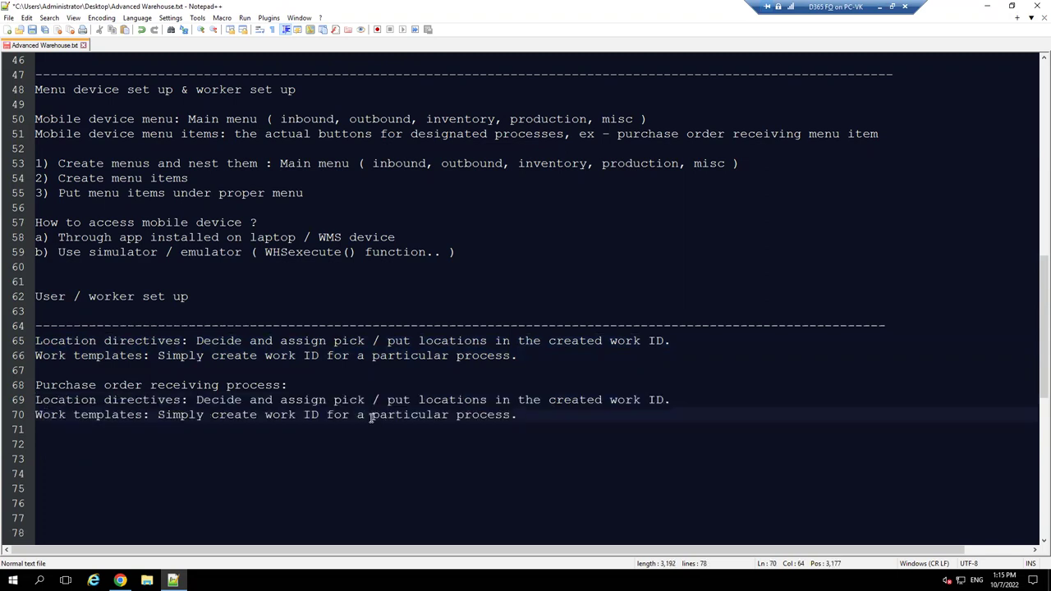
left_click(319, 386)
key("Return")
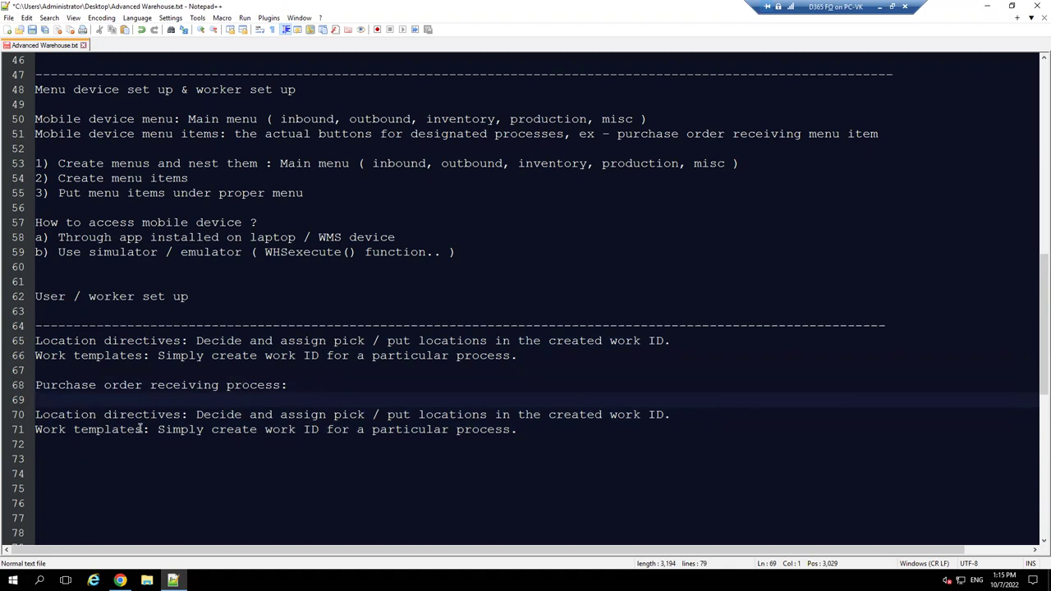
left_click(120, 581)
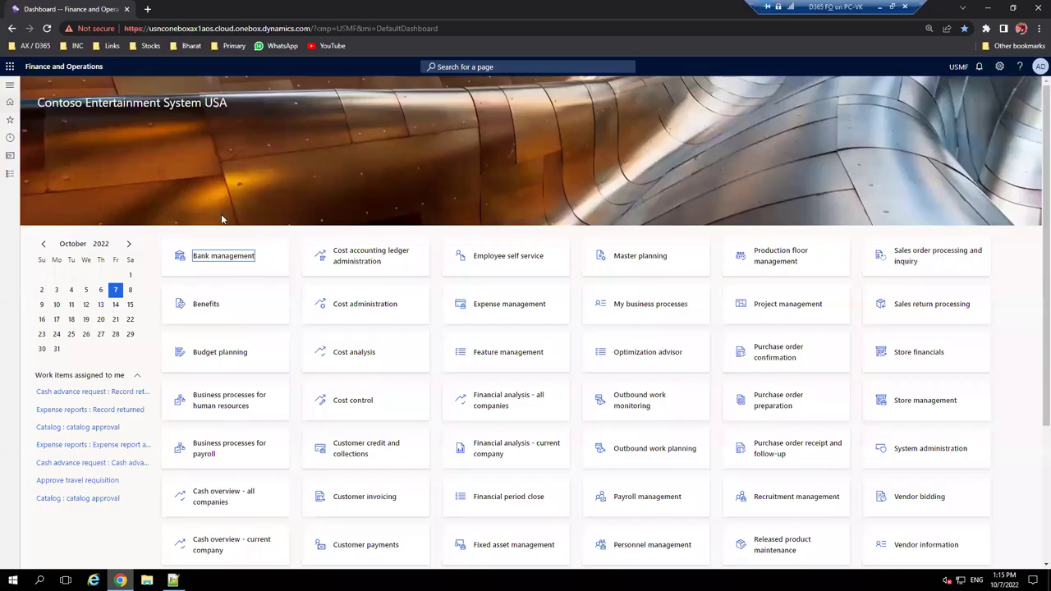
- Navigate through Modules to Warehouse management > Setup > Work > Work templates
left_click(10, 85)
left_click(102, 219)
scroll(87, 349, "down", 3)
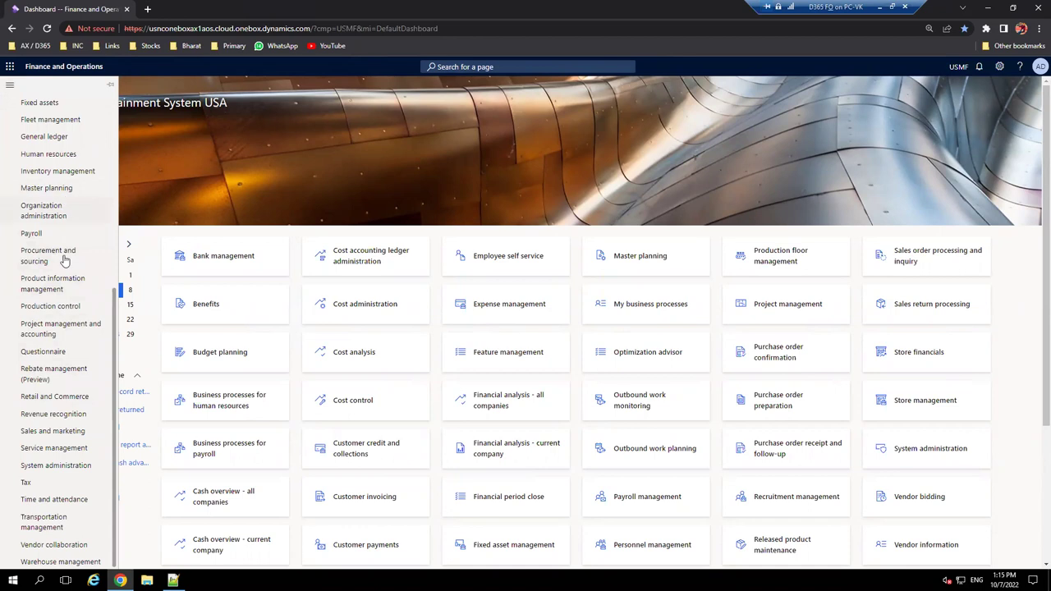
left_click(61, 562)
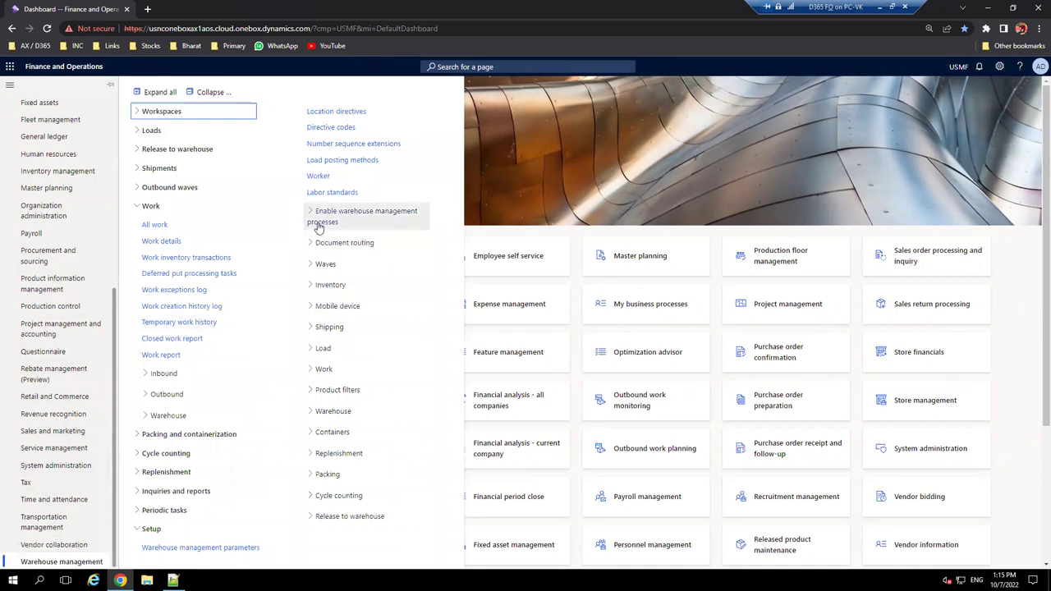
left_click(207, 92)
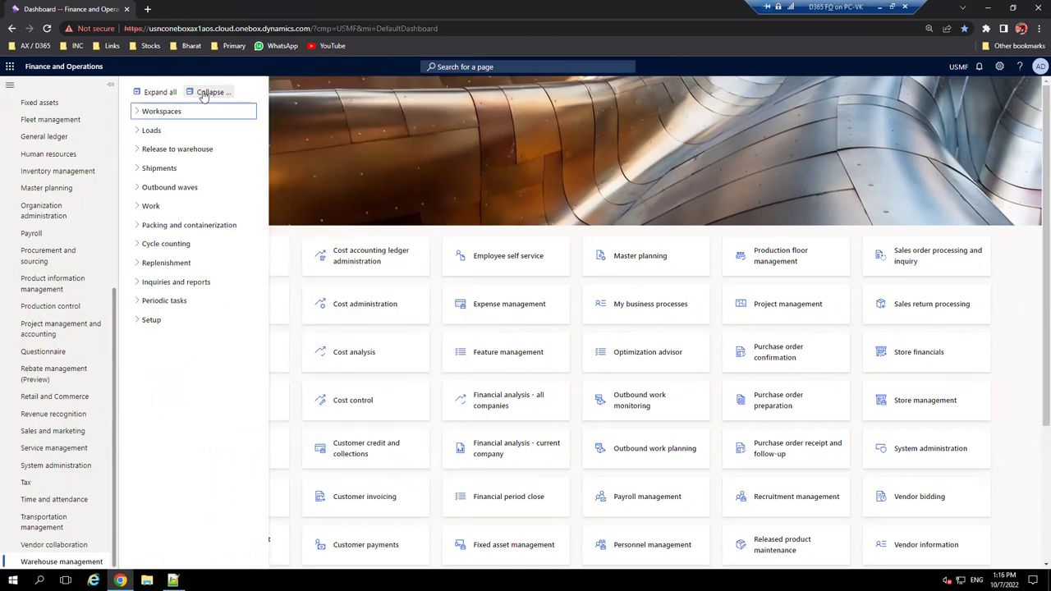
left_click(141, 320)
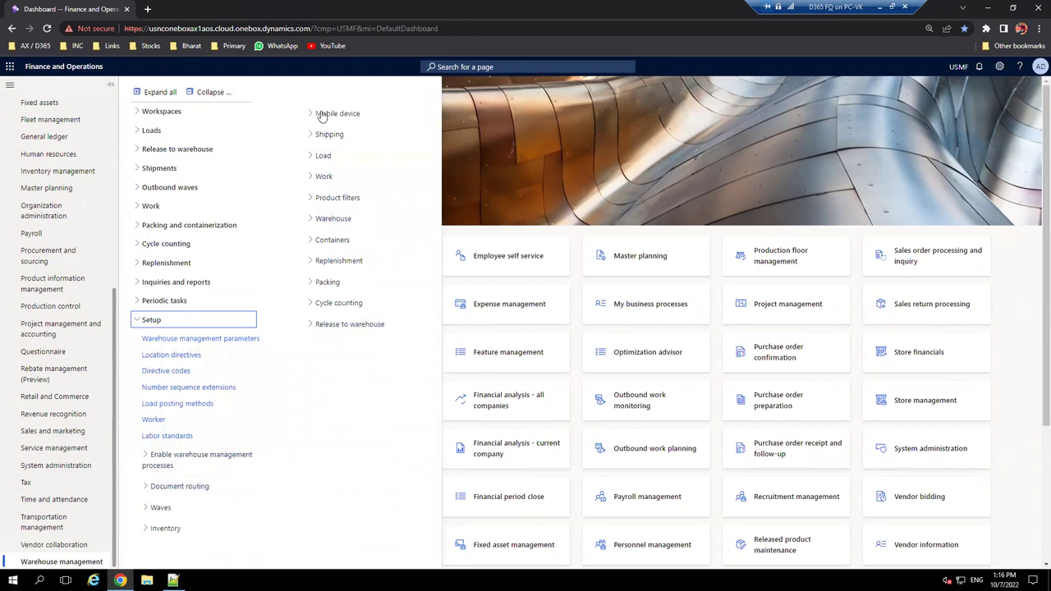
left_click(321, 175)
left_click(342, 199)
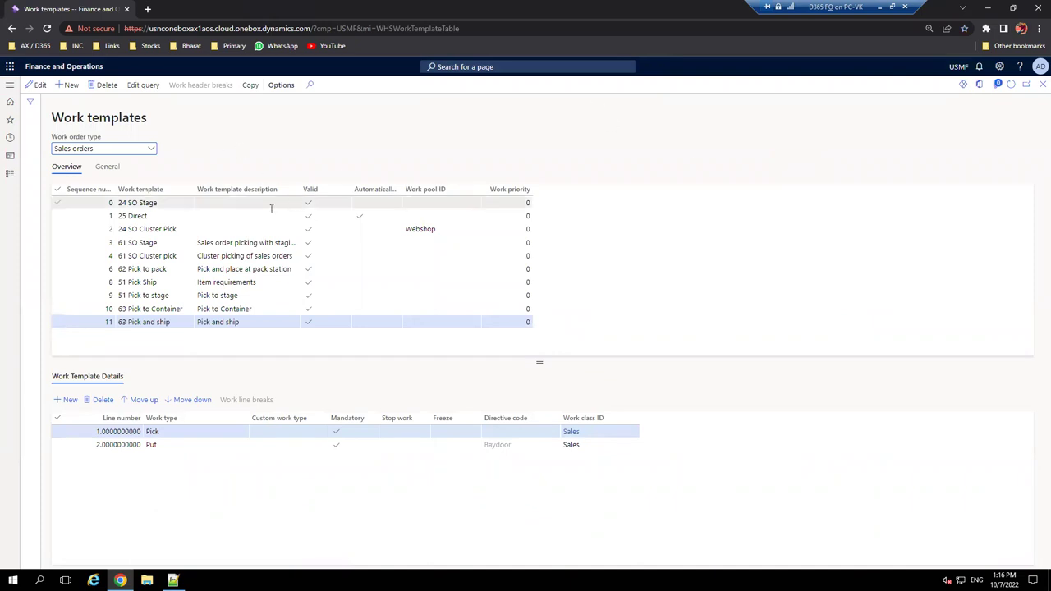
- Show Purchase orders work templates, create a new template, and duplicate the browser tab
left_click(152, 153)
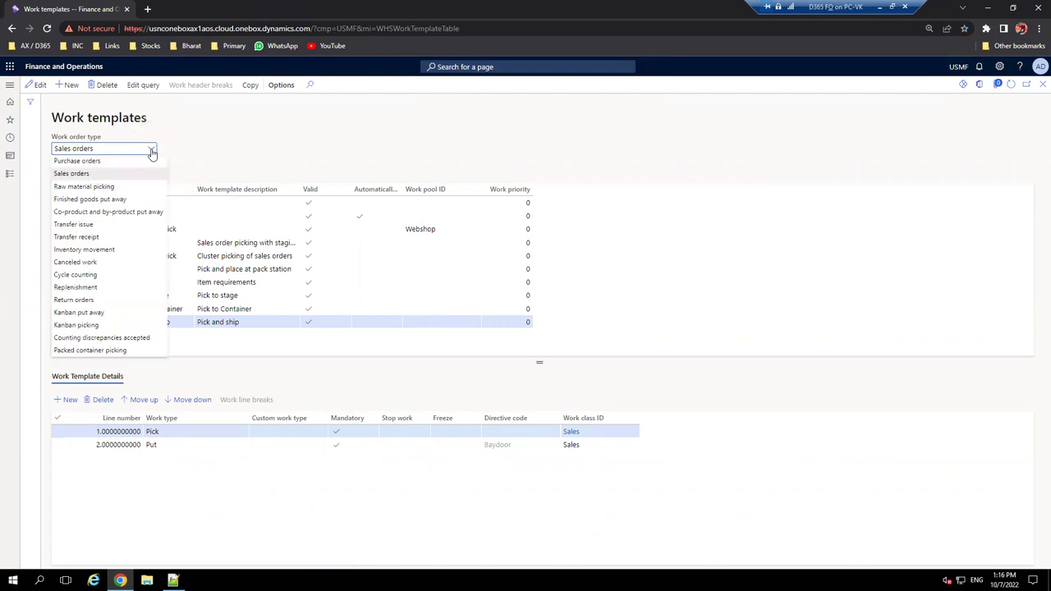
left_click(86, 161)
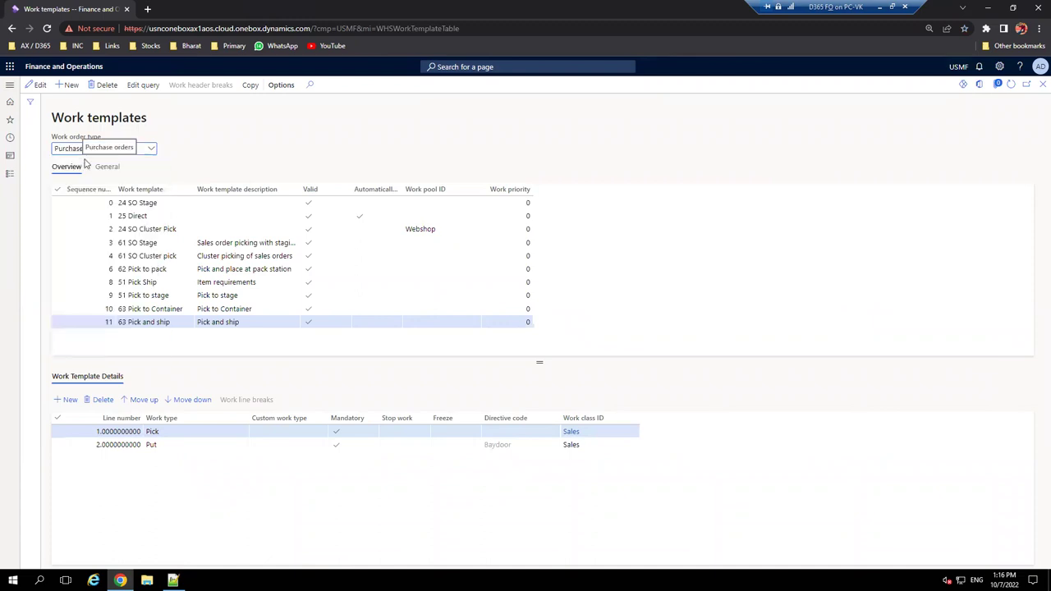
left_click(64, 87)
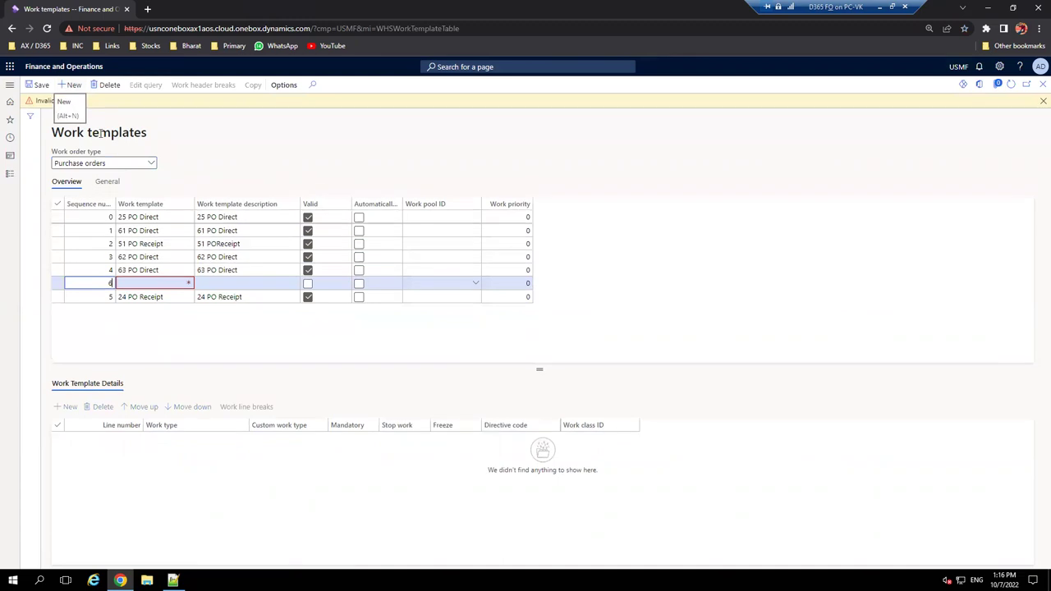
right_click(73, 10)
left_click(125, 84)
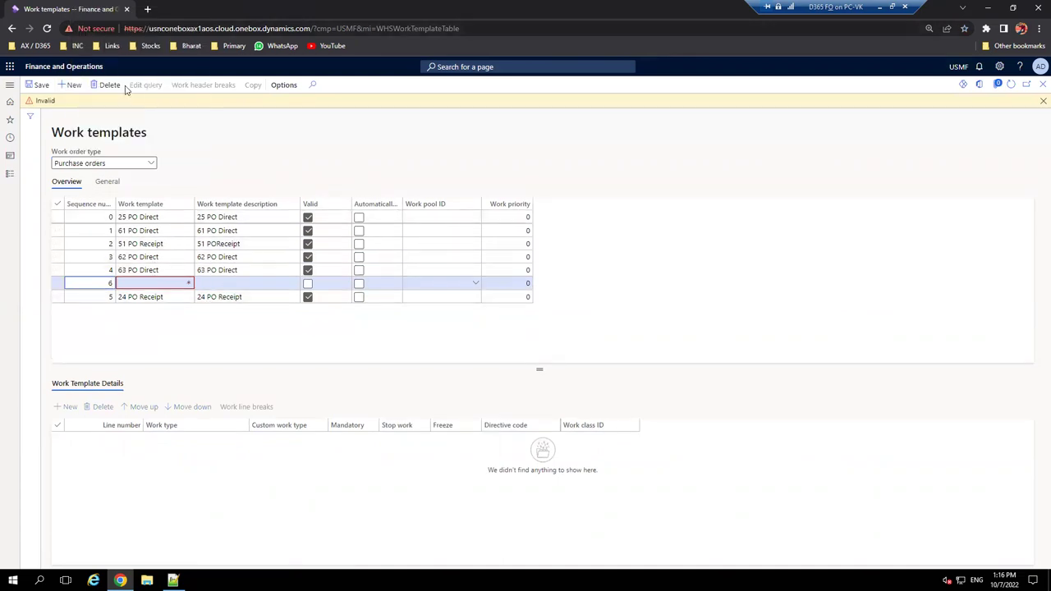
left_click_drag(187, 10, 70, 7)
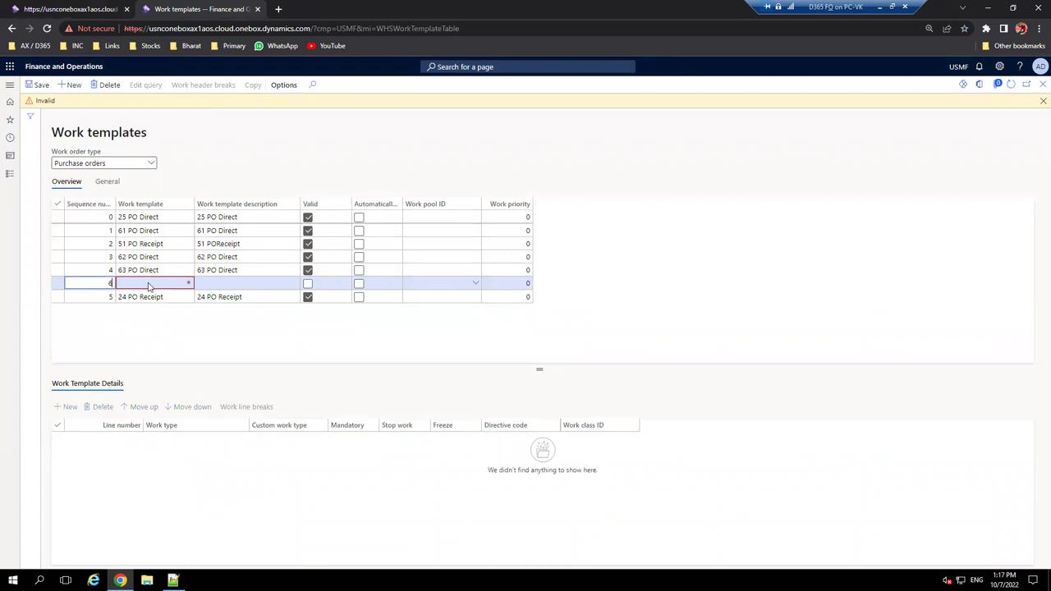
- Name the new template 'Purchase receive' and paste the same text as its description
left_click(144, 282)
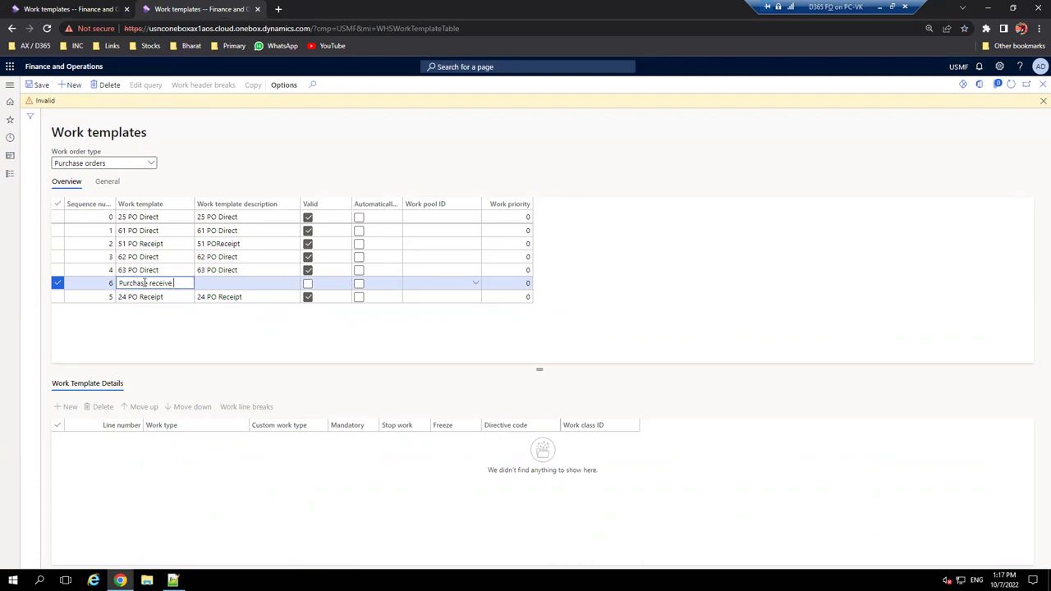
key("Tab")
left_click(174, 284)
key("ctrl+c")
left_click(224, 283)
key("ctrl+v")
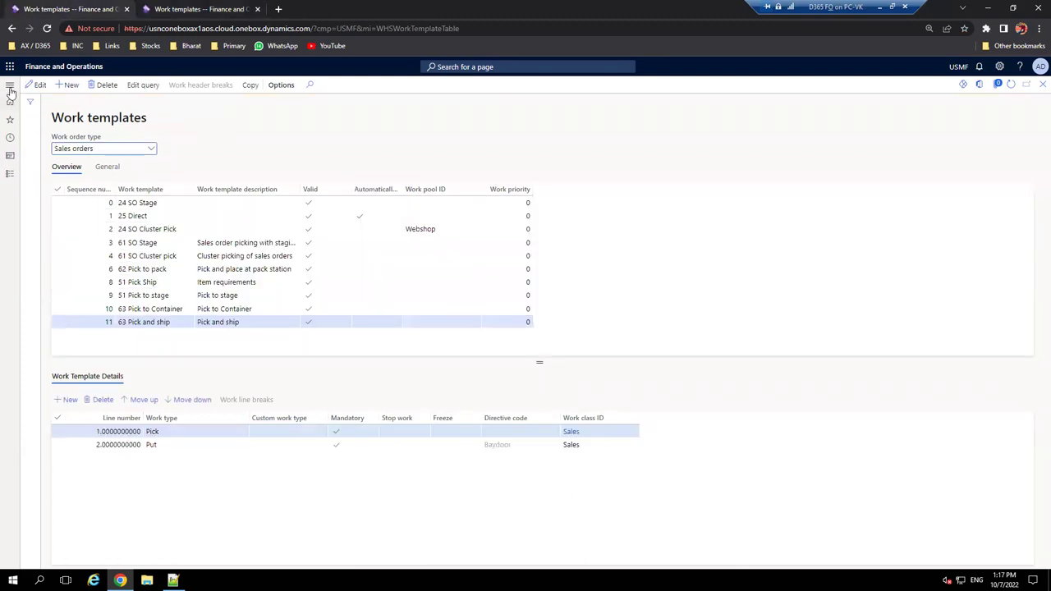
- Open the Warehouses page under Inventory management setup
left_click(10, 85)
left_click(85, 223)
scroll(74, 293, "down", 2)
left_click(70, 177)
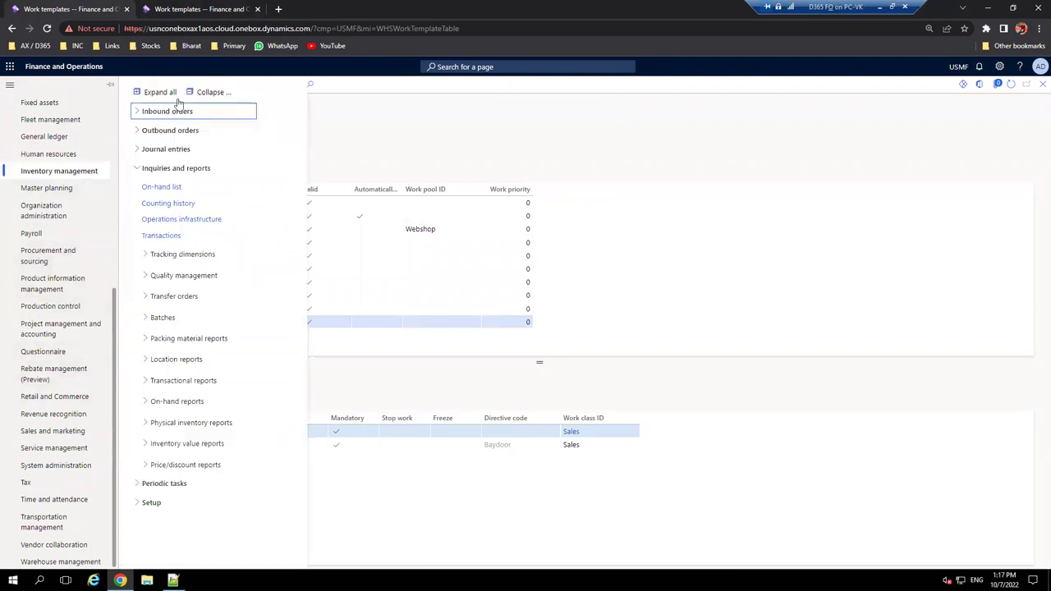
left_click(209, 92)
left_click(138, 206)
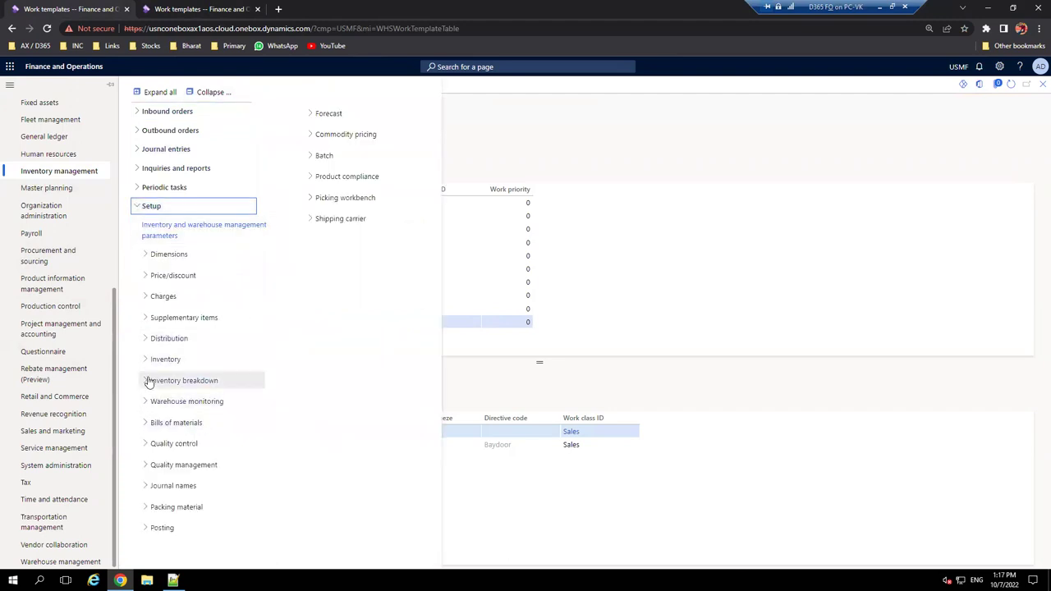
left_click(154, 382)
left_click(168, 417)
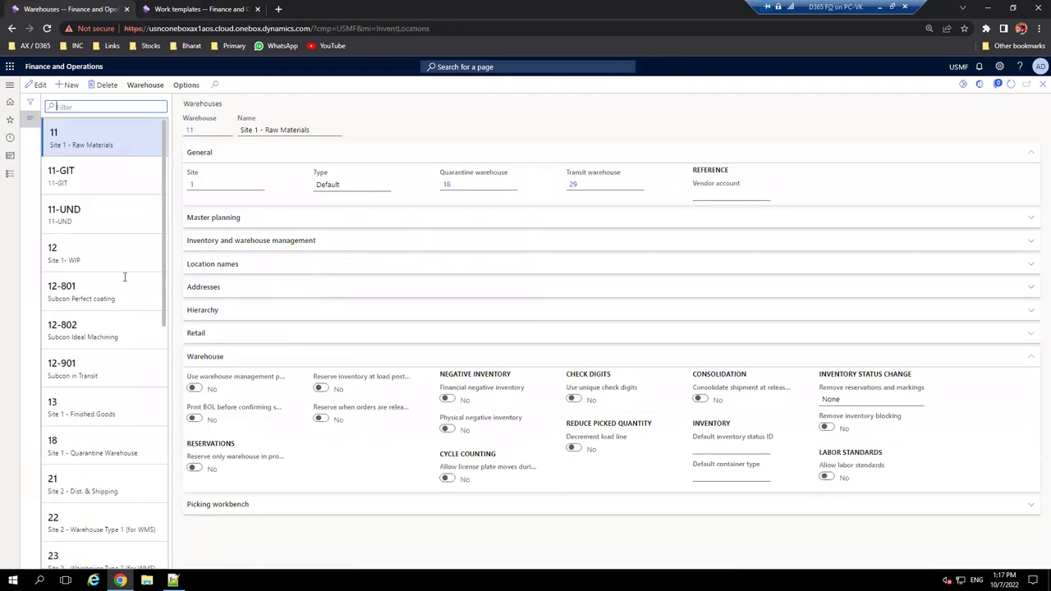
- Select the AWH Advanced Warehouse to confirm it uses warehouse management processes
scroll(123, 316, "down", 10)
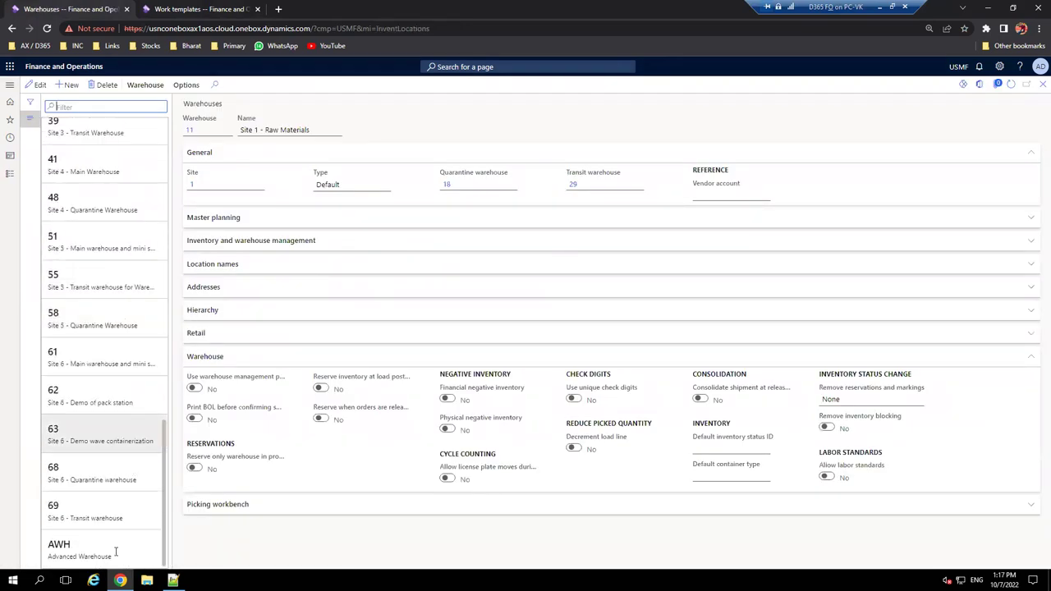
left_click(143, 553)
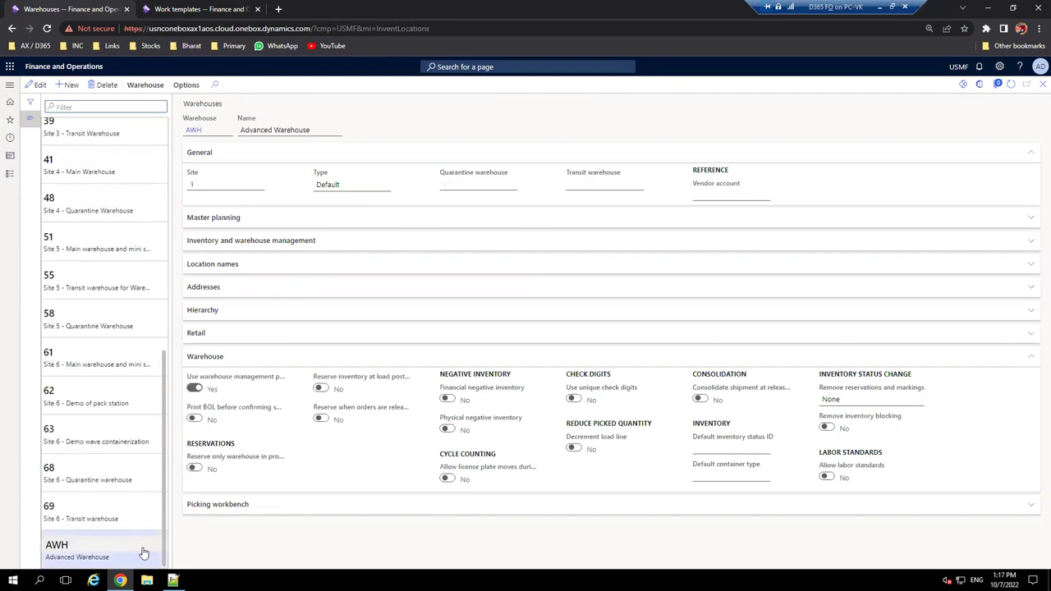
left_click(198, 8)
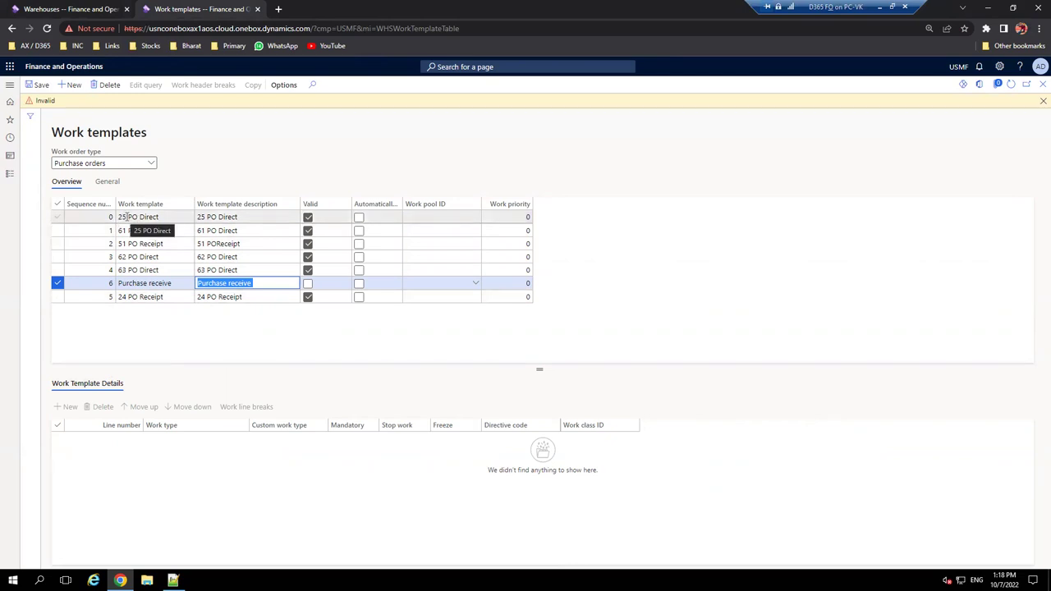
- Rename template 6 and its description to 'Purchase receive AWH', save, and add a detail line
left_click(175, 282)
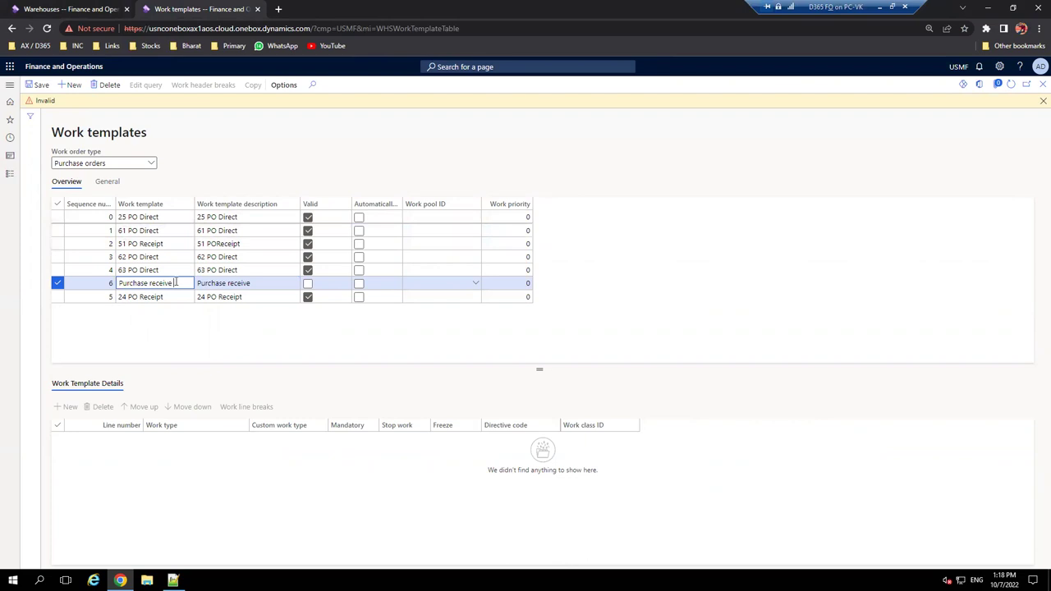
left_click(90, 8)
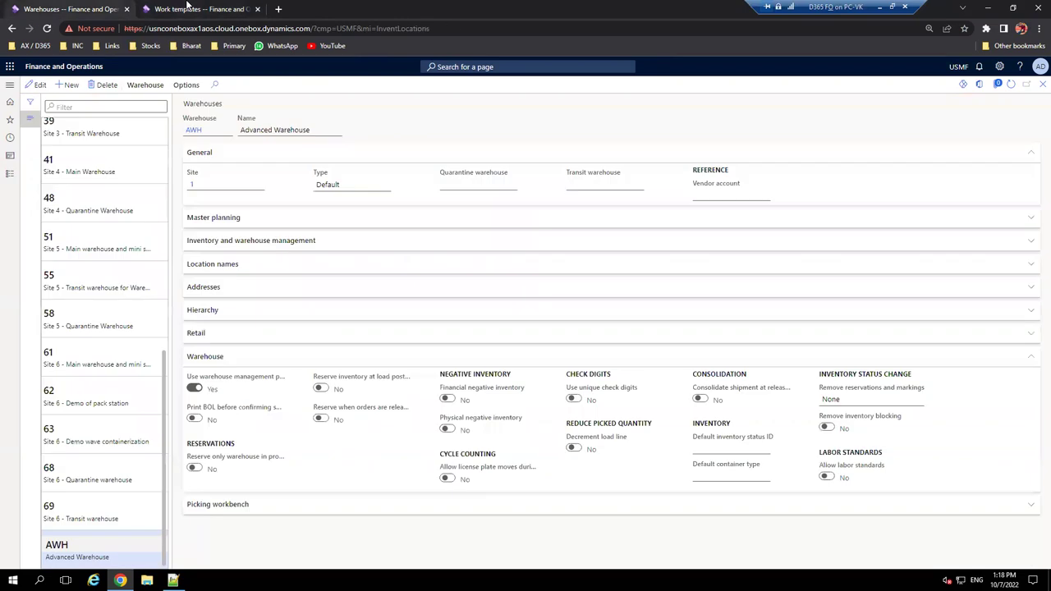
left_click(187, 8)
type("aw")
key("BackSpace")
key("BackSpace")
key("BackSpace")
type("AWH")
key("Tab")
left_click(271, 284)
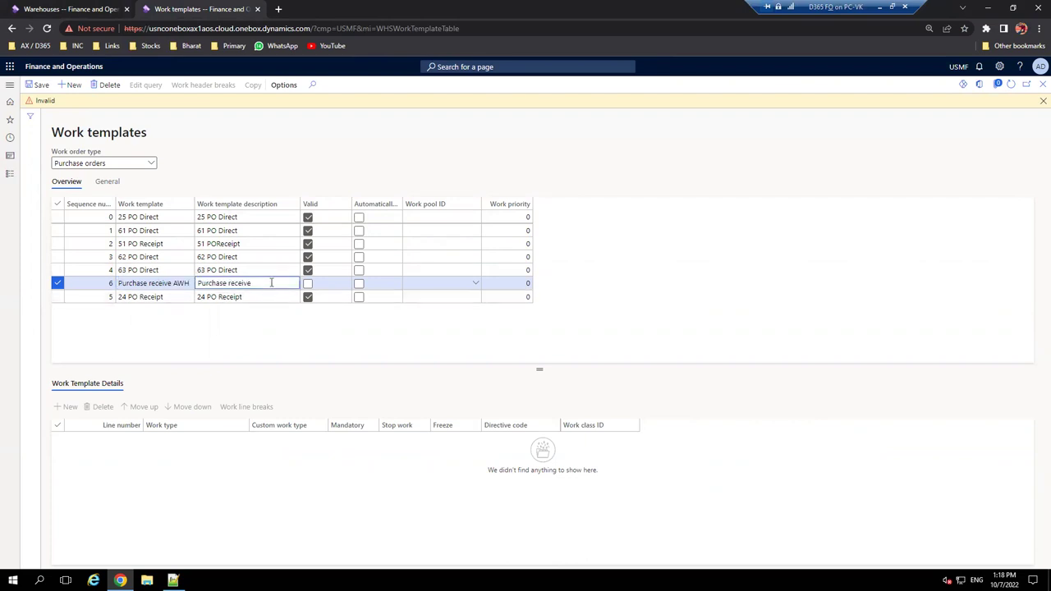
type("AWH")
left_click(37, 84)
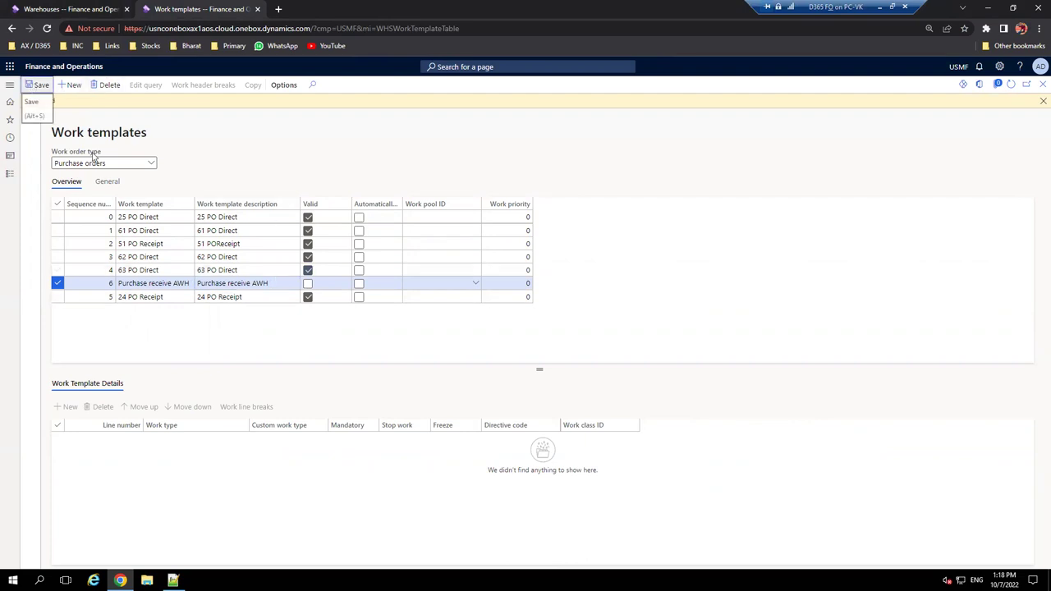
left_click(72, 410)
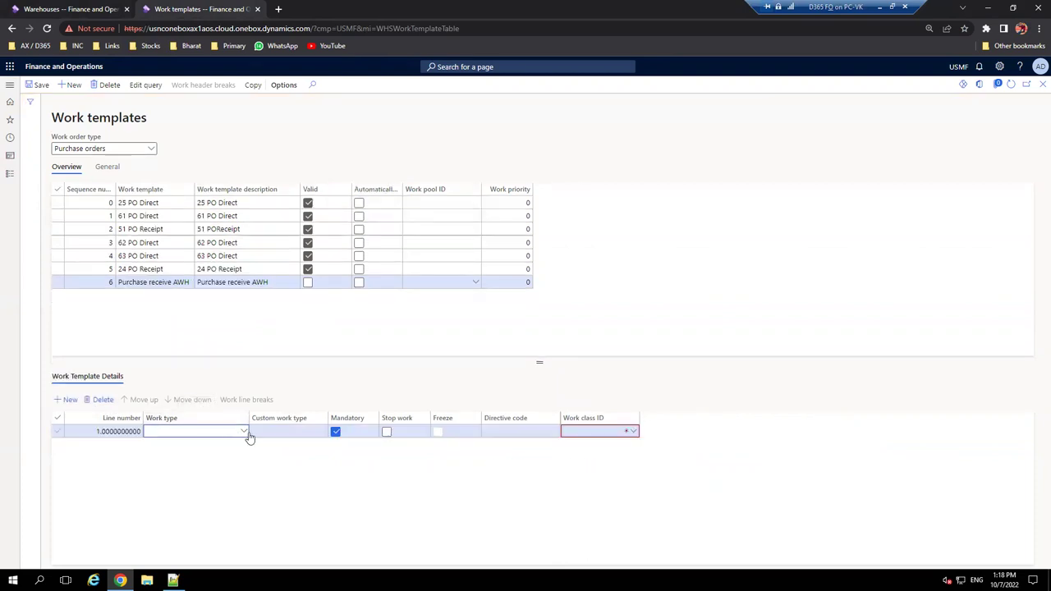
- Make line 1 a Pick line and open the Work classes form from its Work class ID field
left_click(244, 433)
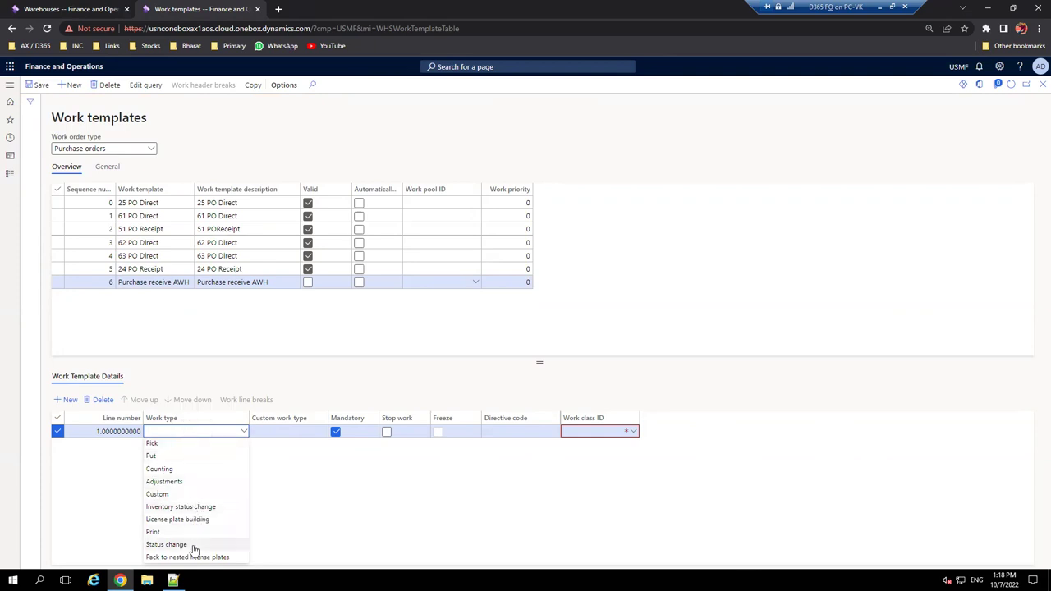
left_click(164, 444)
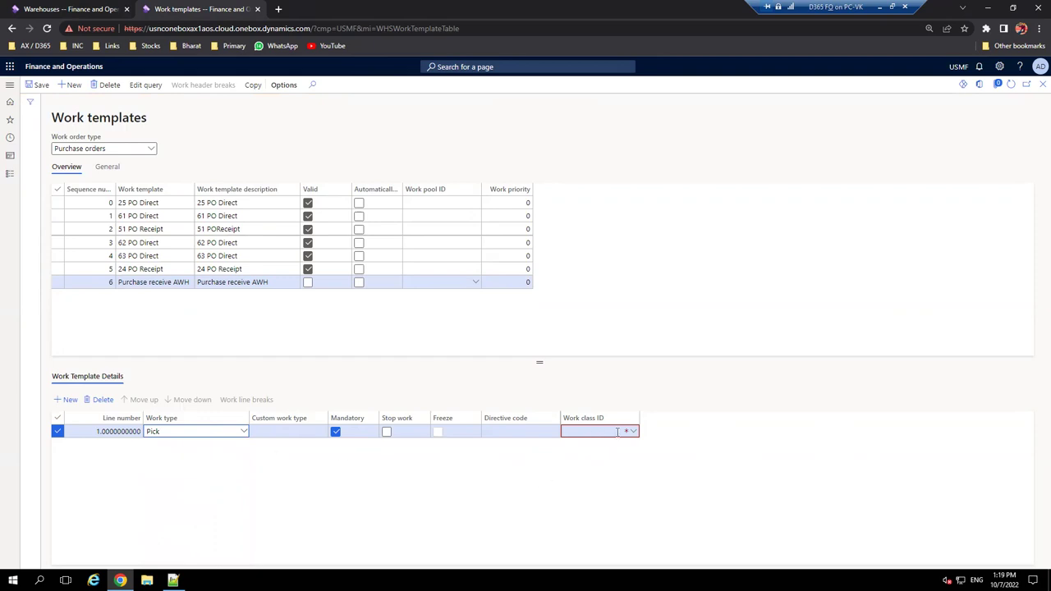
right_click(633, 433)
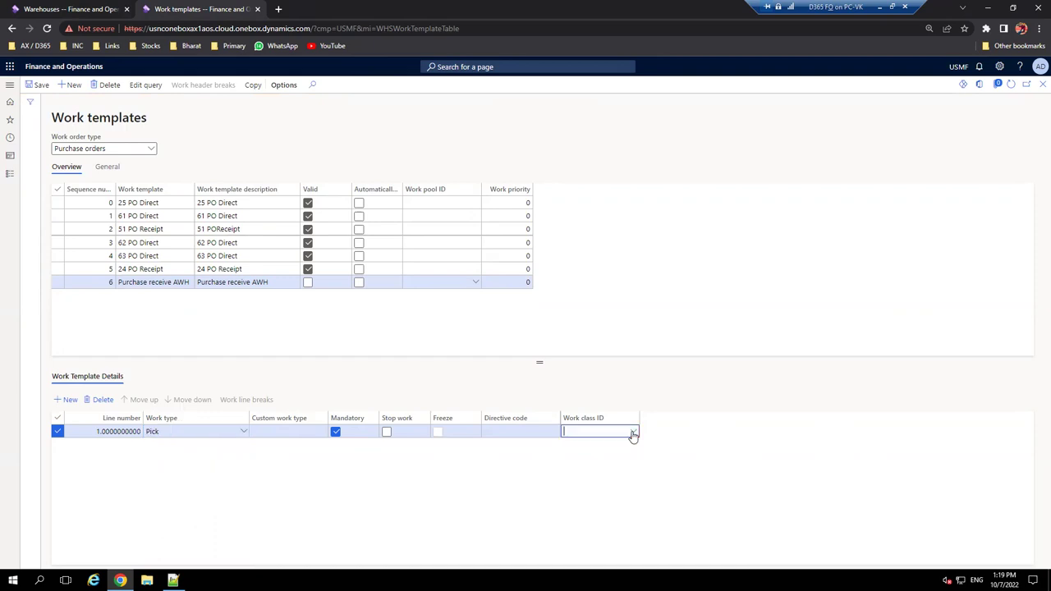
left_click(654, 518)
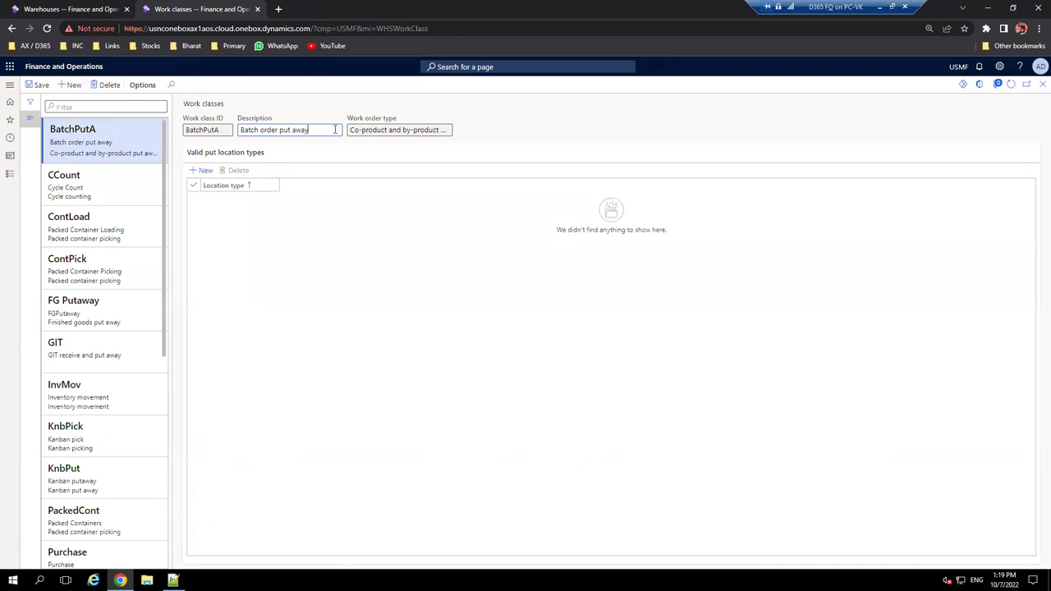
- Create and save a Purchase orders work class with description 'VK pur', then close the form
left_click(67, 85)
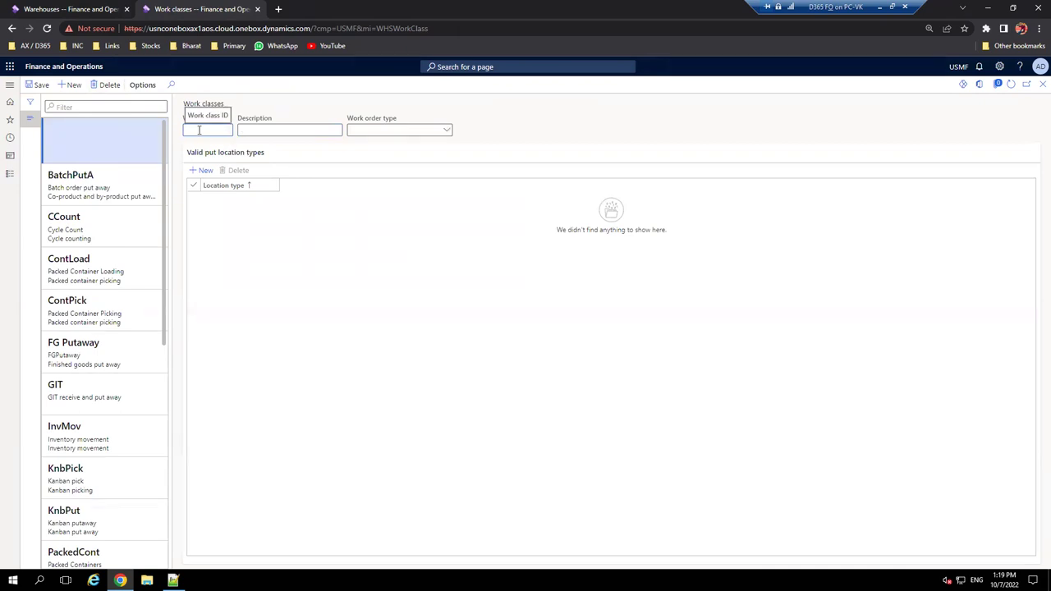
type("VK Put")
key("Tab")
type("VK pur")
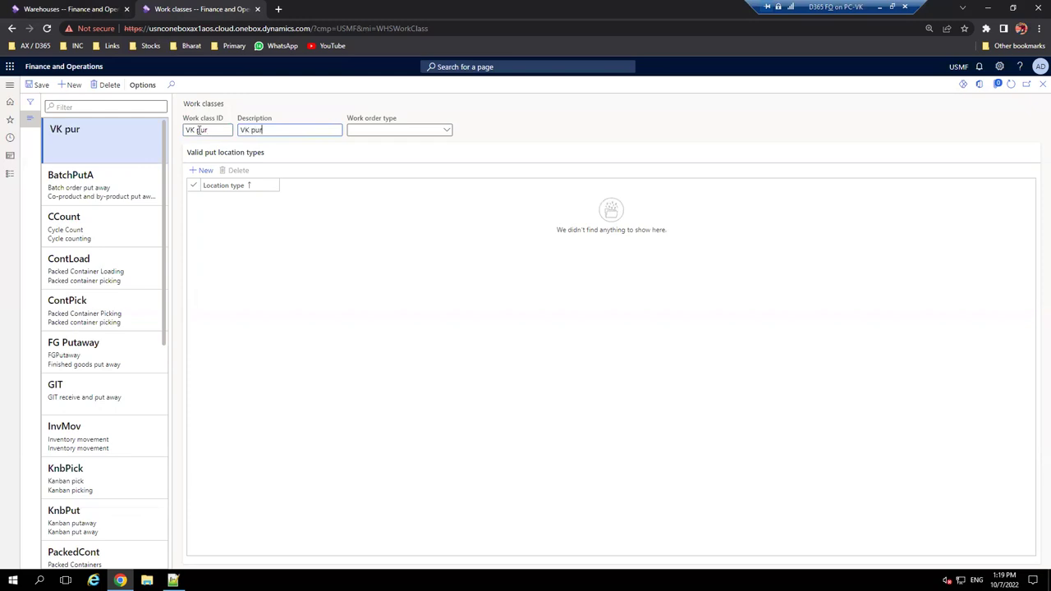
left_click(448, 134)
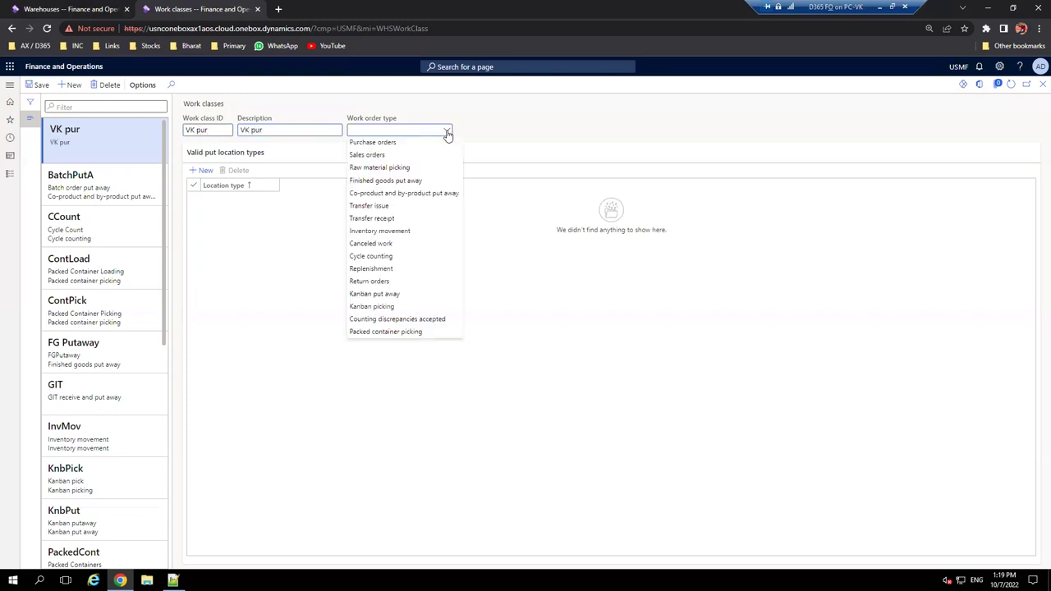
left_click(434, 143)
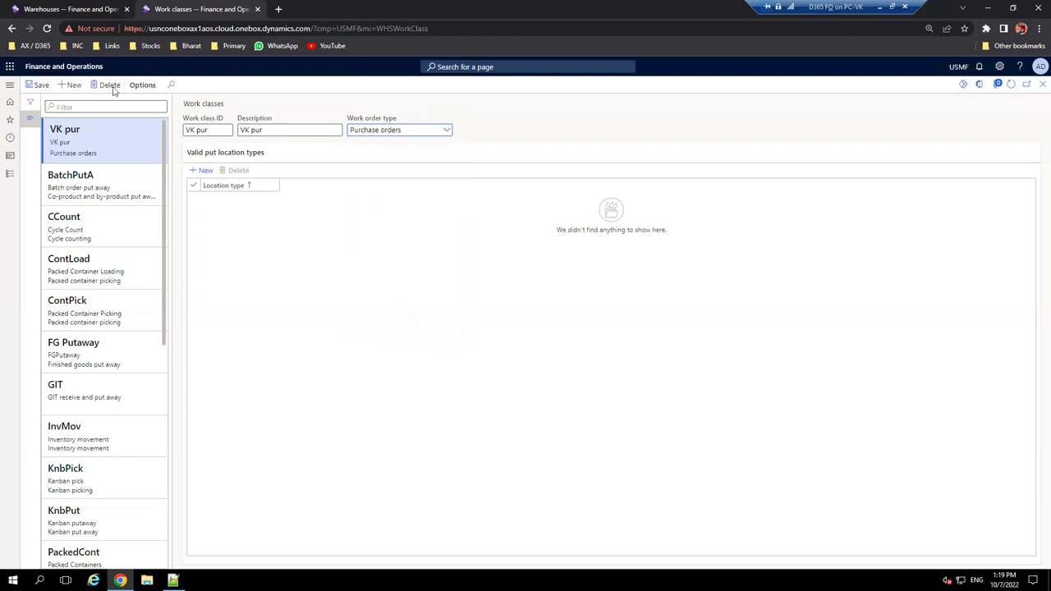
left_click(33, 84)
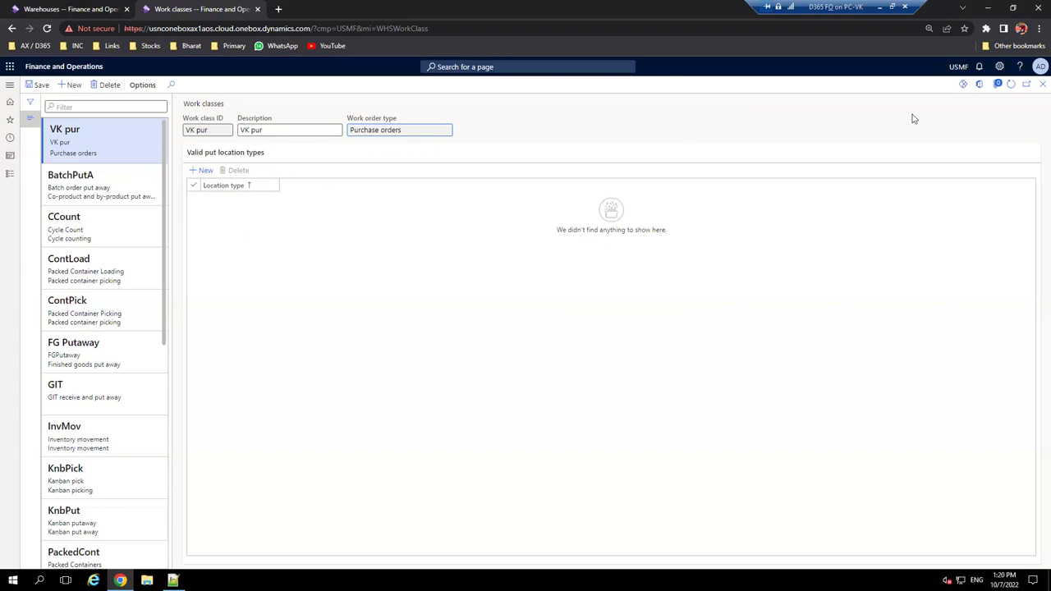
left_click(1039, 87)
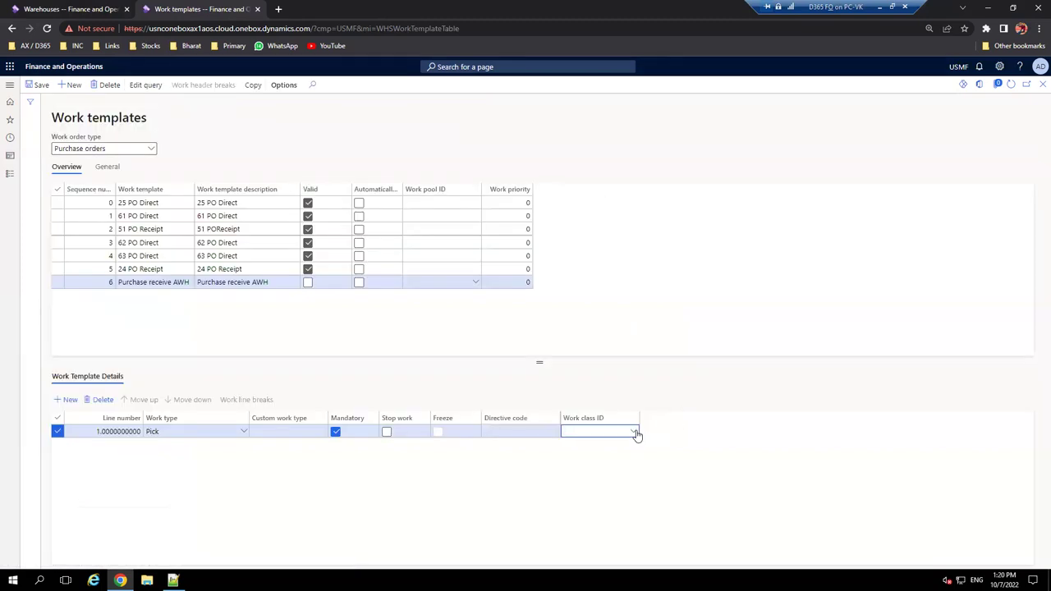
- Assign work class VK pur to the Pick line and add a second line of type Put
left_click(634, 433)
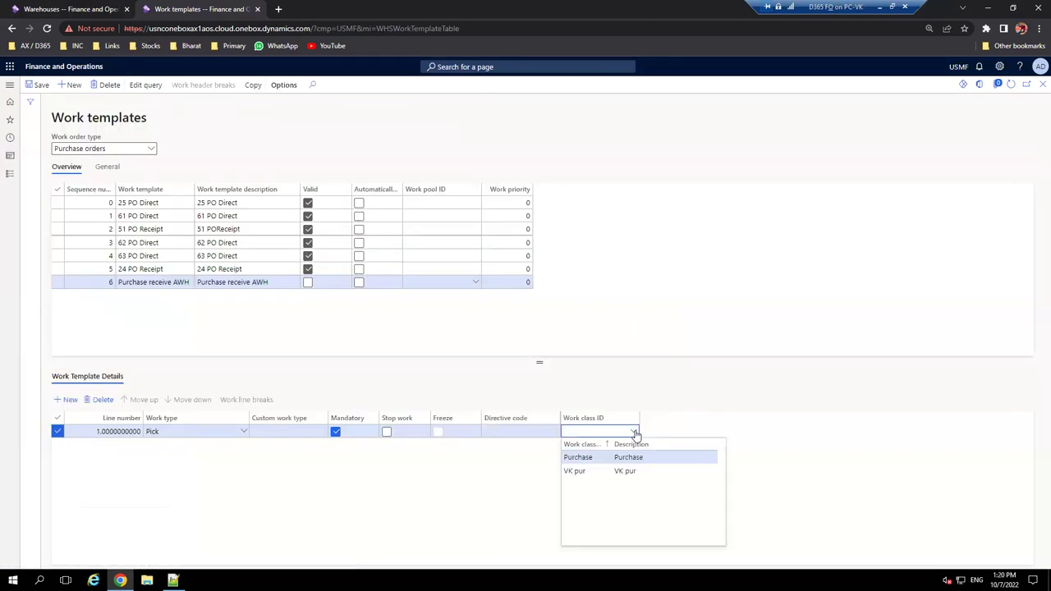
left_click(629, 472)
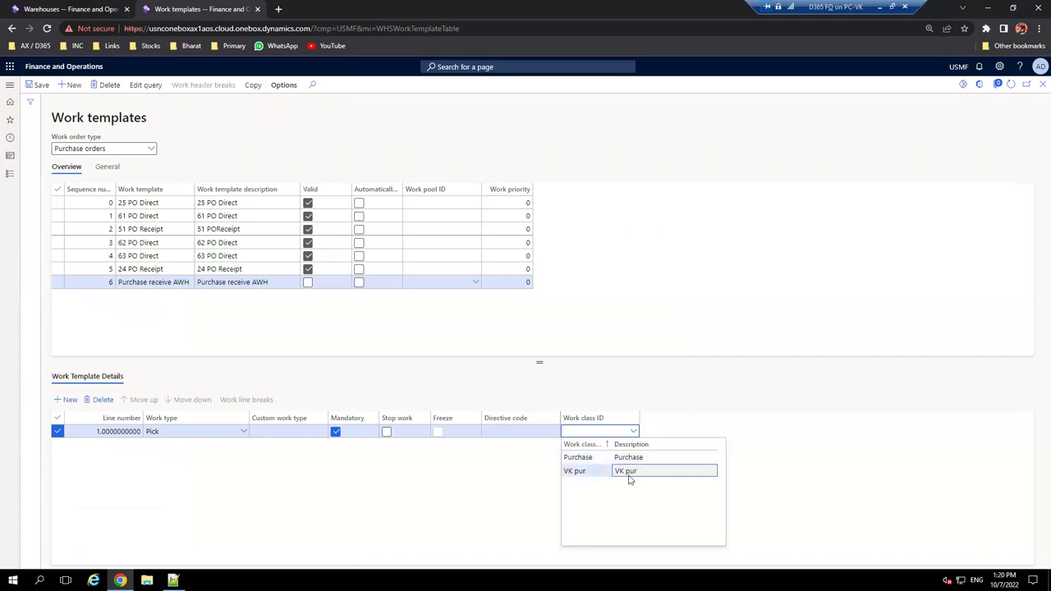
left_click(67, 401)
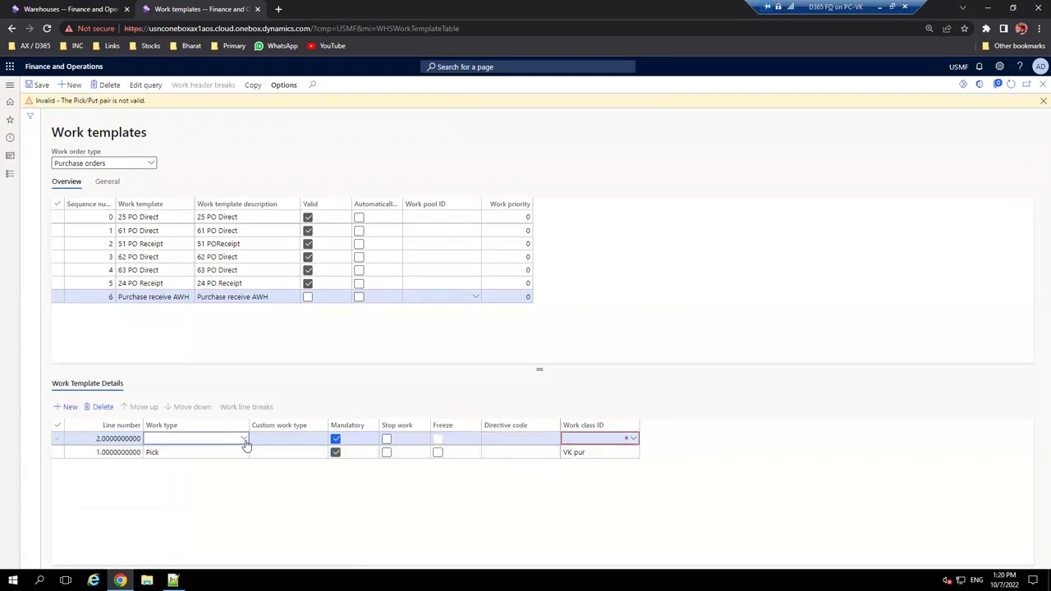
left_click(246, 444)
left_click(184, 326)
- Give the Put line work class VK pur and save the template
left_click(634, 441)
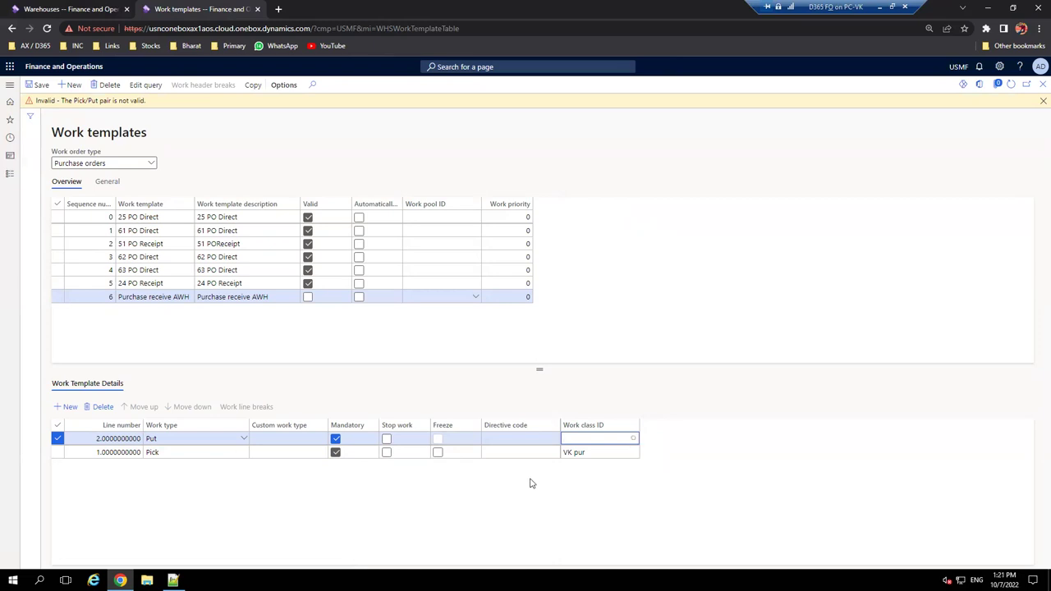
key("alt+Down")
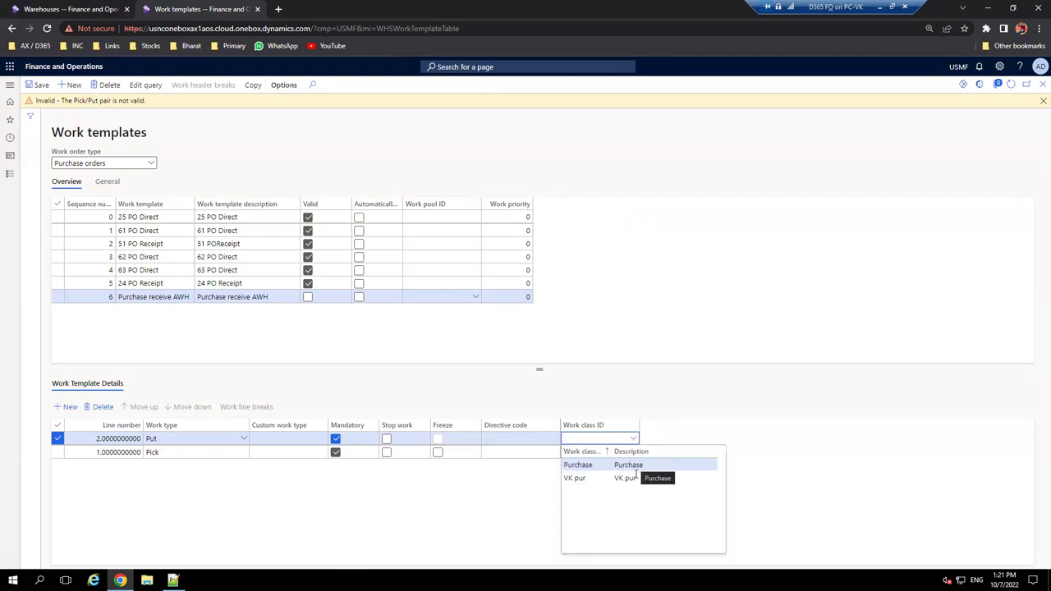
left_click(631, 477)
left_click(37, 85)
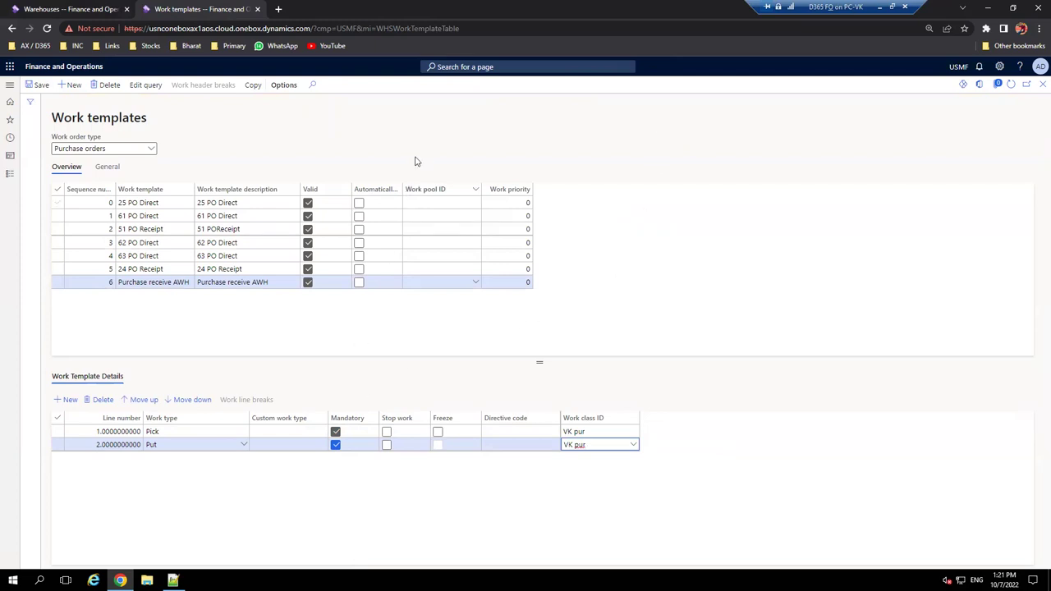
- Widen the Automatically process column, save the template, and open its query editor
left_click_drag(403, 189, 462, 192)
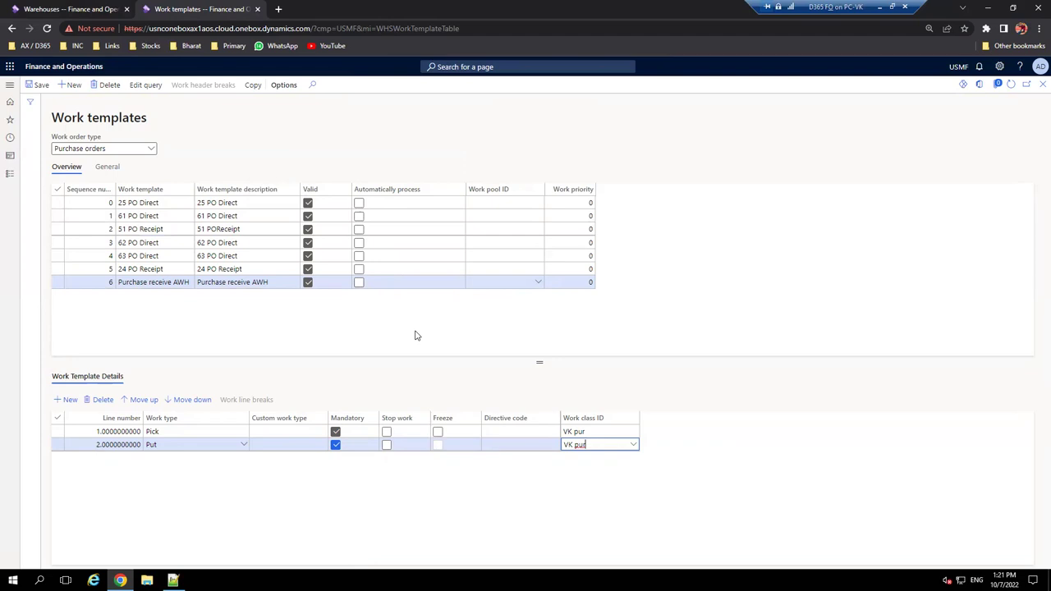
left_click(36, 85)
left_click(140, 86)
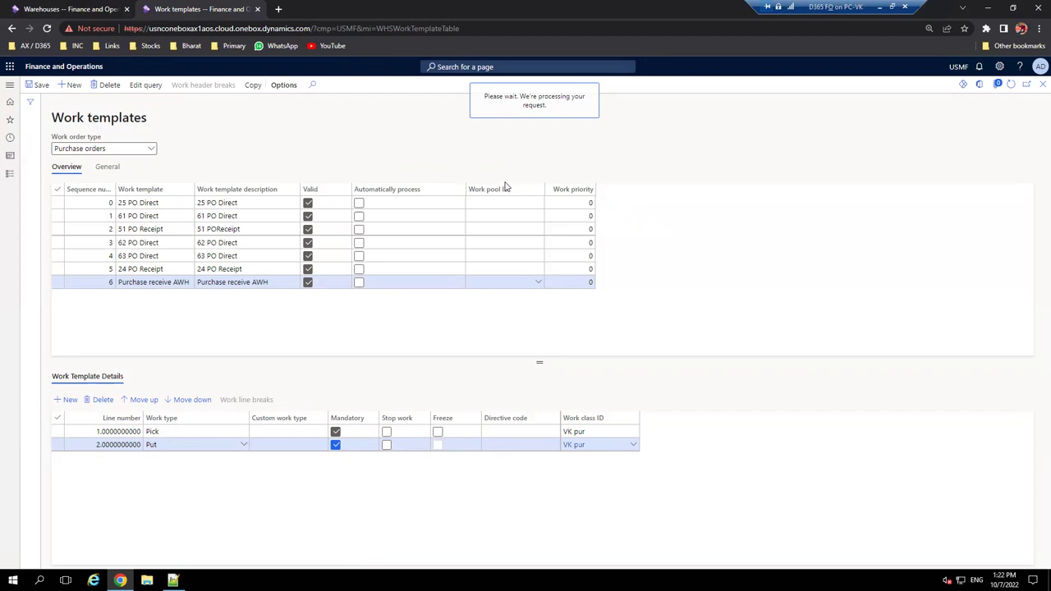
- Add a Warehouse range row to the work template's query
left_click(91, 153)
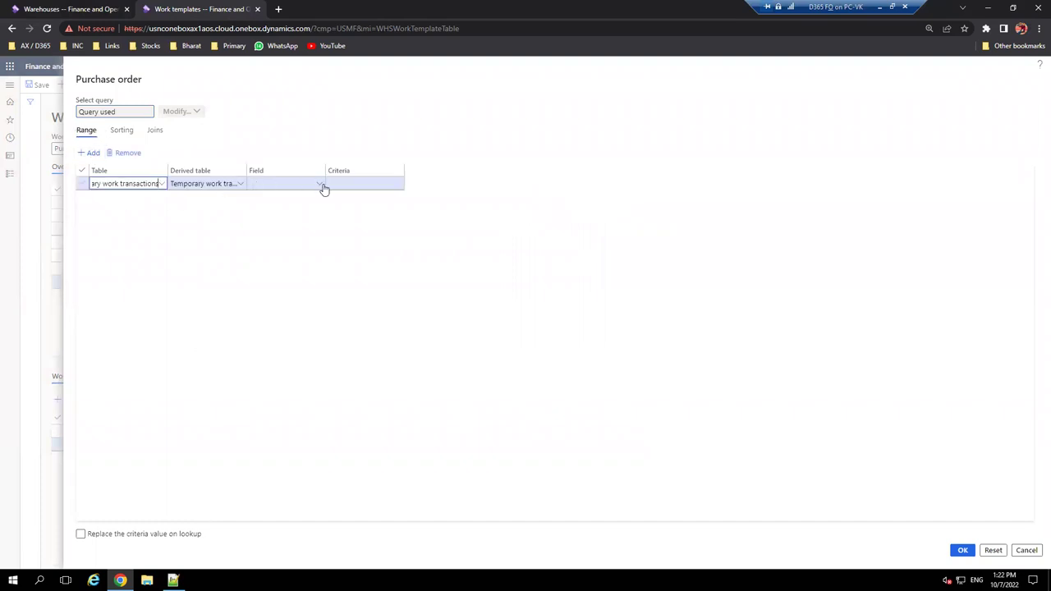
left_click(318, 187)
left_click(318, 187)
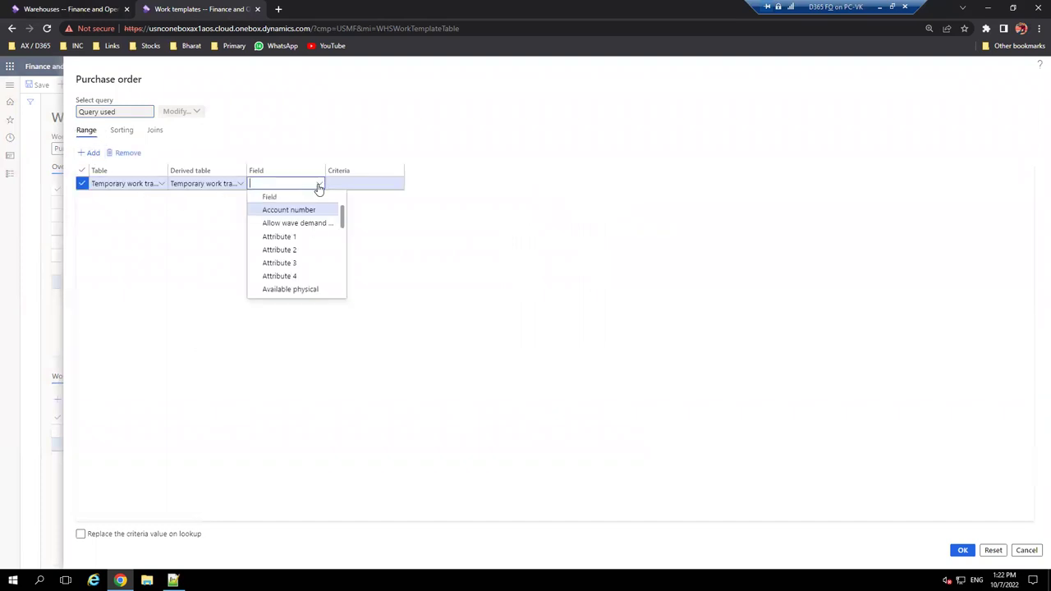
type("ware")
left_click(291, 210)
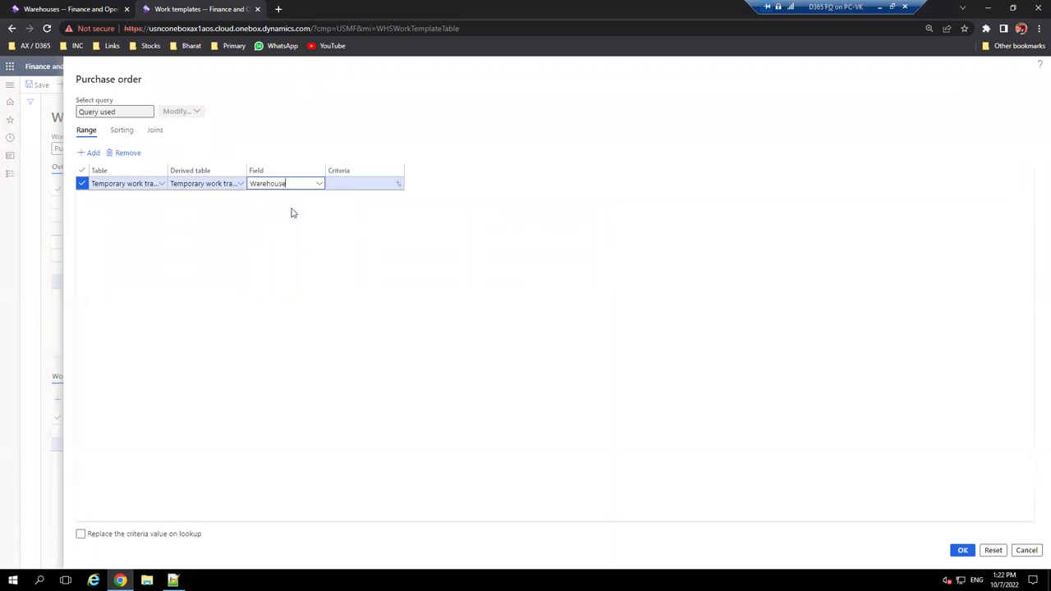
- Set the Warehouse criterion to AWH, accept the query, and agree to reset grouping
left_click(363, 184)
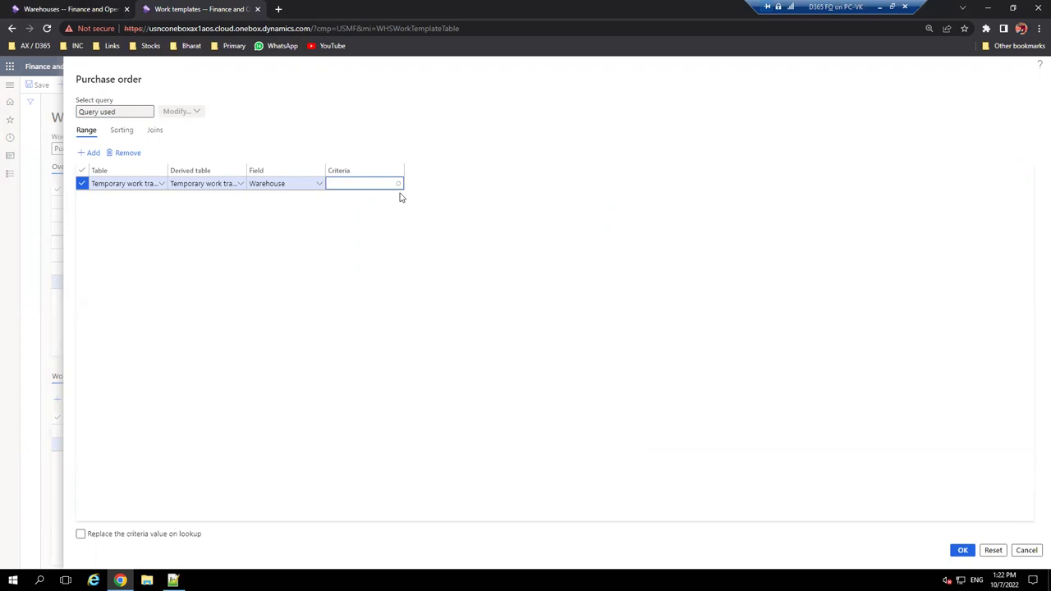
left_click(399, 184)
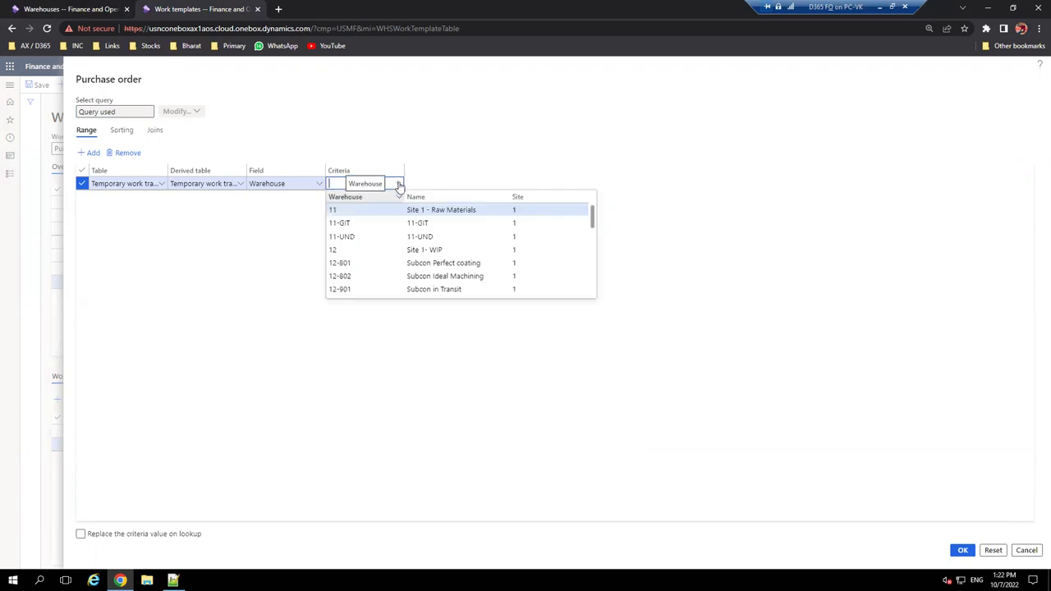
type("a")
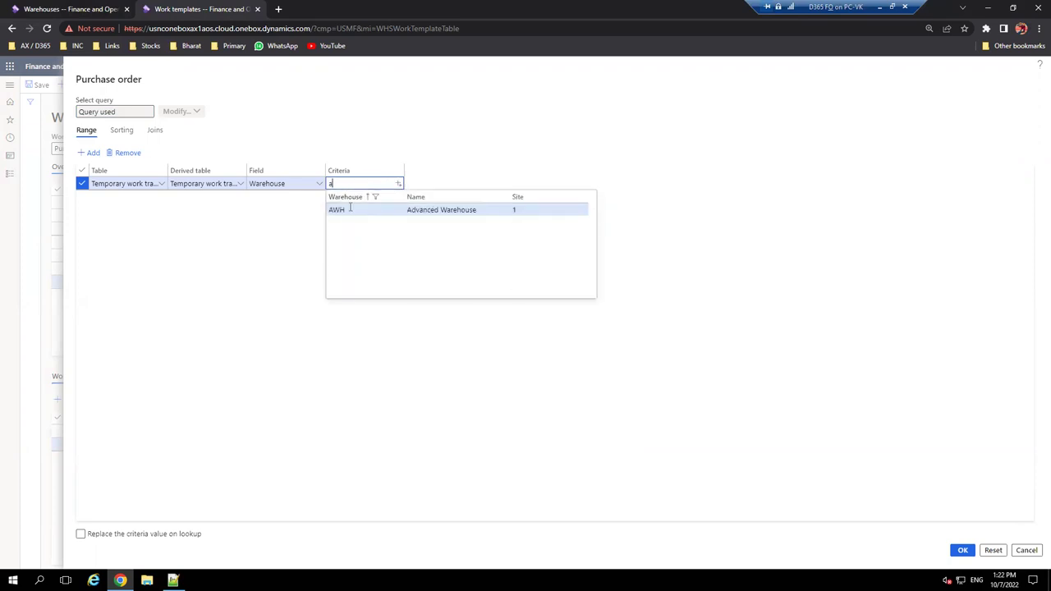
left_click(349, 210)
left_click(963, 550)
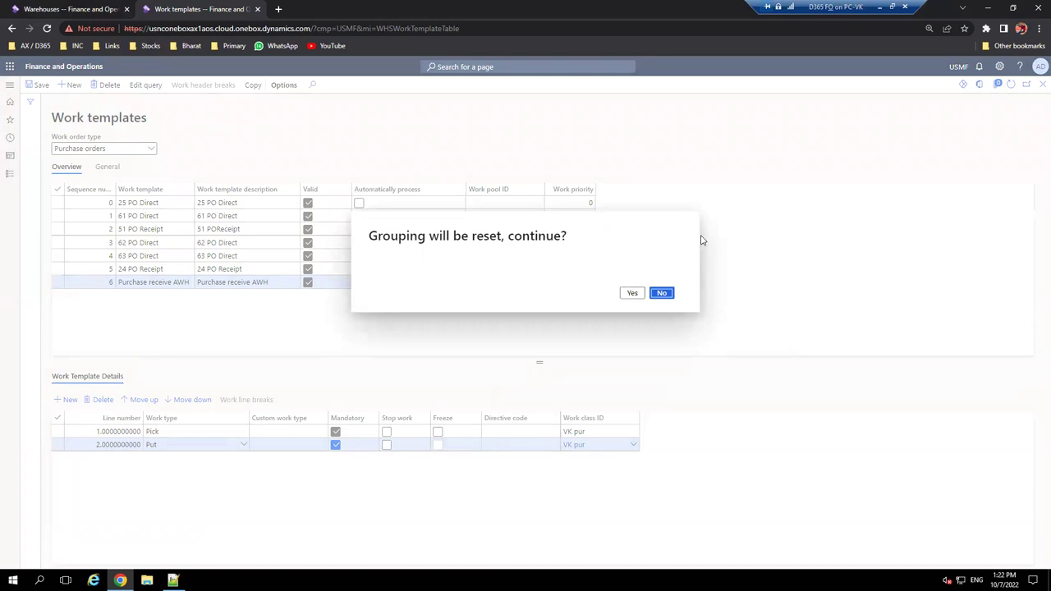
left_click(632, 294)
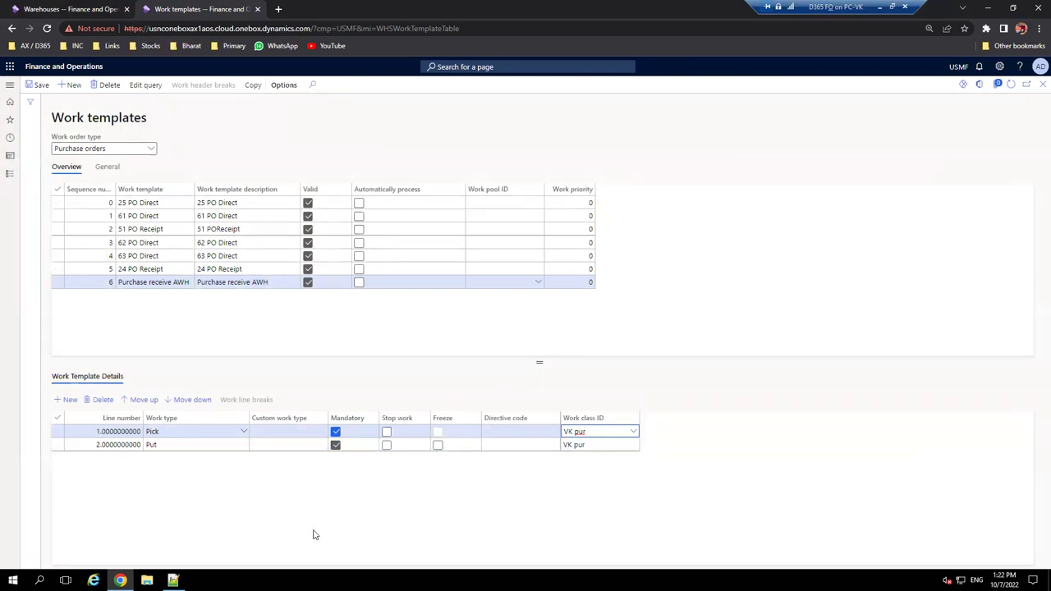
left_click(173, 580)
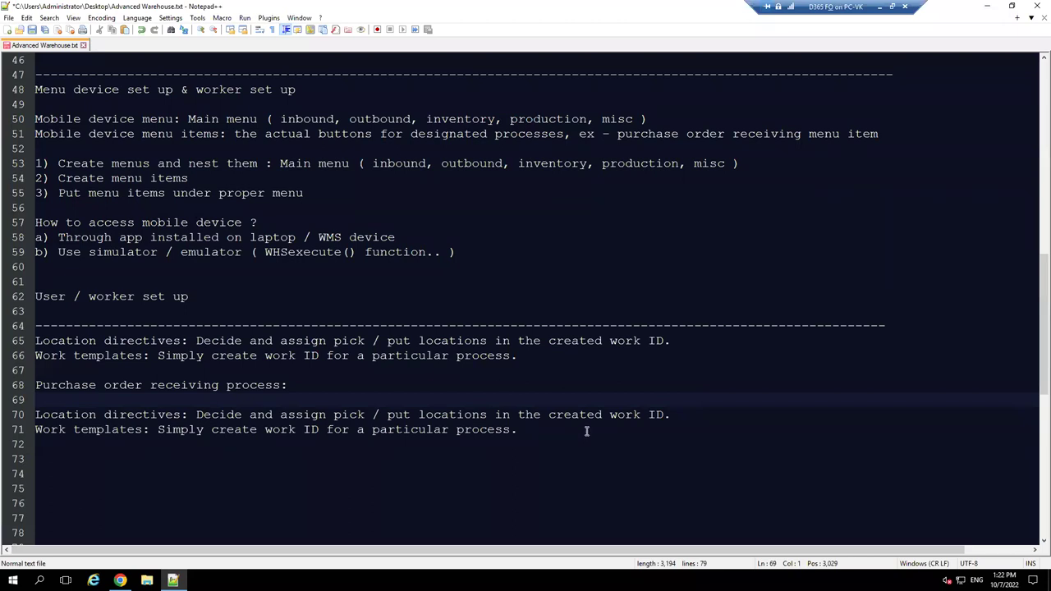
- Set the location directives note aside and return to the Dynamics 365 module list
left_click_drag(197, 414, 643, 415)
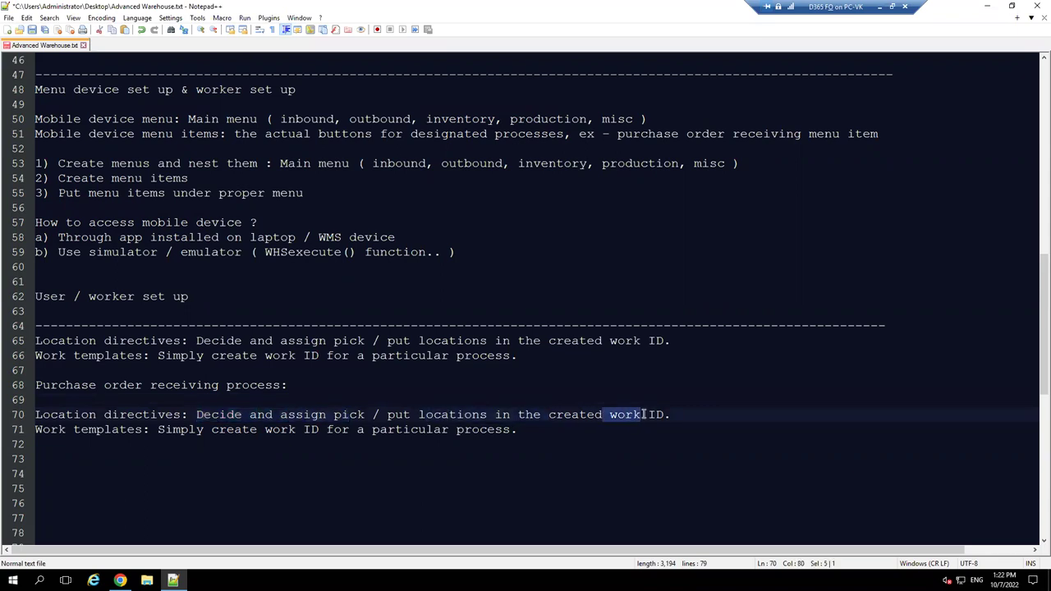
left_click(988, 7)
left_click(11, 85)
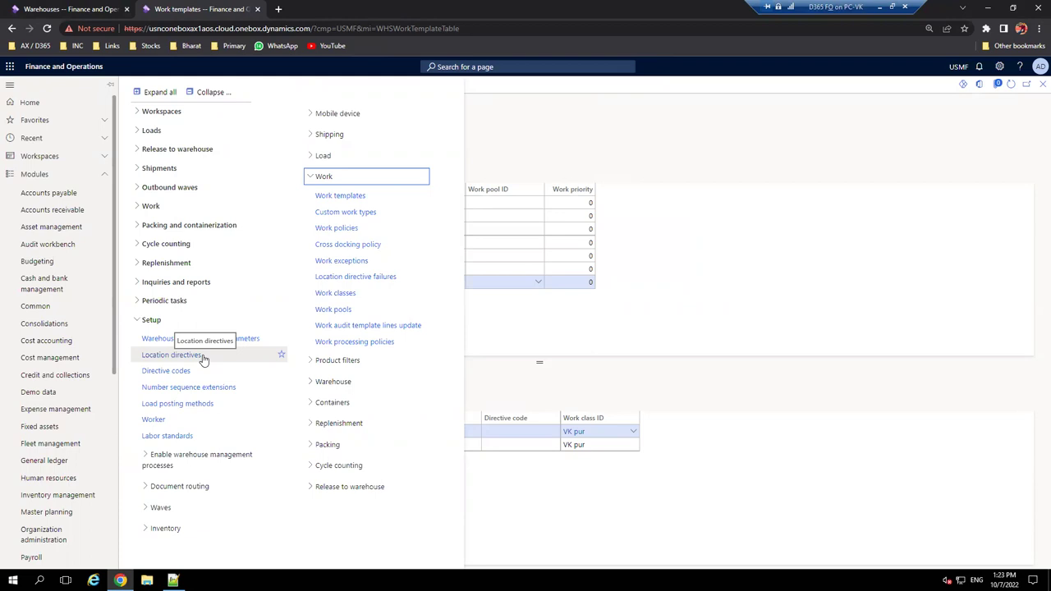
- Show Purchase orders location directives and review the 51 and 25 PO Direct directives
left_click(204, 358)
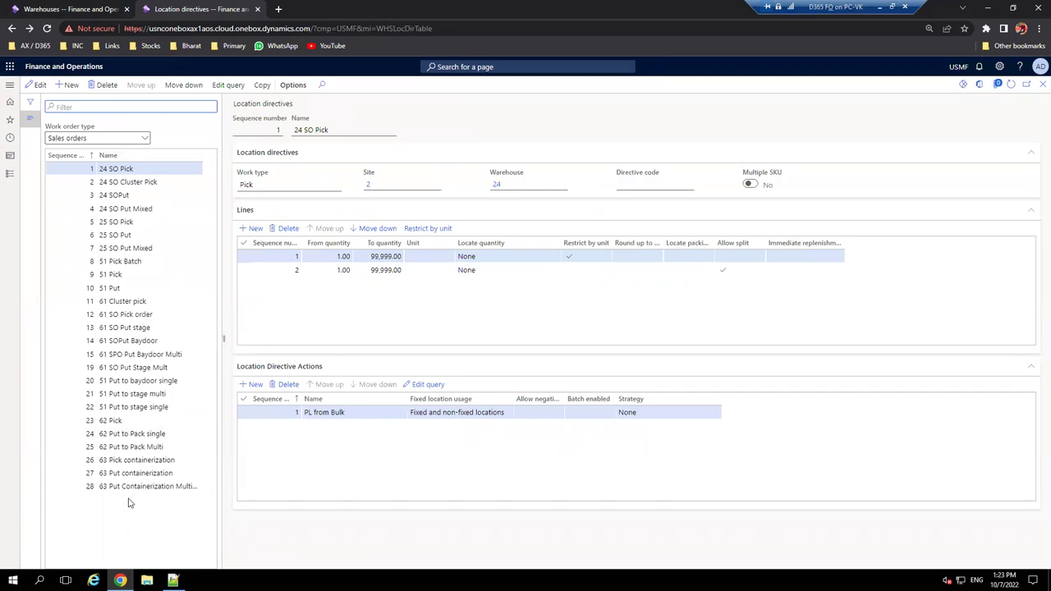
left_click(146, 142)
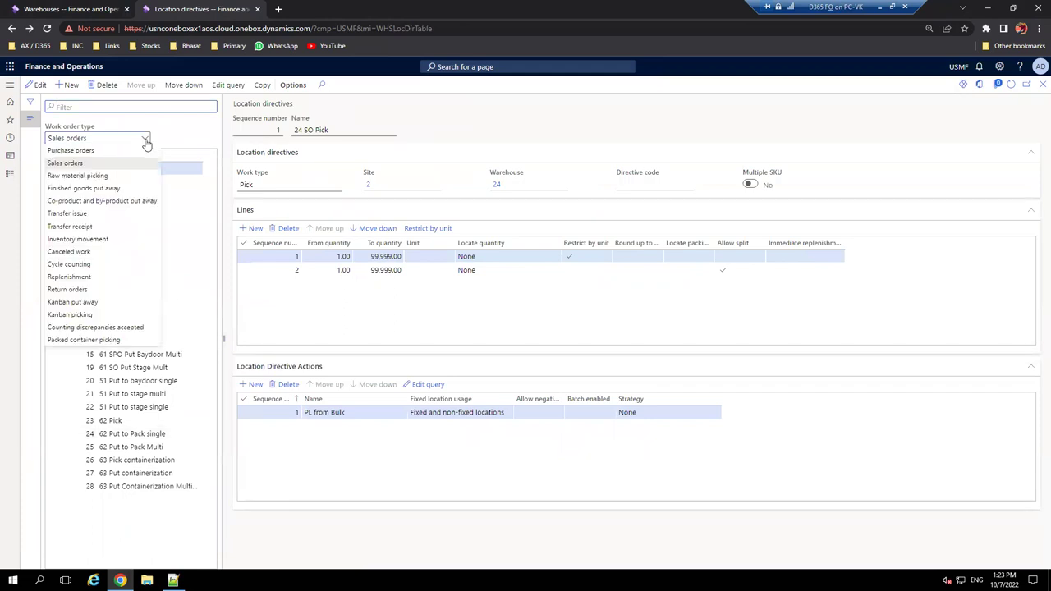
left_click(139, 152)
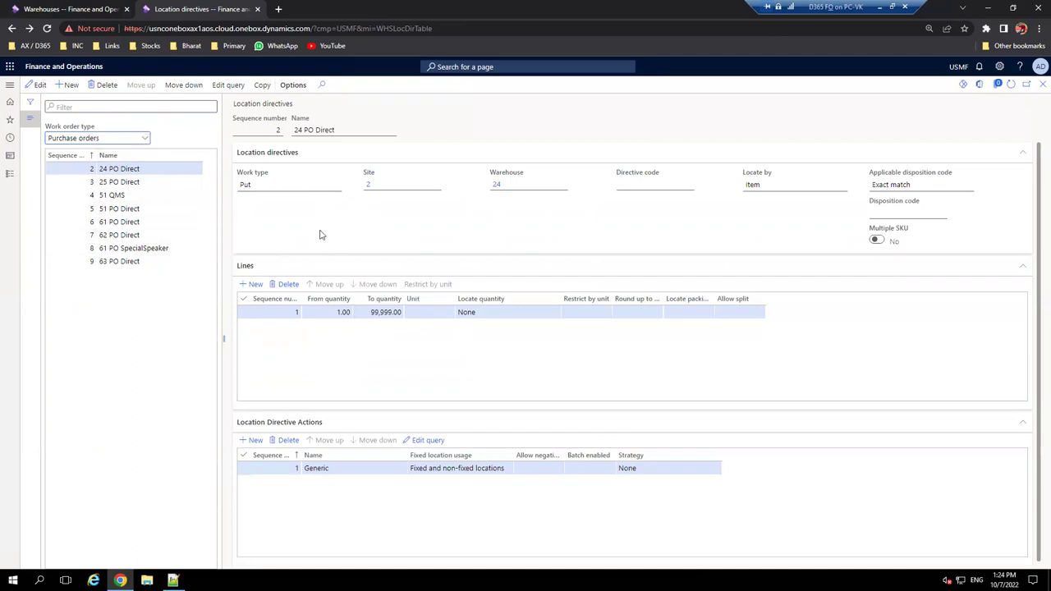
double_click(98, 155)
left_click(96, 208)
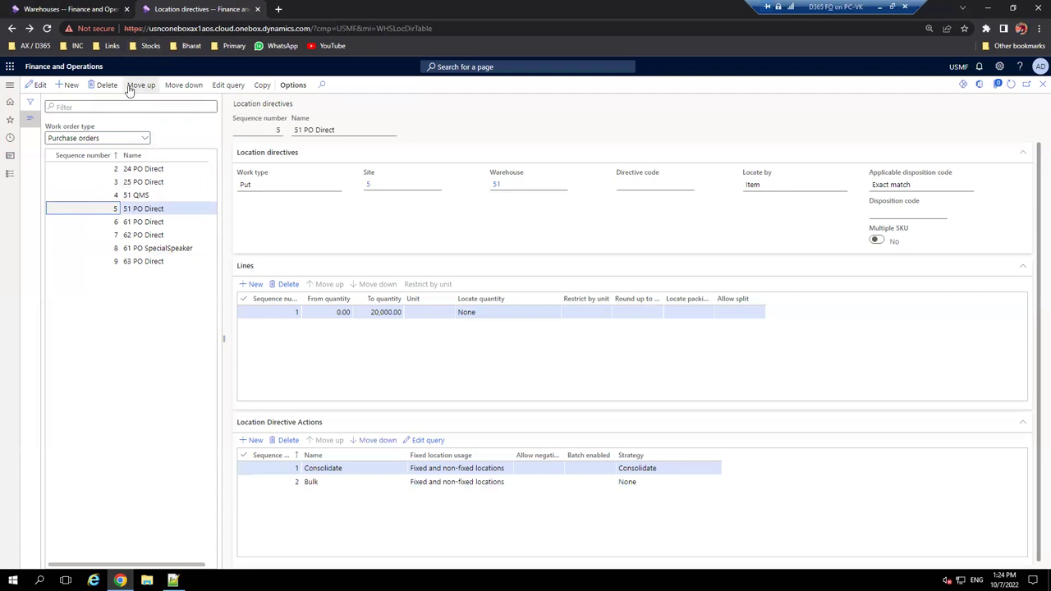
left_click(113, 181)
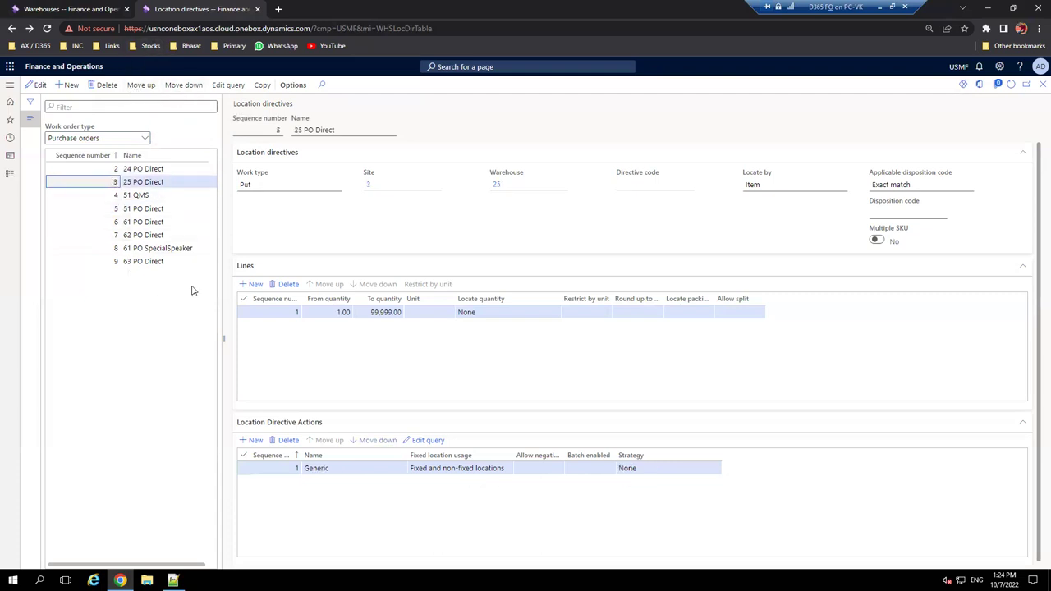
- Create a new purchase-order location directive with sequence 10
left_click(70, 85)
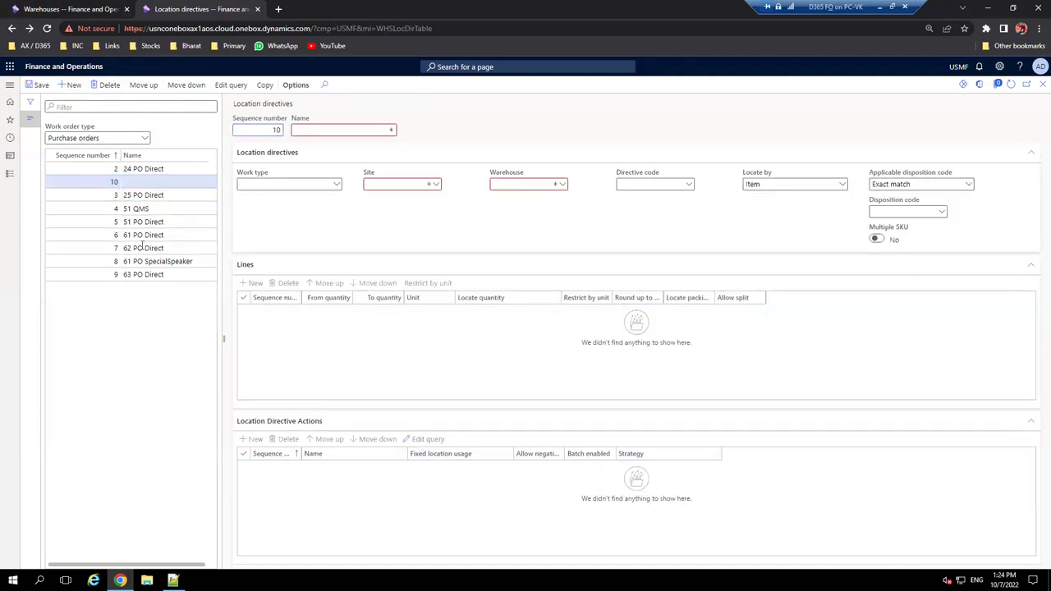
left_click(316, 130)
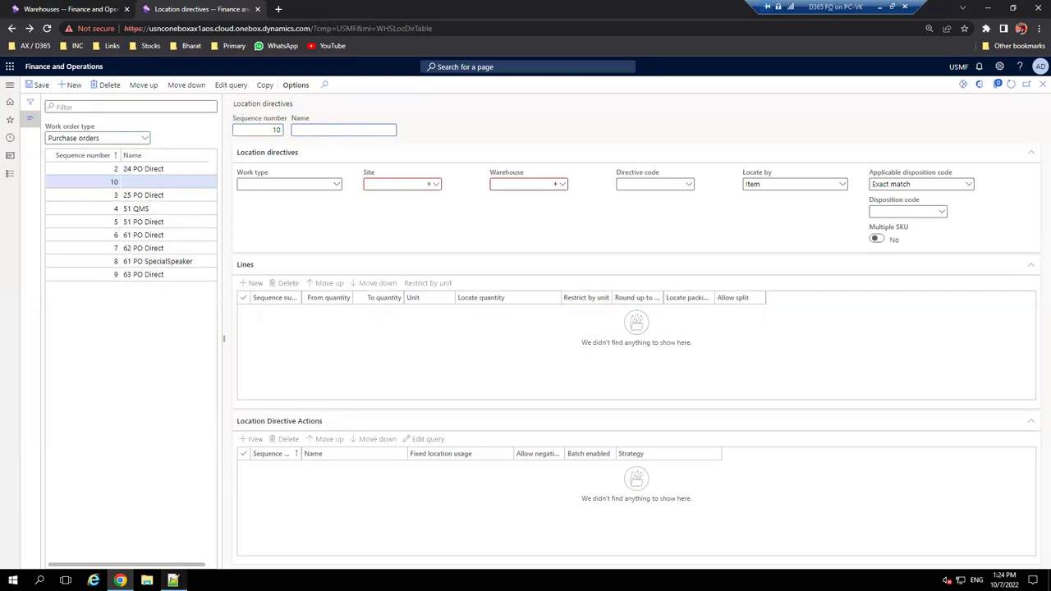
left_click(173, 581)
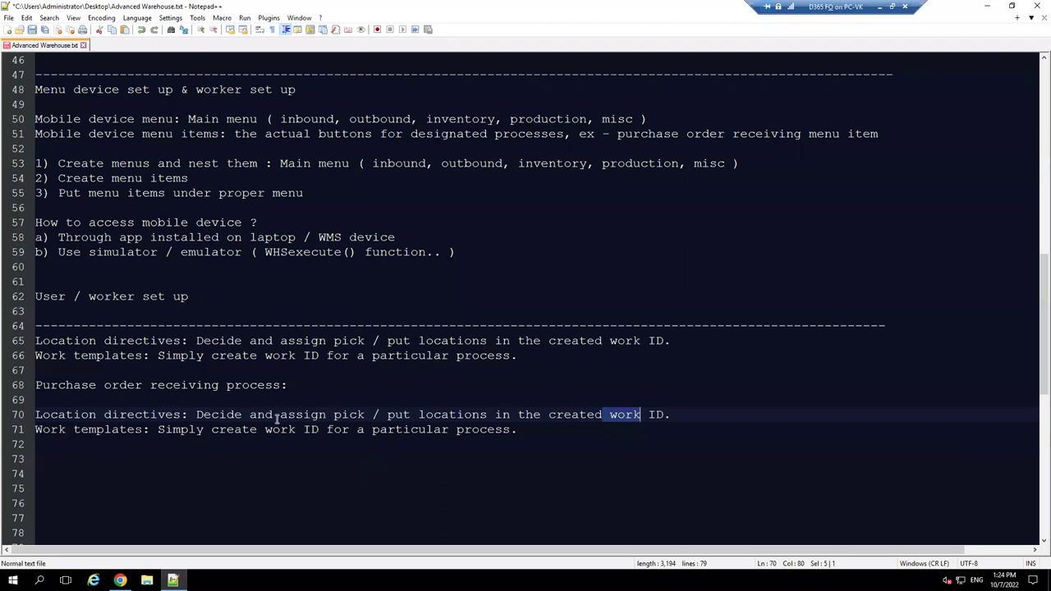
- Add an indented note line 'Pick location / Default receiving location' under Location directives
left_click(672, 415)
key("Return")
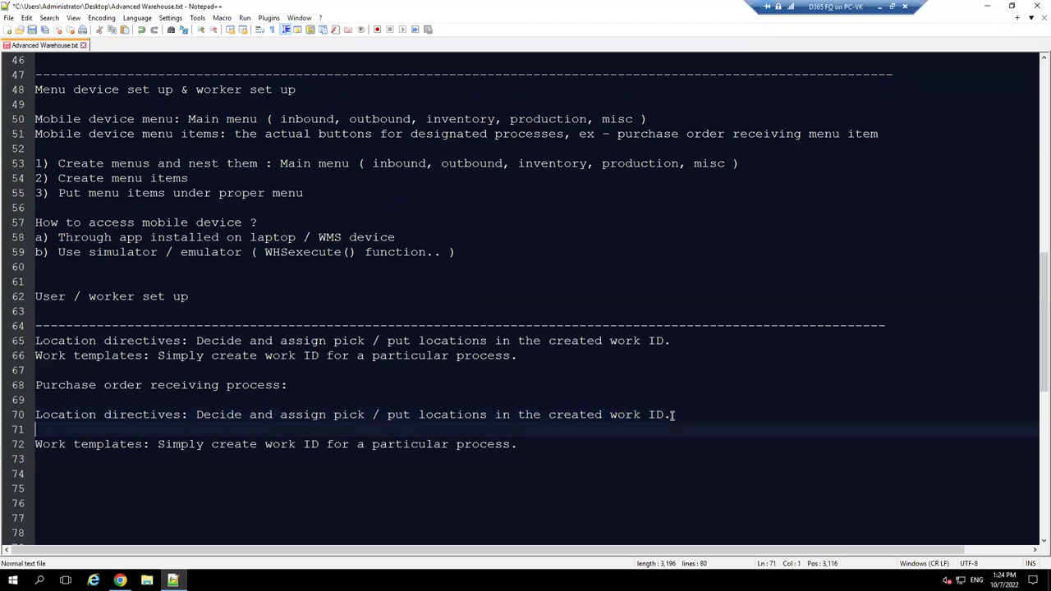
key("Tab")
type("Pick location ")
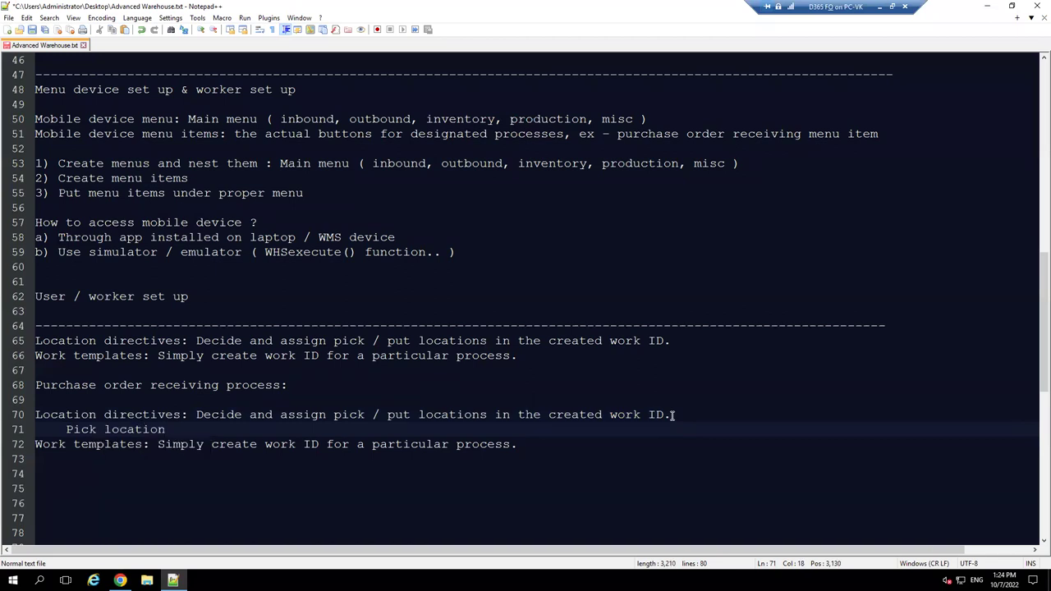
type(":")
key("BackSpace")
key("BackSpace")
type("/ E")
key("BackSpace")
type("Def")
type("lt receiving")
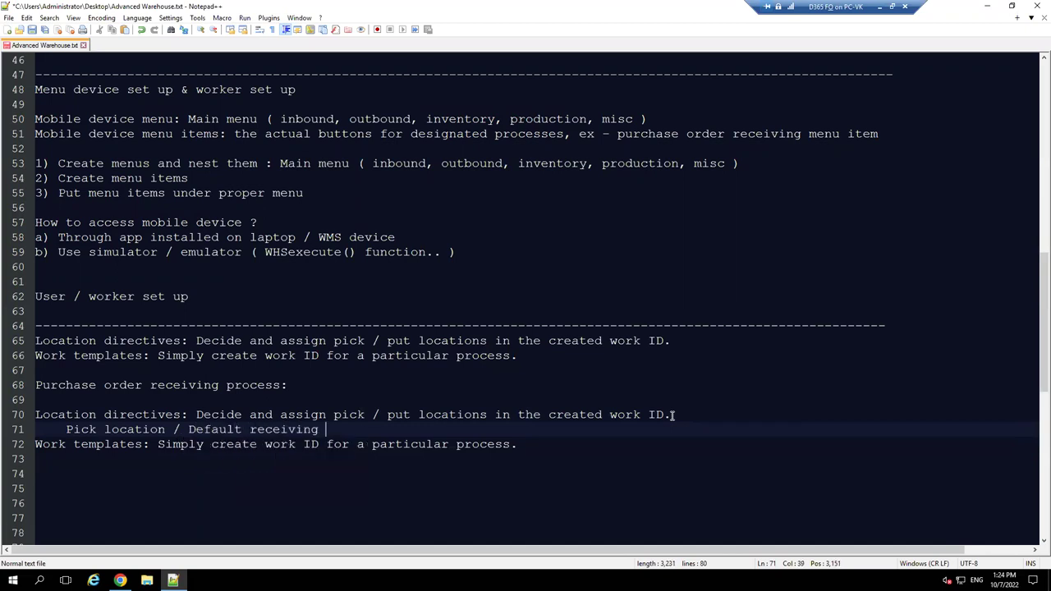
type(" location")
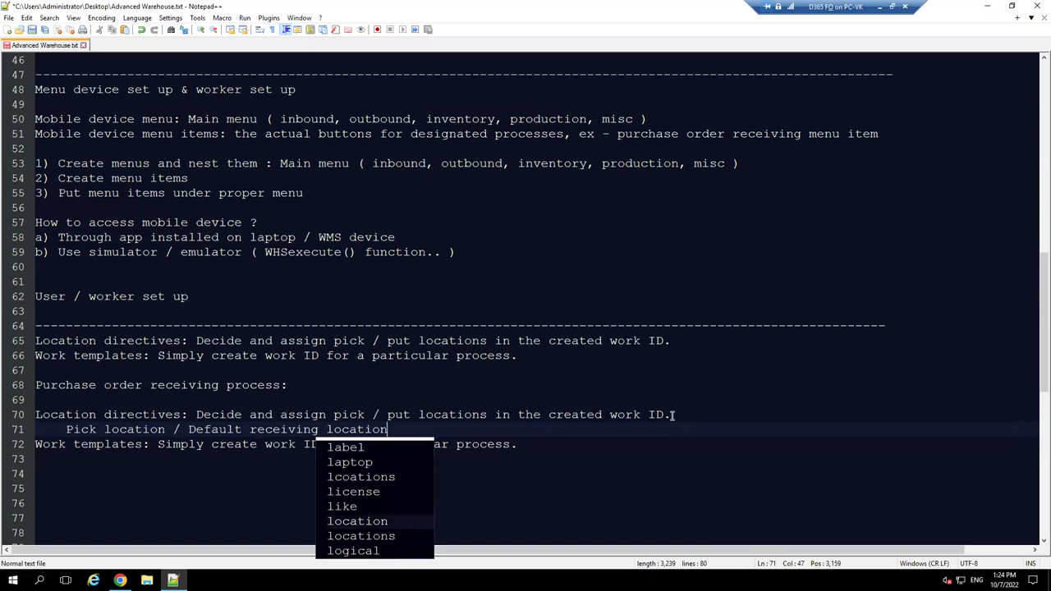
- Add the note 'Put location: It should be the proper location in inventory'
key("Return")
key("Return")
key("Return")
type("put")
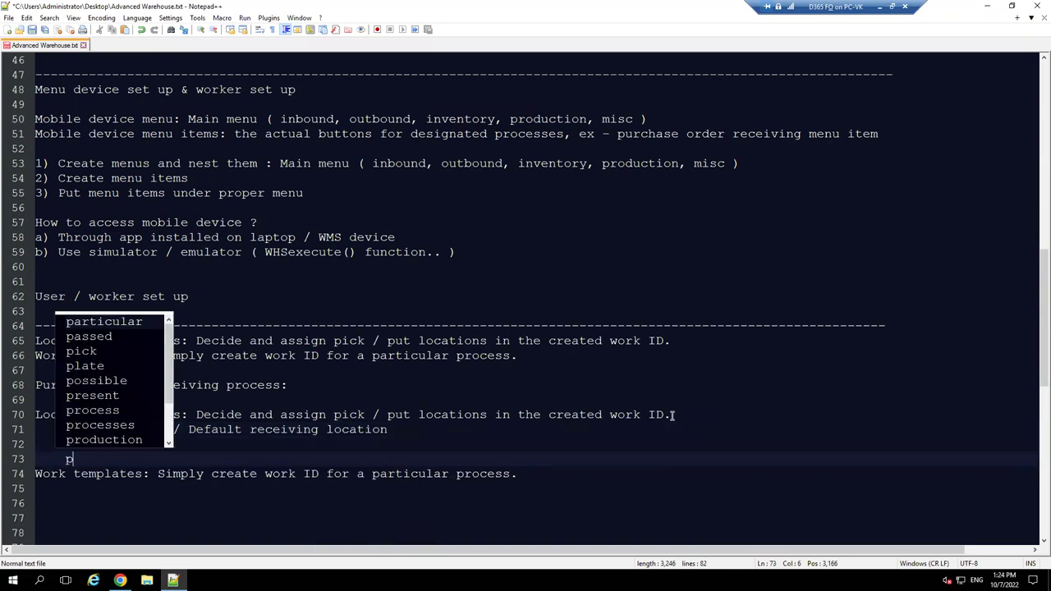
key("BackSpace")
type("Put location: ")
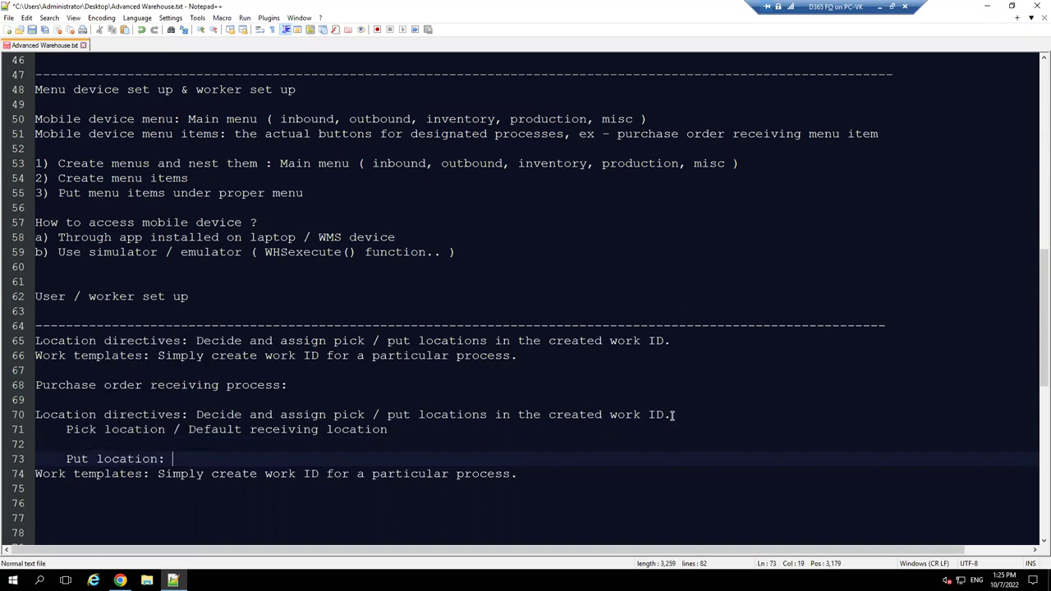
type("It should be the pro")
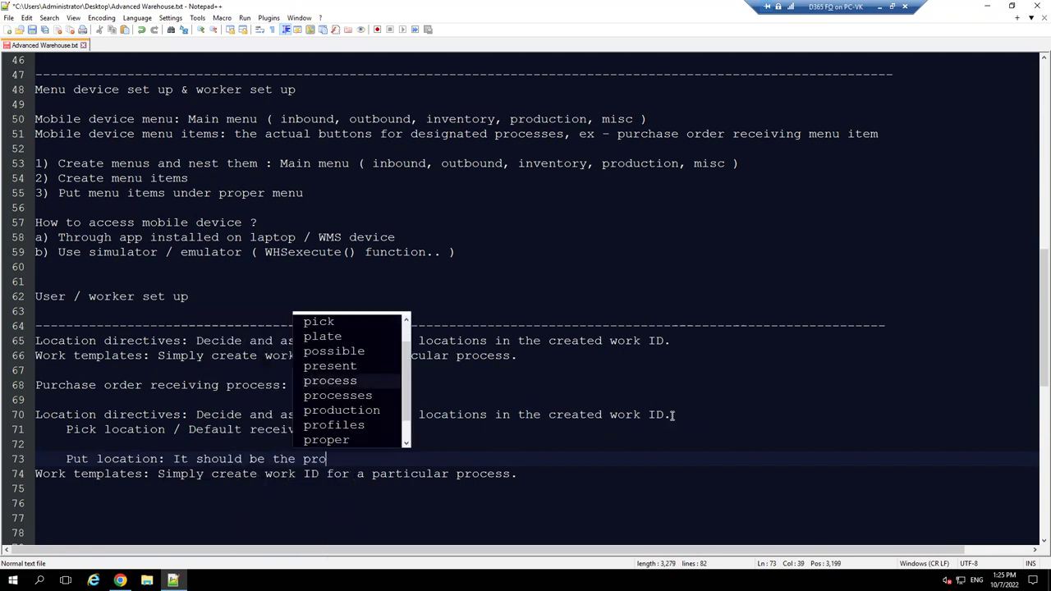
type("per locat")
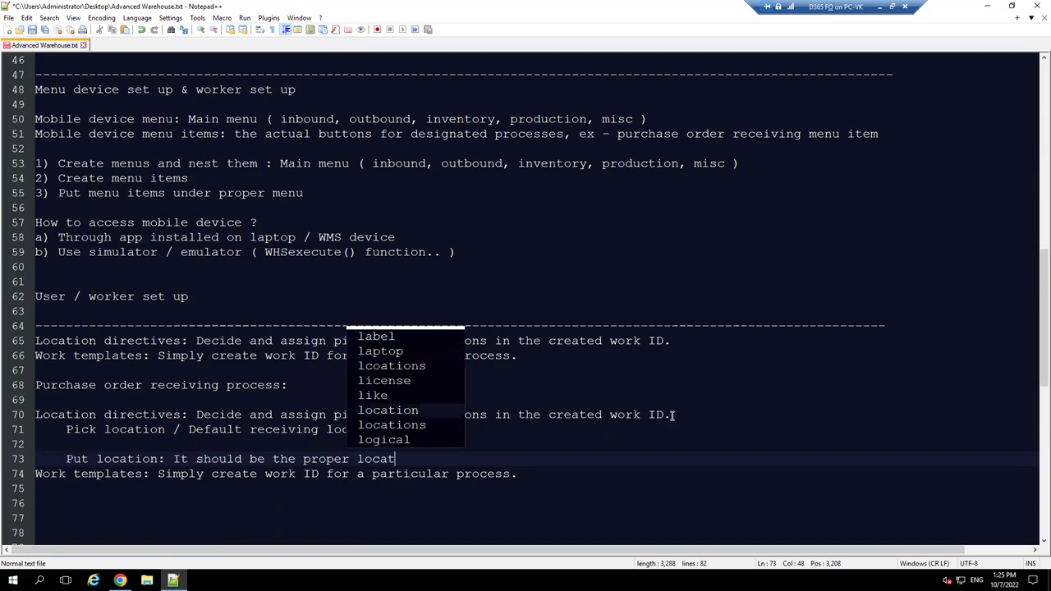
type("ion in i")
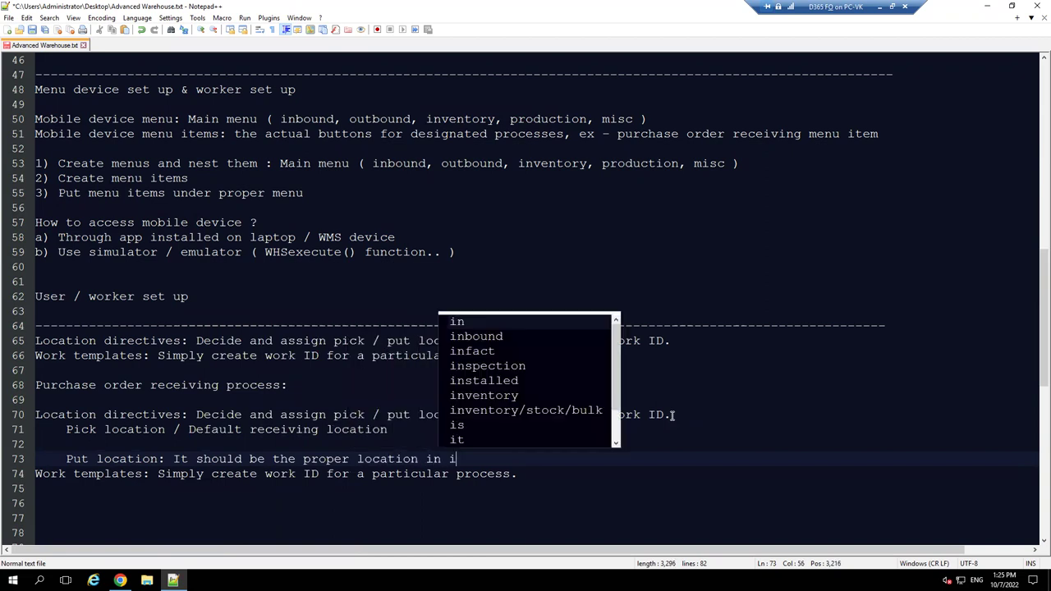
type("nve")
key("Return")
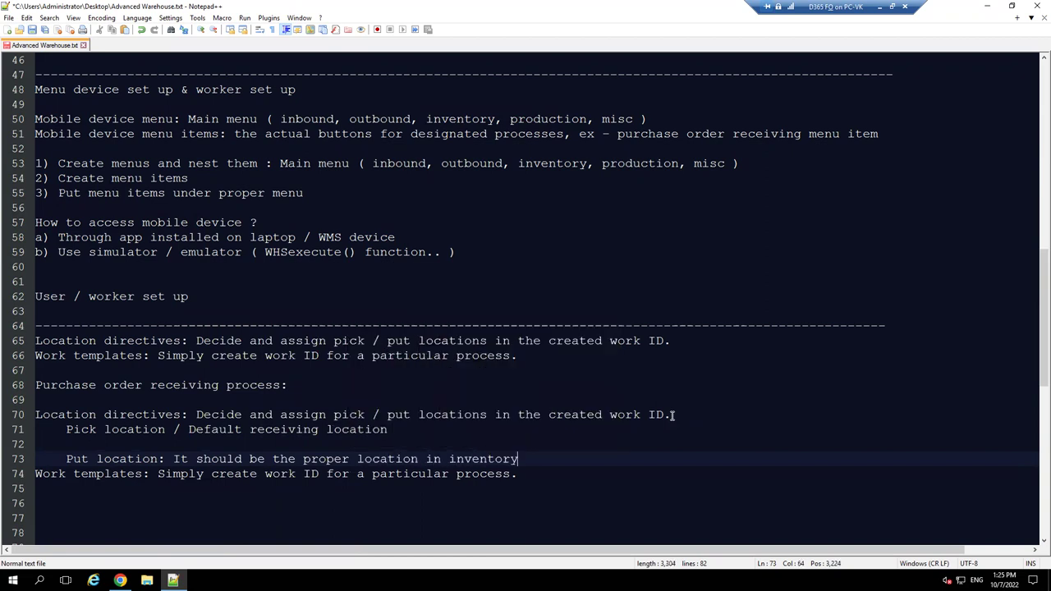
key("Return")
key("Return")
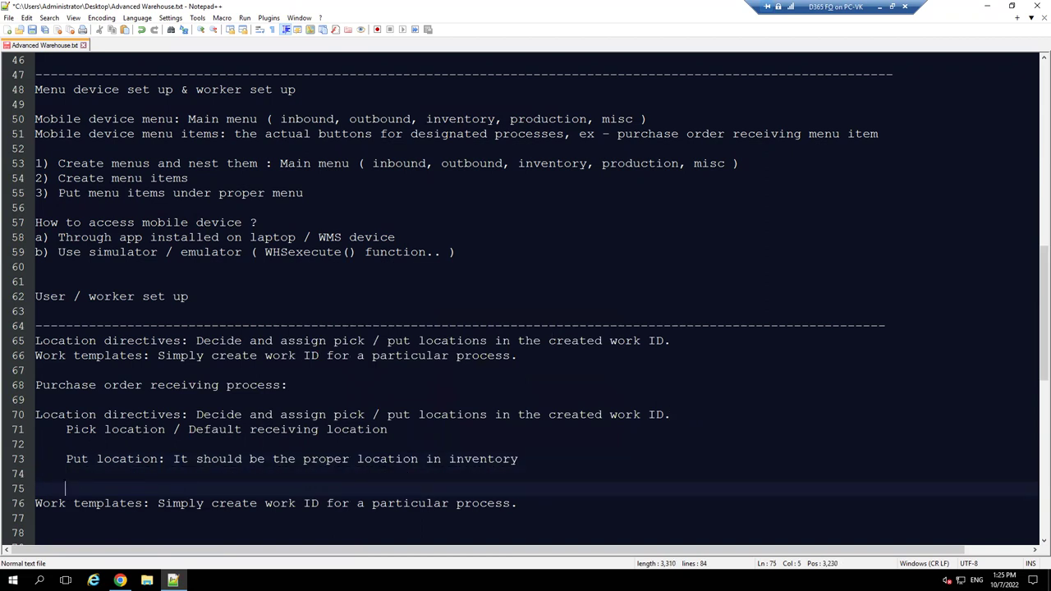
left_click(120, 580)
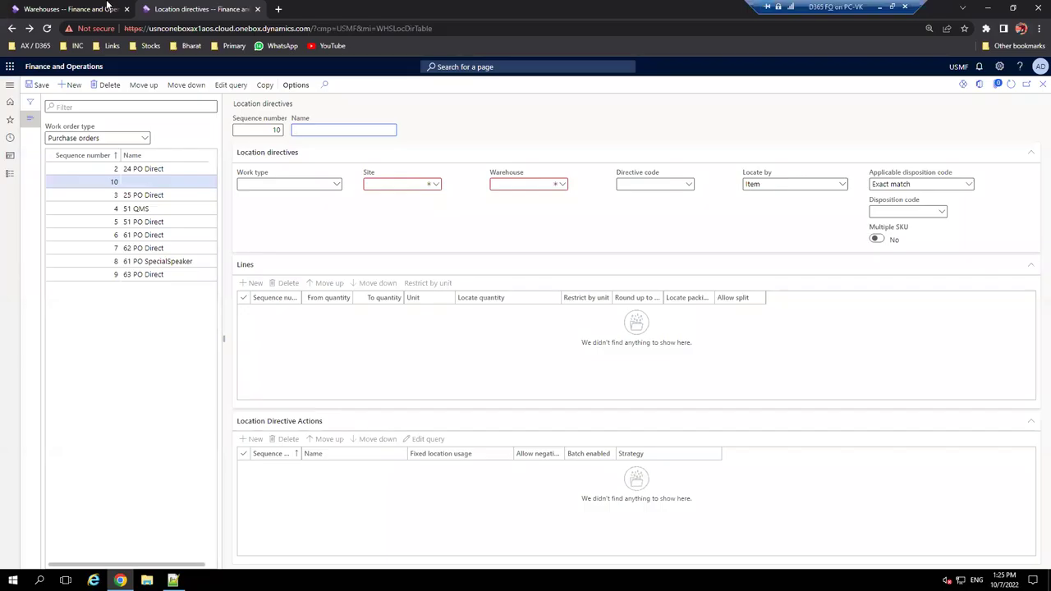
- Open the inventory locations of the AWH warehouse
left_click(59, 9)
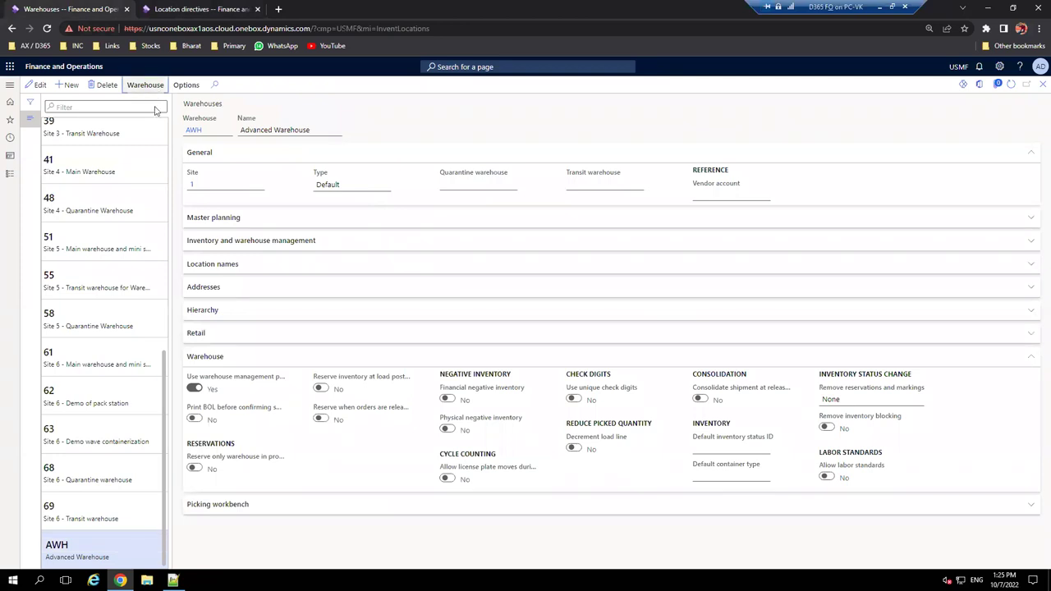
left_click(152, 86)
left_click(259, 122)
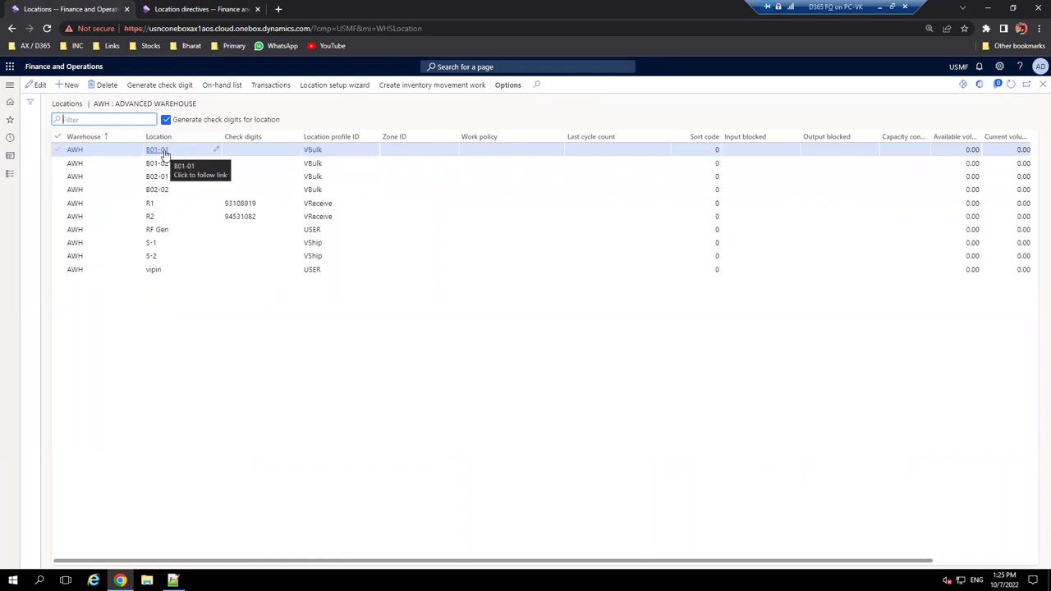
- Check location profiles of B02-02, B02-01, B01-02, B01-01 (VBulk) and receiving location R1
left_click(324, 190)
left_click(333, 178)
left_click(335, 164)
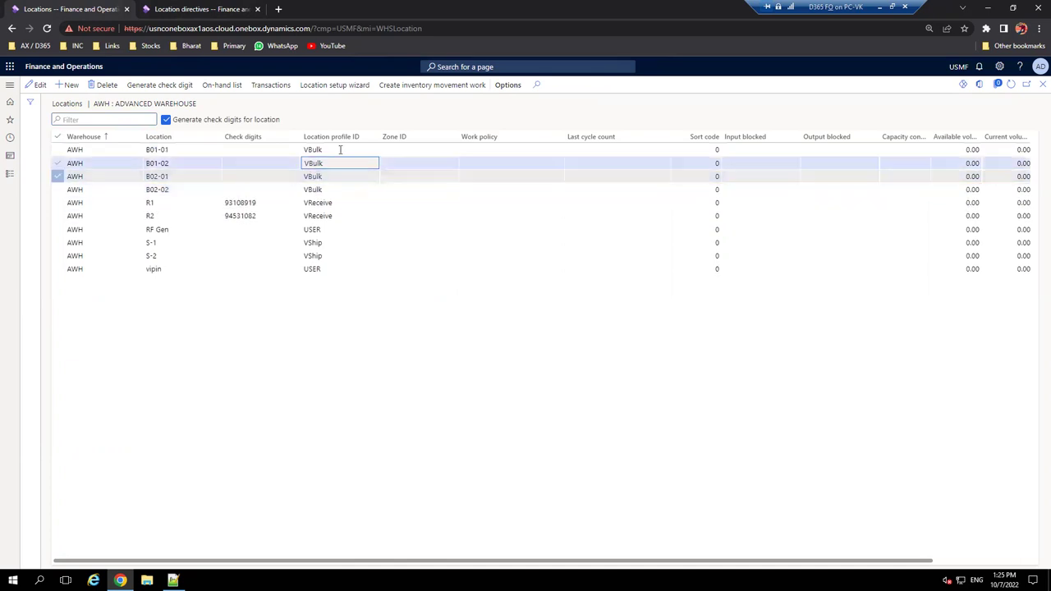
left_click(340, 150)
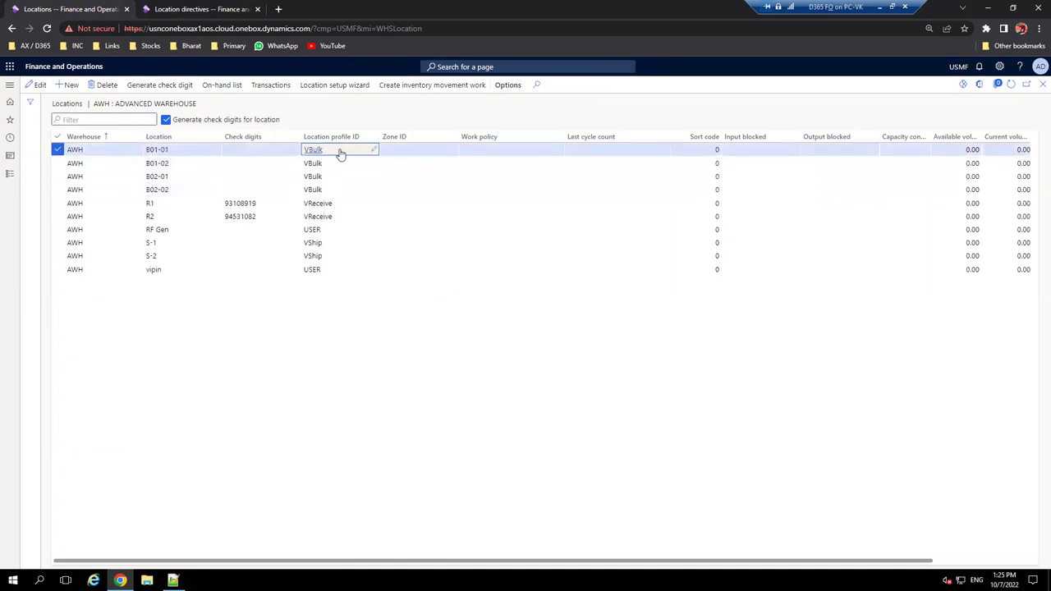
left_click(287, 203)
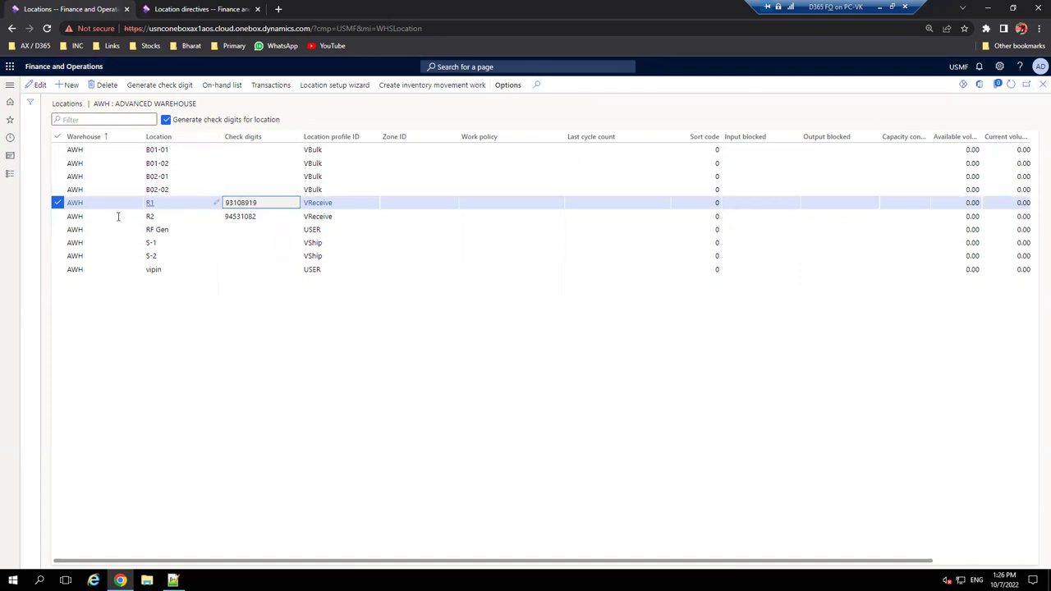
left_click(10, 84)
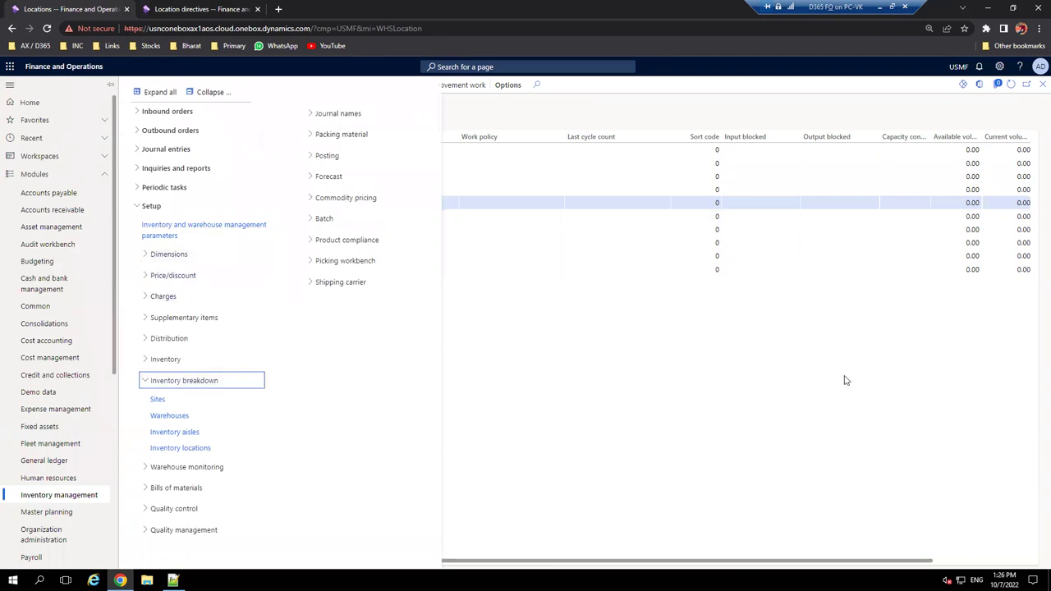
- Set R1 as the AWH warehouse's default receipt location and save the record
left_click(847, 380)
left_click(1042, 85)
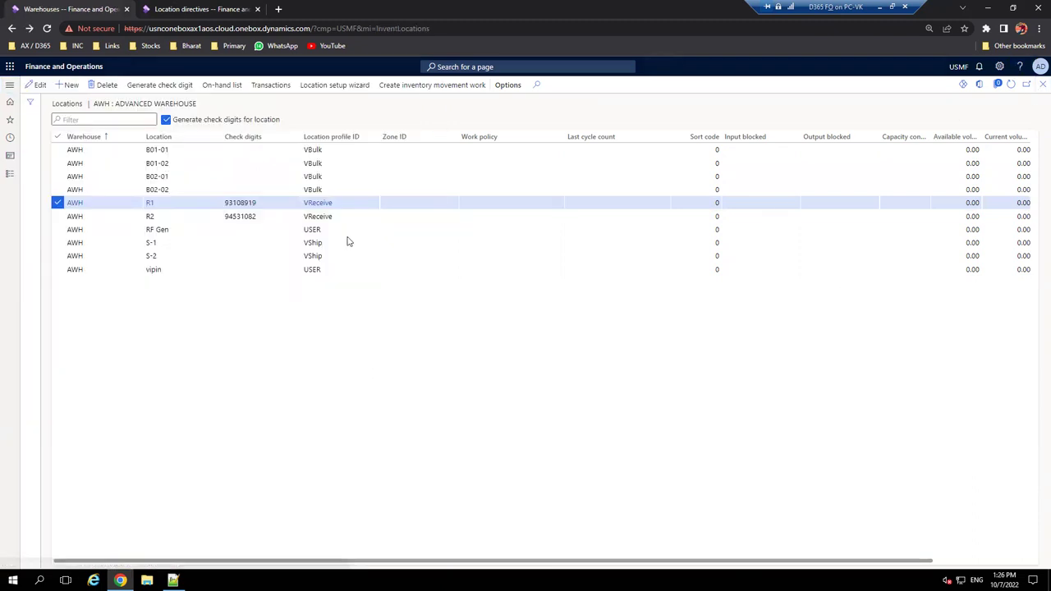
left_click(38, 86)
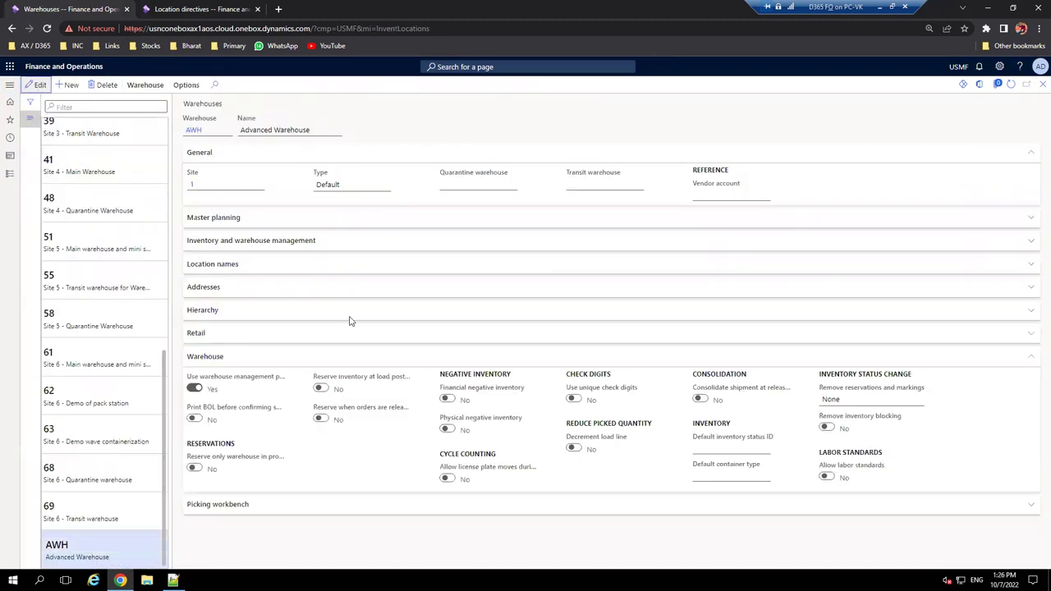
left_click(231, 241)
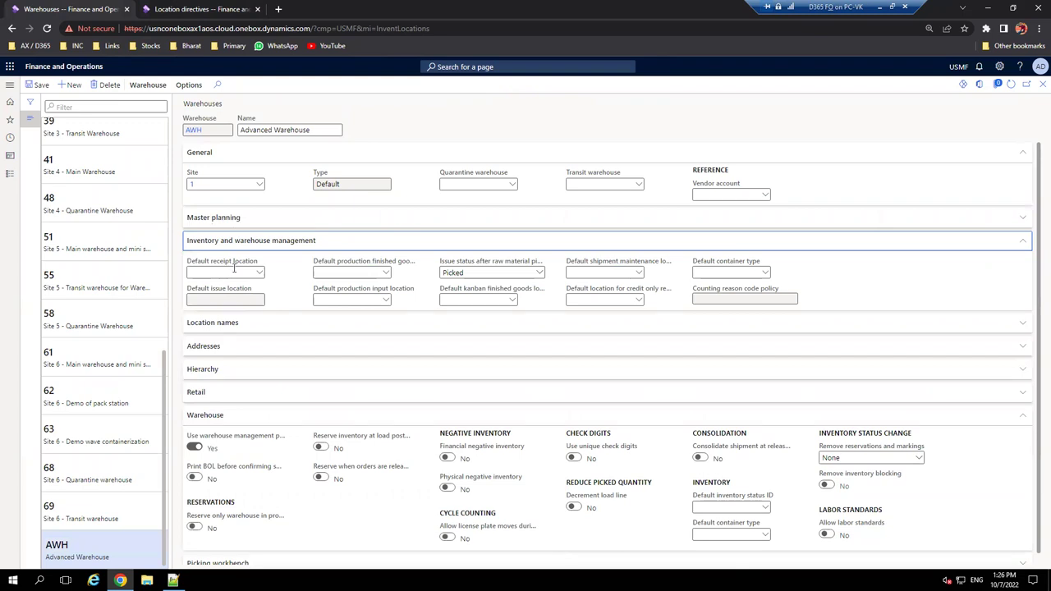
left_click(259, 275)
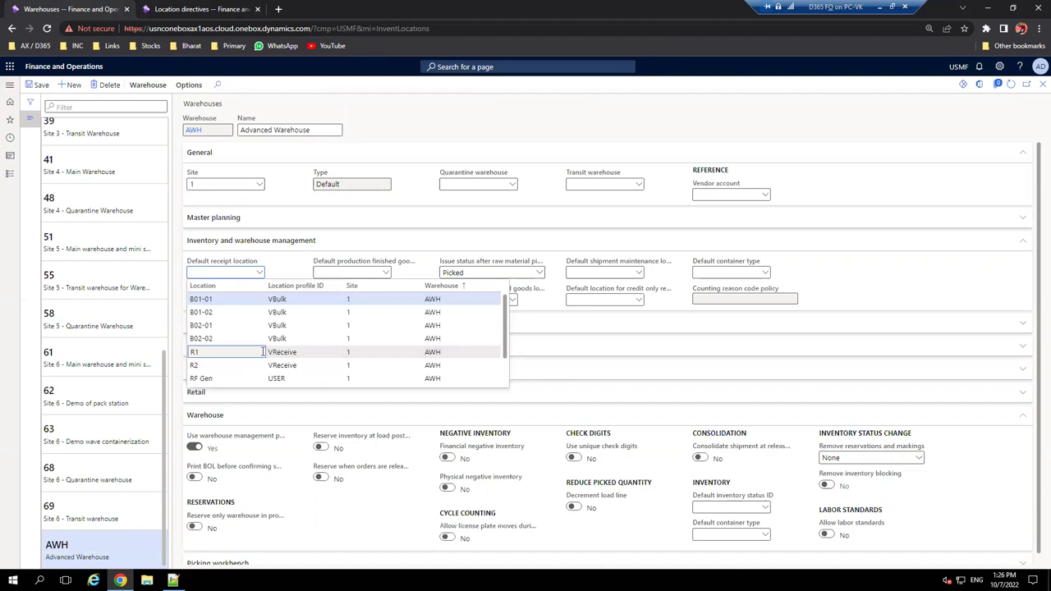
left_click(262, 351)
left_click(37, 84)
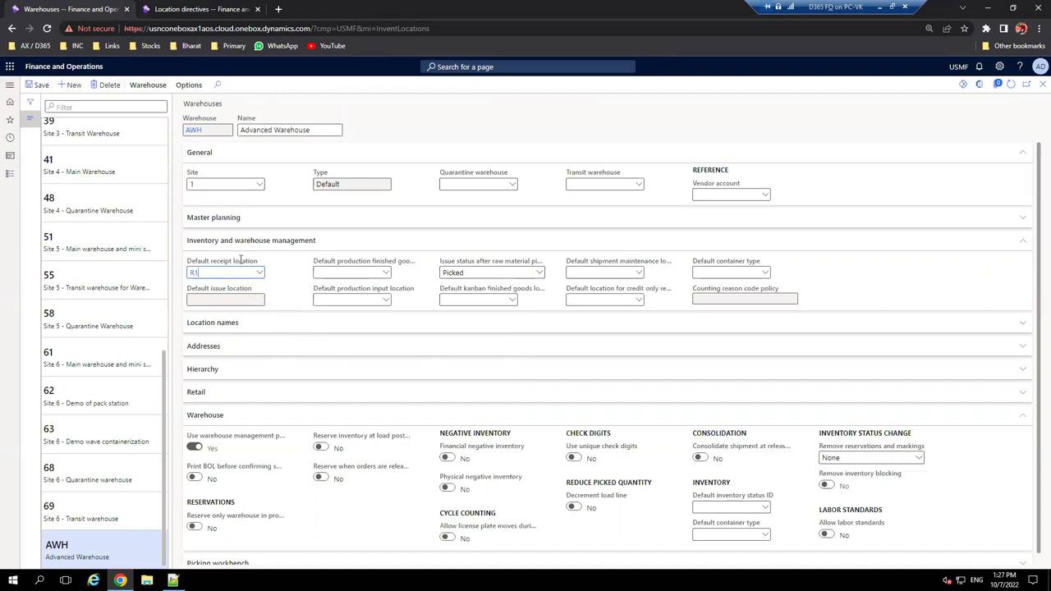
double_click(200, 272)
left_click(172, 580)
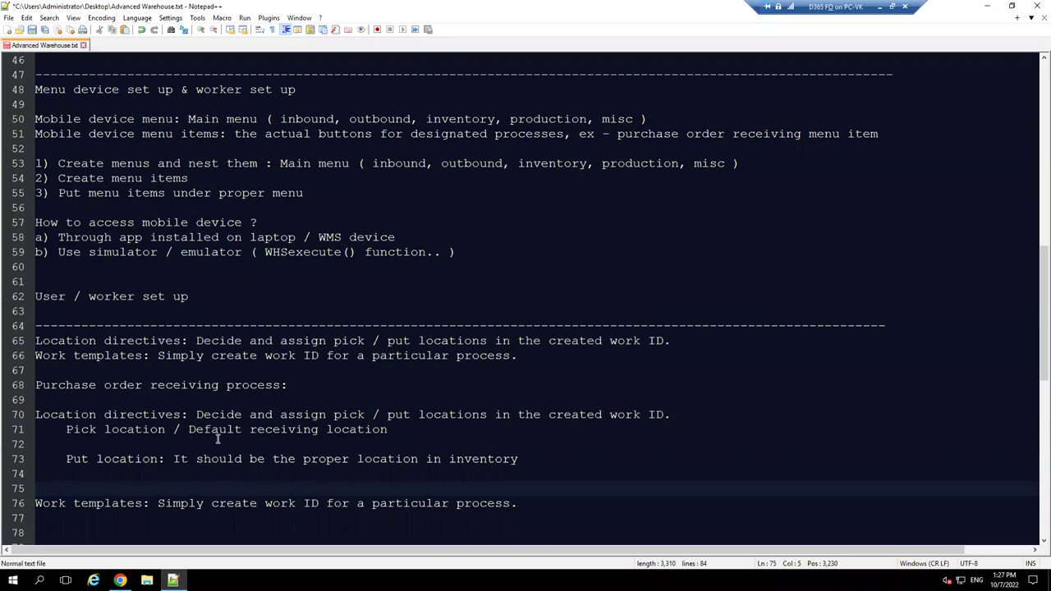
- Append ', no need to create location directives here' to line 71
left_click(415, 431)
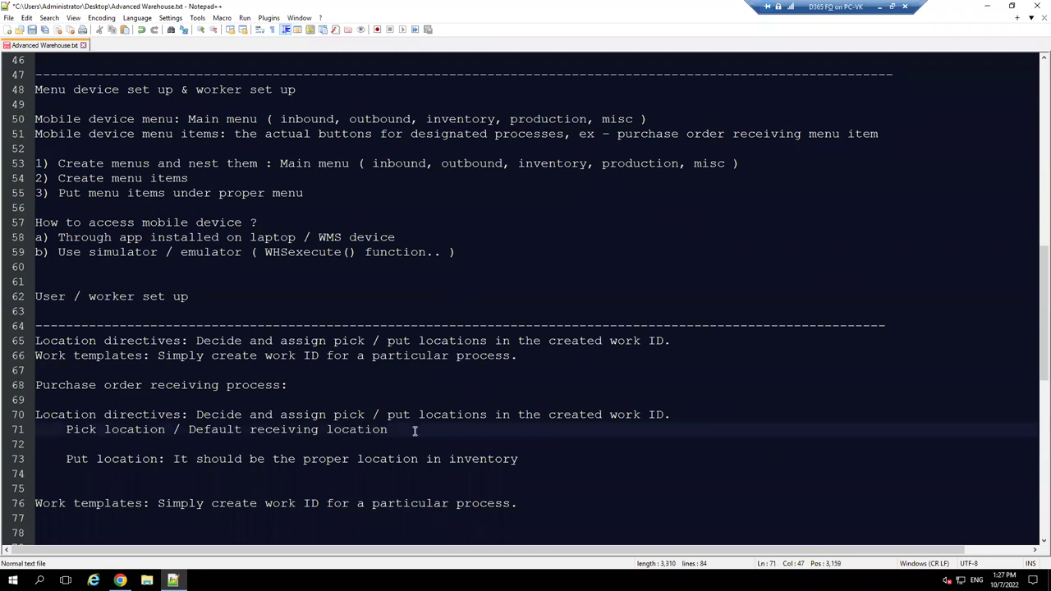
type(", no")
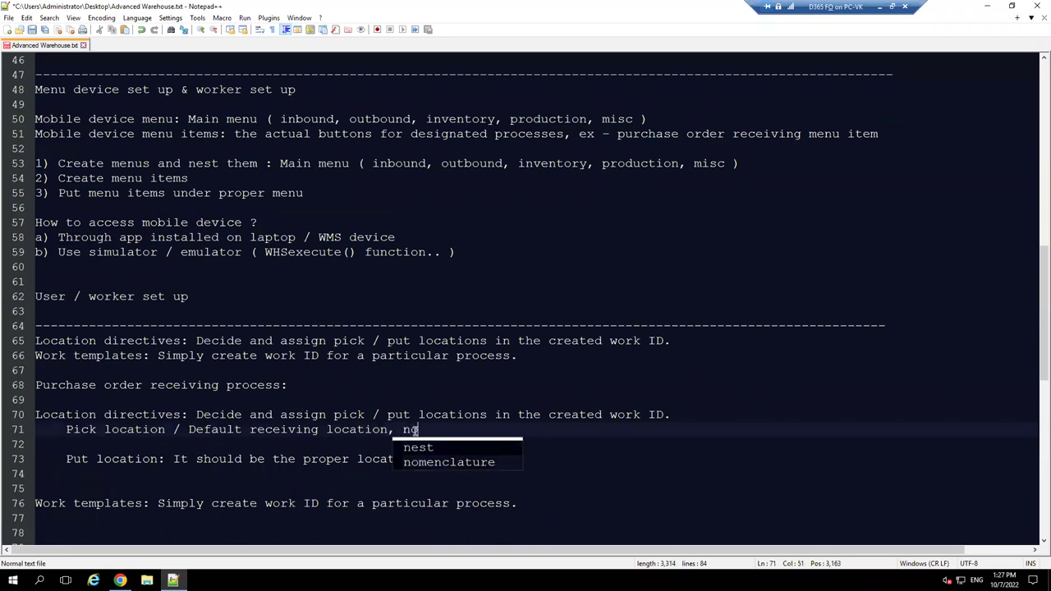
type(" need to ")
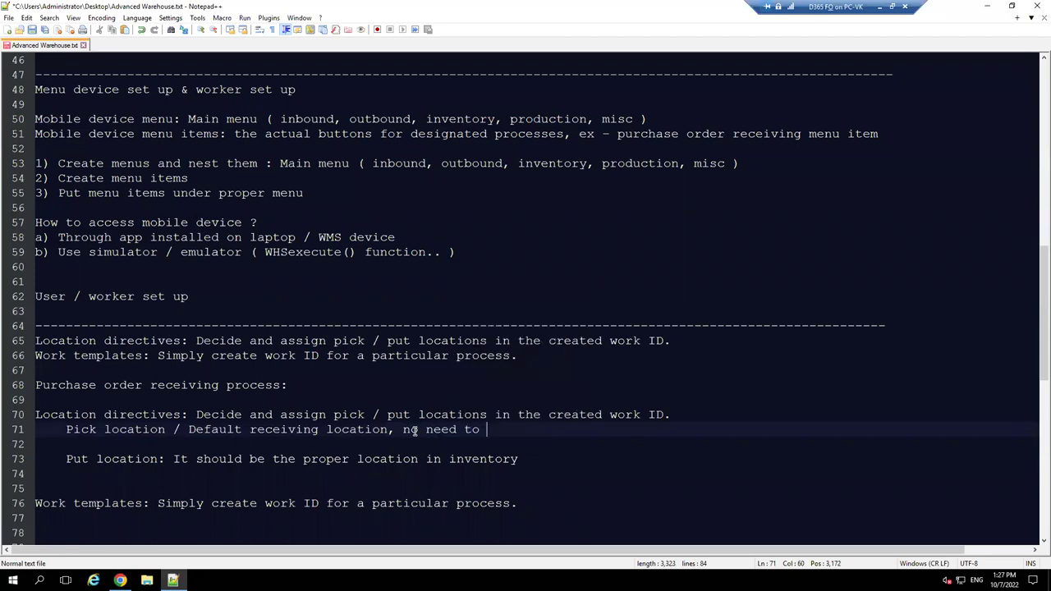
type("create LO")
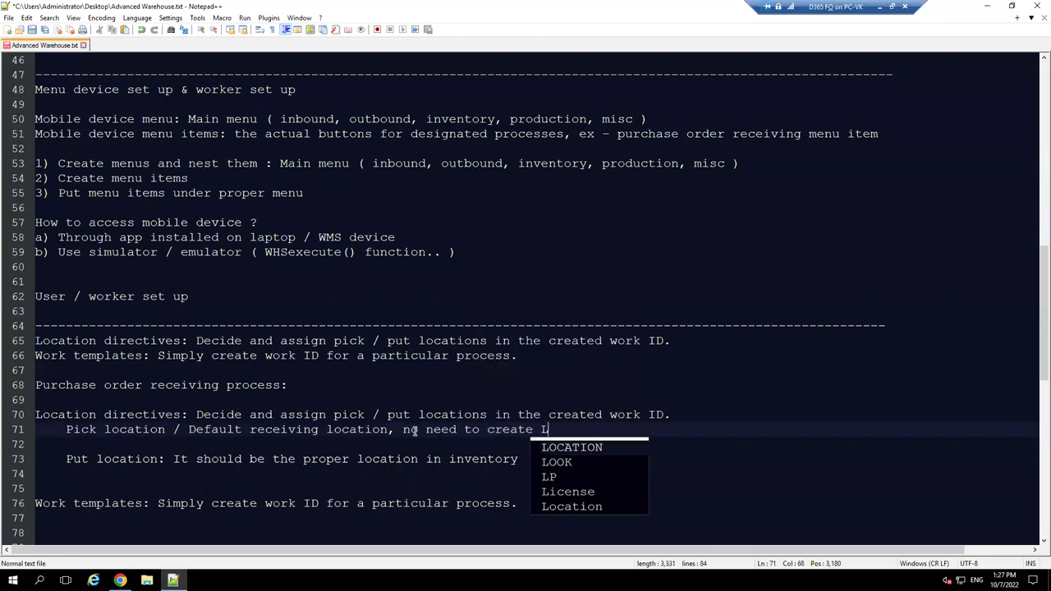
key("BackSpace")
key("BackSpace")
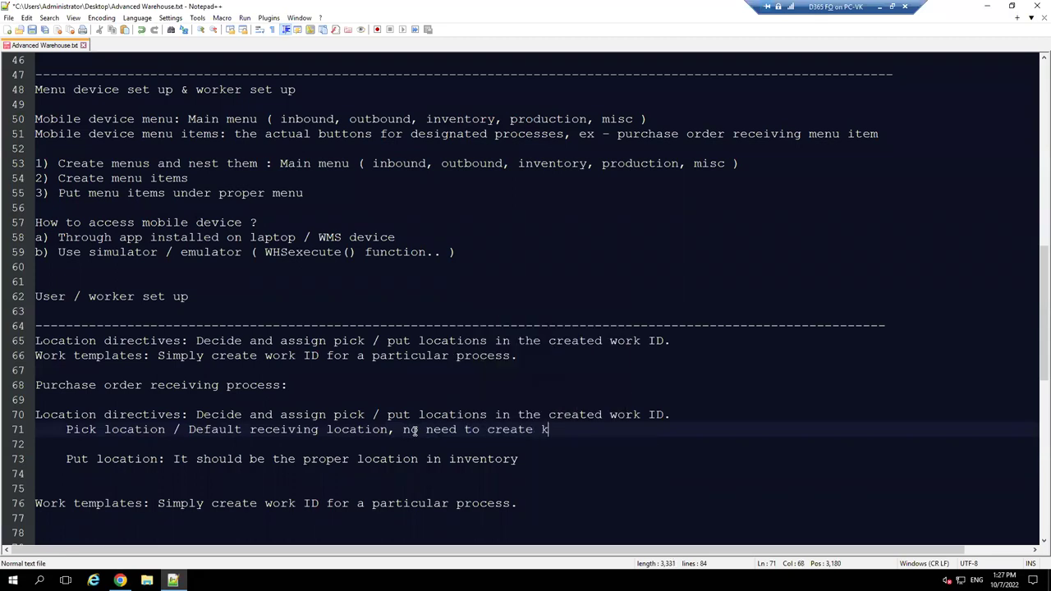
type("location dire")
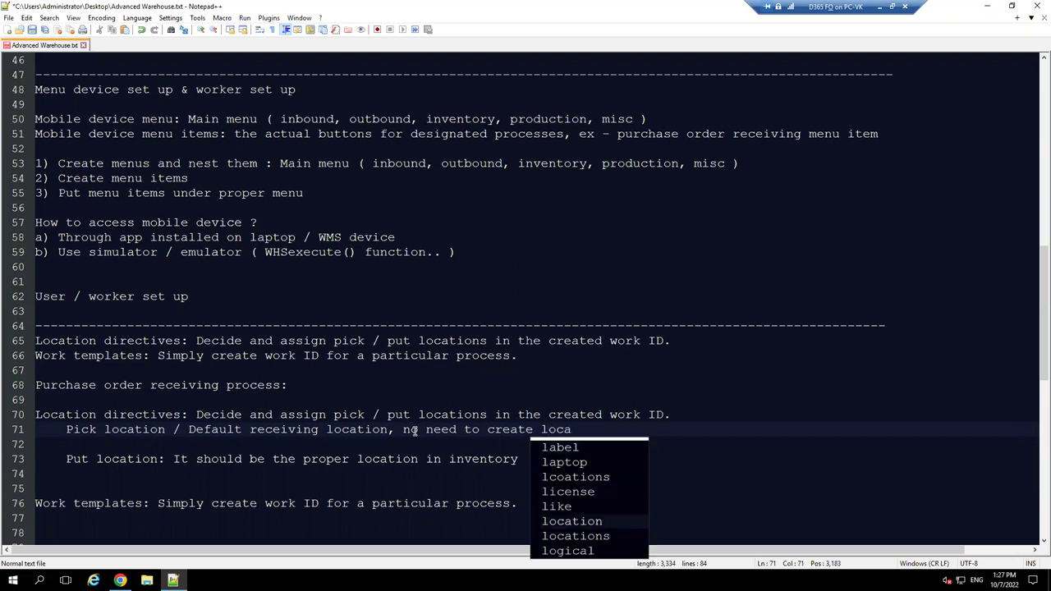
key("Return")
type("dire")
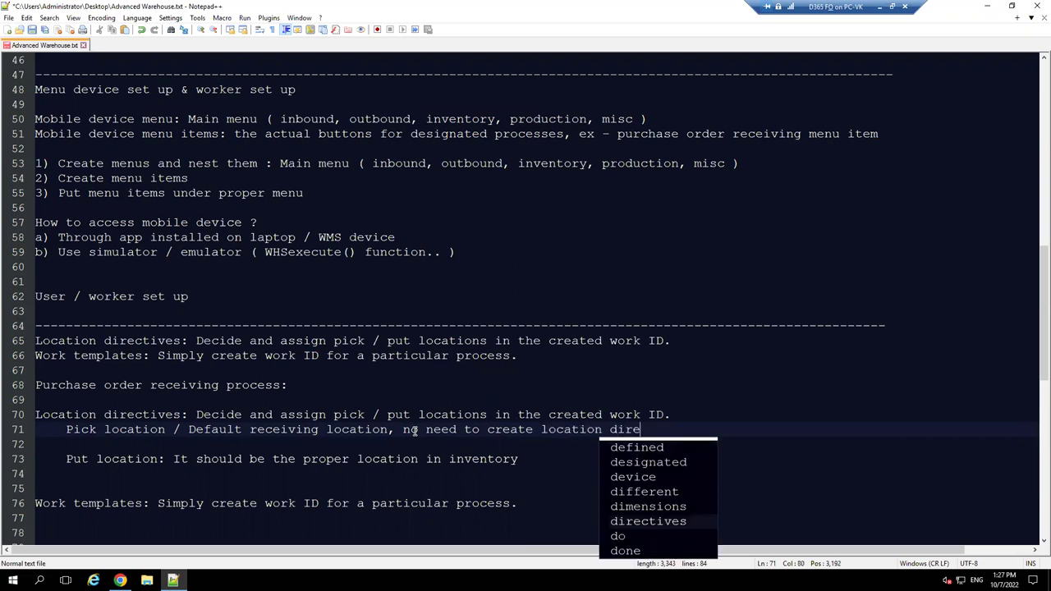
key("Return")
type("here")
- Append 'Pick from receiving and put to storage location' to the put location note on line 73
key("Down")
key("Down")
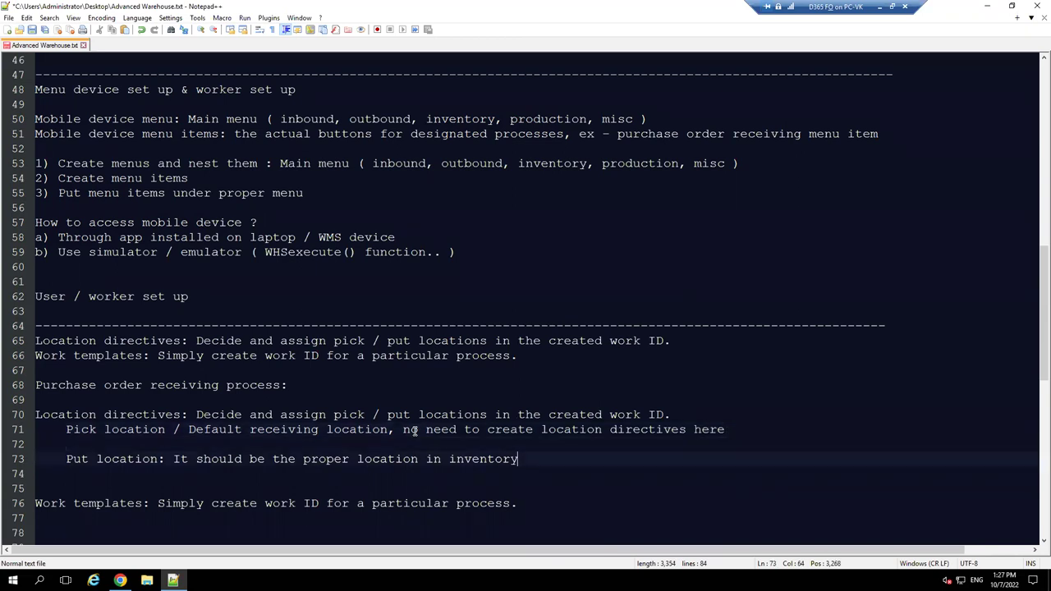
type("P")
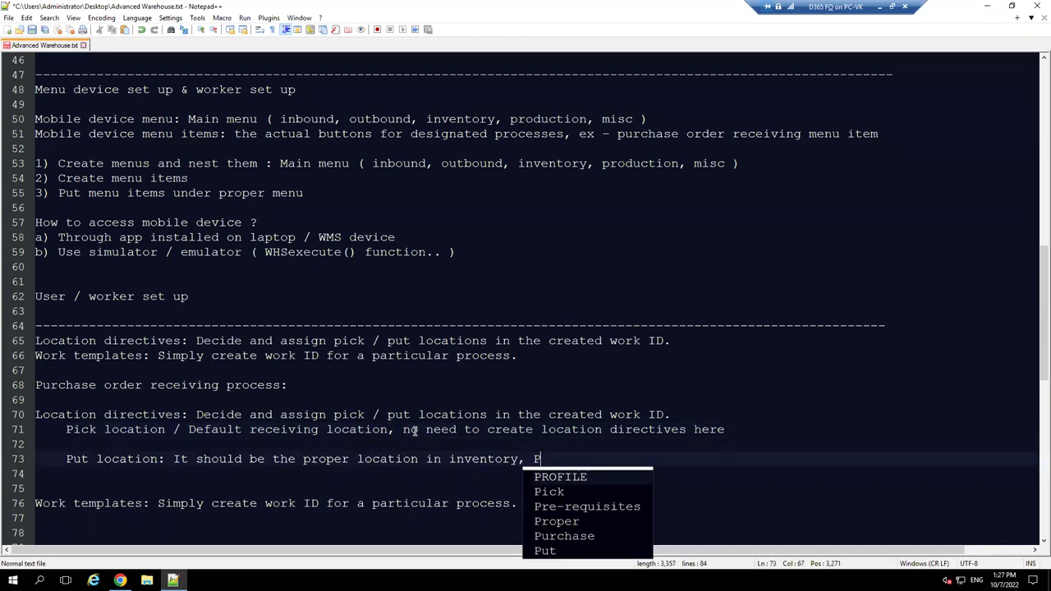
type("ick from rece")
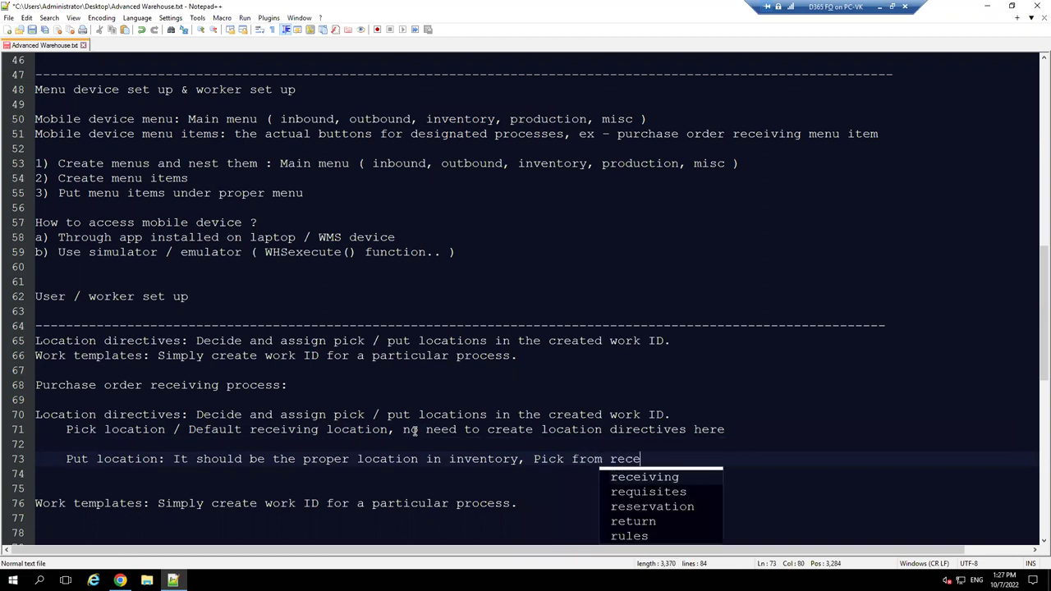
key("Return")
type("and pu")
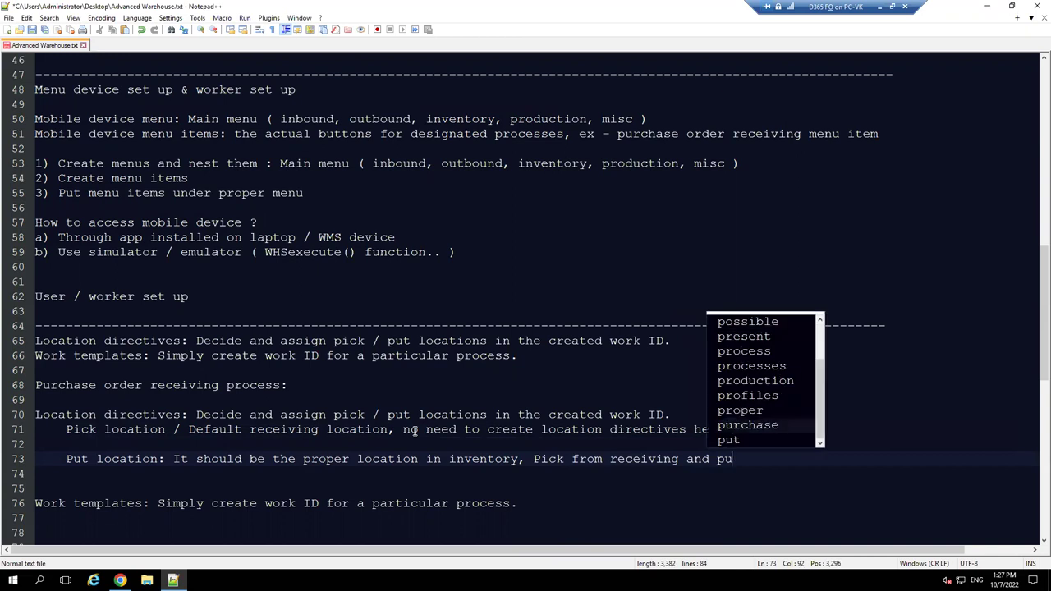
type("t to stor")
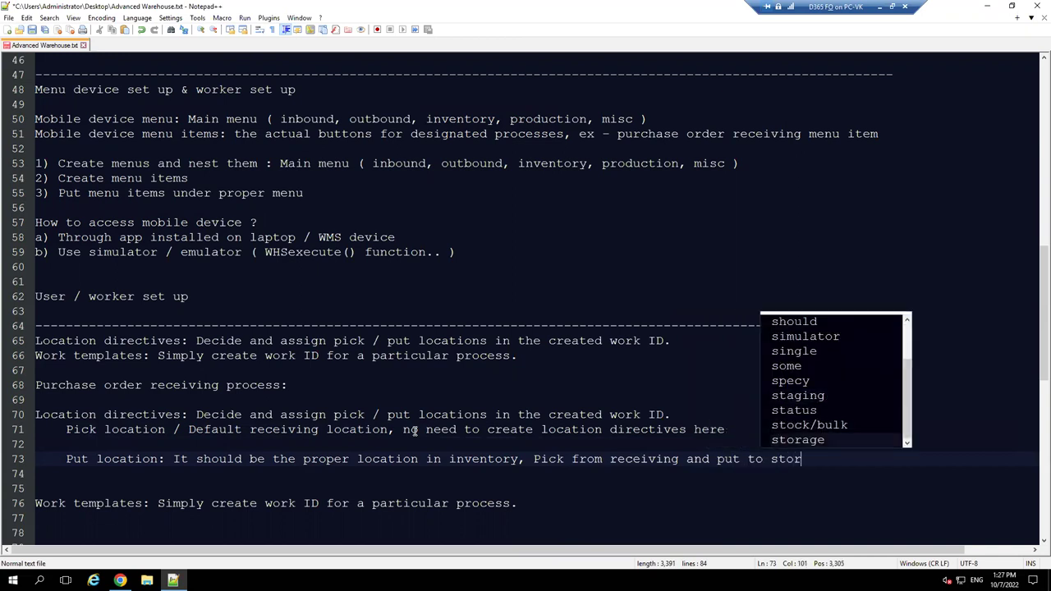
type("age")
key("Return")
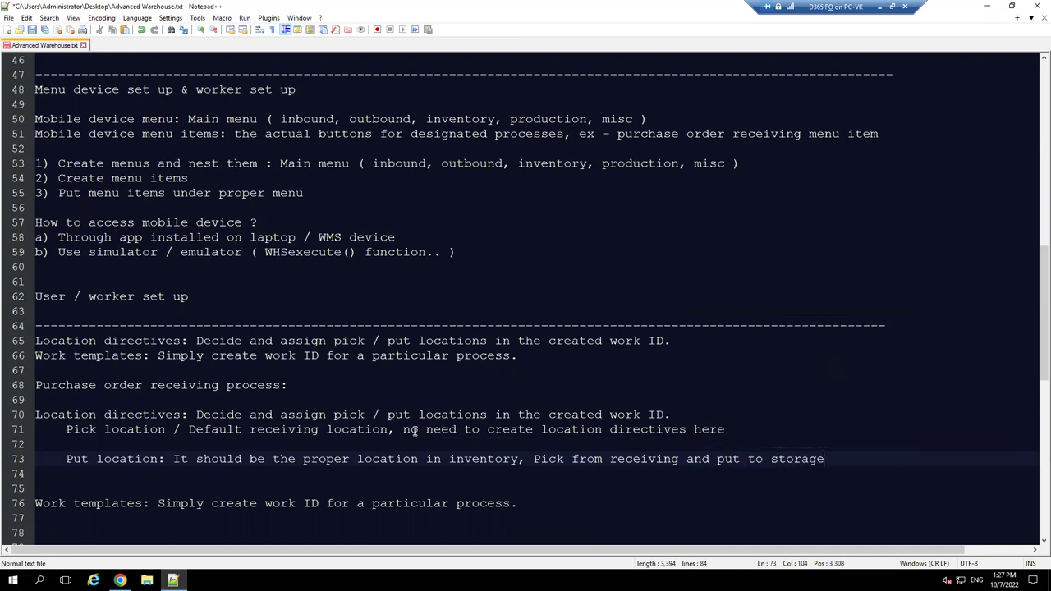
type("loca")
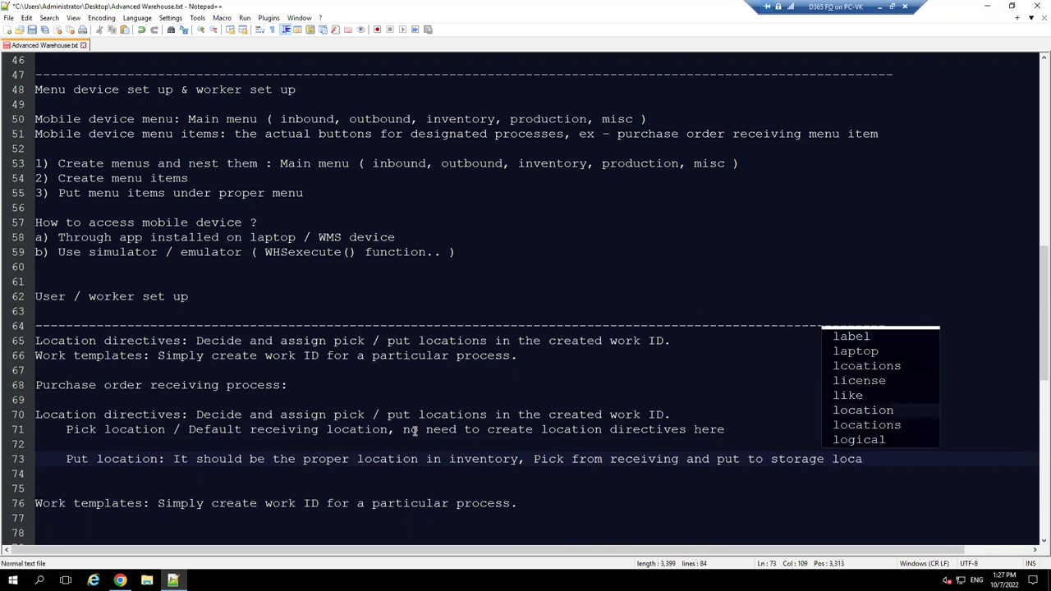
key("Return")
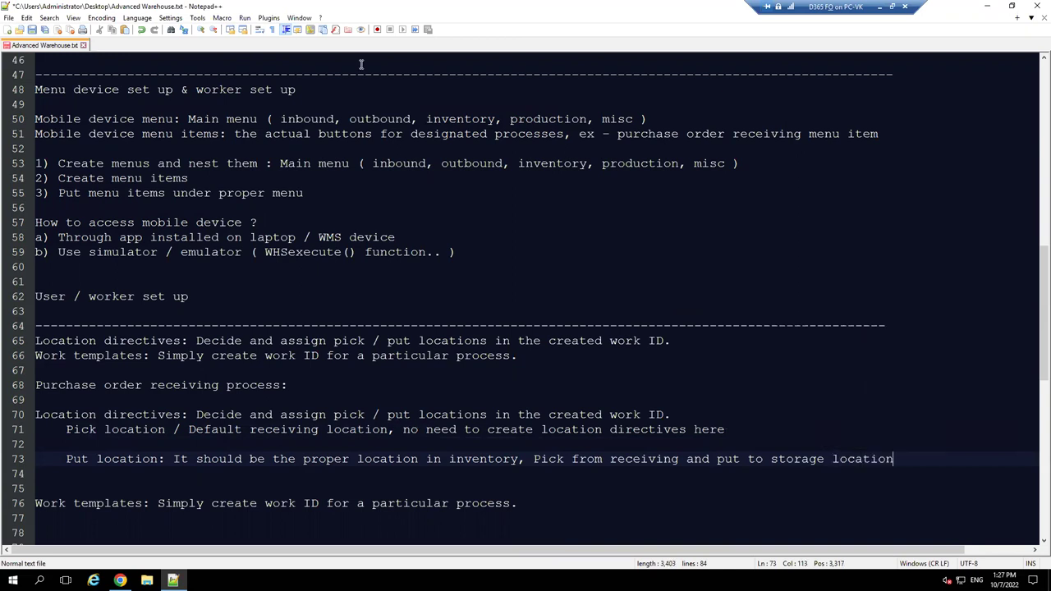
key("alt+Tab")
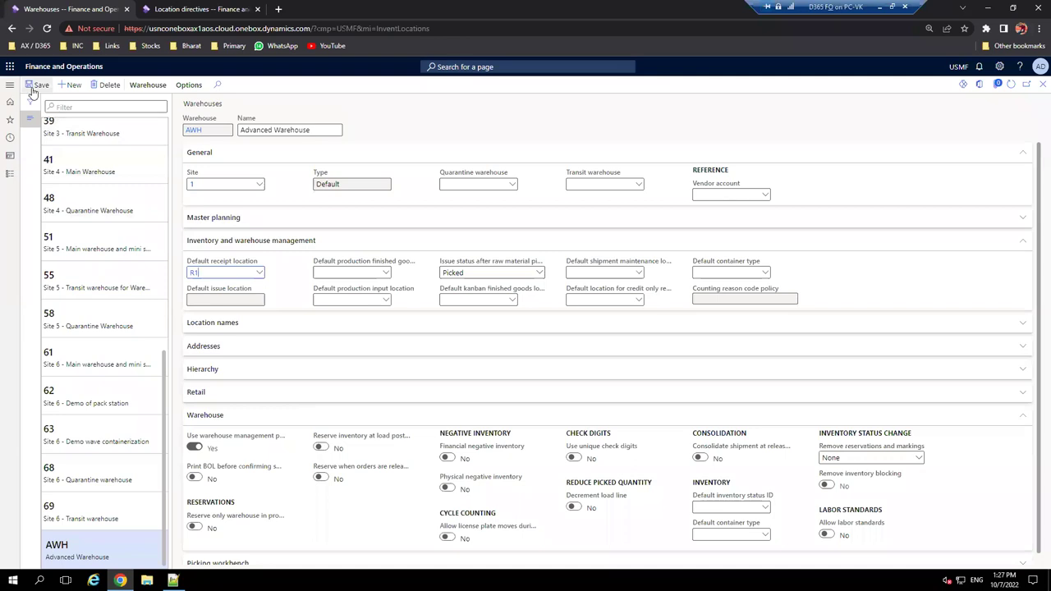
- Set the new directive's work type to Put and its warehouse to AWH
left_click(195, 7)
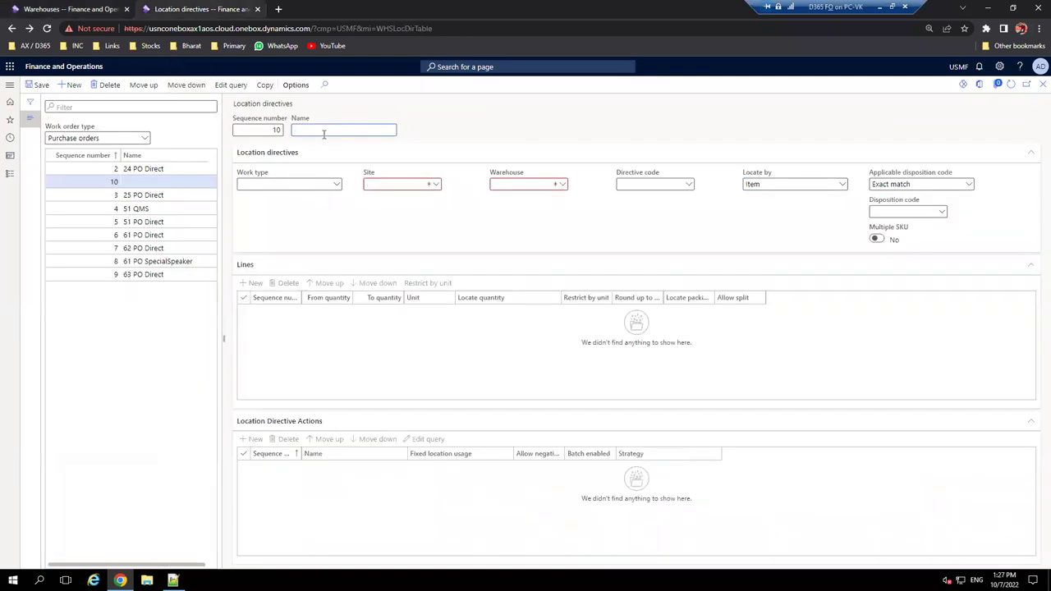
type("Put to storage ADW")
left_click(335, 187)
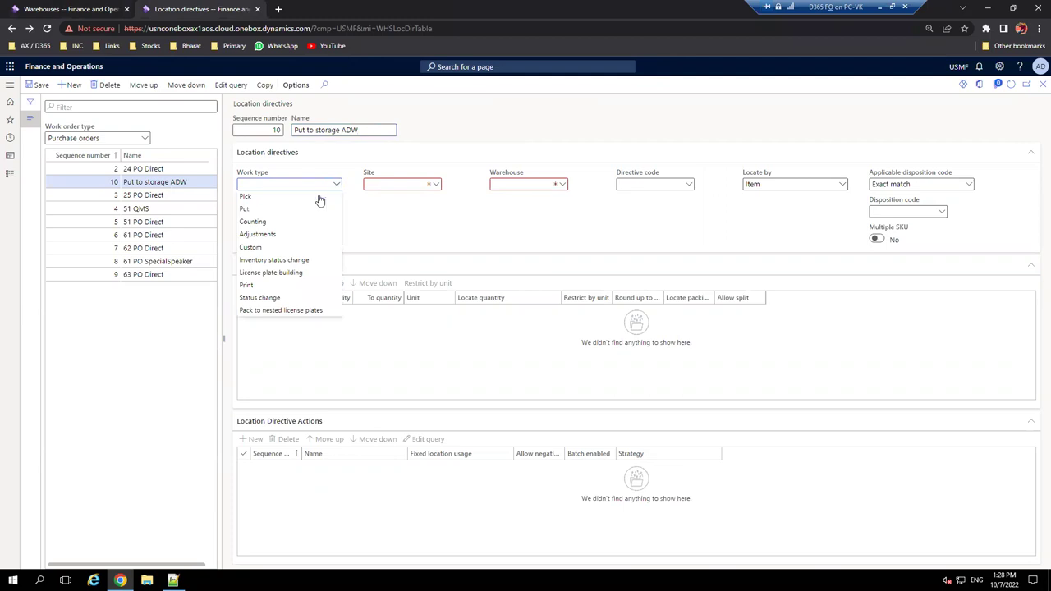
left_click(287, 210)
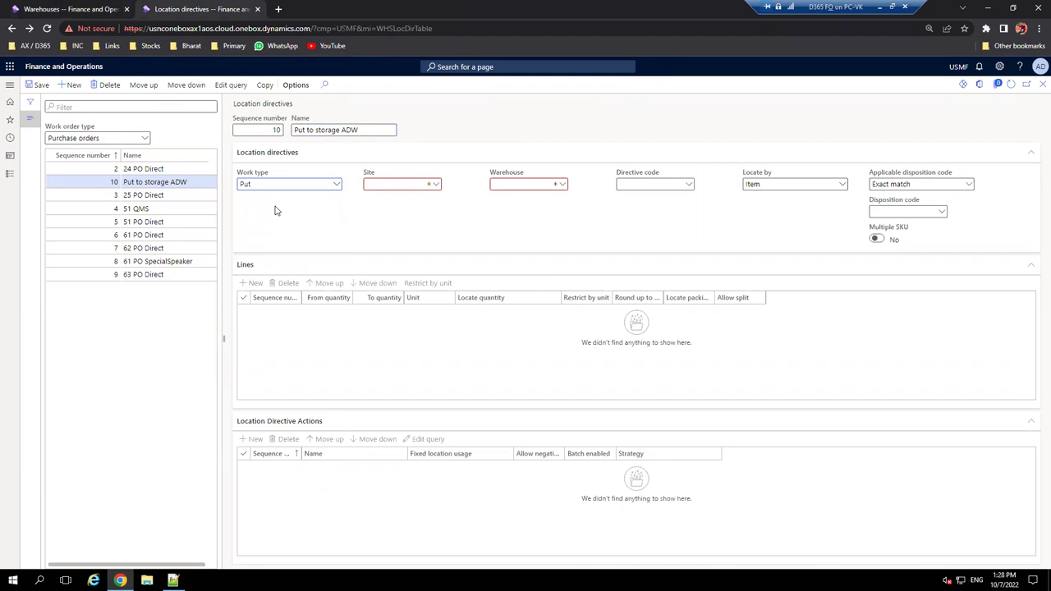
left_click(563, 187)
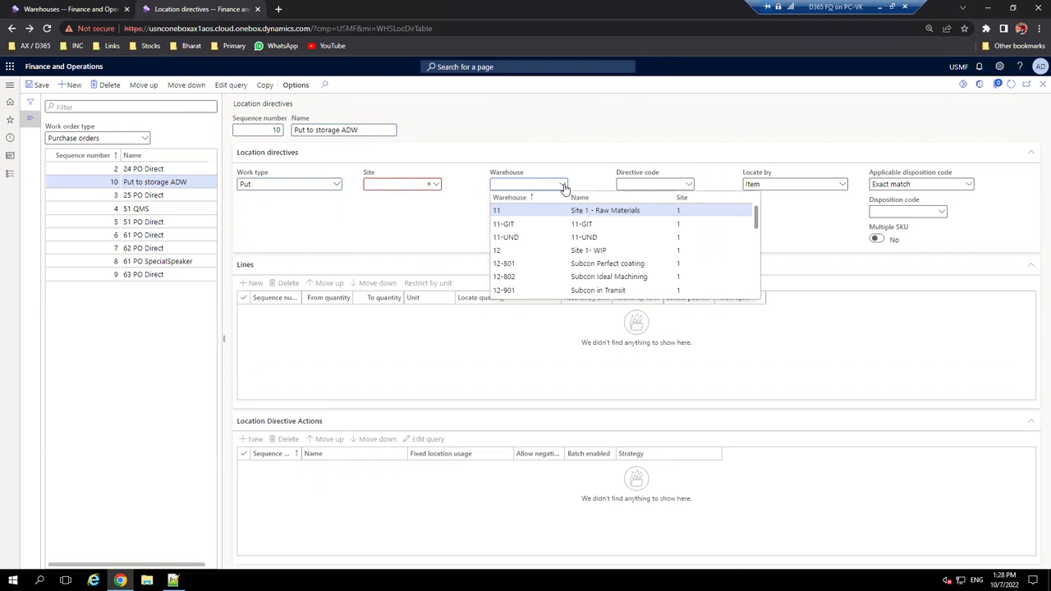
scroll(547, 253, "down", 12)
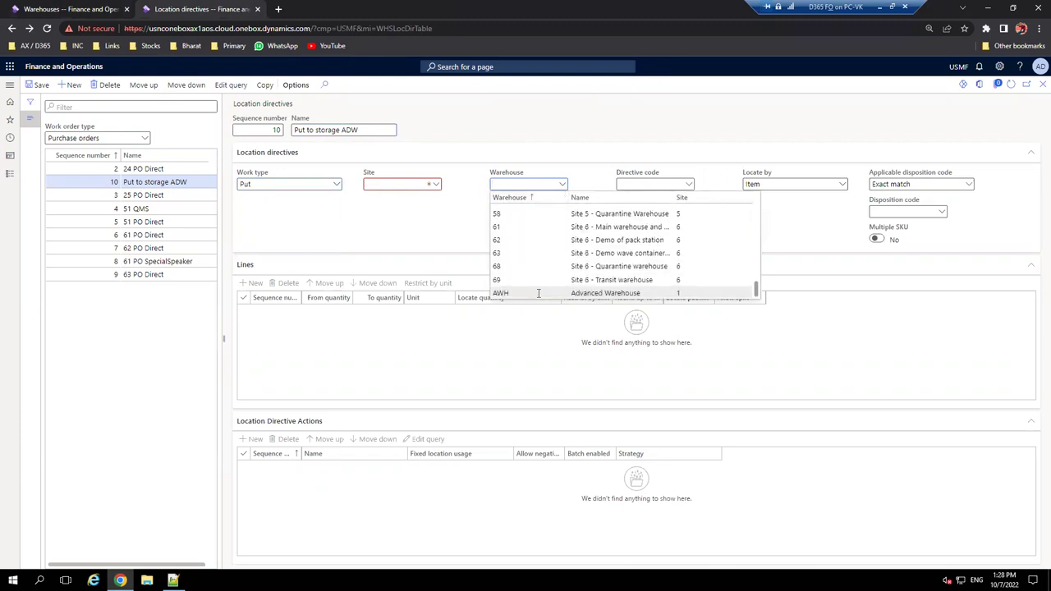
left_click(537, 294)
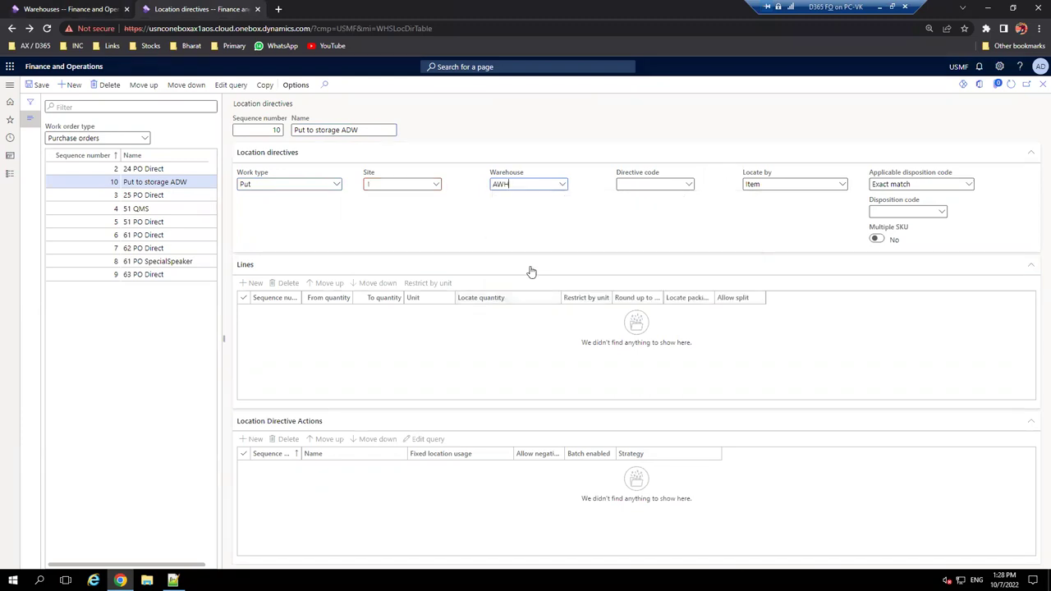
- Rename the directive to 'Put to storage AWH'
left_click(359, 130)
key("BackSpace")
type("WH")
left_click(256, 284)
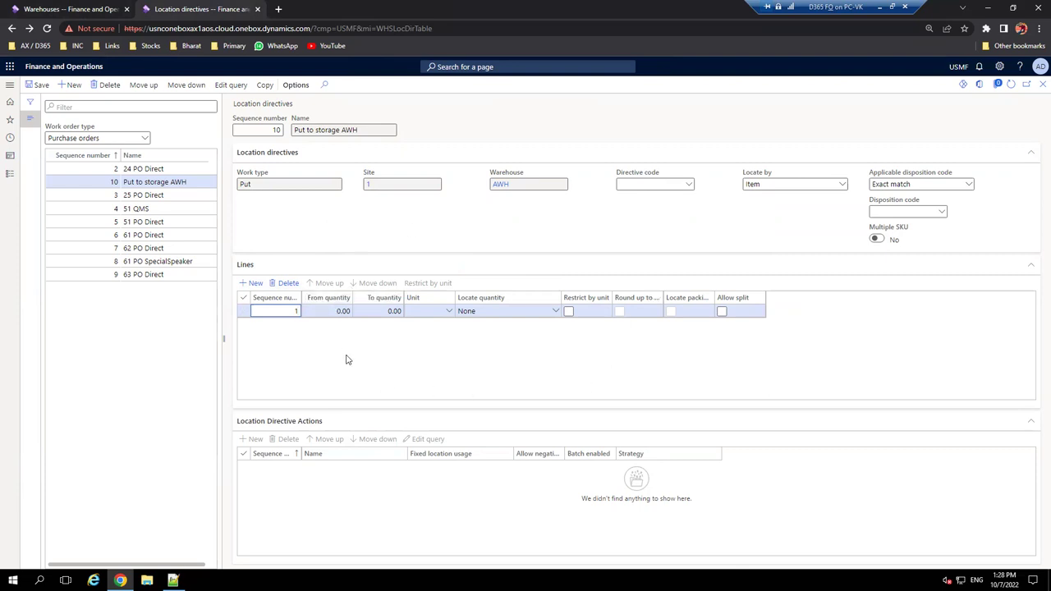
- Give the directive line a quantity range from 0 to 99,999,999
left_click(335, 311)
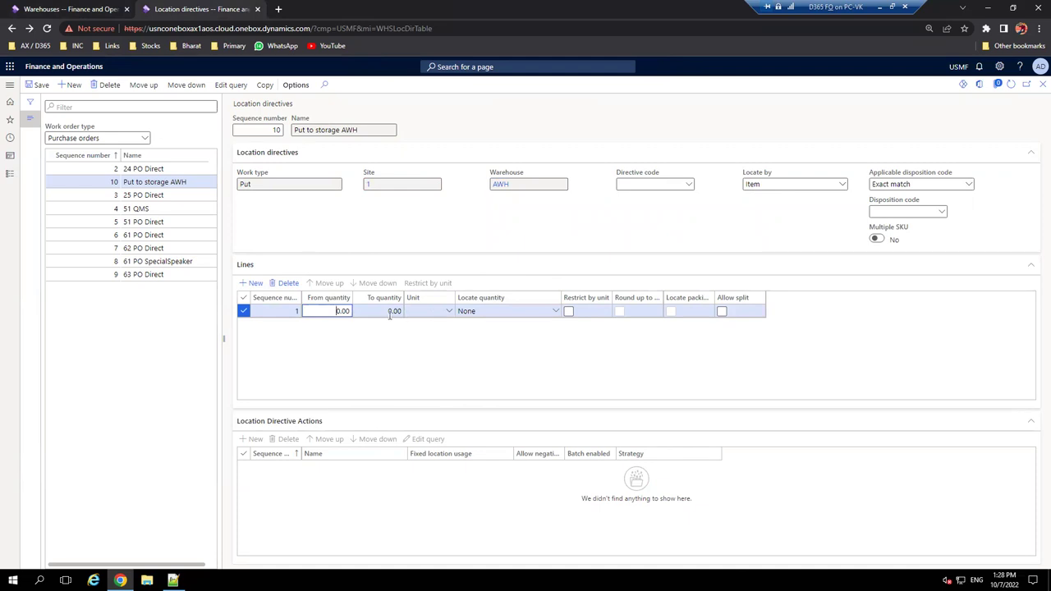
left_click(391, 313)
type("99999999")
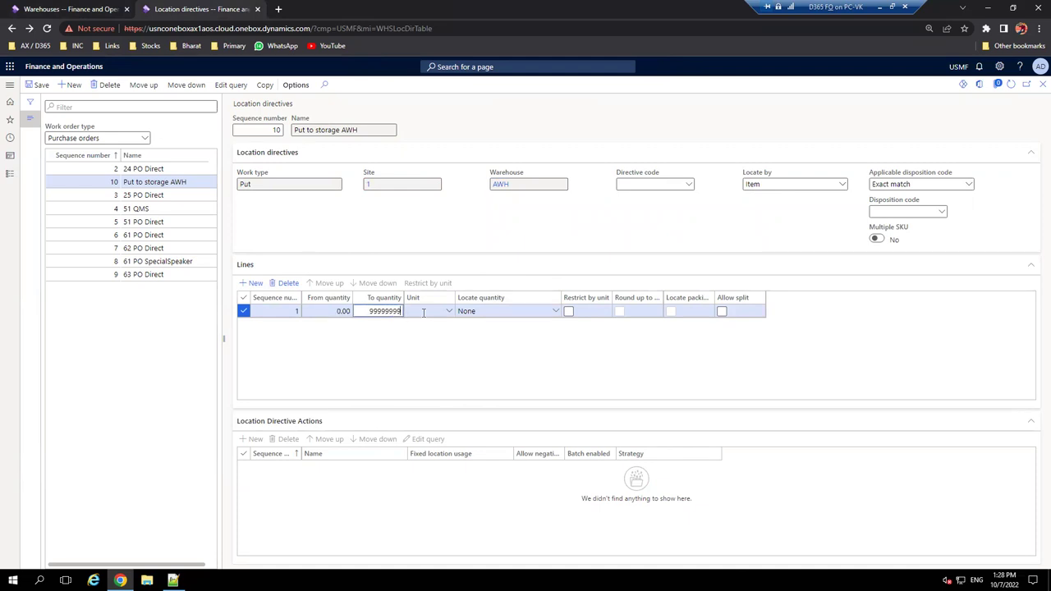
left_click(424, 313)
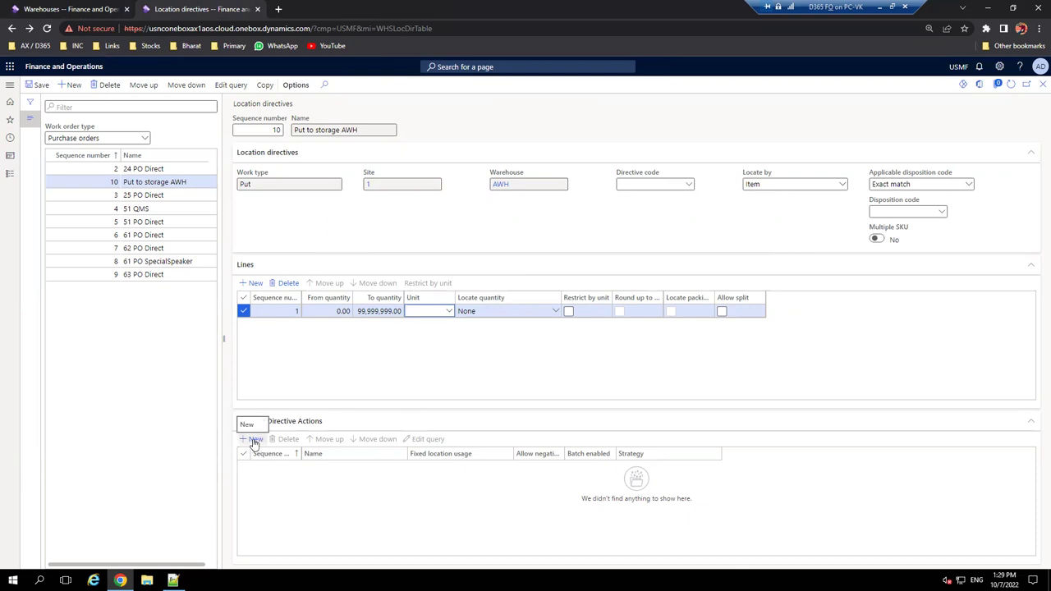
- Add directive action 1 named 'Put to storage AWH' and save it
left_click(255, 442)
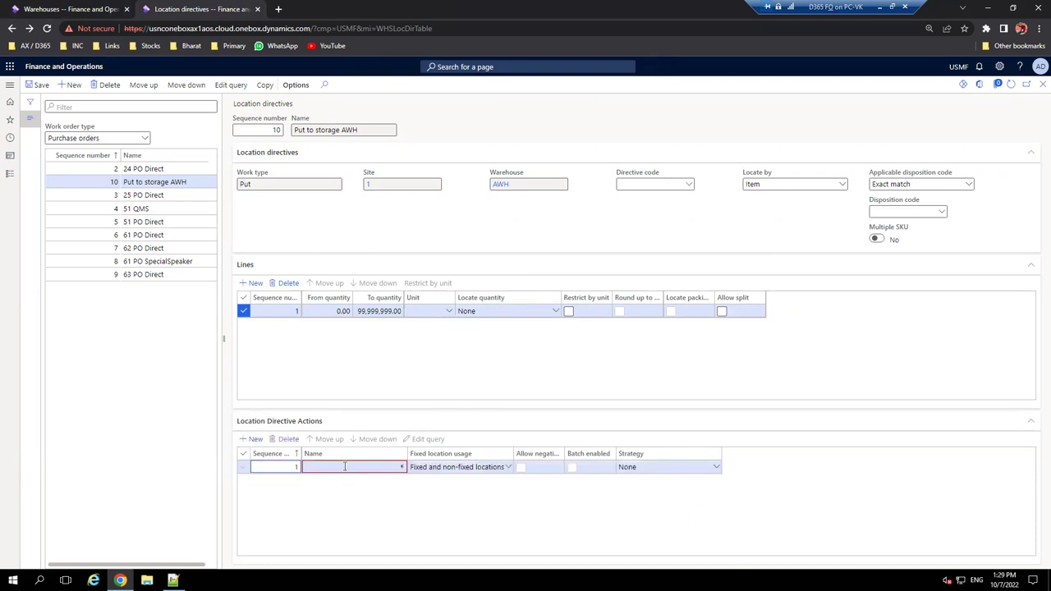
left_click_drag(390, 130, 291, 133)
key("ctrl+c")
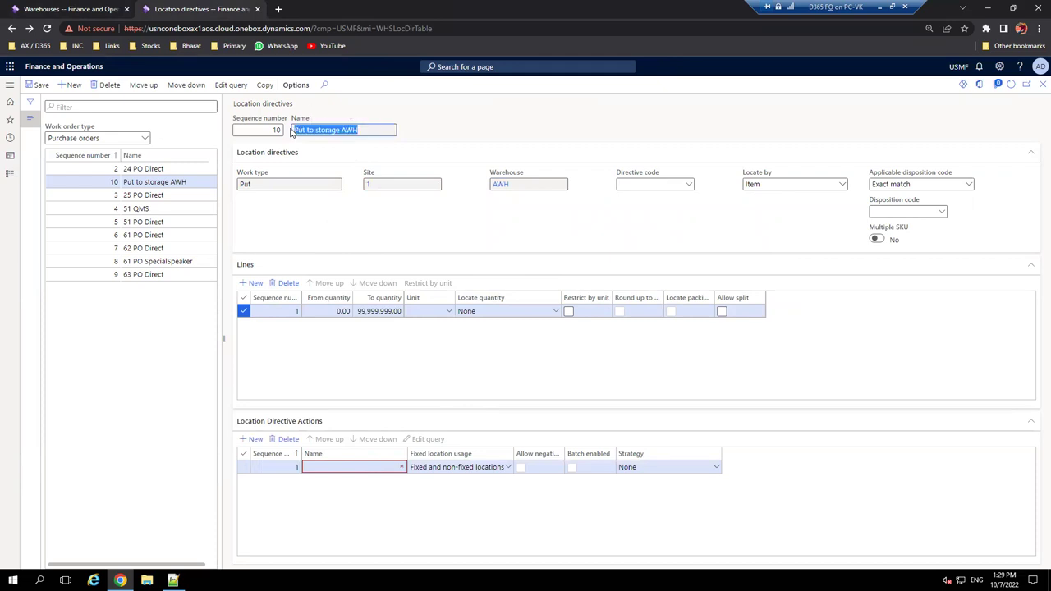
left_click(327, 465)
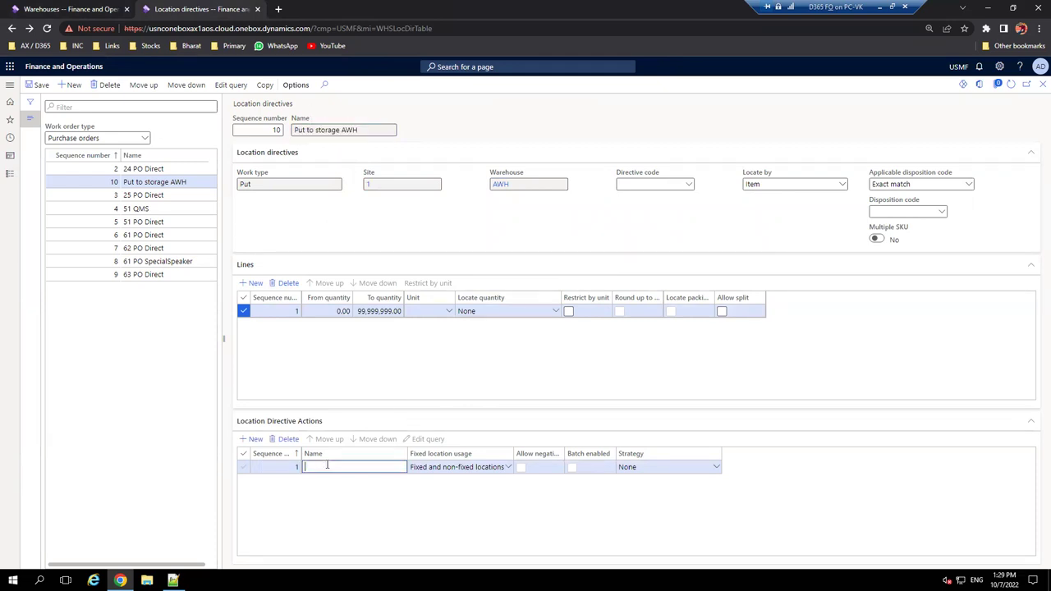
key("Escape")
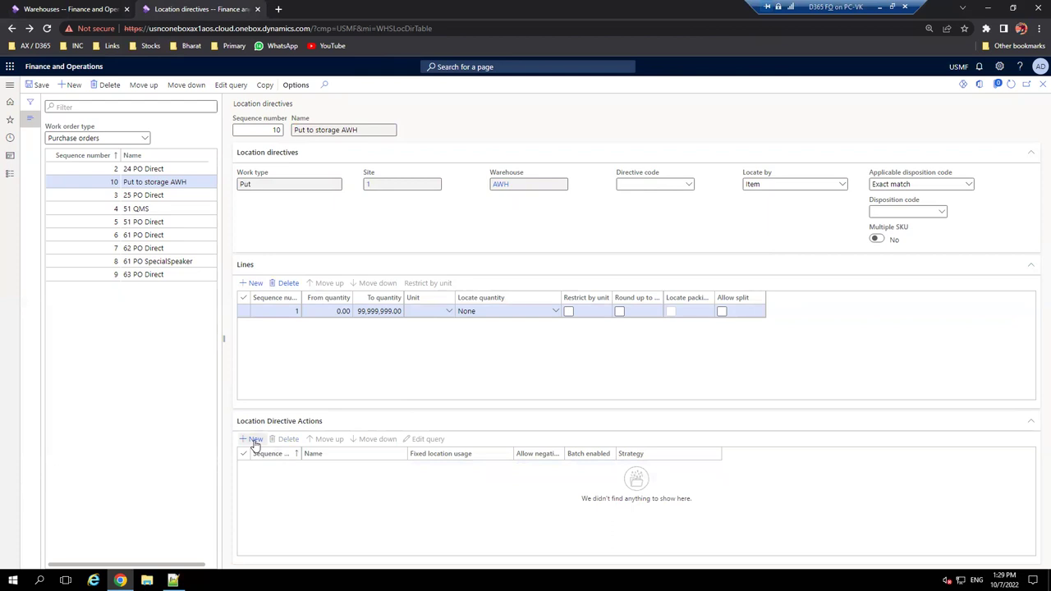
left_click(255, 440)
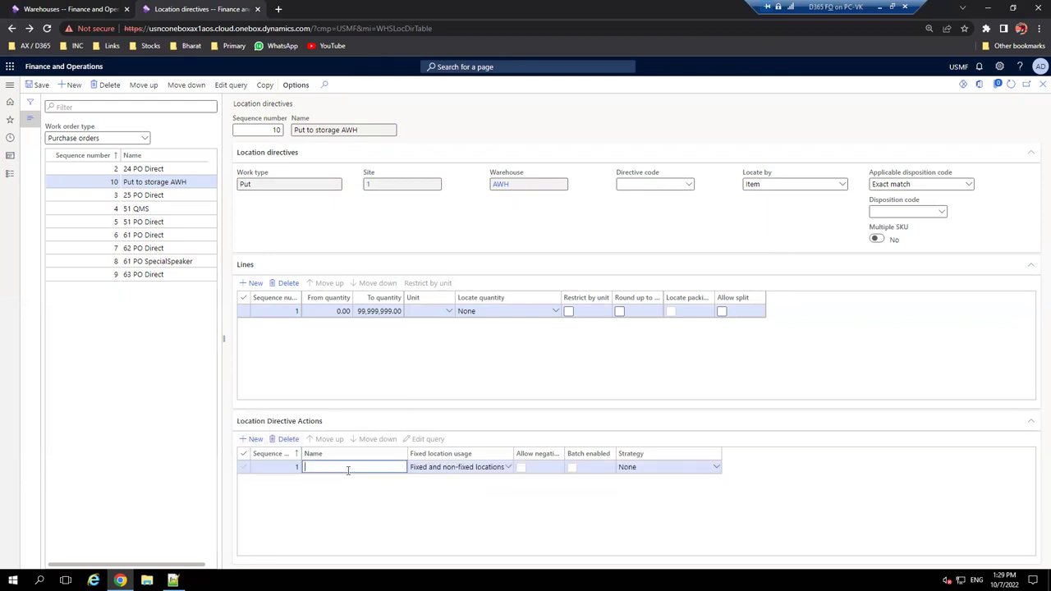
key("ctrl+v")
left_click(37, 84)
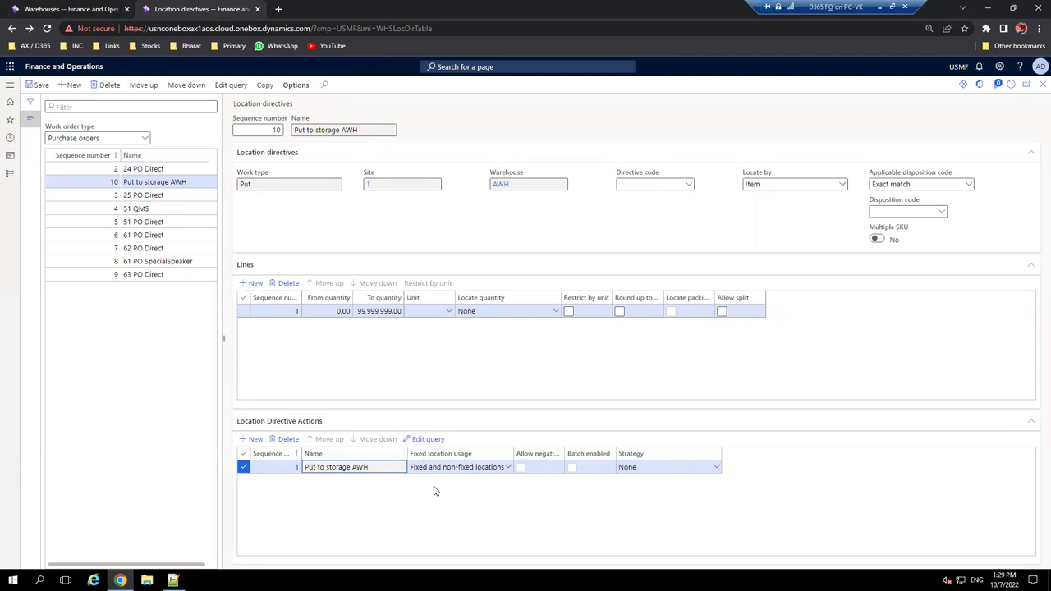
- Check the action's Fixed location usage options, keeping fixed and non-fixed locations
left_click(509, 469)
left_click(508, 468)
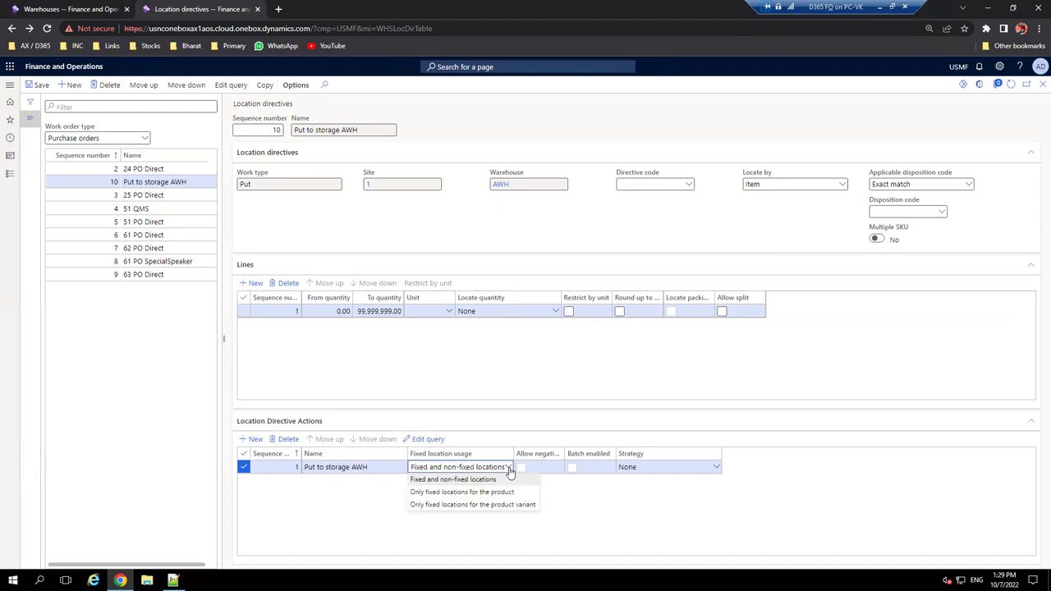
left_click(509, 468)
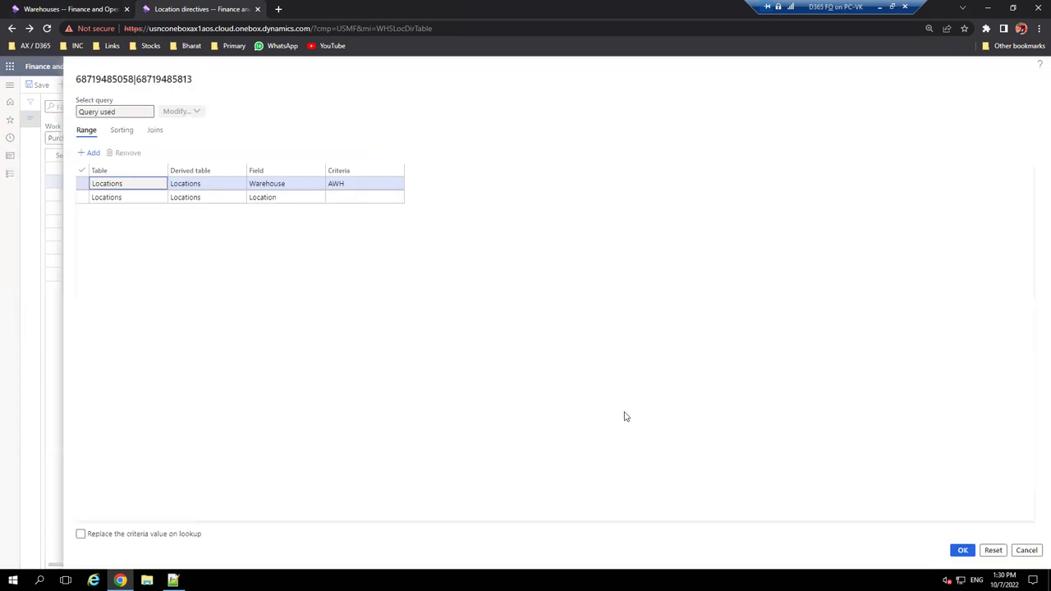
- Start editing the second range's Location criteria and look up the available locations
left_click(287, 197)
left_click(361, 200)
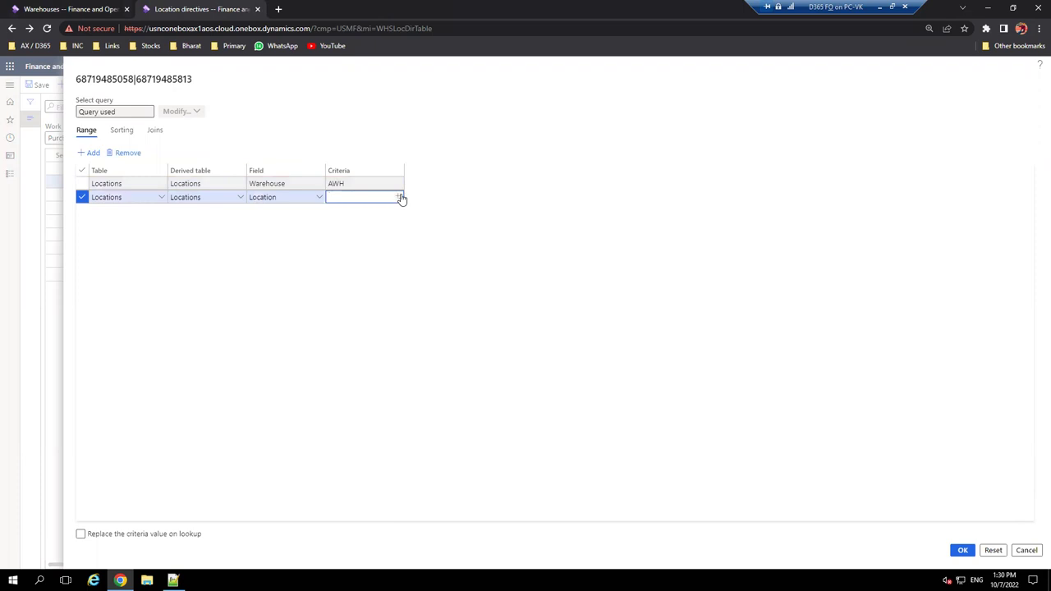
left_click(402, 200)
left_click(401, 199)
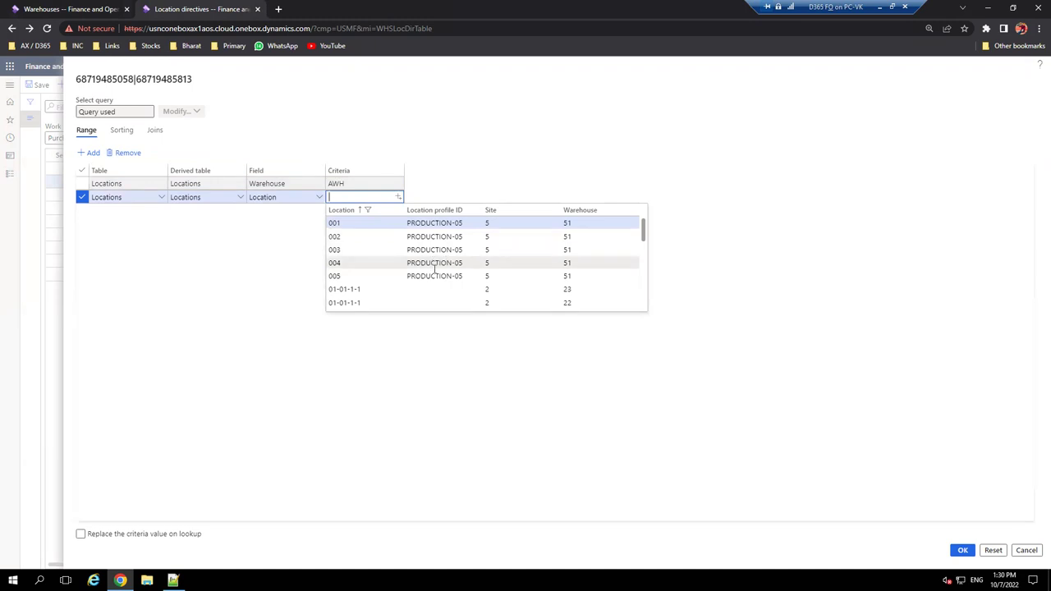
scroll(435, 271, "down", 5)
scroll(435, 270, "up", 5)
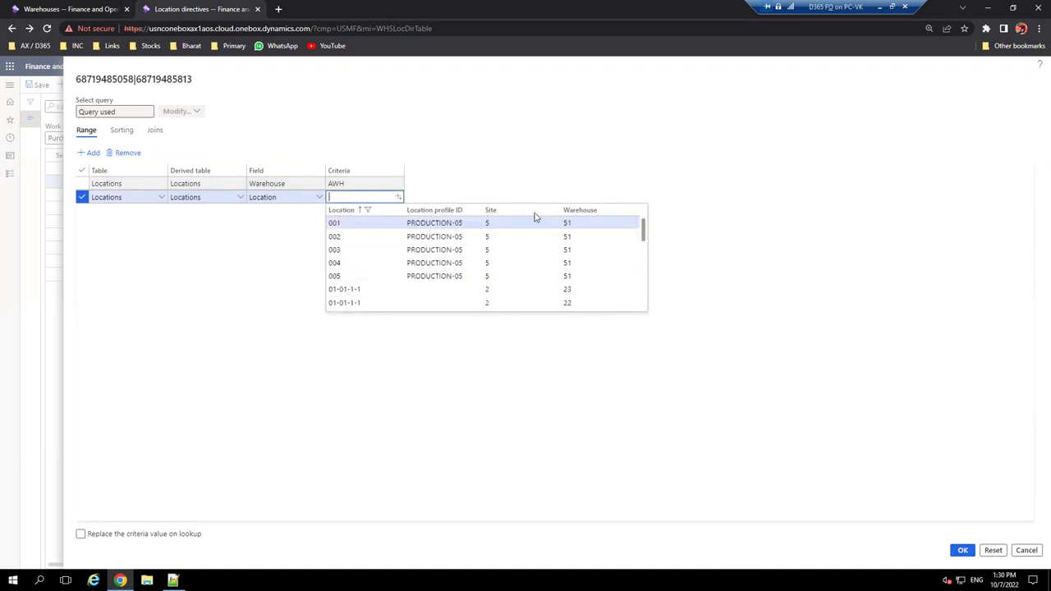
- Copy location code B01-01 from the AWH inventory locations into the Location range criteria
left_click(71, 9)
left_click(146, 84)
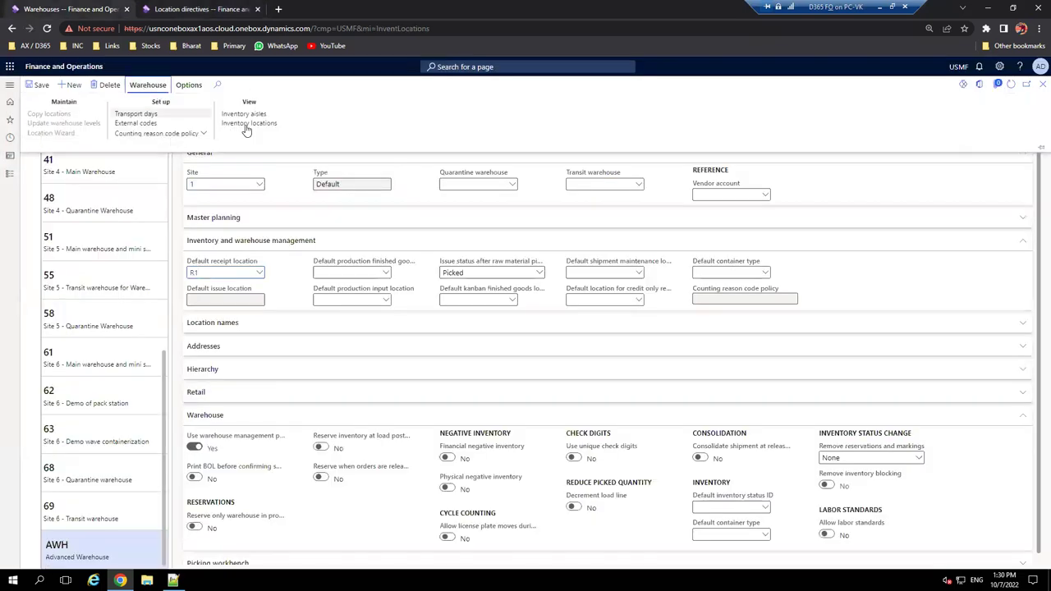
left_click(255, 126)
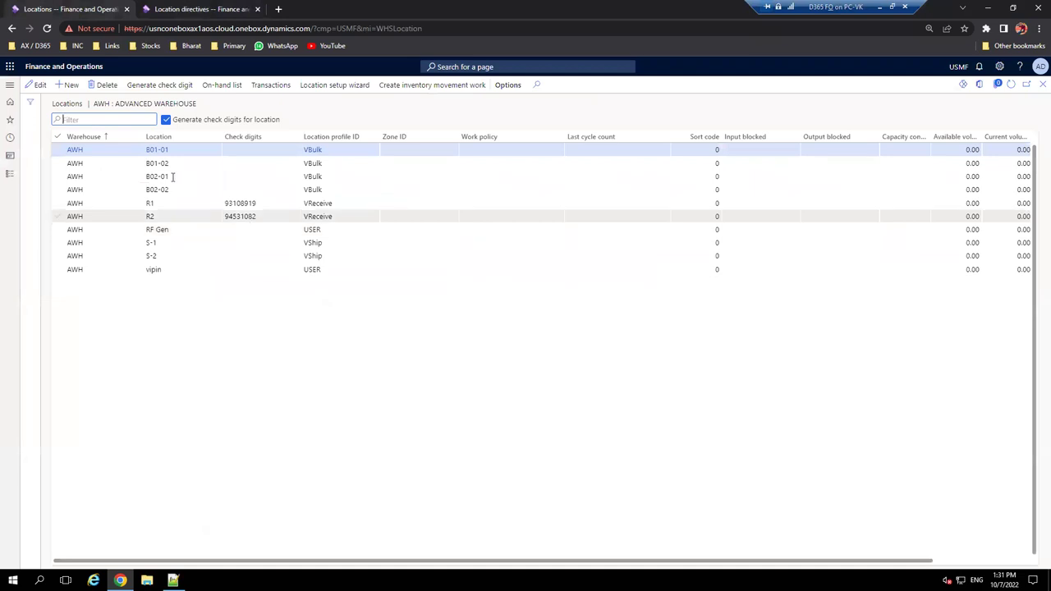
left_click(180, 156)
key("ctrl+c")
right_click(165, 151)
left_click(180, 161)
left_click(189, 6)
left_click(362, 197)
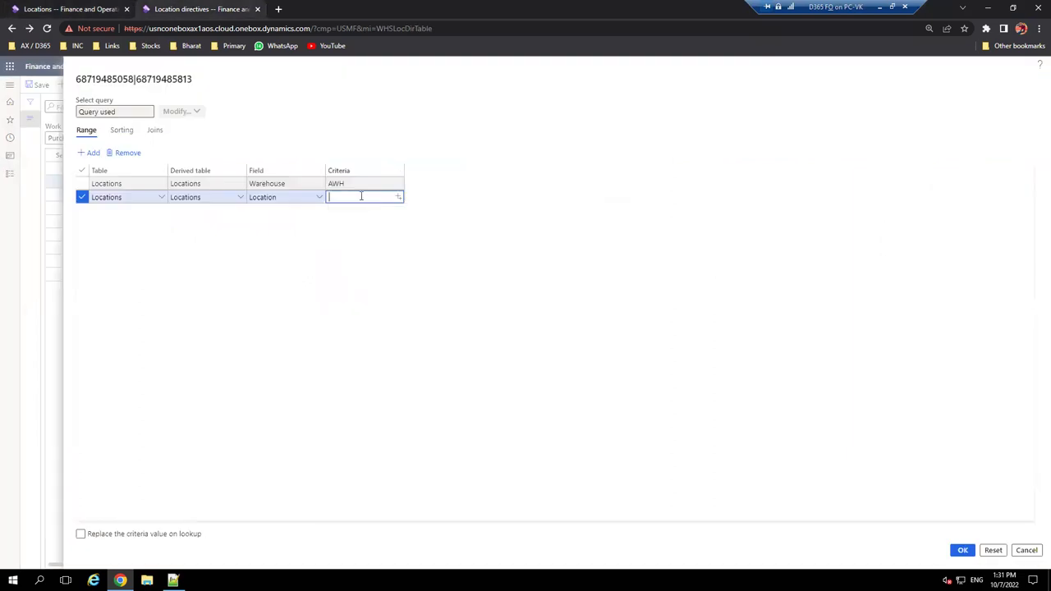
key("ctrl+v")
left_click(506, 291)
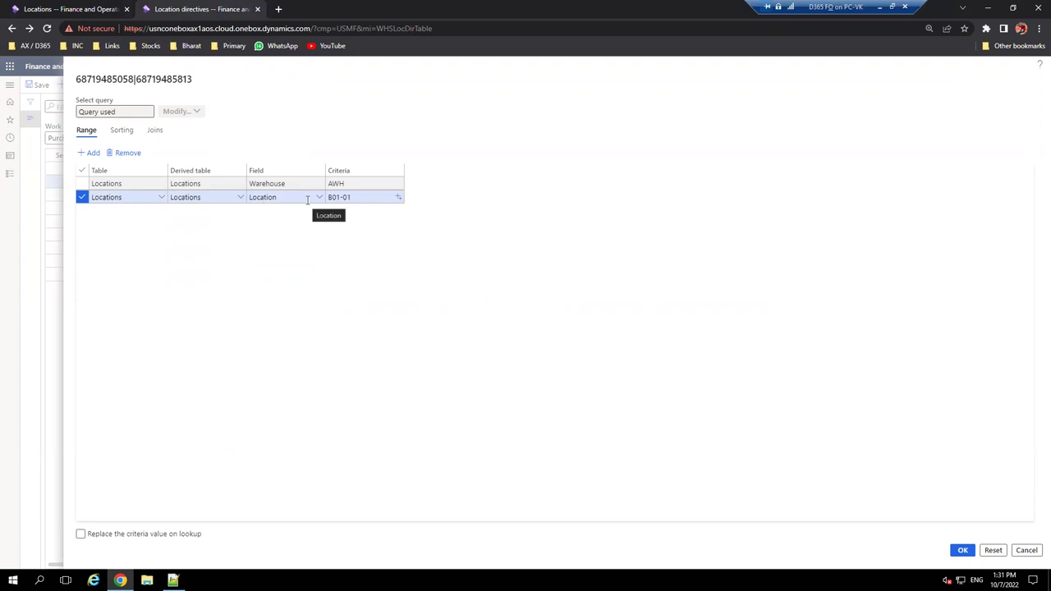
- Clear the B01-01 criteria and change the second range's field to Location profile ID
left_click(362, 201)
key("BackSpace")
key("BackSpace")
key("BackSpace")
key("BackSpace")
key("BackSpace")
key("BackSpace")
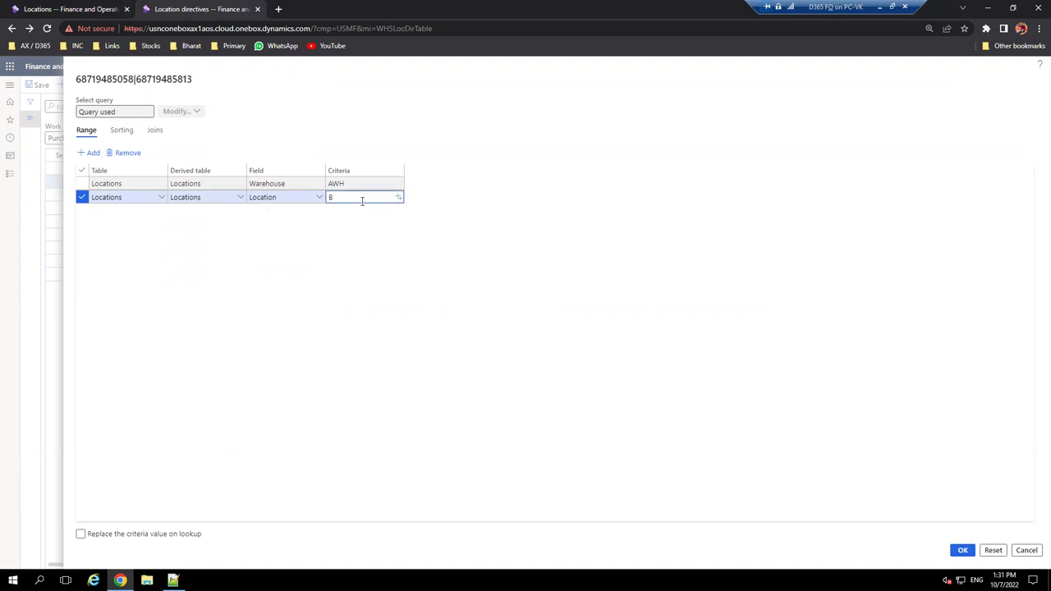
left_click(291, 197)
type("PRO")
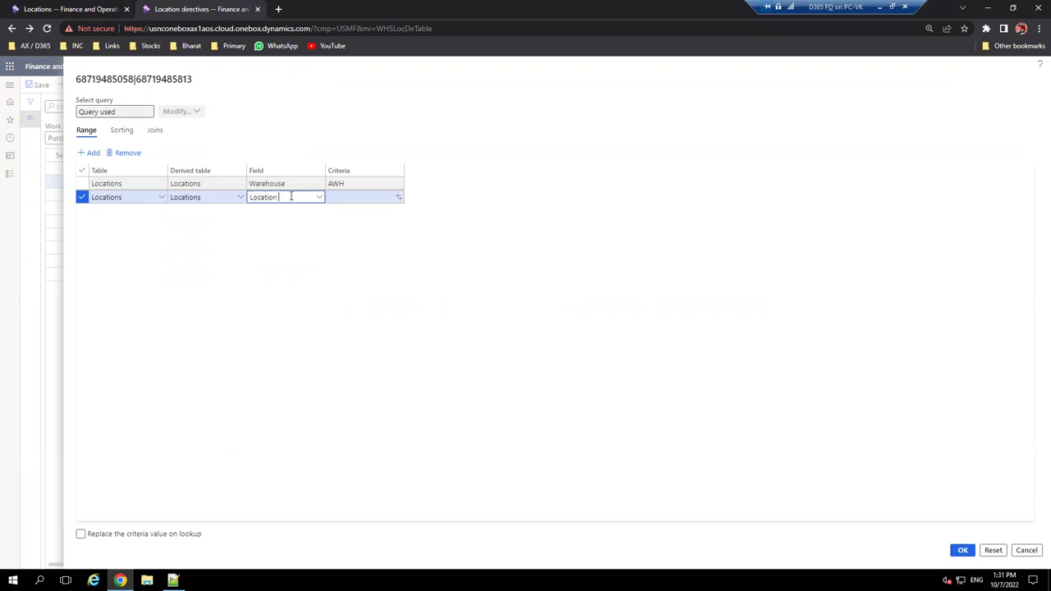
type("FILE id")
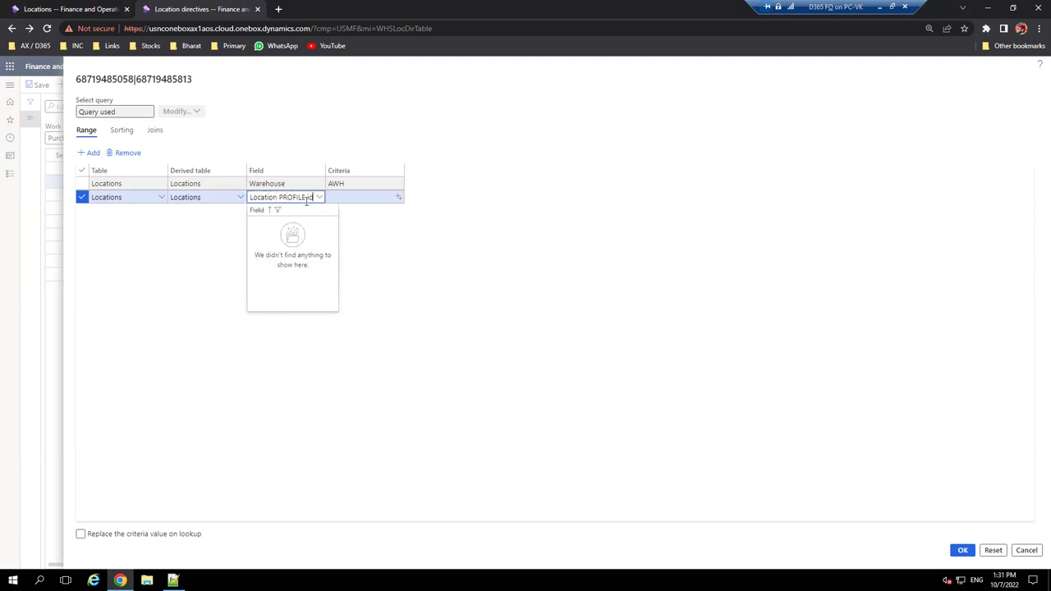
key("Tab")
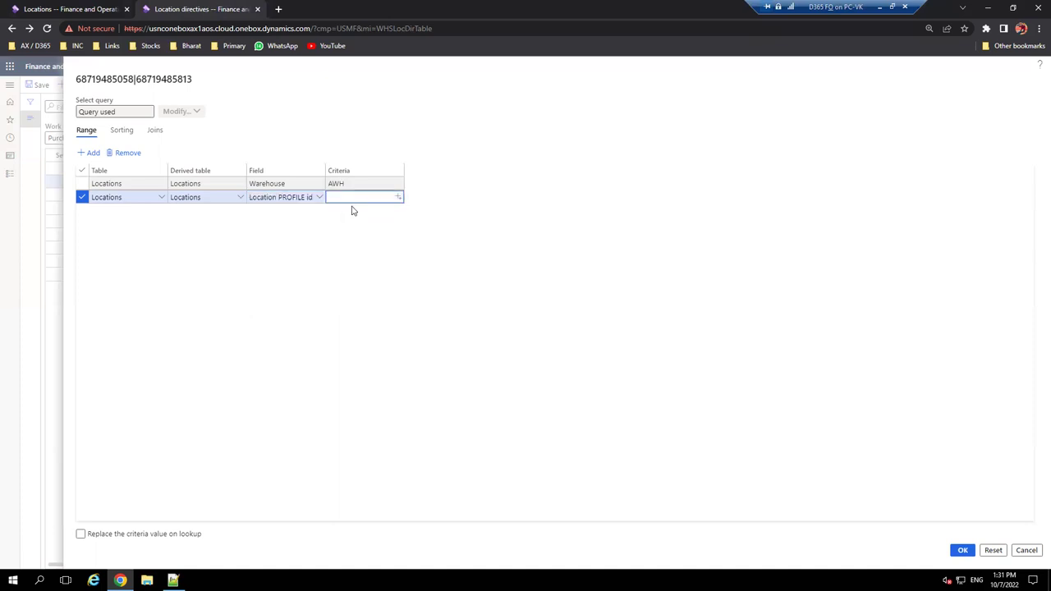
left_click(309, 197)
left_click_drag(310, 197, 251, 199)
key("BackSpace")
left_click(318, 198)
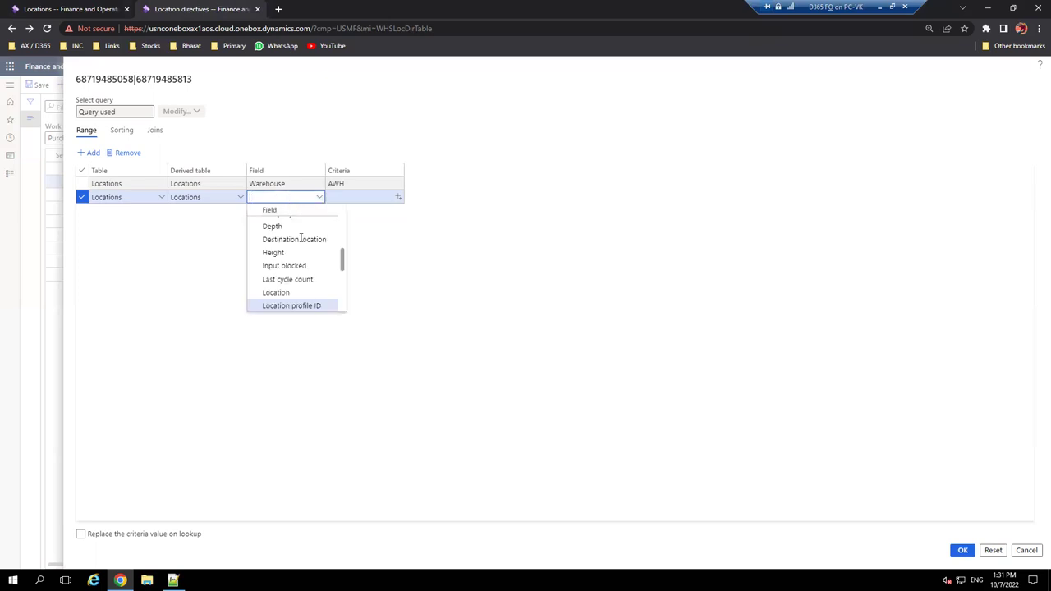
left_click(302, 305)
left_click(382, 198)
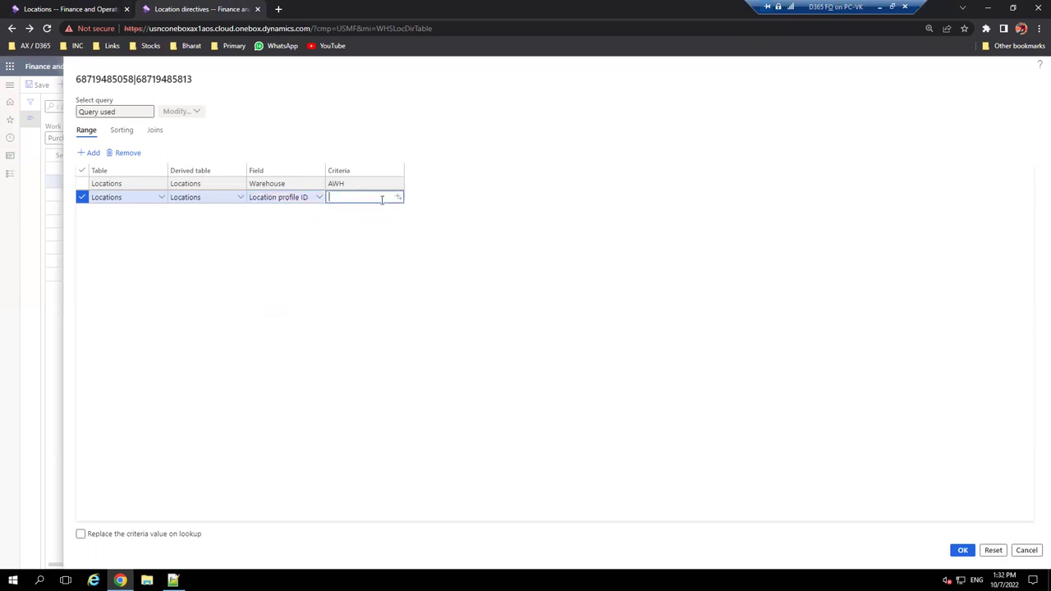
key("Return")
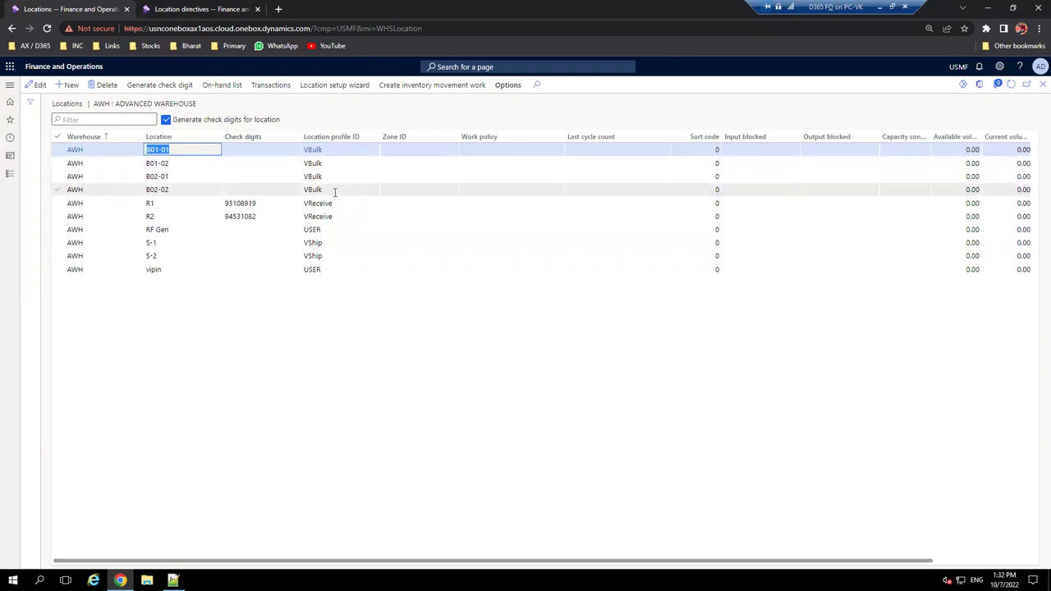
- Enter VBulk as the Location profile ID criteria in the directive action query
mouse_move(335, 193)
left_click(326, 190)
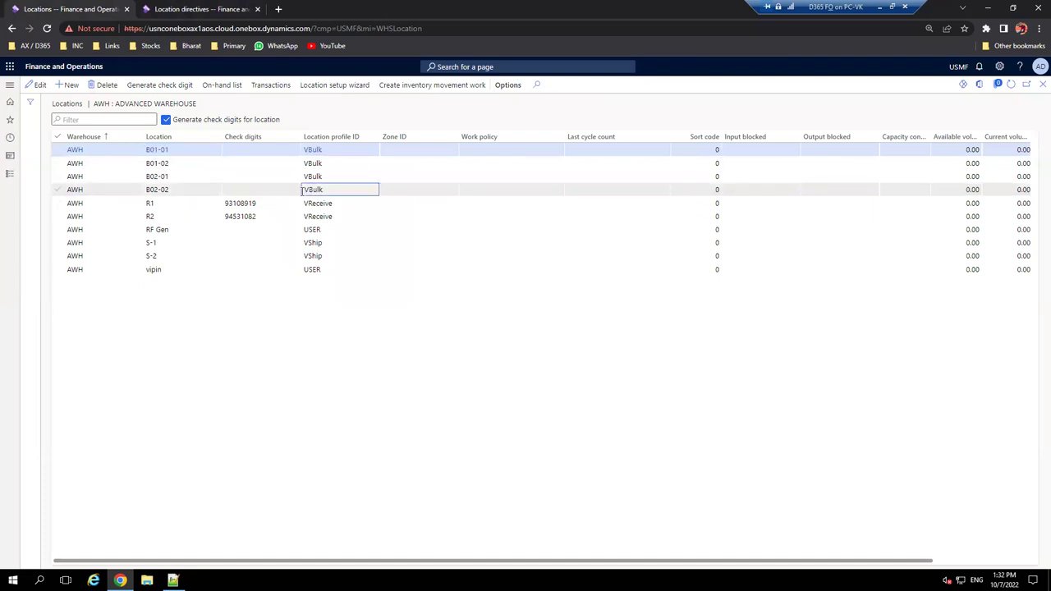
left_click(195, 12)
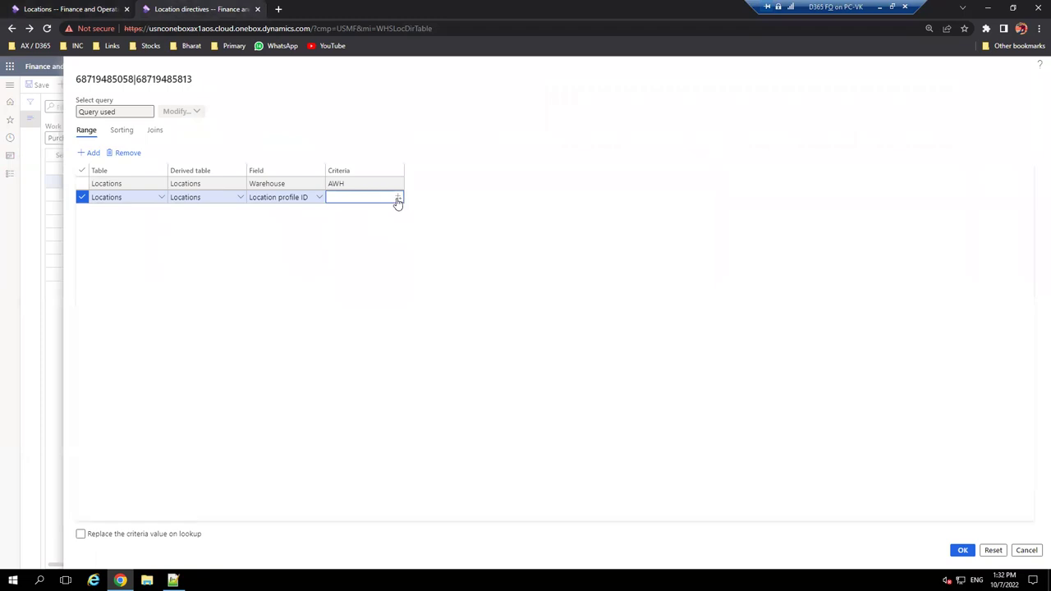
left_click(397, 199)
type("VBulk")
left_click(427, 267)
- Verify the VBulk location profiles on the Locations list, then confirm the query with OK
left_click(90, 8)
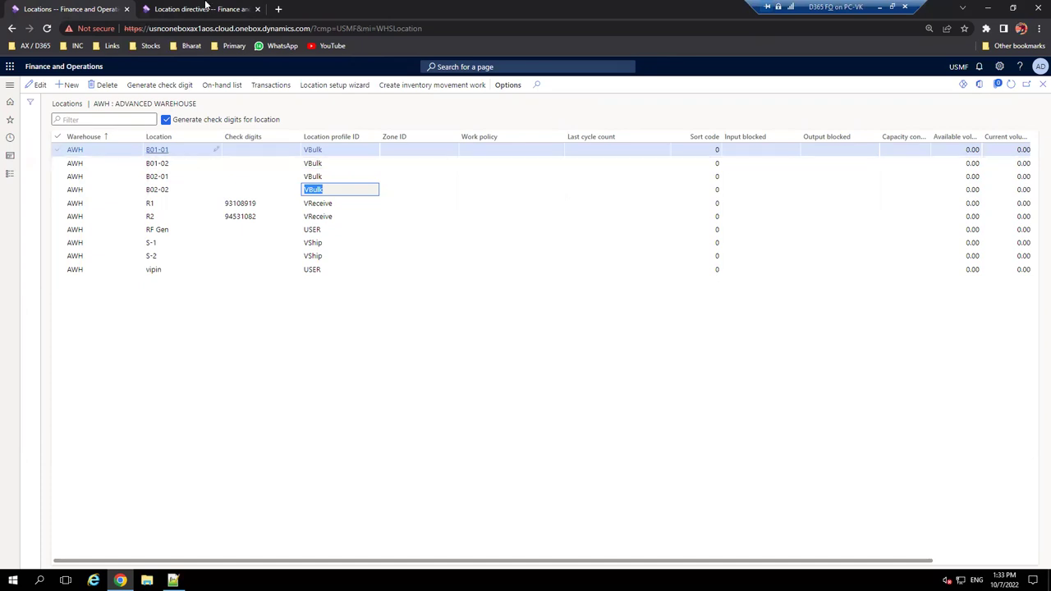
left_click(242, 10)
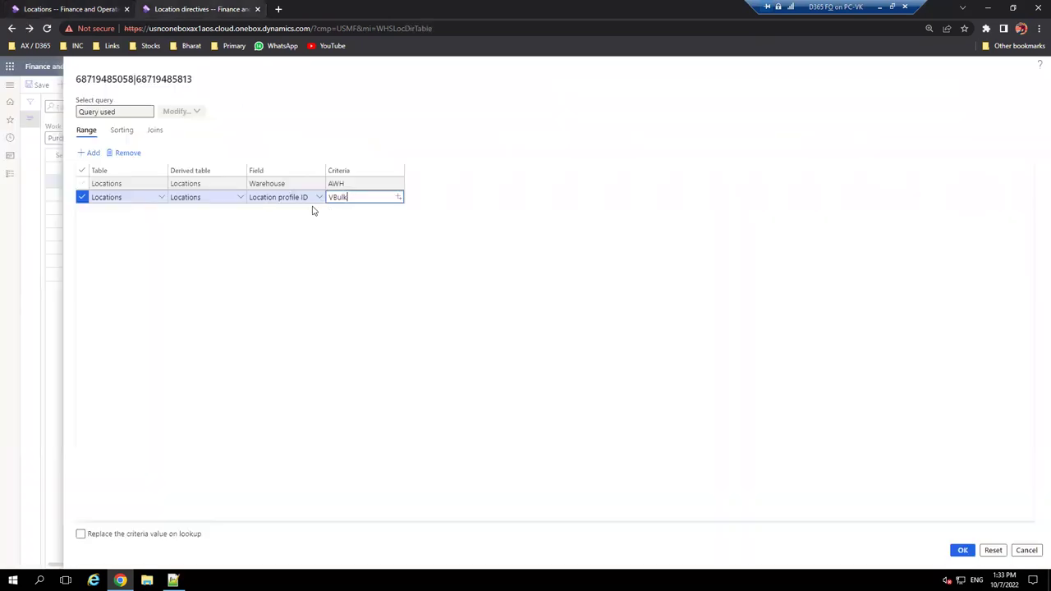
left_click(964, 551)
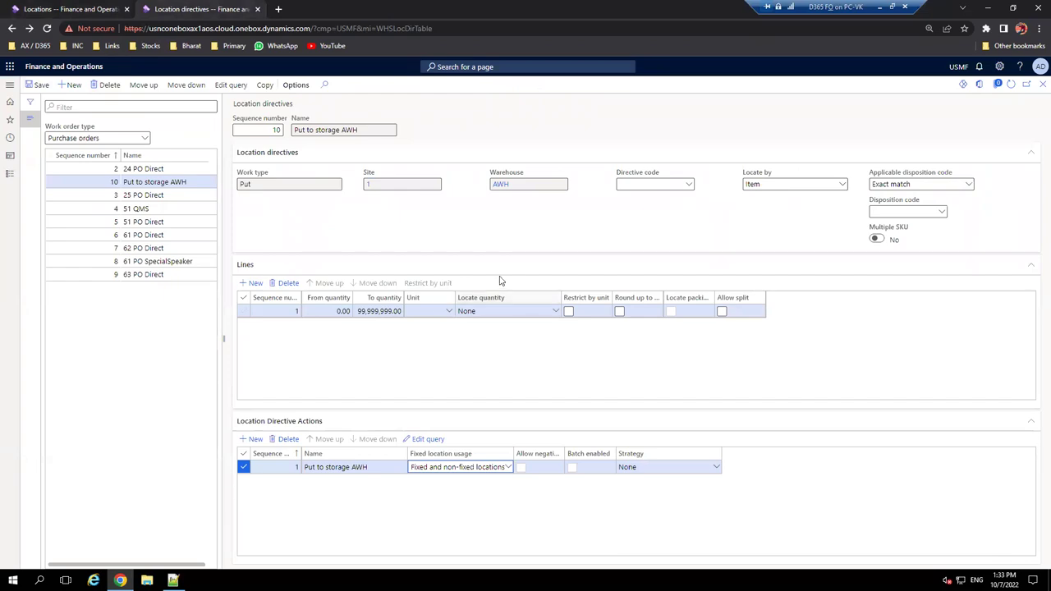
left_click(173, 581)
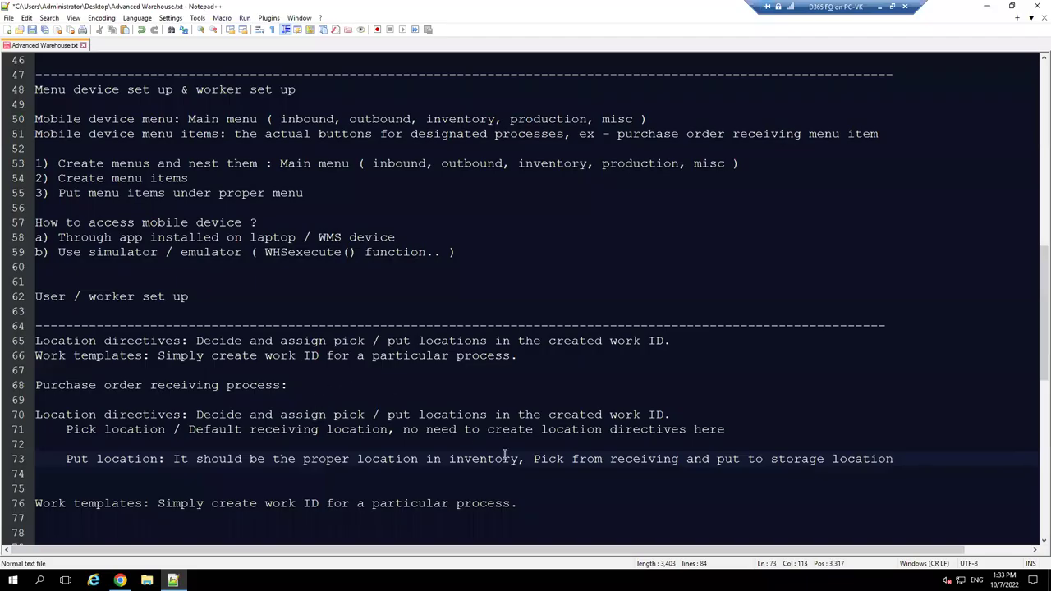
- Remove the blank lines around Put location and Work templates in the notes
scroll(612, 443, "down", 2)
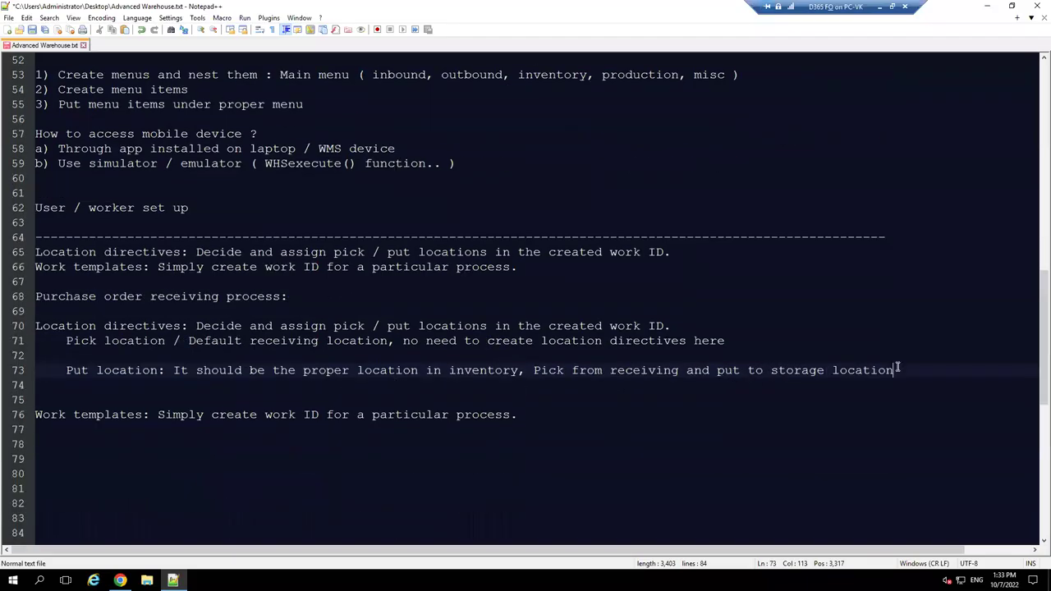
left_click_drag(913, 373, 65, 373)
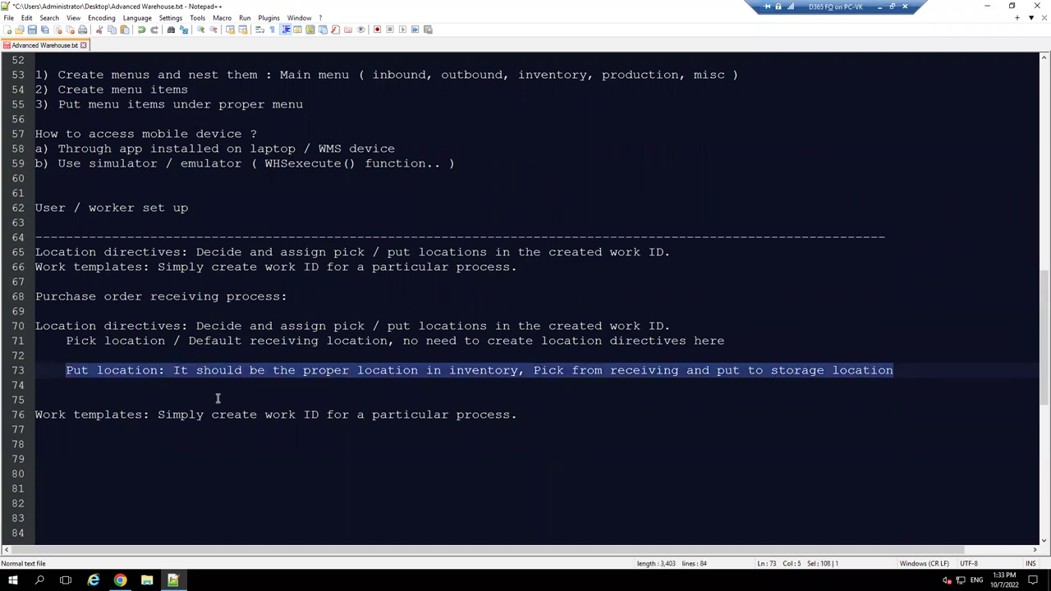
left_click(37, 415)
key("BackSpace")
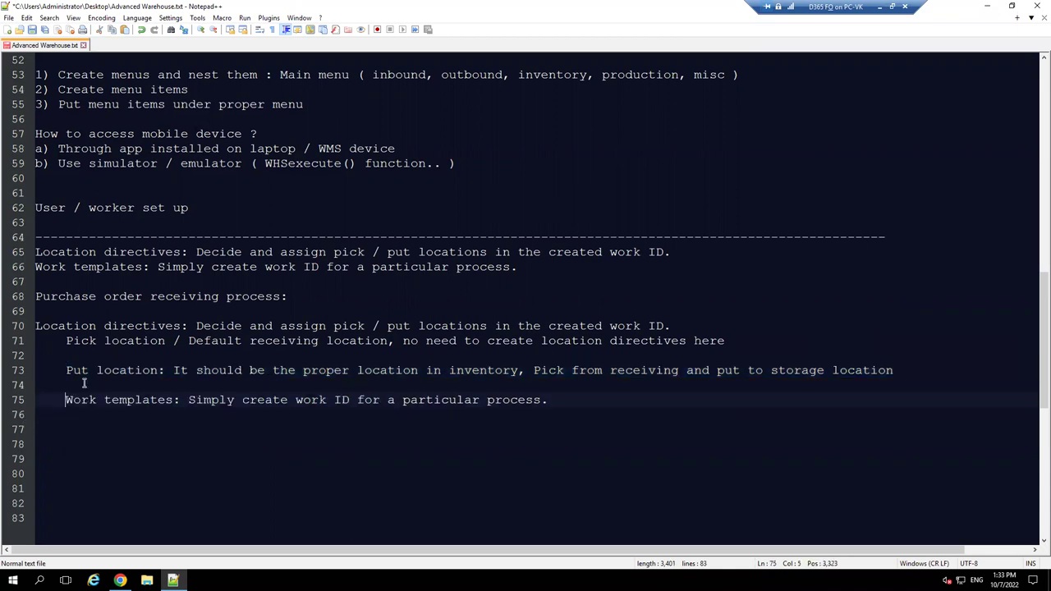
left_click(67, 370)
key("BackSpace")
key("BackSpace")
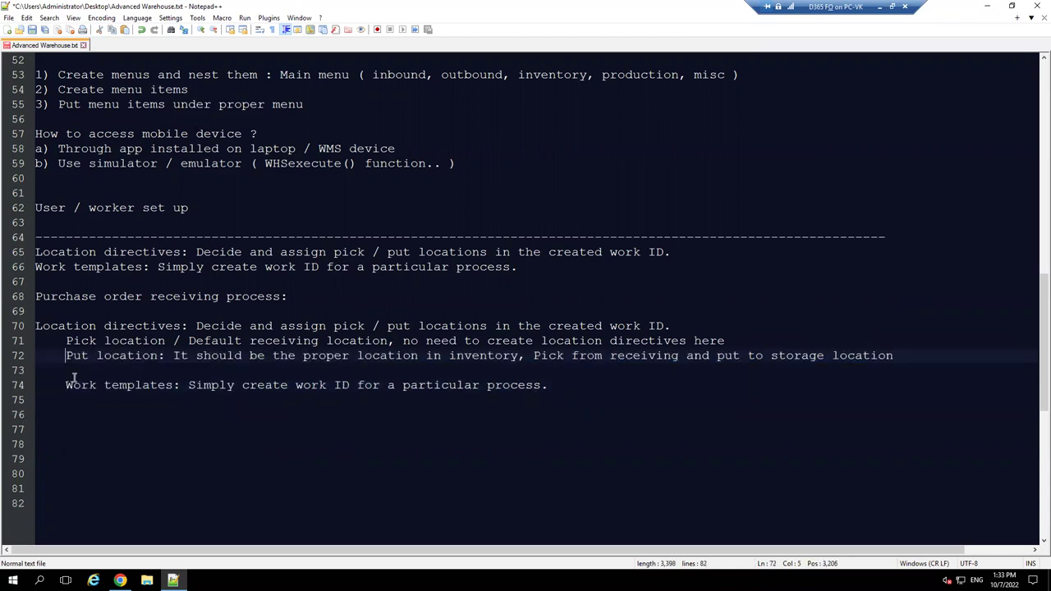
left_click(65, 385)
key("BackSpace")
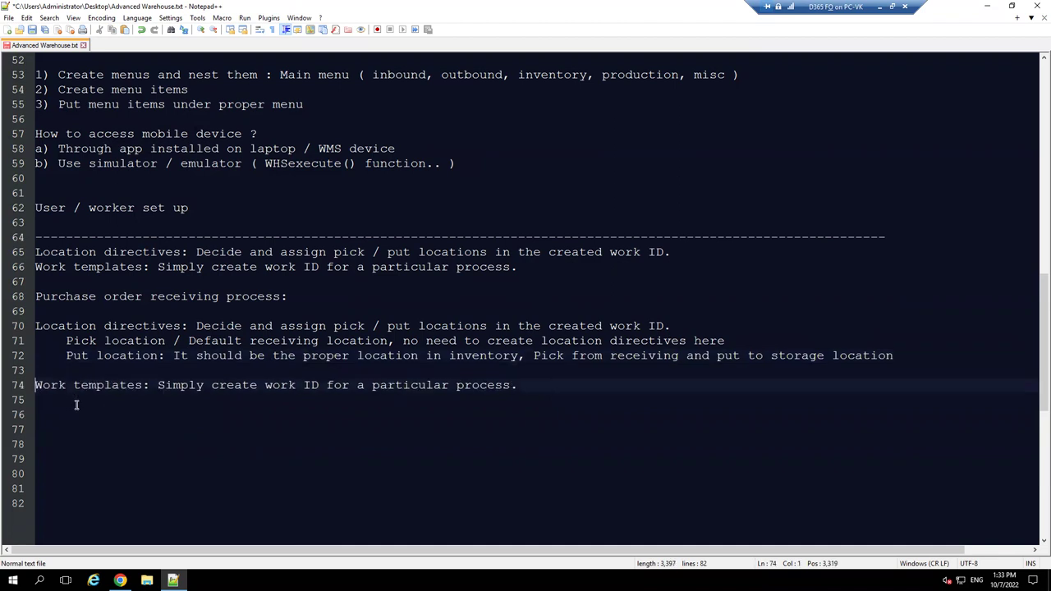
left_click(535, 385)
key("Return")
key("Return")
- Add the line 'Mobile device menu and menu items' after Work templates
type("Mobile ")
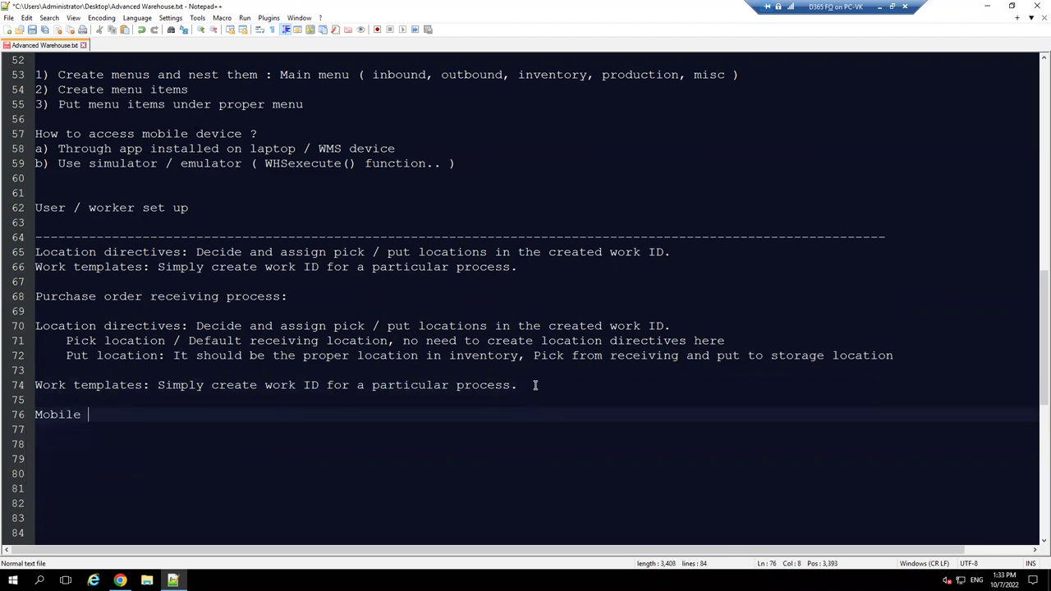
type("decice =")
key("BackSpace")
key("BackSpace")
key("BackSpace")
key("BackSpace")
key("BackSpace")
key("BackSpace")
type("vic")
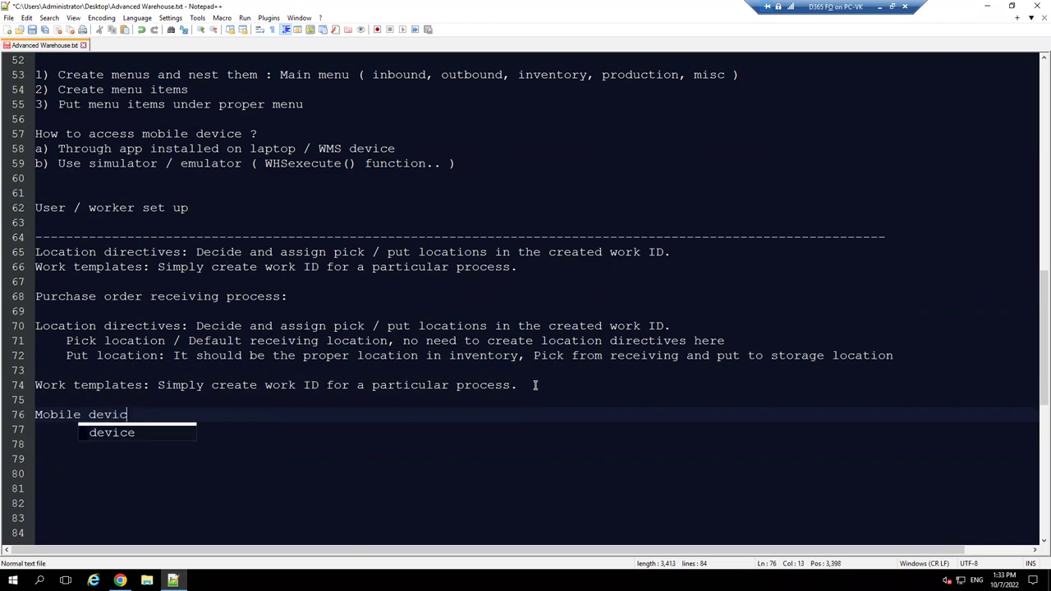
type("e menu and menu items")
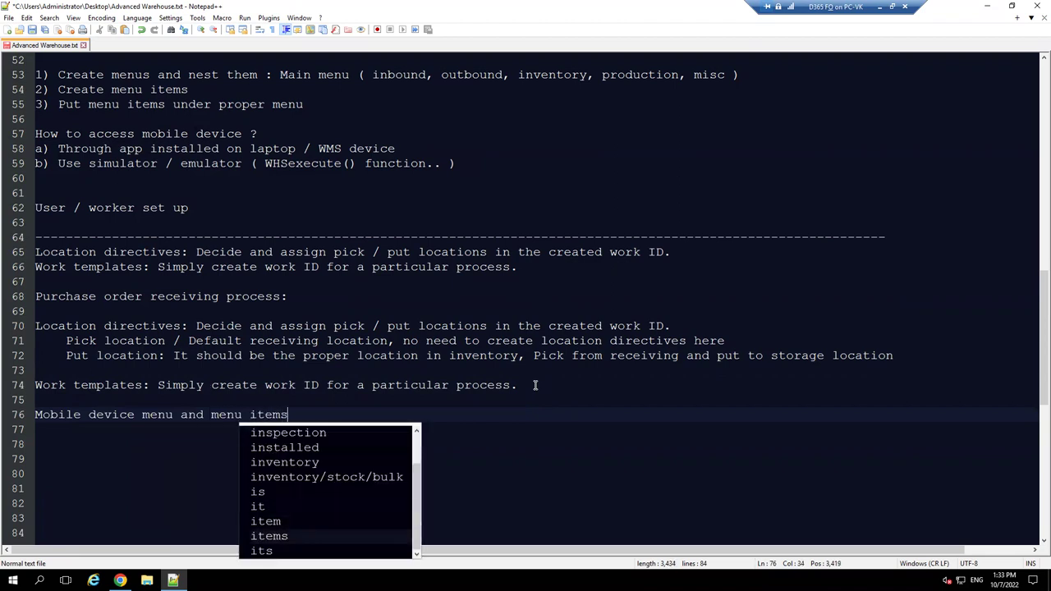
key("Escape")
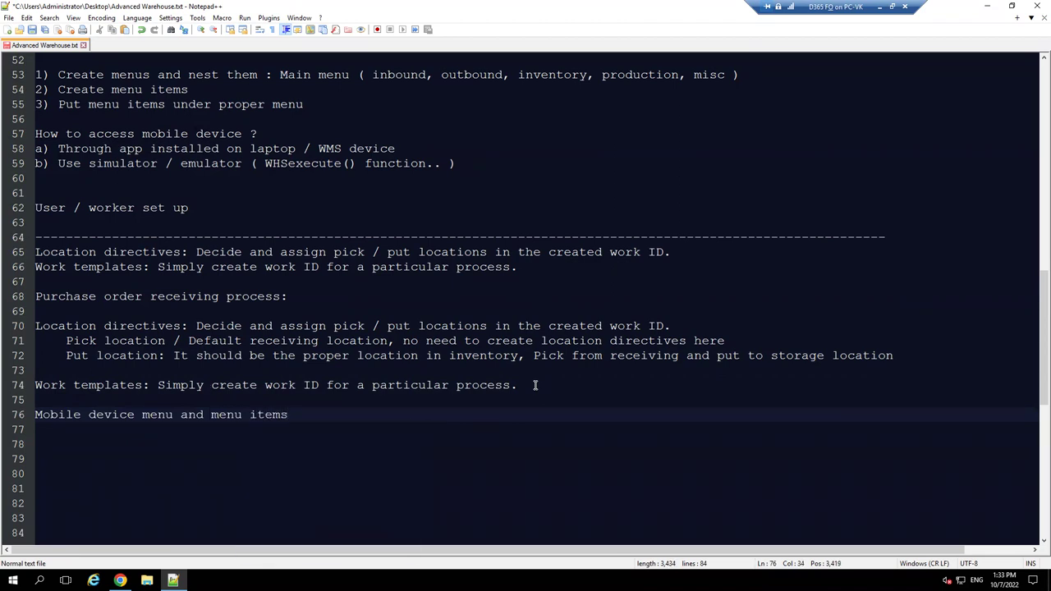
key("Return")
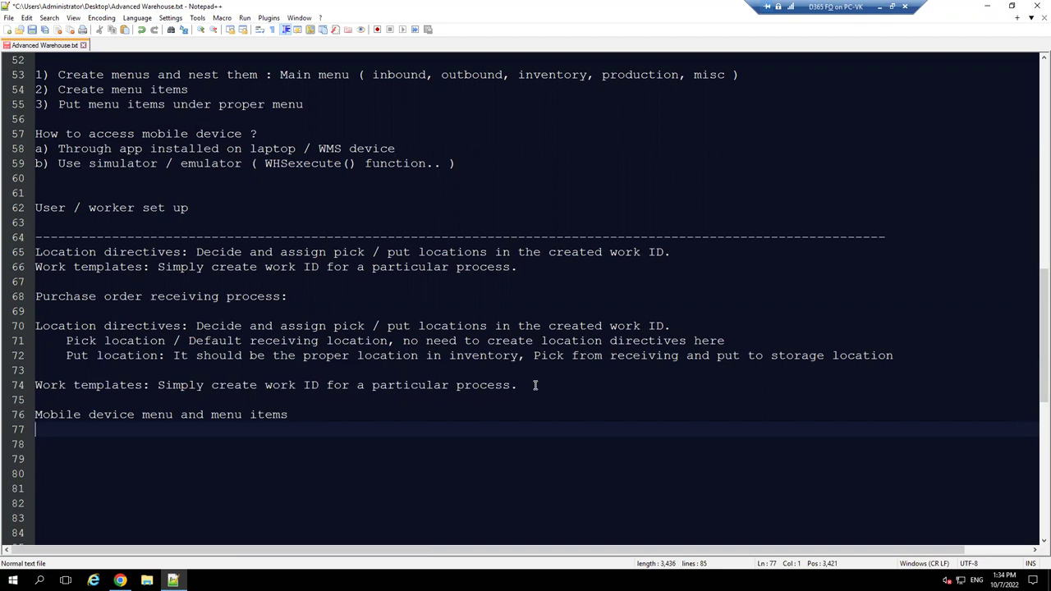
key("Return")
- Add the heading 'Purchase order receiving types:' with a blank line beneath it
type("Pur")
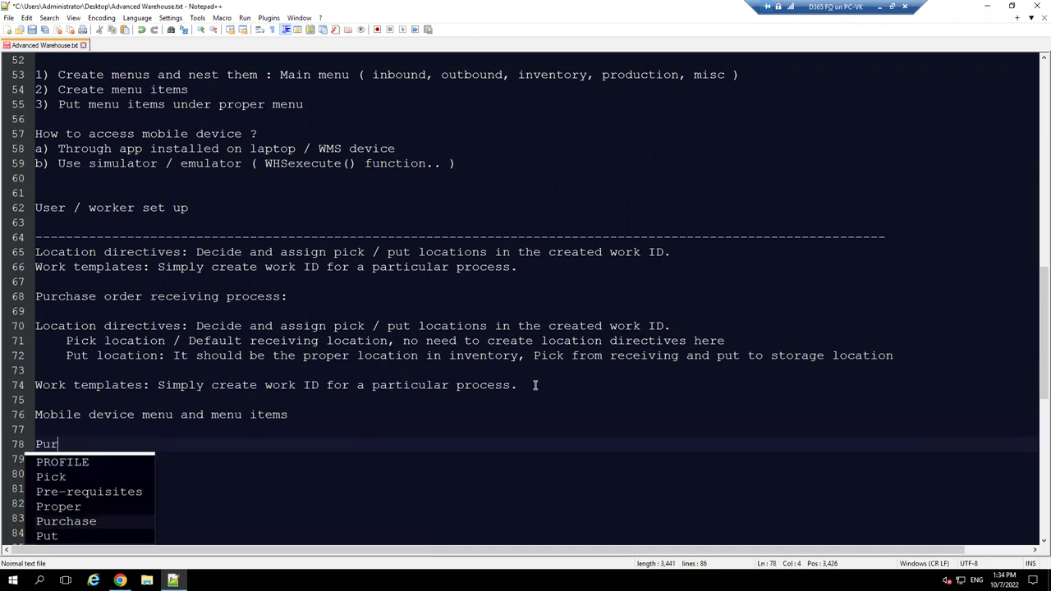
type("chase order re")
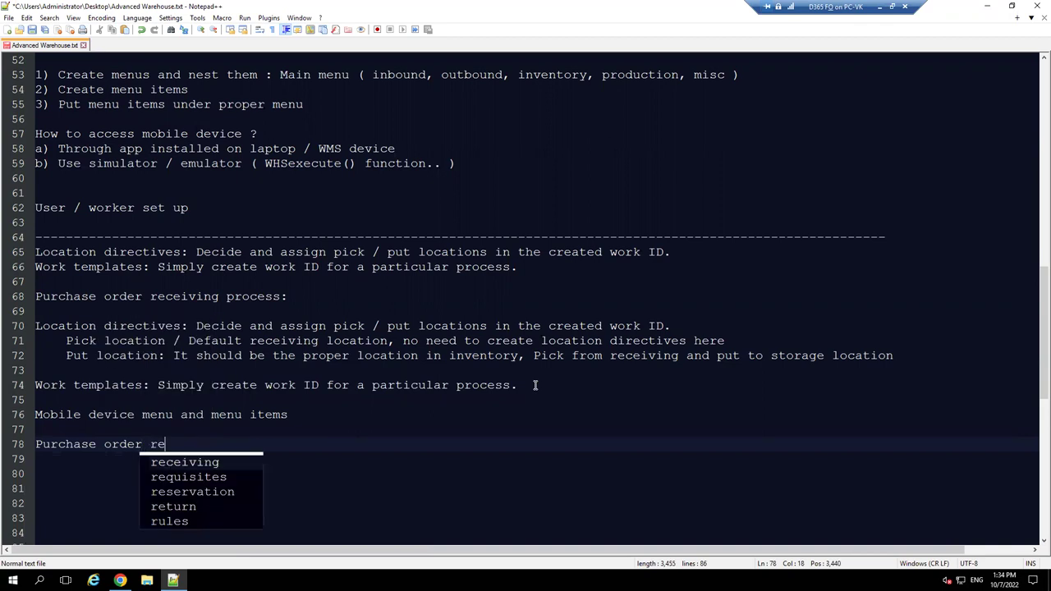
type("ceiving ty")
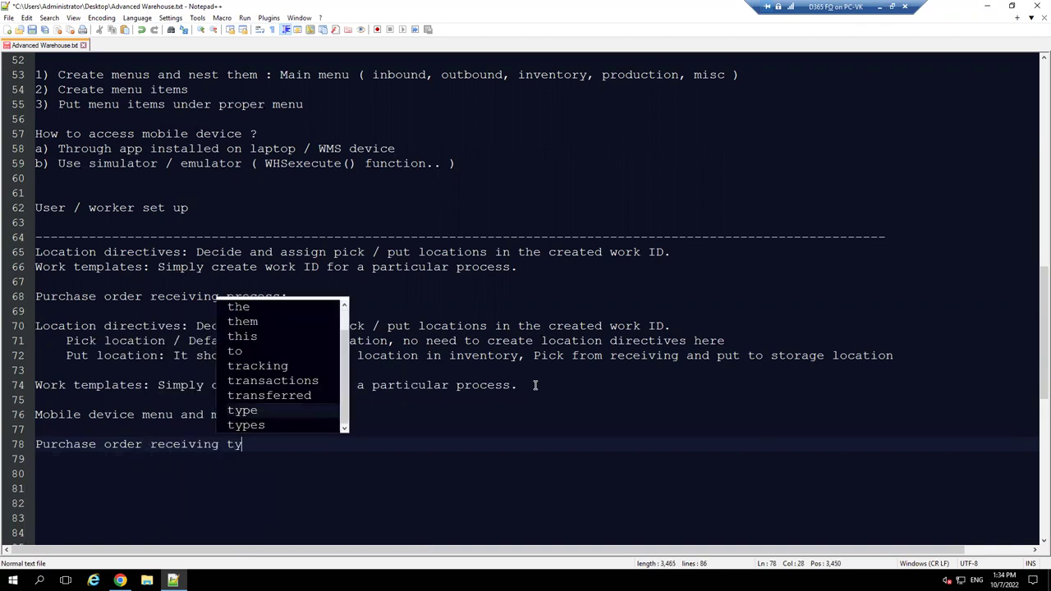
type("pes:")
key("Return")
key("Return")
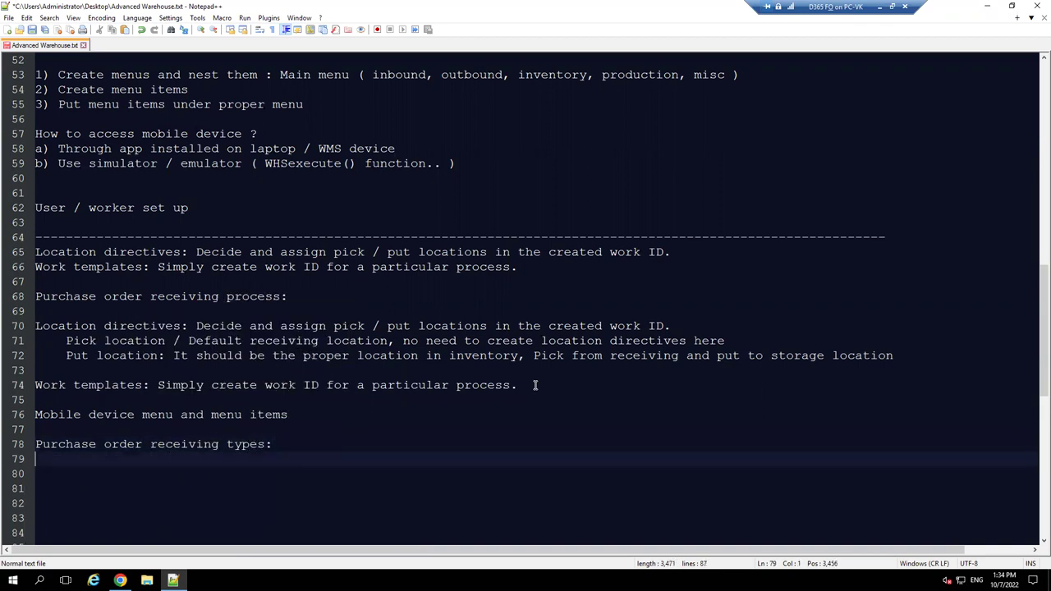
scroll(593, 370, "down", 3)
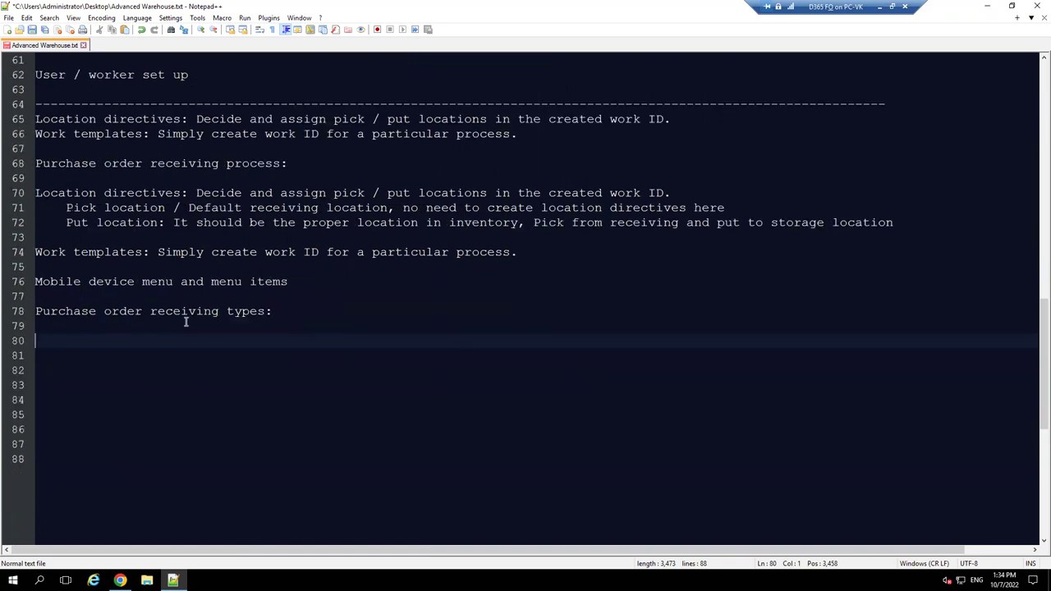
key("Up")
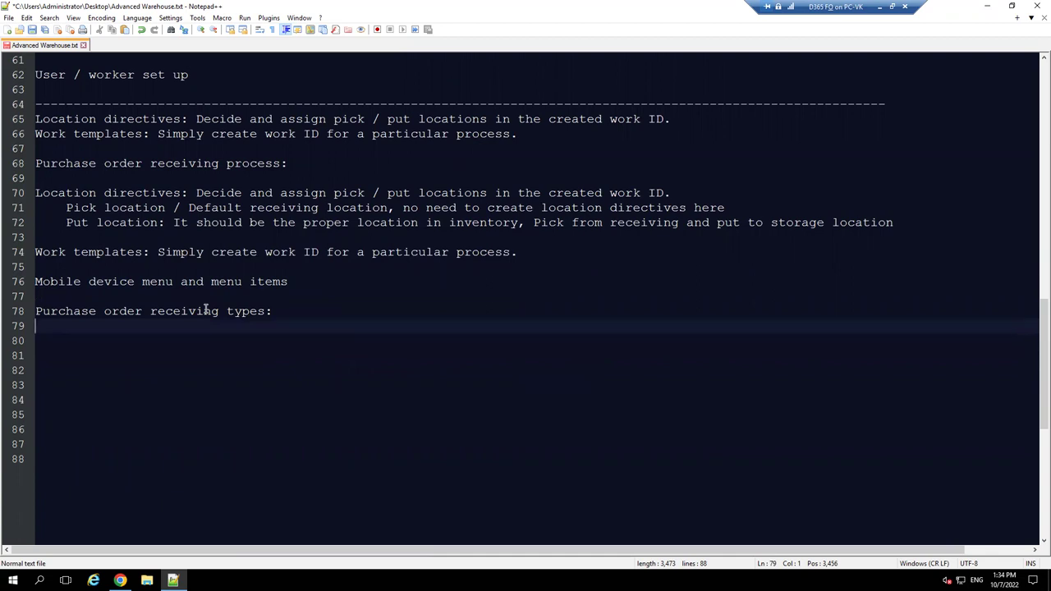
key("Return")
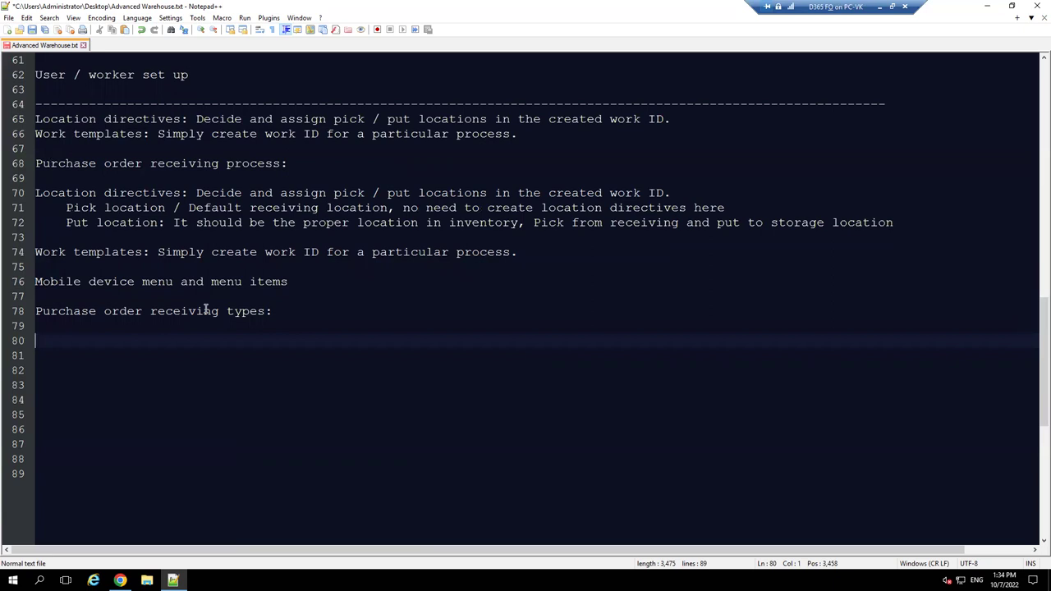
- List Purchase order receiving, Purchase order put away, and Purchase order receiving & put away
type("Purc")
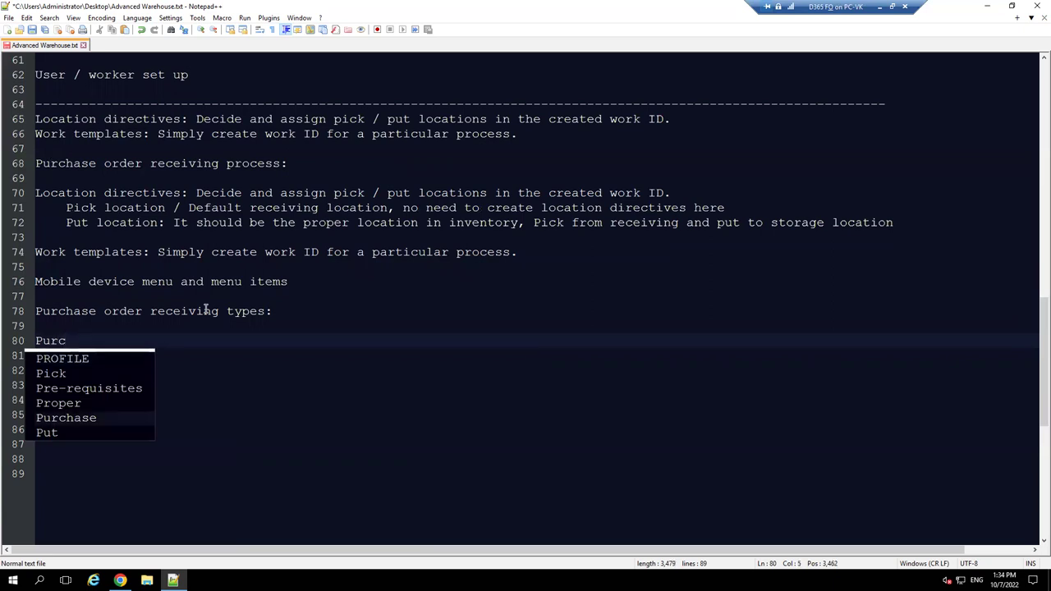
type("hase order ")
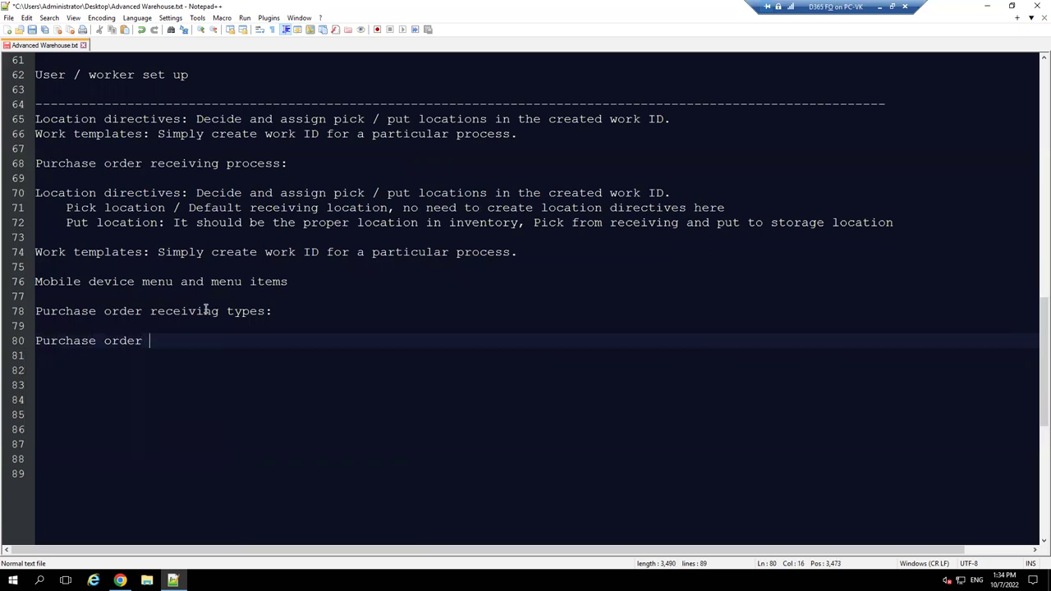
type("receiving")
key("Return")
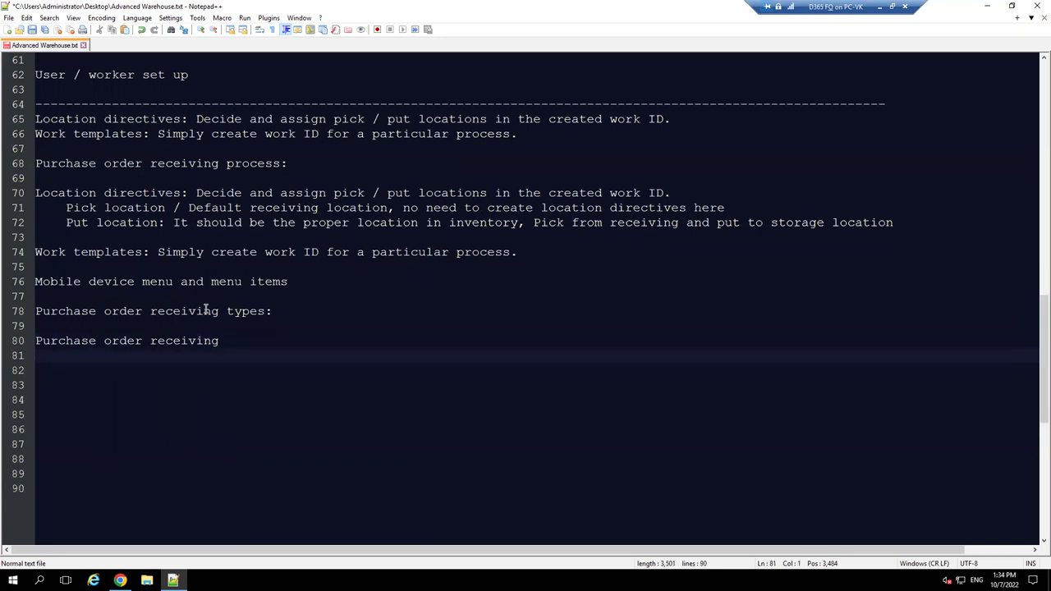
type("Purch")
key("Return")
type("order put awa")
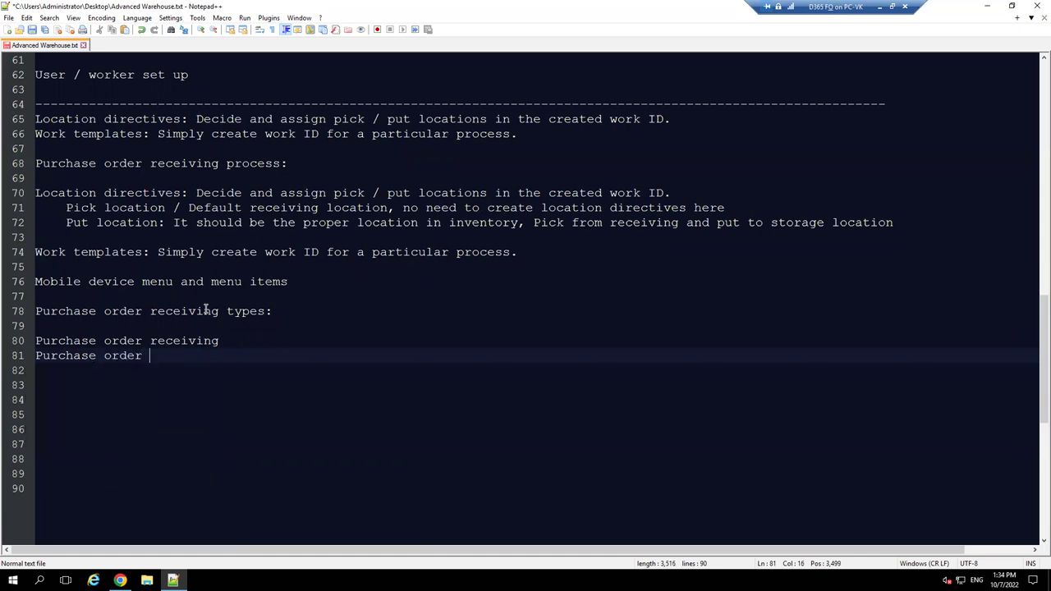
type("y")
key("Return")
type("Purch")
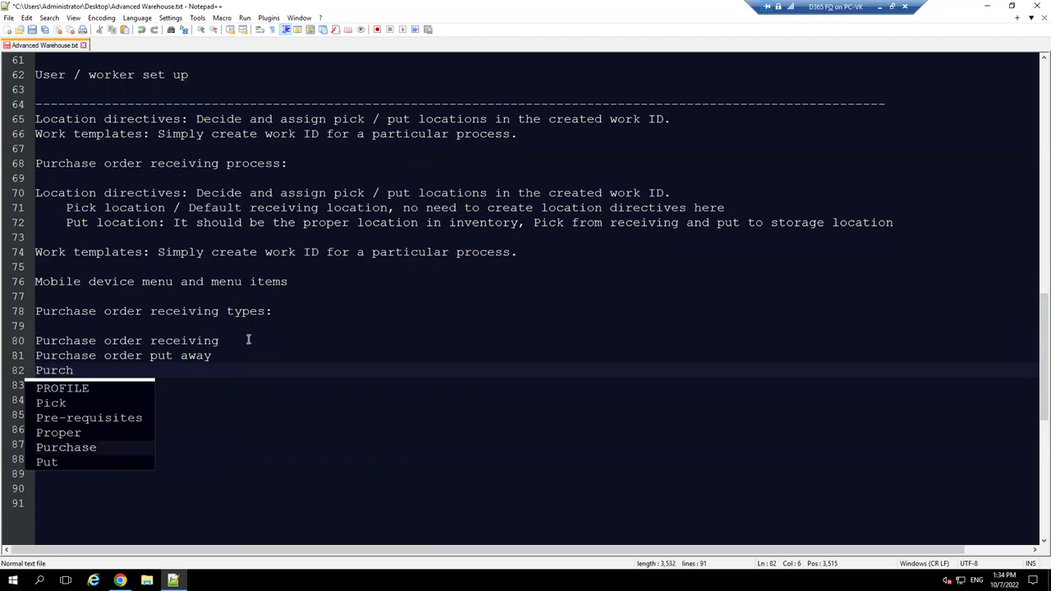
left_click_drag(246, 340, 28, 340)
key("ctrl+c")
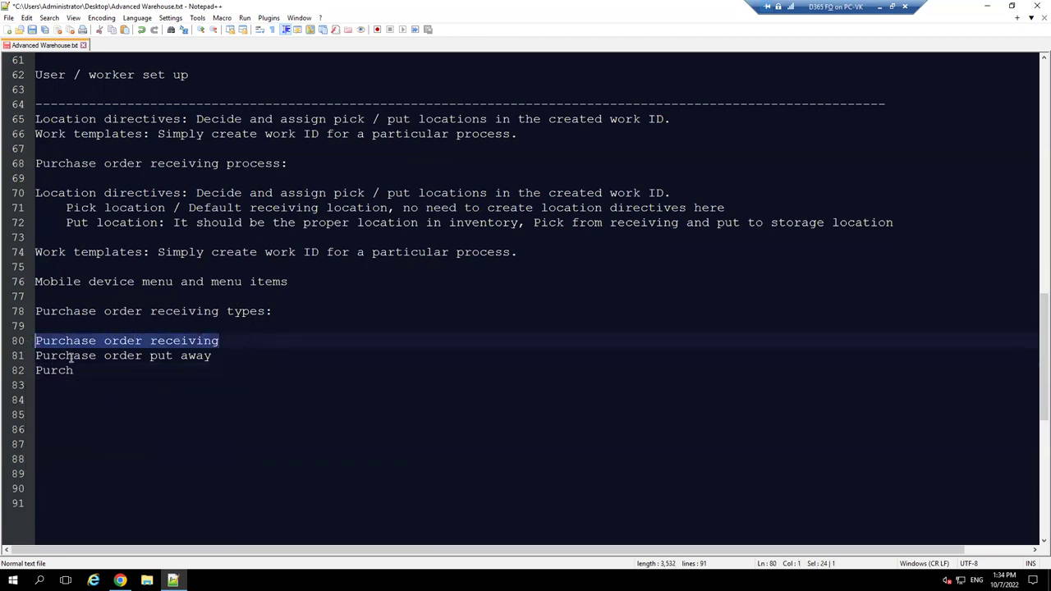
left_click_drag(87, 370, 35, 371)
key("ctrl+v")
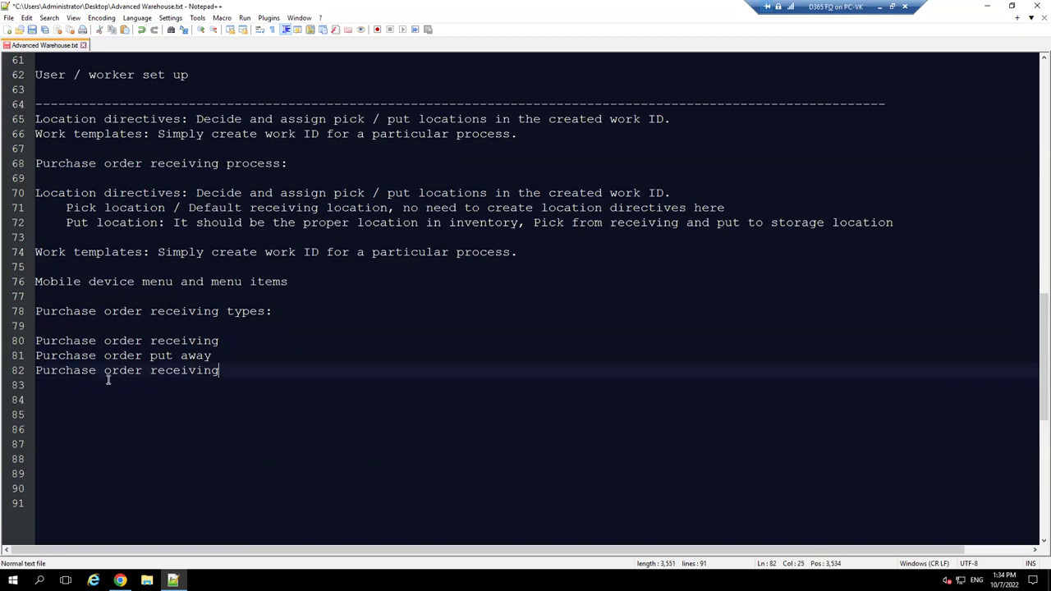
type("&")
type("put away")
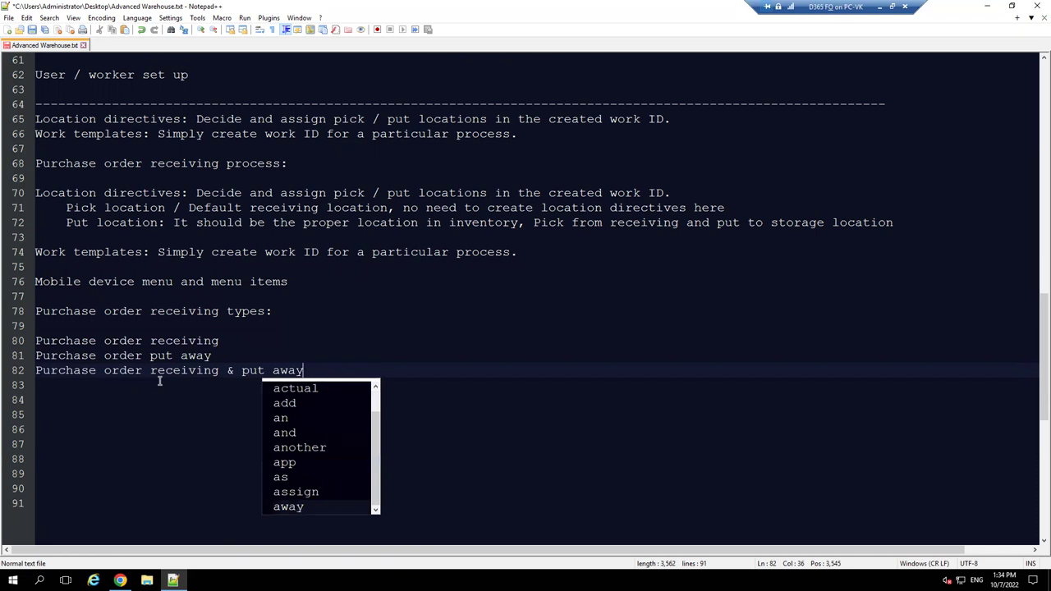
key("Escape")
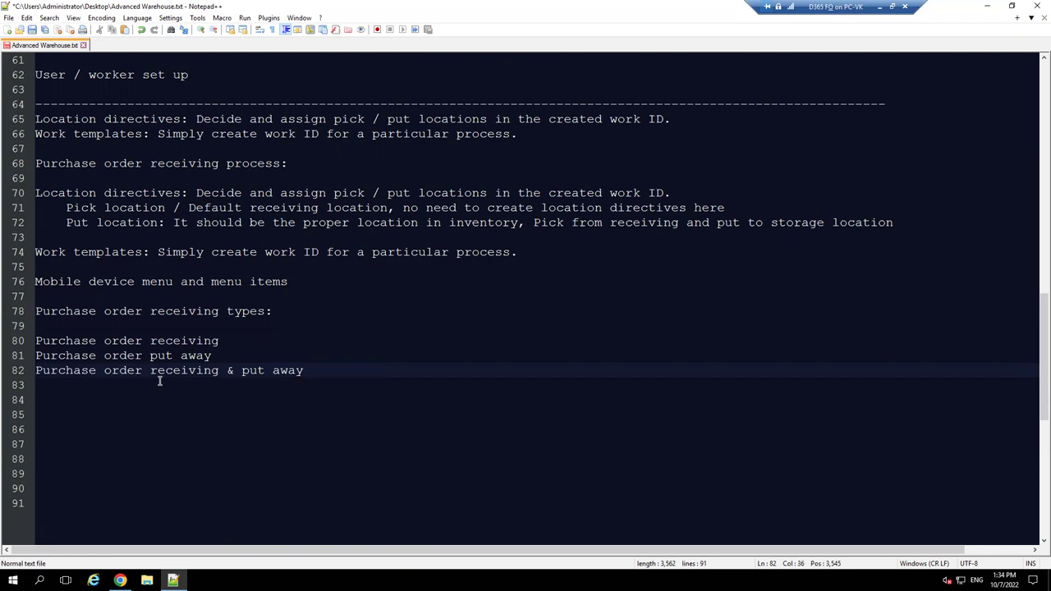
- Insert 'item' into each of the three types and write 'Purchase order line receiving' on line 84
key("Return")
key("Return")
type("Purc")
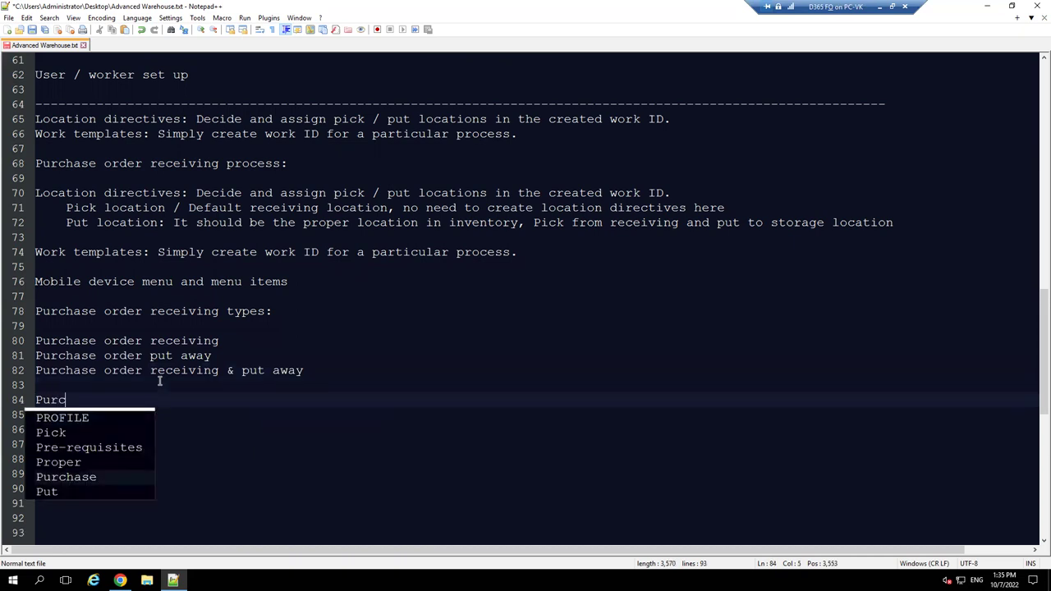
type("hase order")
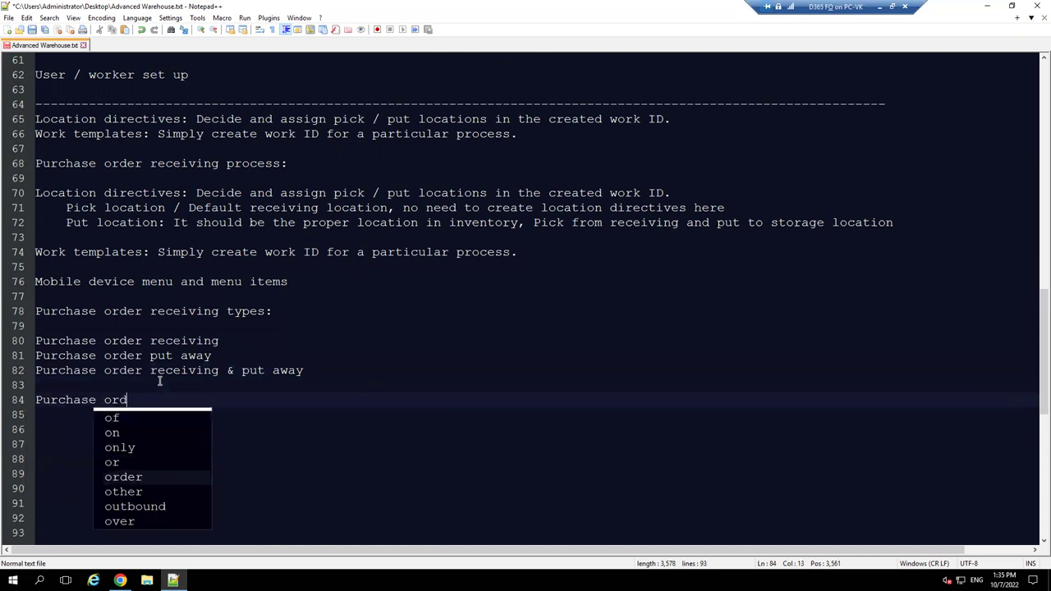
left_click(150, 341)
type("item")
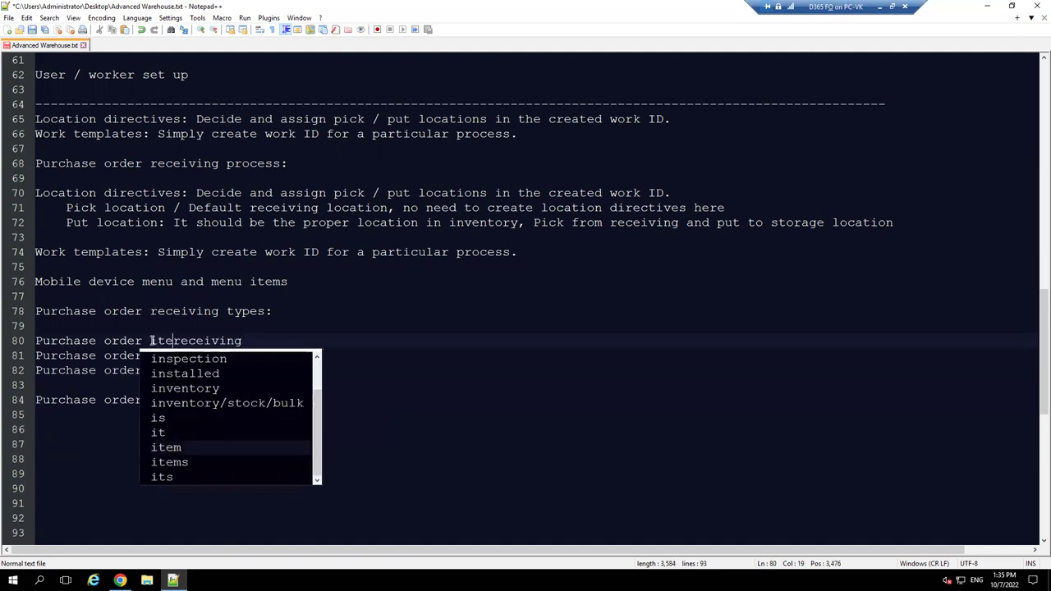
key("Down")
key("Left")
key("Left")
key("Left")
type("item")
key("Down")
key("Left")
key("Left")
type("item")
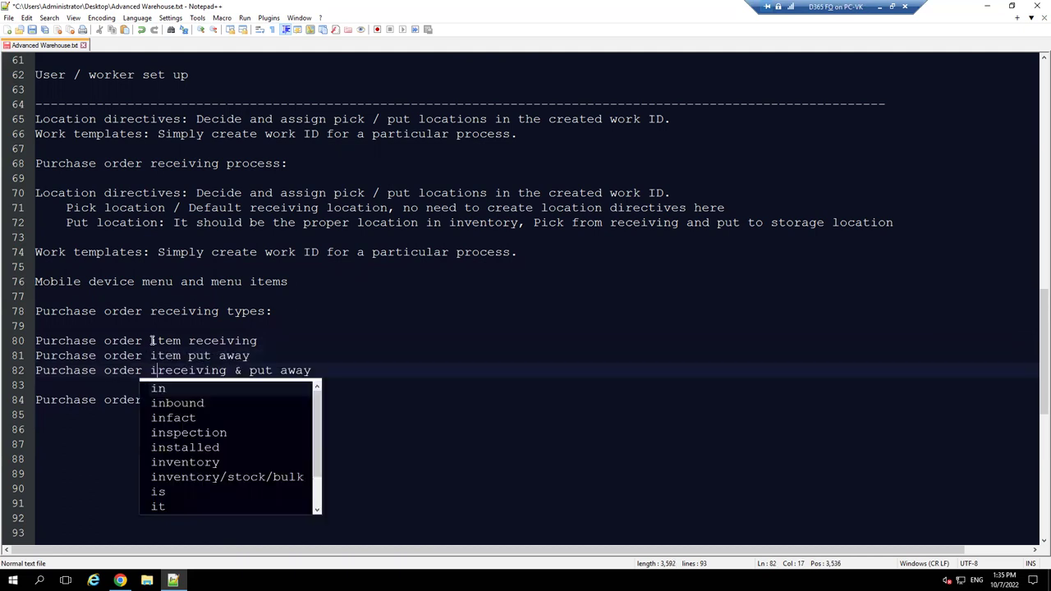
key("Down")
key("Down")
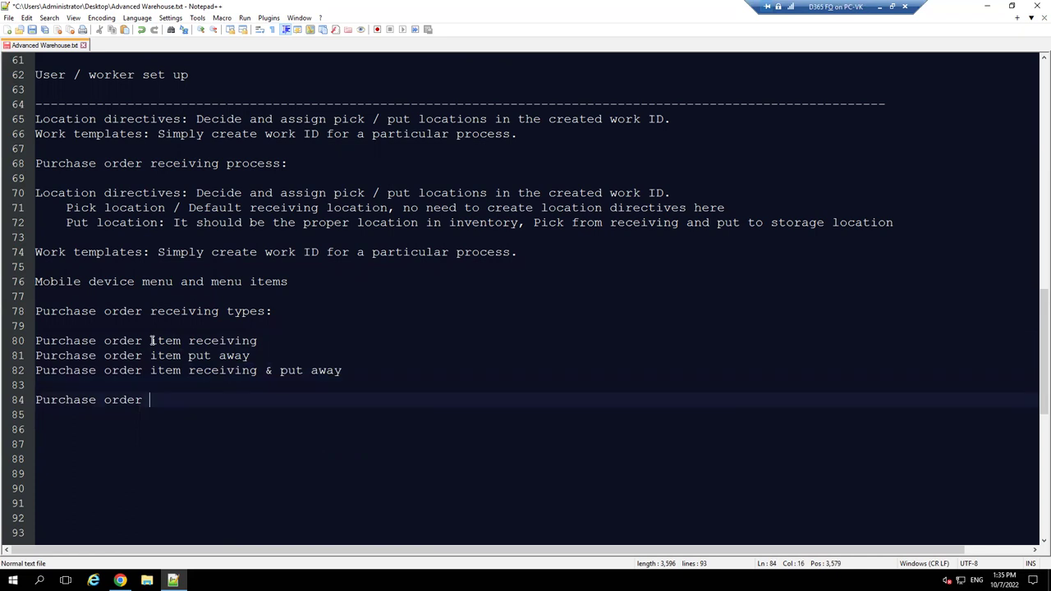
type("line receiving")
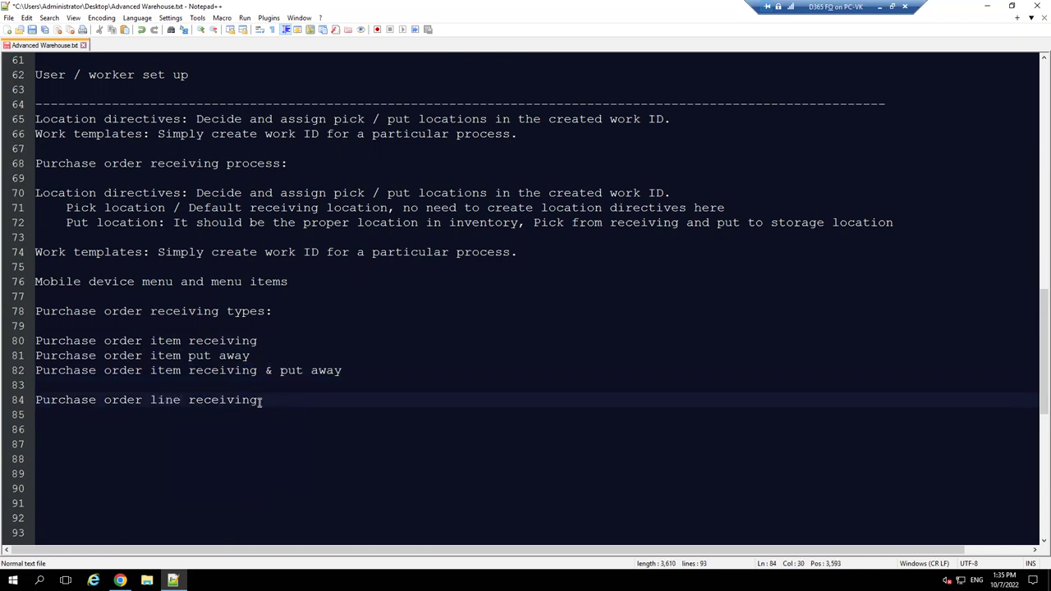
- Paste the three item type lines over line 84 and change the first to 'line receiving'
left_click_drag(260, 401, 20, 408)
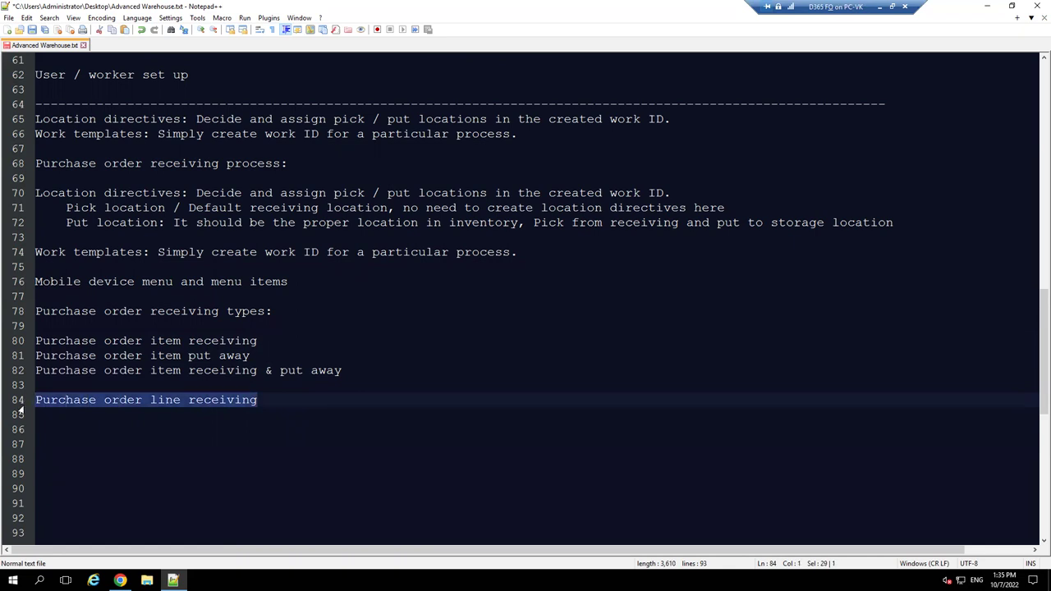
left_click_drag(343, 371, 13, 340)
key("ctrl+c")
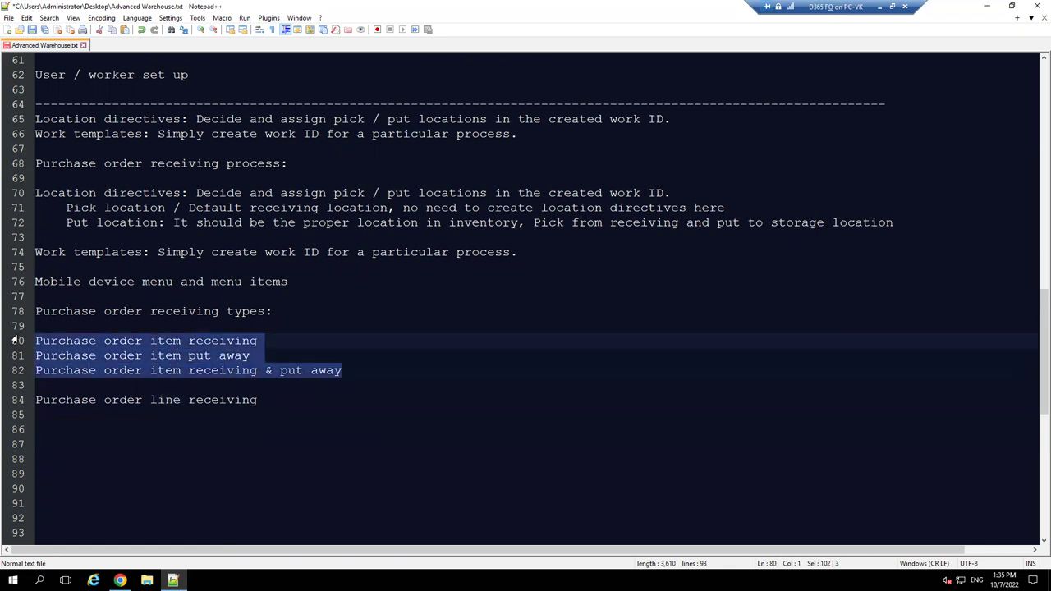
left_click_drag(255, 403, 13, 403)
key("ctrl+v")
left_click(181, 401)
key("BackSpace")
key("BackSpace")
key("BackSpace")
key("BackSpace")
type("line")
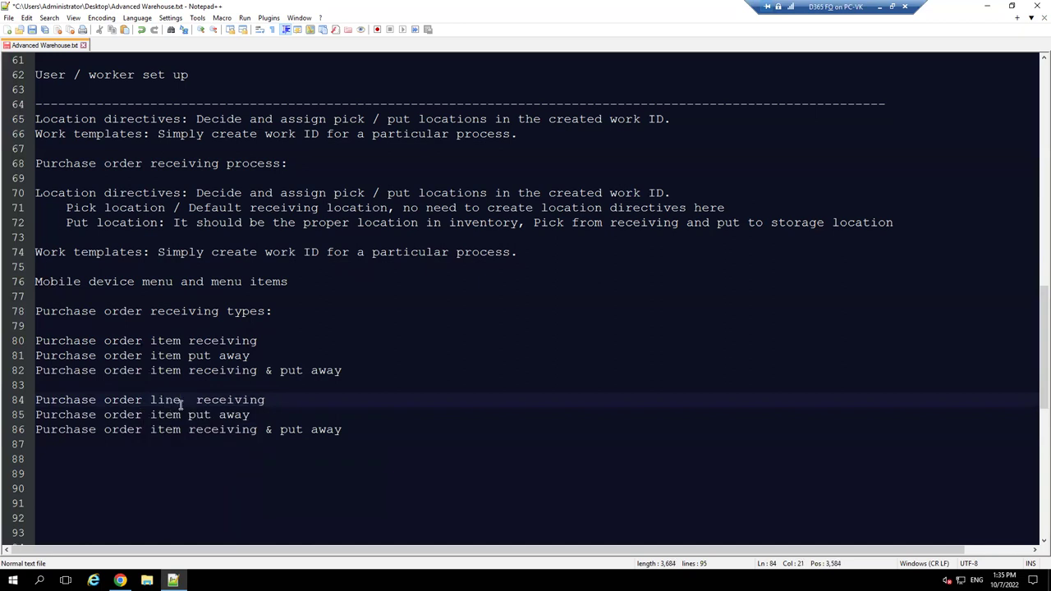
key("BackSpace")
- Change 'item' to 'line' on the put away and receiving & put away lines, then add blank lines
key("Down")
key("BackSpace")
key("BackSpace")
key("BackSpace")
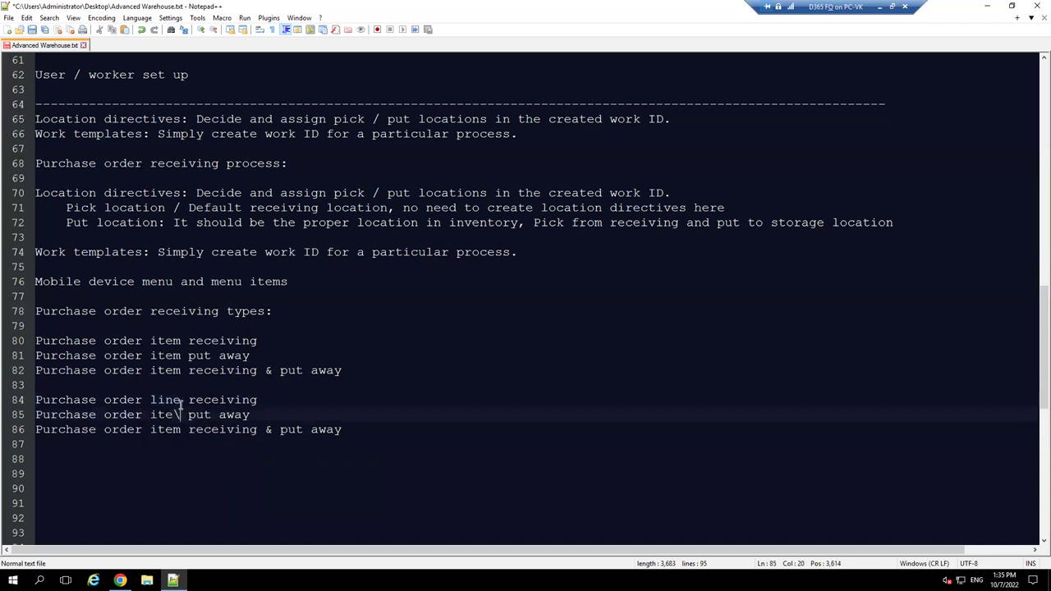
key("BackSpace")
type("line")
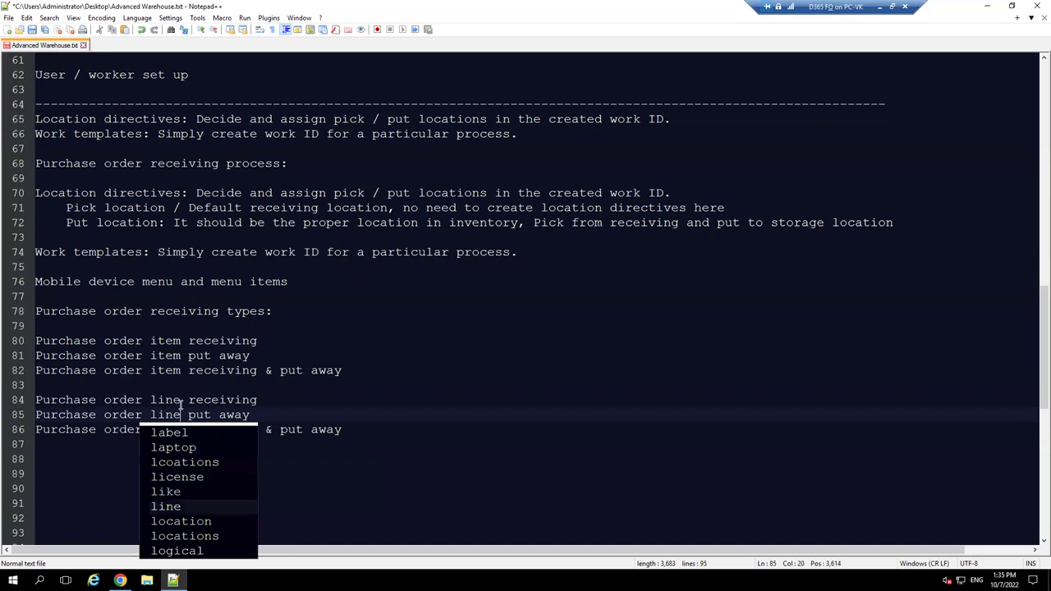
key("Right")
key("Down")
key("BackSpace")
key("BackSpace")
key("BackSpace")
key("BackSpace")
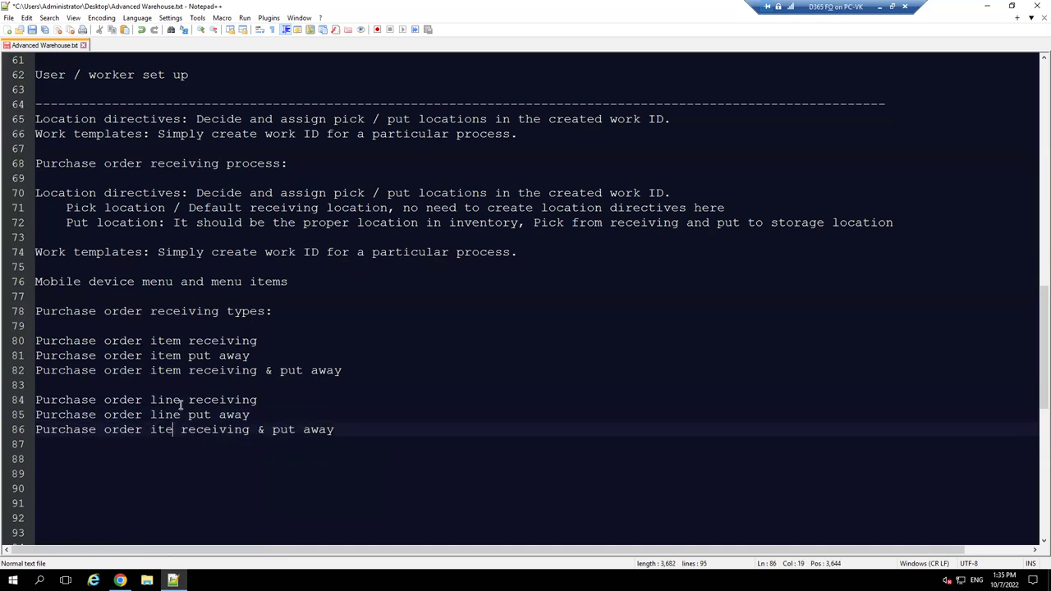
type("line")
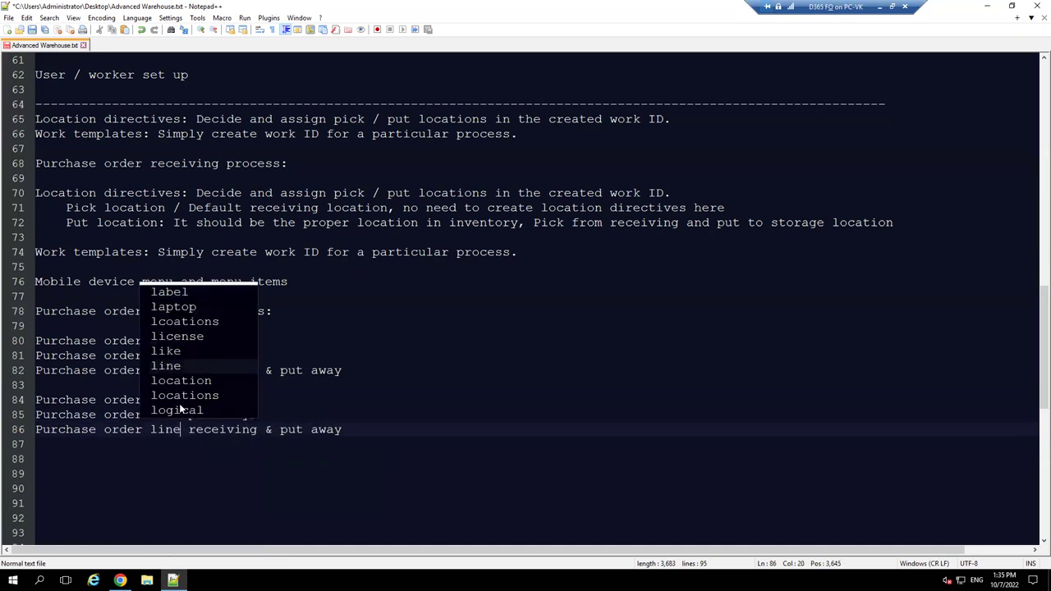
left_click(364, 433)
key("Return")
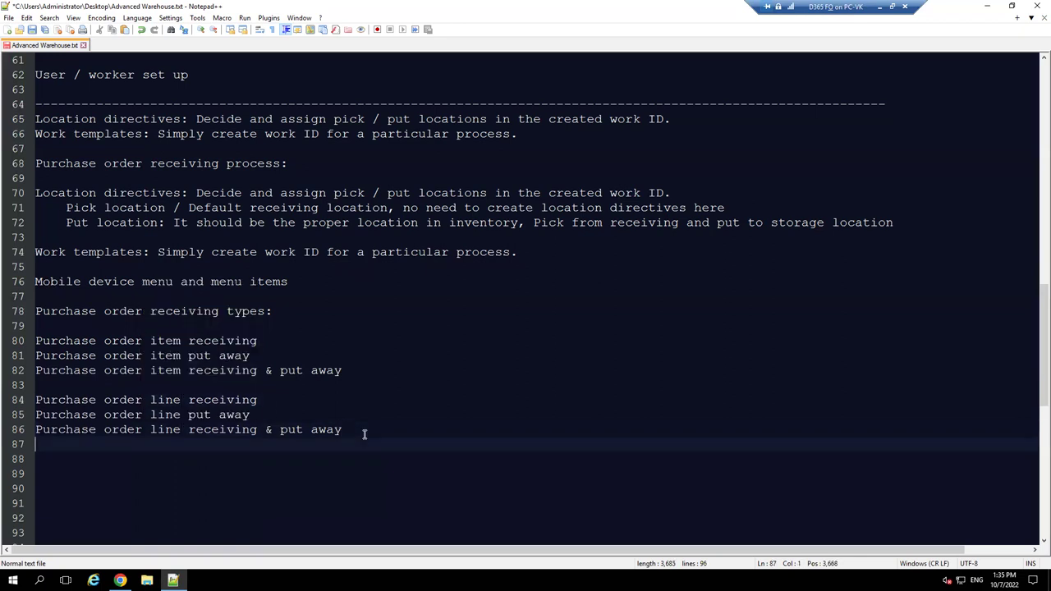
key("Return")
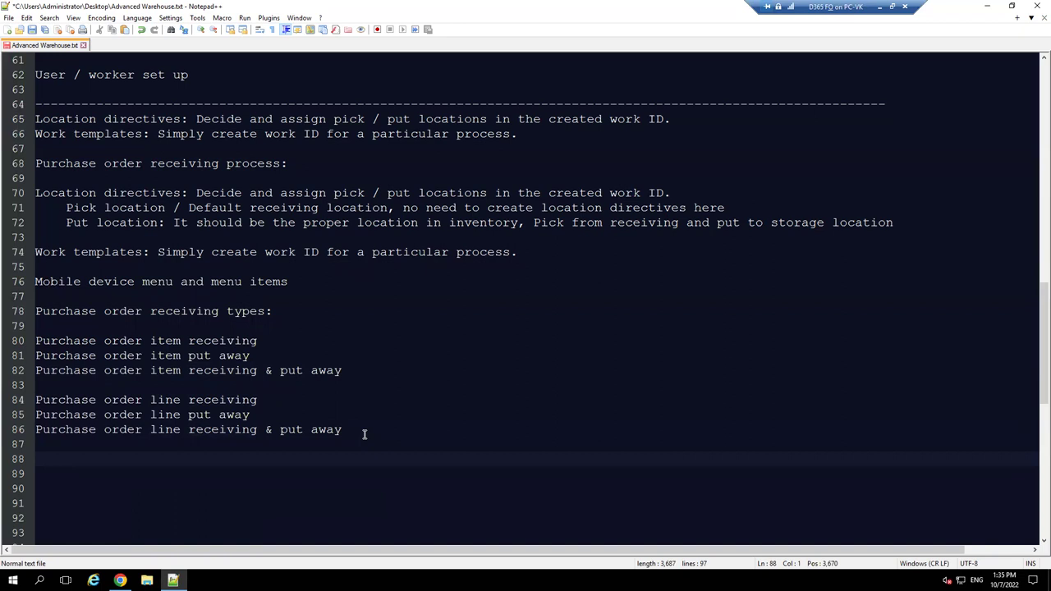
- Type 'License plate receiving' and 'Load receiving' on lines 88 and 89
type("License plate recei")
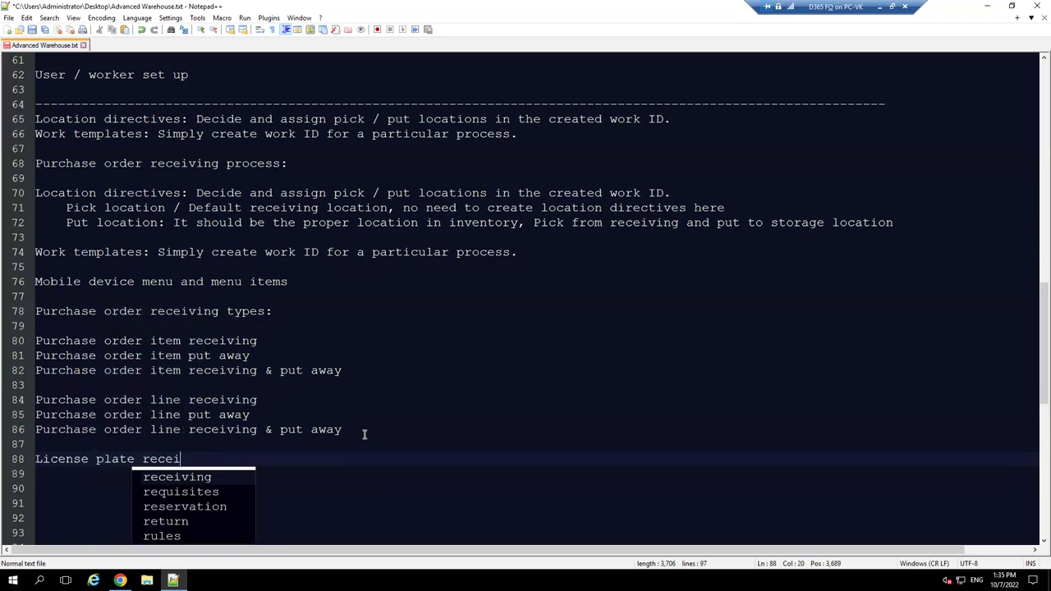
key("Return")
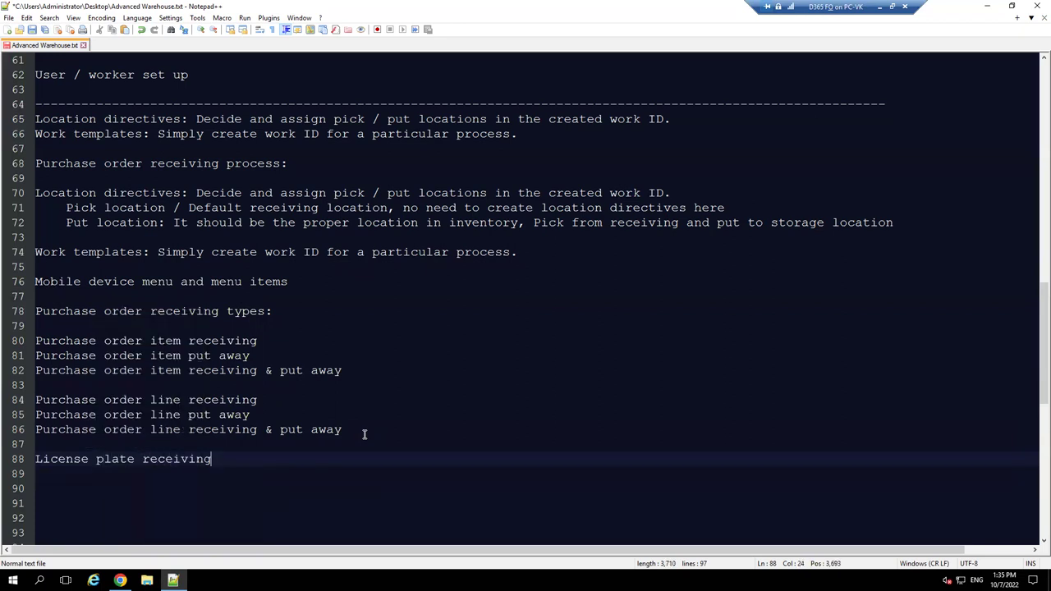
key("Return")
type("load")
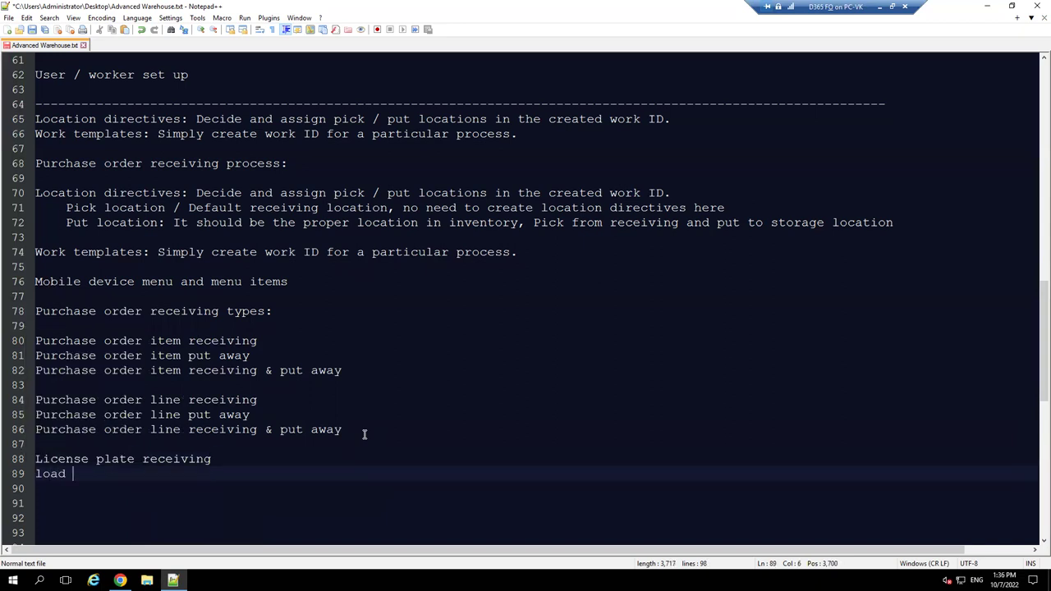
key("BackSpace")
key("BackSpace")
key("BackSpace")
key("BackSpace")
key("BackSpace")
type("L")
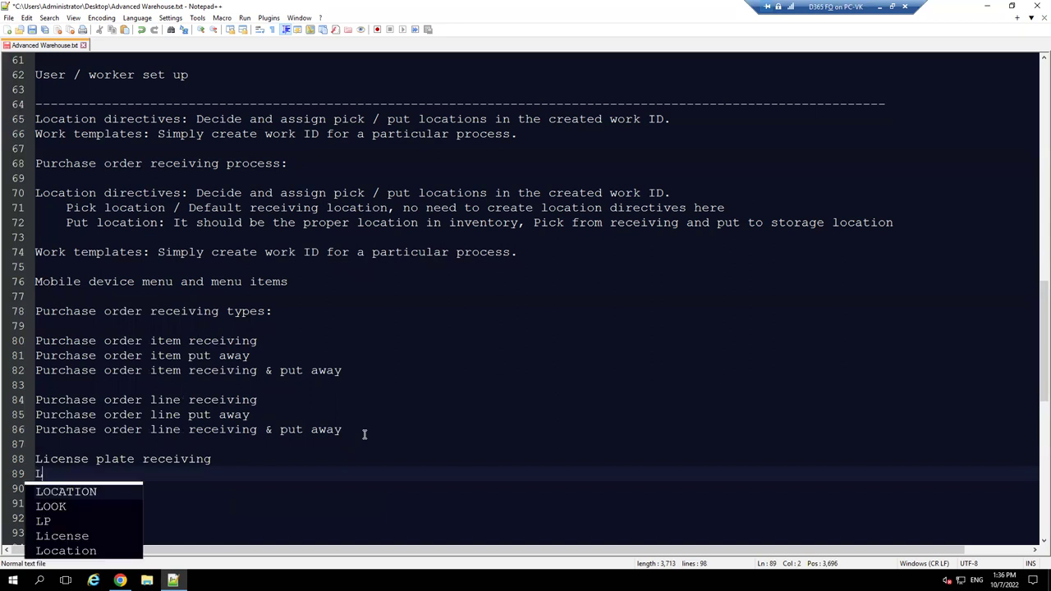
type("oad recei")
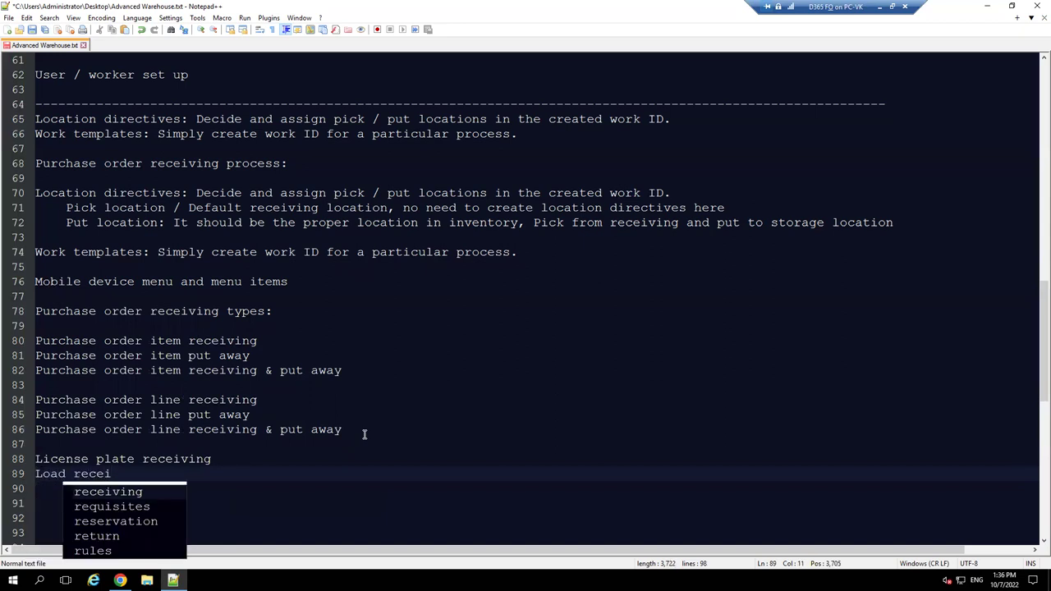
key("Return")
- Comment out the License plate receiving and Load receiving lines with '//'
left_click_drag(348, 430, 32, 341)
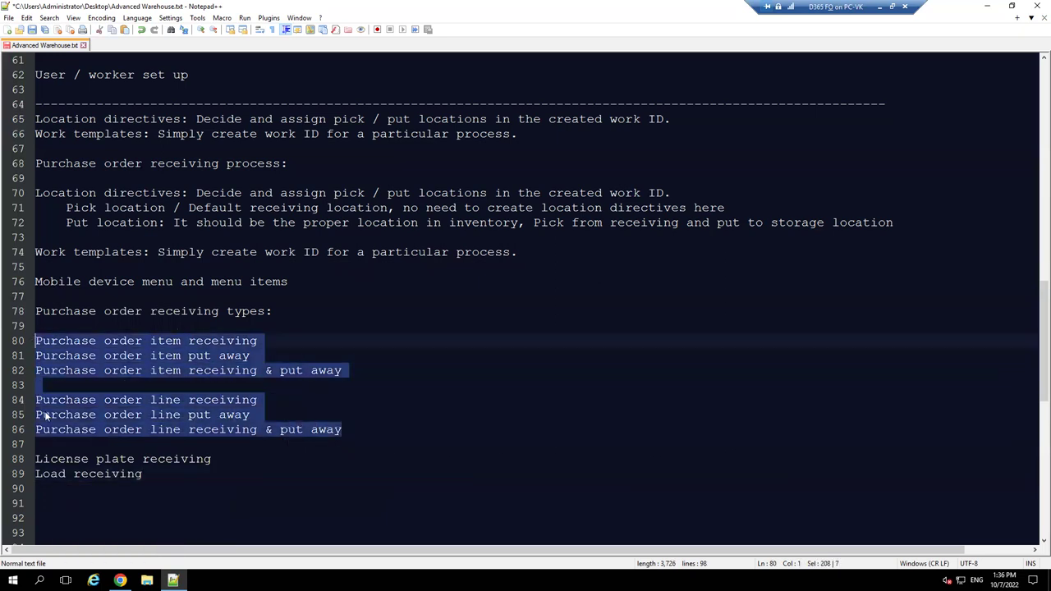
left_click(36, 459)
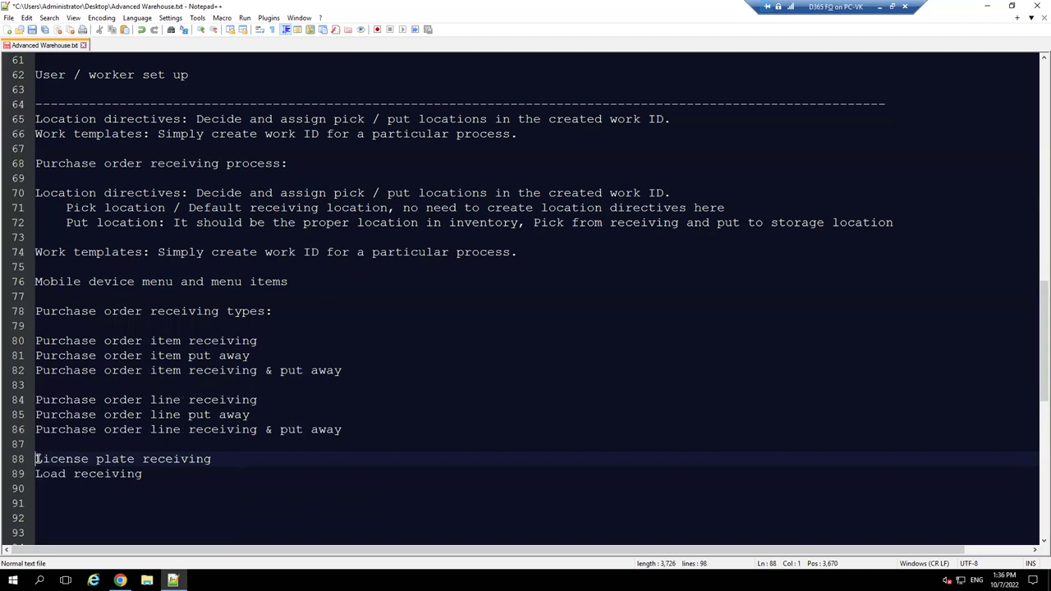
type("//")
key("Down")
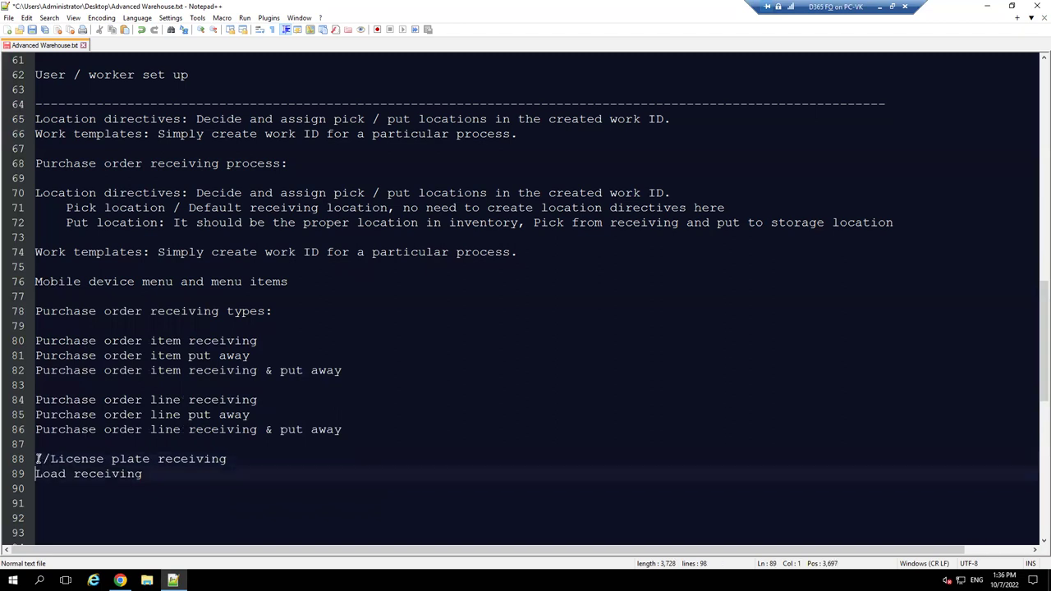
type("//")
key("Up")
key("Up")
key("Up")
key("Up")
key("Up")
key("Up")
key("Up")
key("Up")
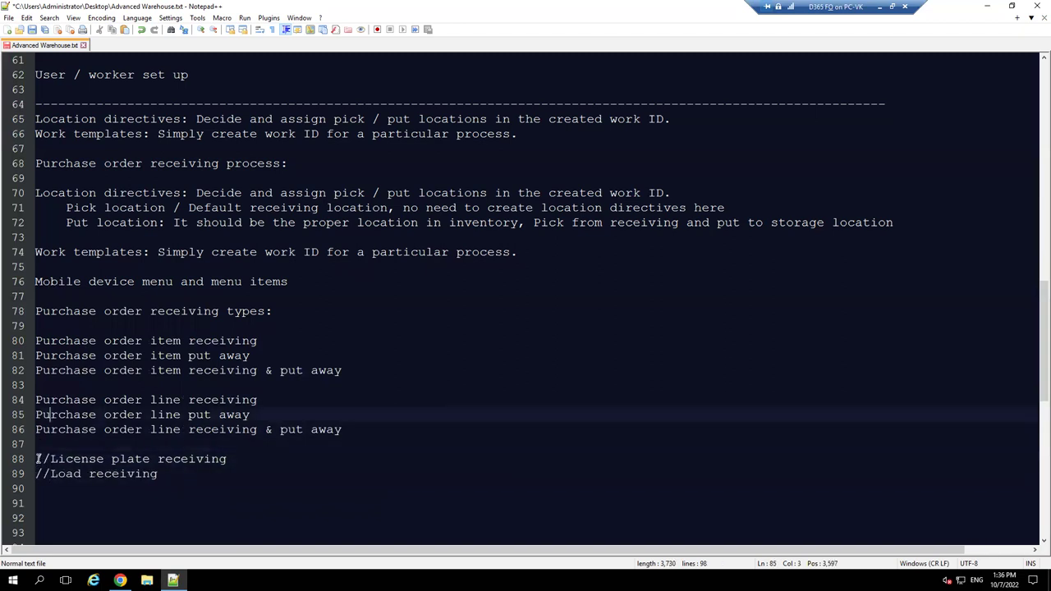
key("Up")
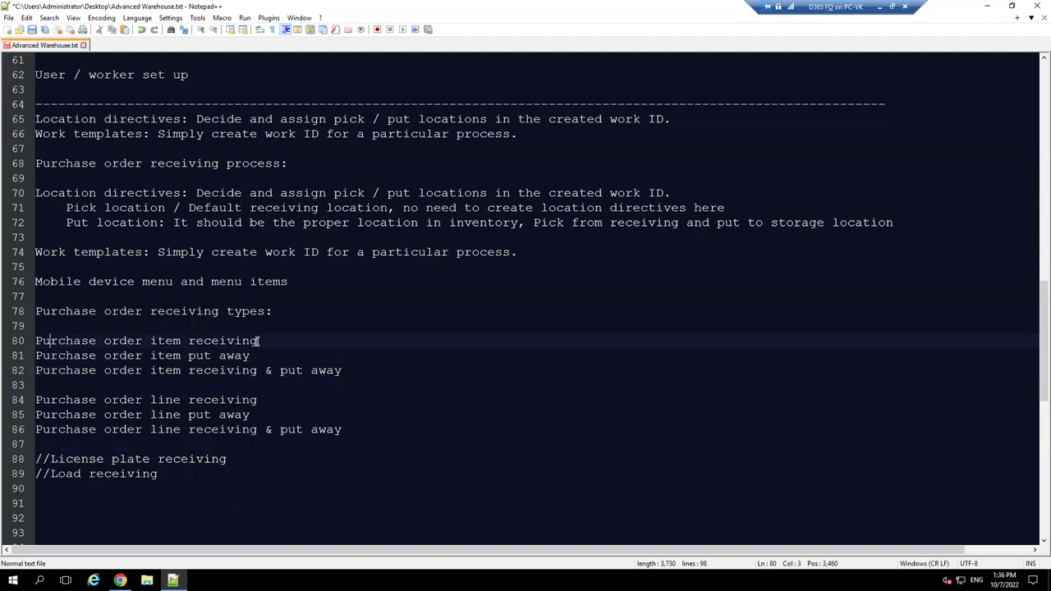
left_click(261, 340)
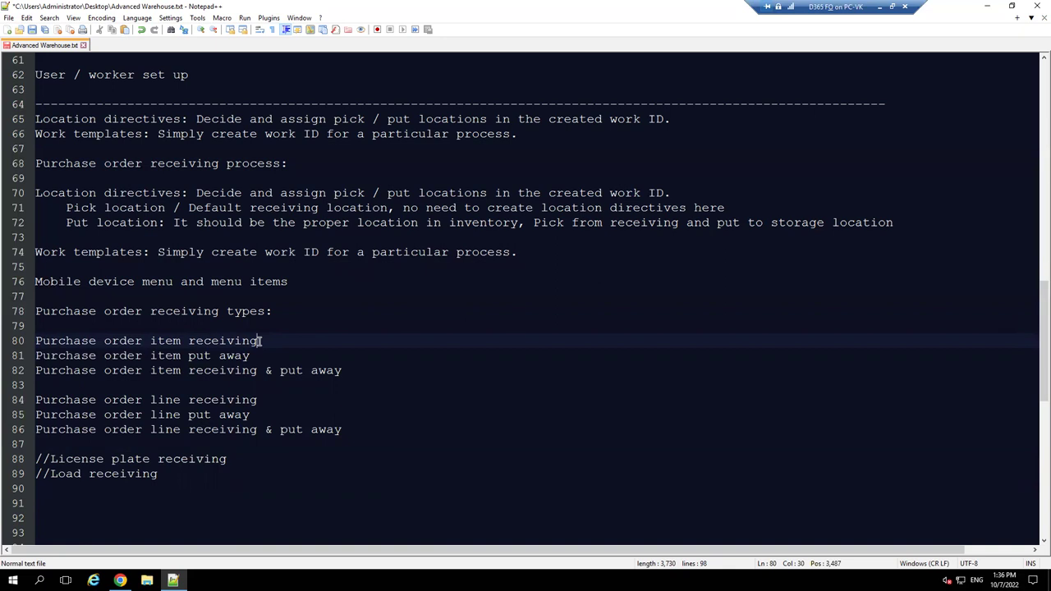
- Highlight the item receiving wording on line 80 and the put away wording on line 81
left_click_drag(268, 340, 159, 340)
left_click_drag(250, 356, 184, 358)
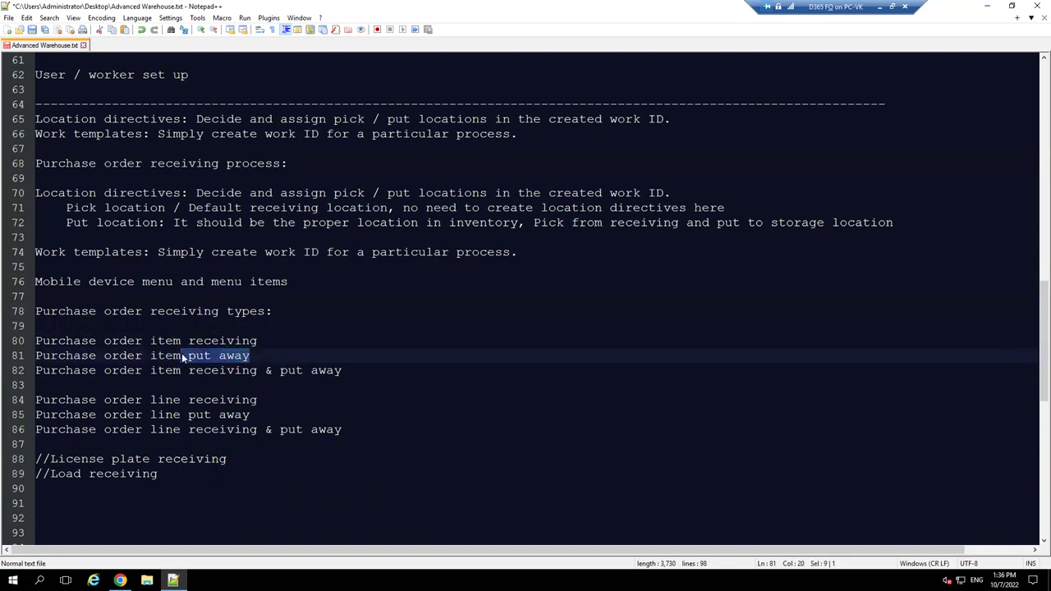
left_click_drag(102, 340, 253, 343)
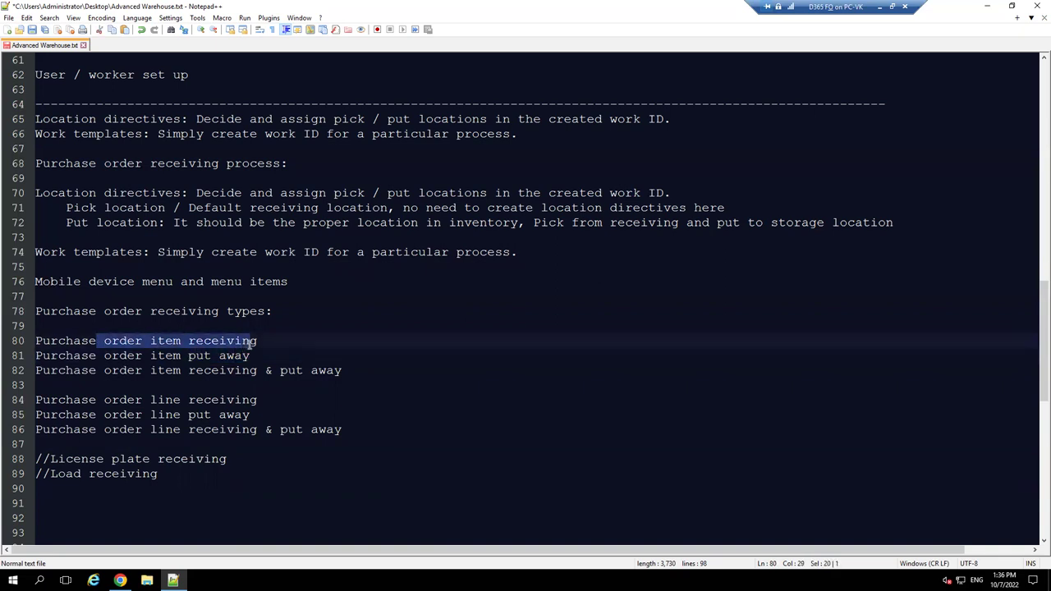
left_click(278, 340)
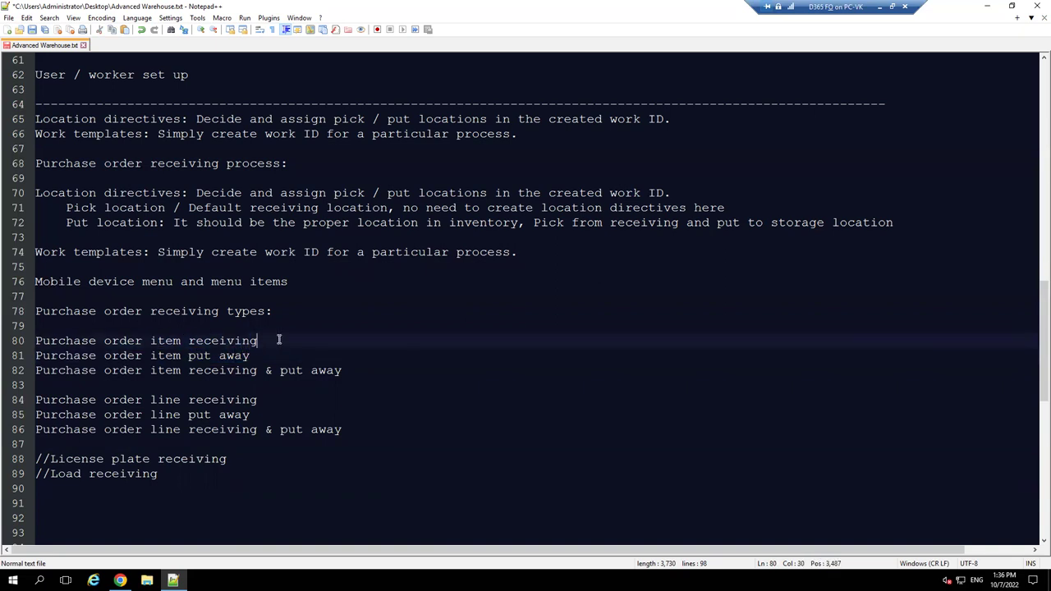
left_click_drag(279, 356, 134, 355)
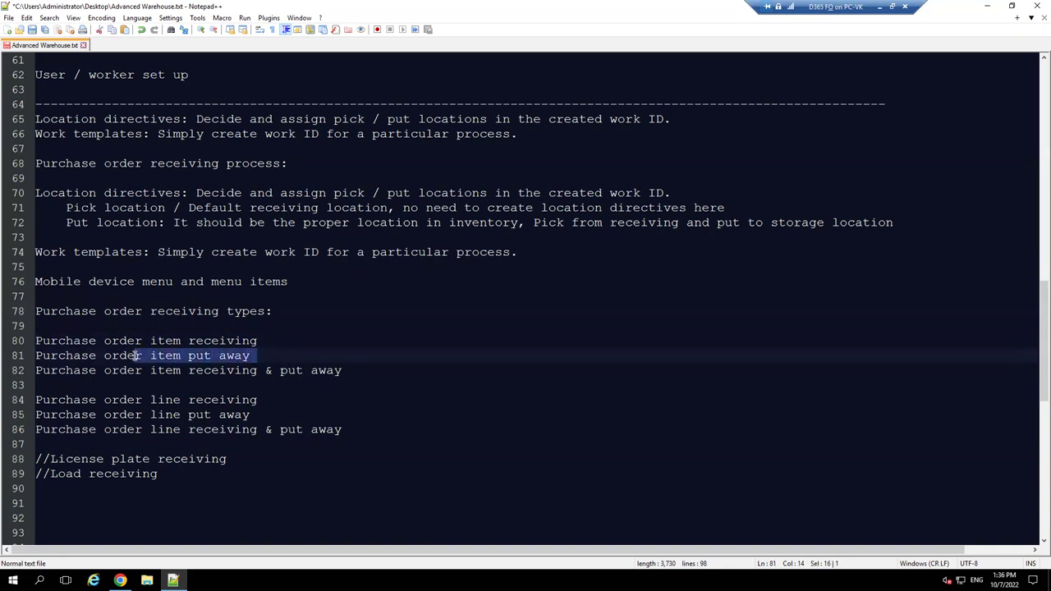
left_click(135, 356)
left_click(173, 356)
left_click_drag(152, 340, 265, 343)
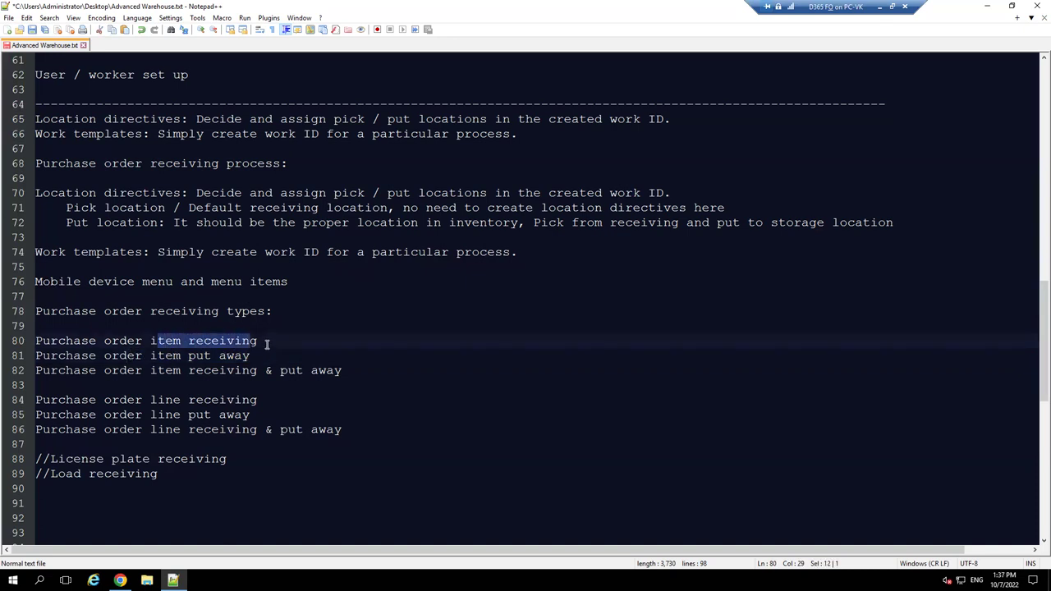
- Append '|| Receive PO items on default warehouse receiving location. Work is created and not processed.' to line 80
left_click(267, 344)
type("||| ")
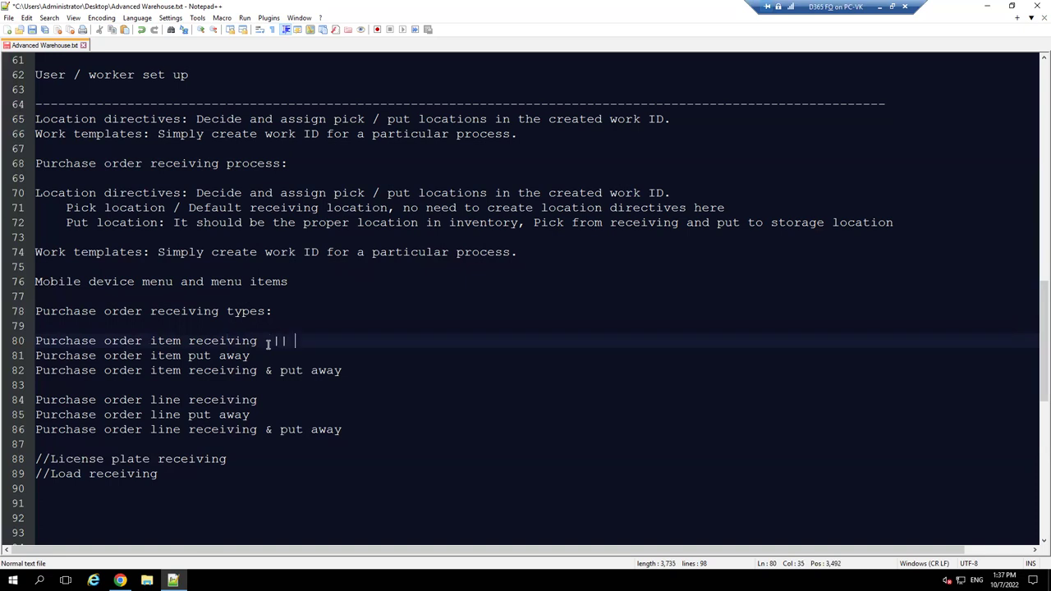
type("Receive PO i")
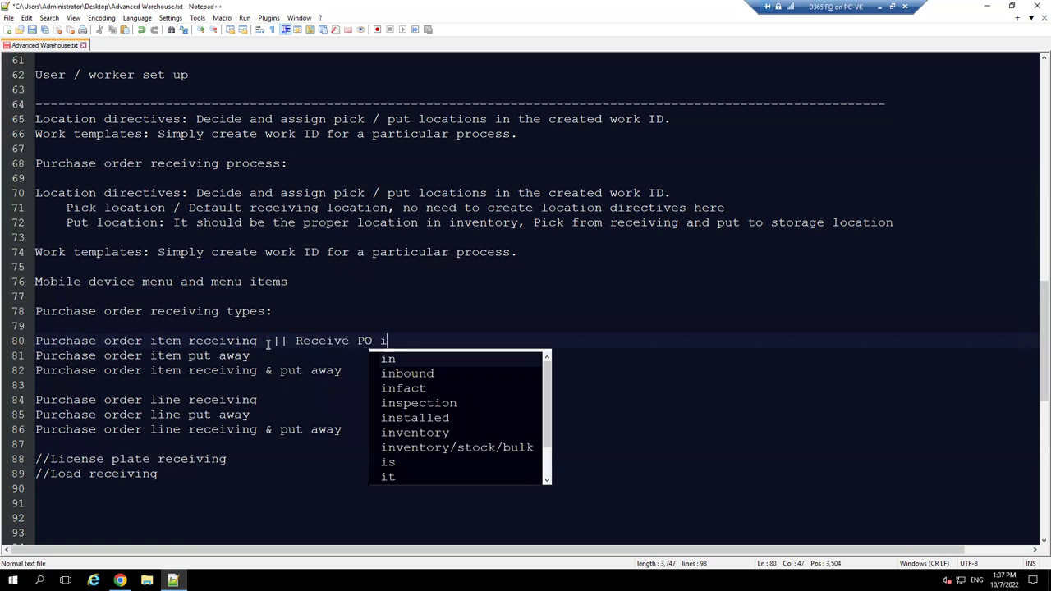
type("tems ")
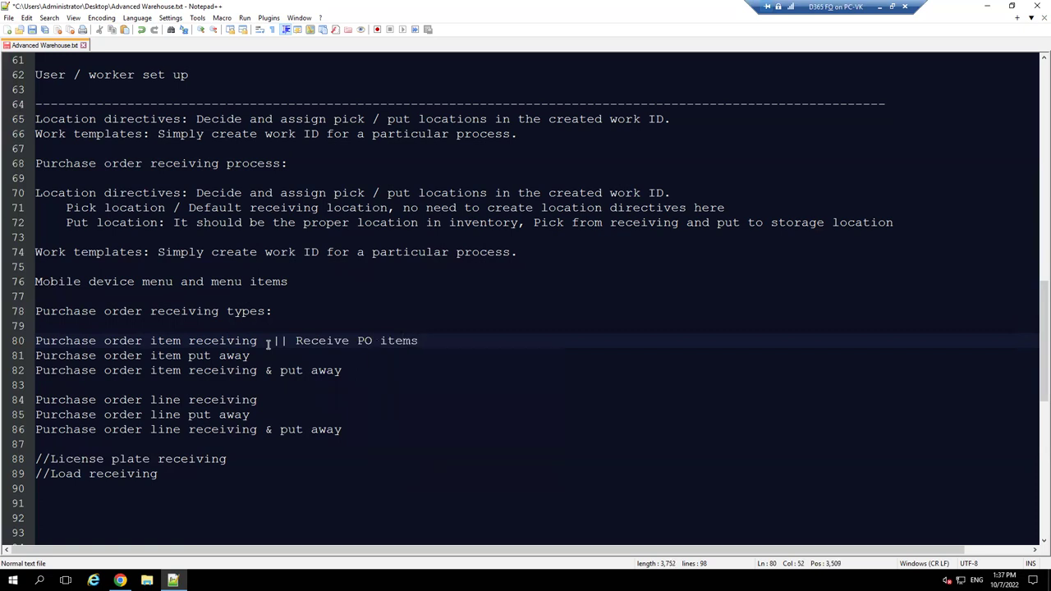
type("on d")
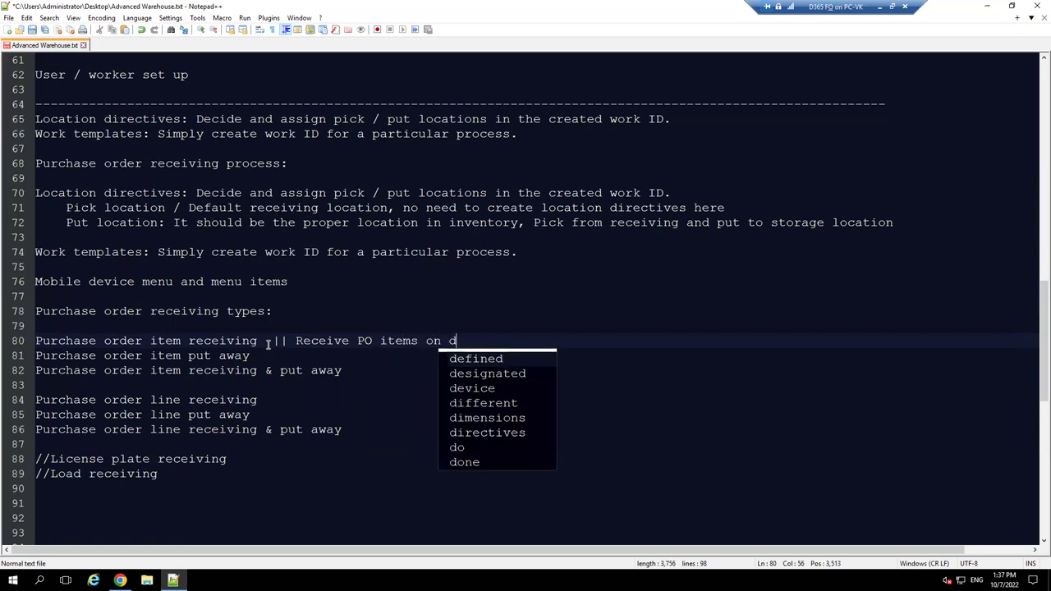
type("efault warehouse")
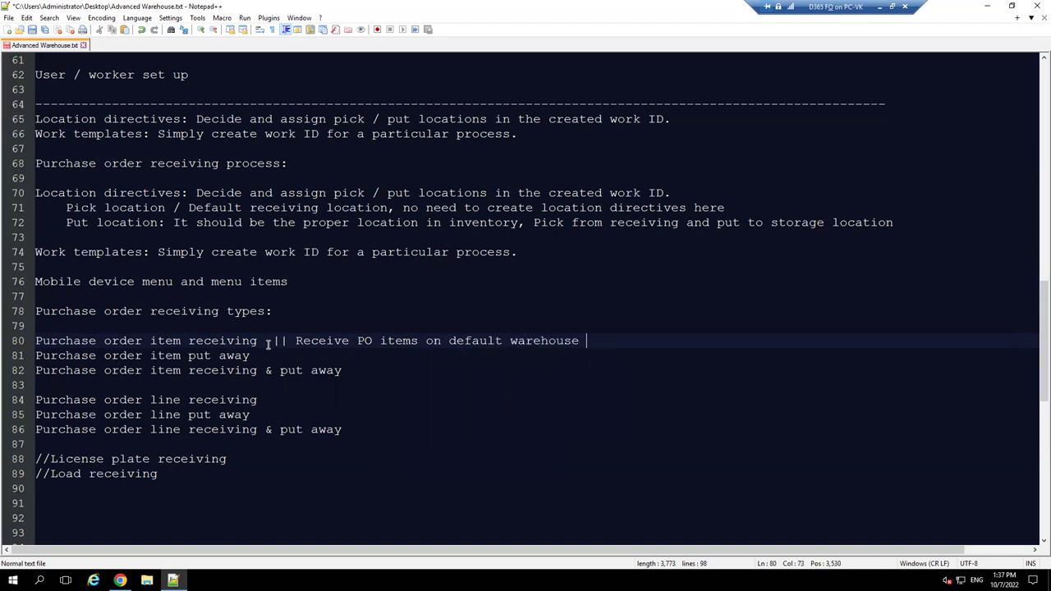
type(" receiving location")
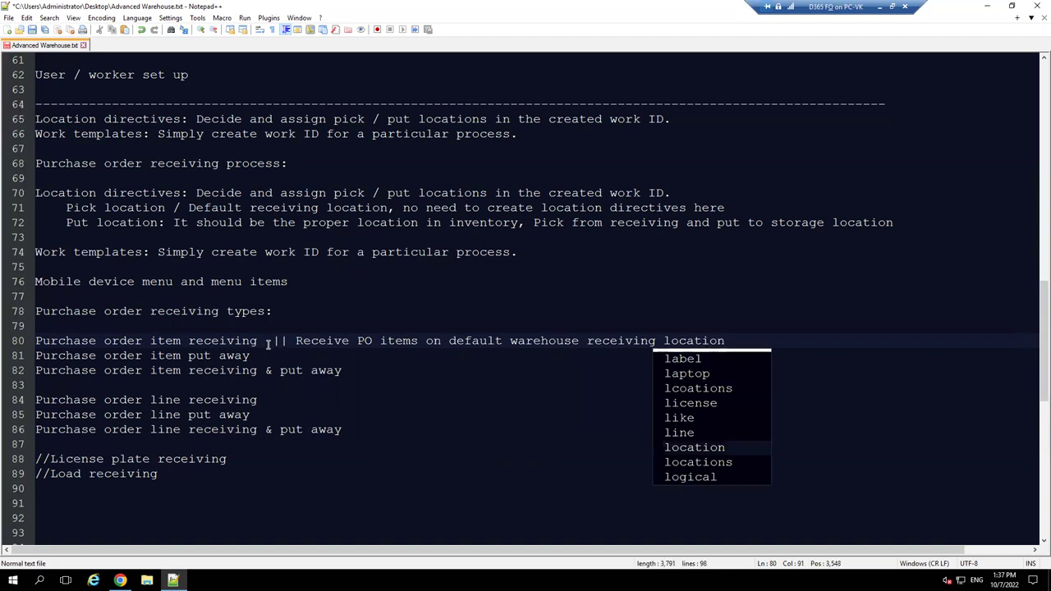
type(". ")
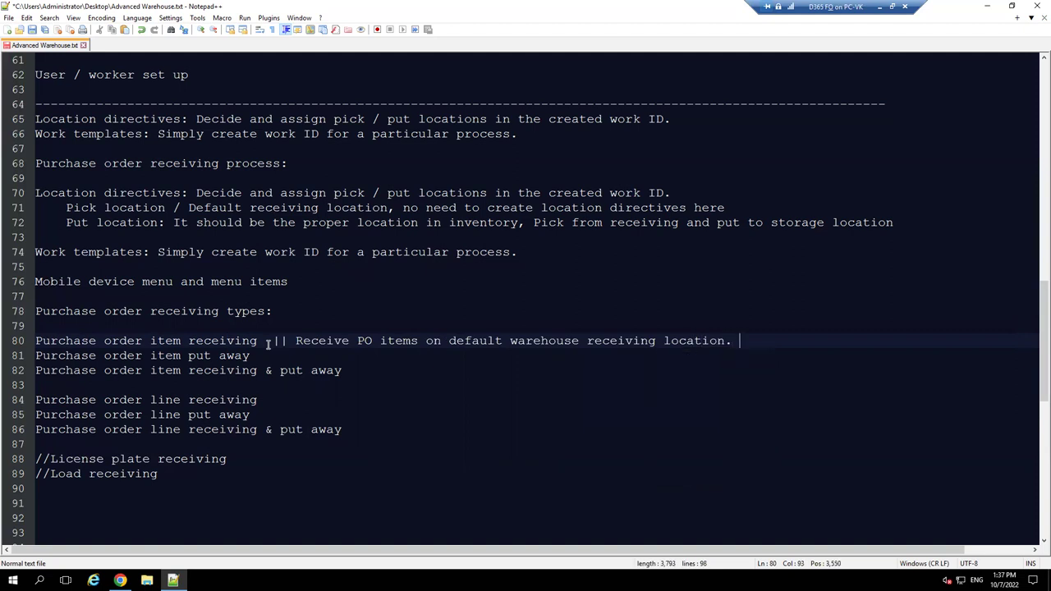
type("Work id")
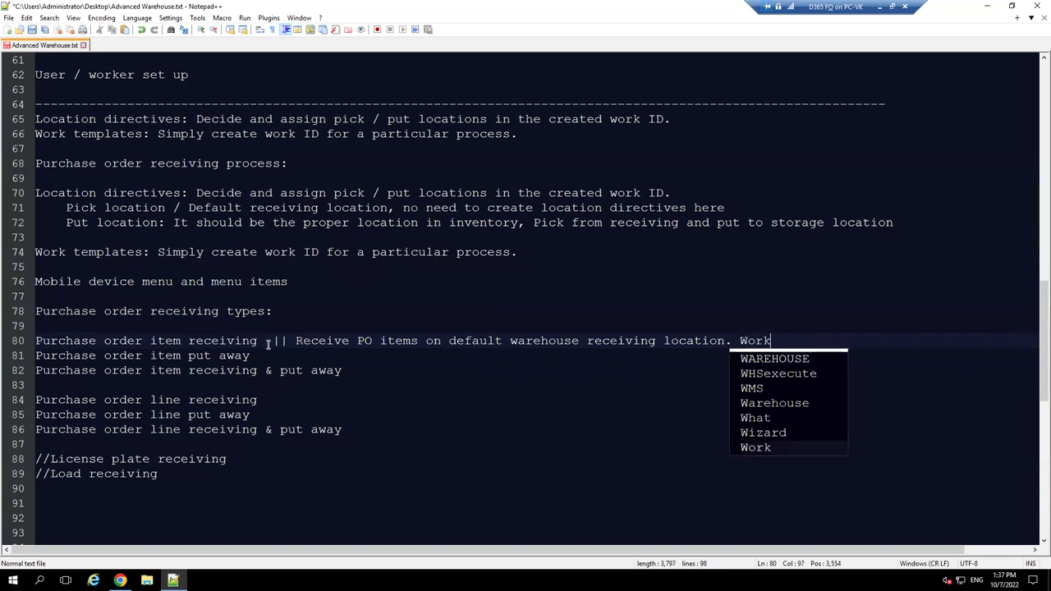
key("BackSpace")
key("BackSpace")
type("s ")
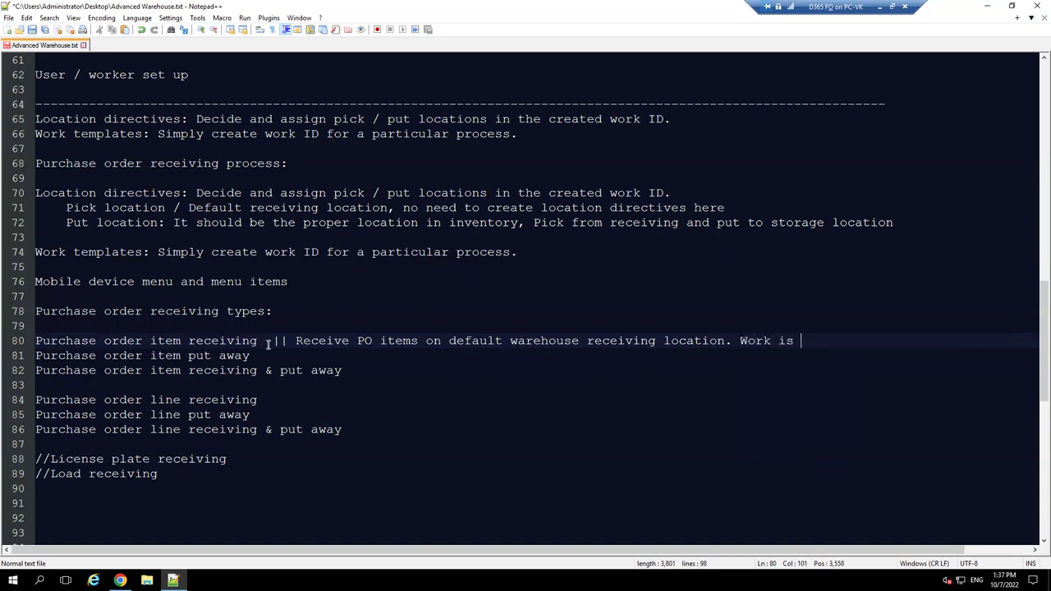
type("created and not")
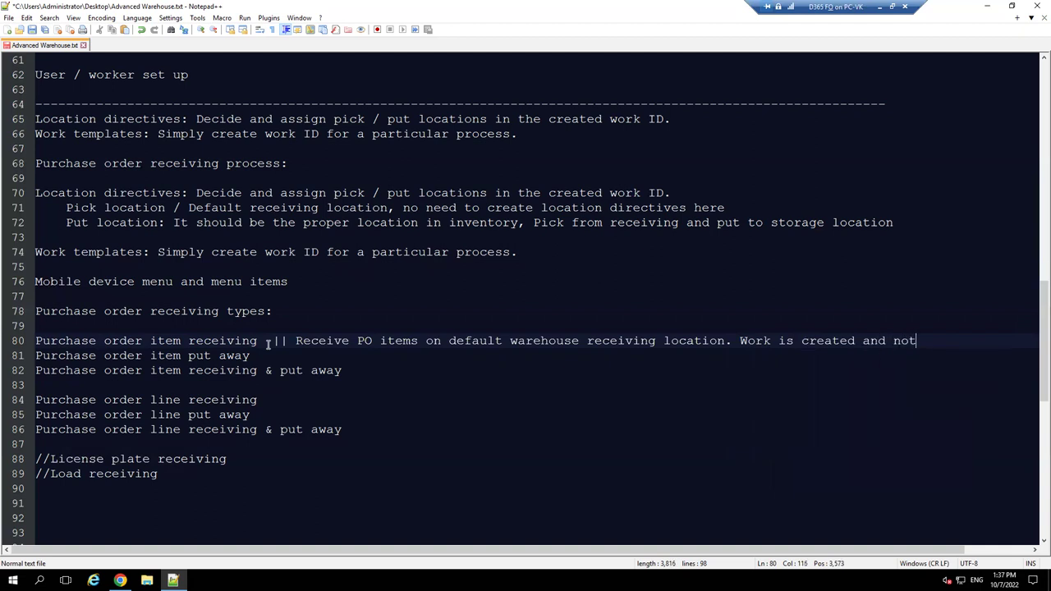
type(" proc")
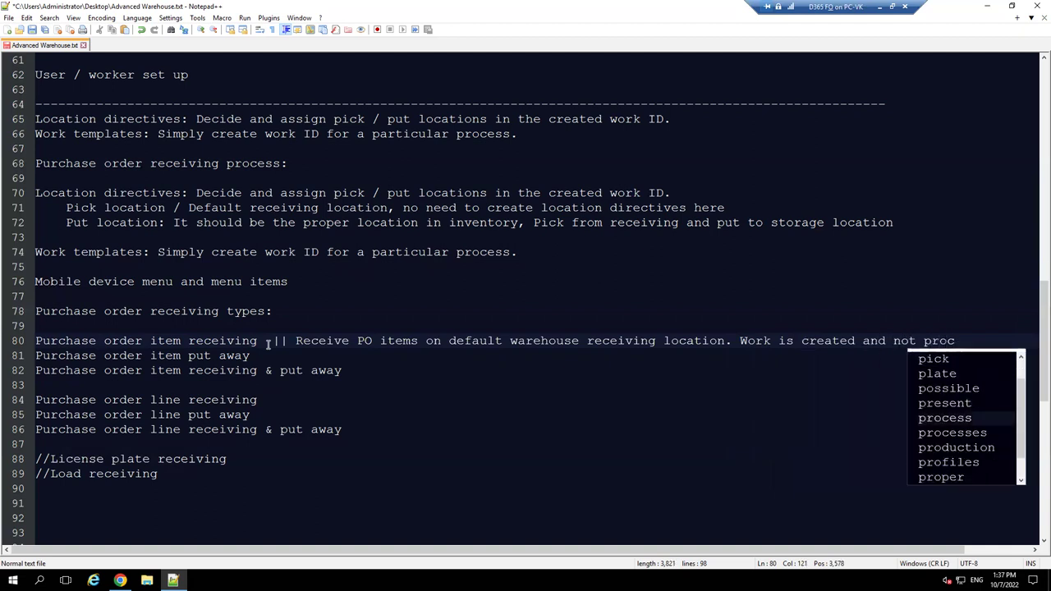
key("Return")
key("BackSpace")
key("BackSpace")
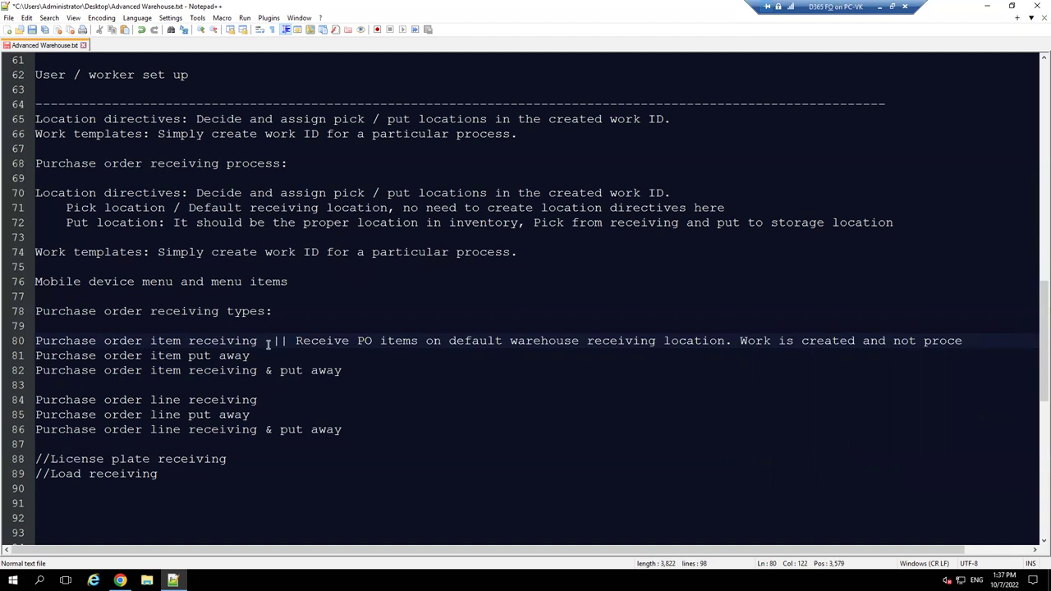
type("ssed.")
left_click_drag(771, 341, 979, 342)
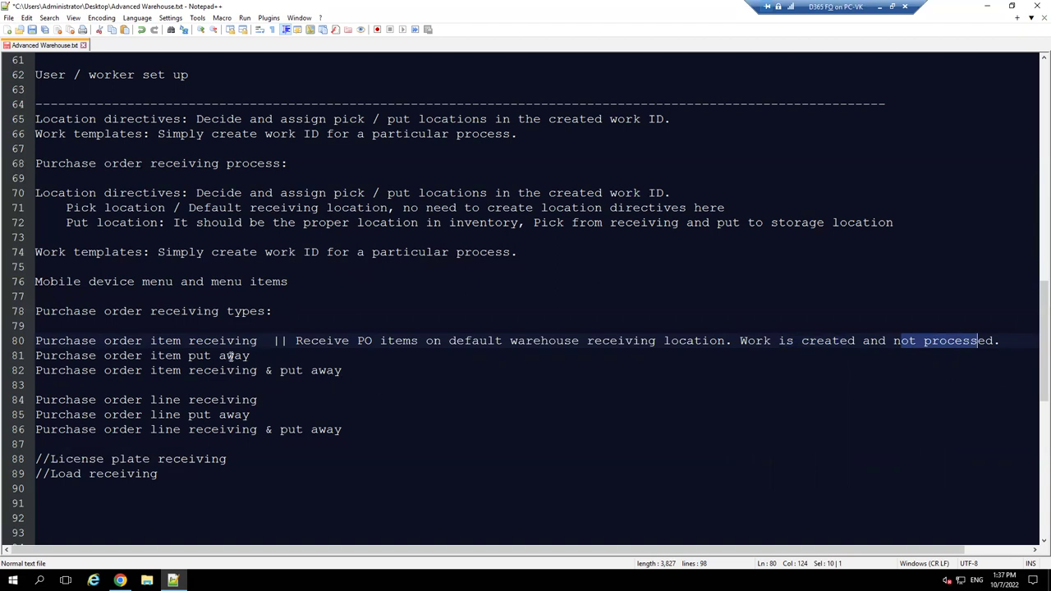
- Append '|| Complete the existing work created in step above step.' to line 81, then add a blank line
left_click_drag(259, 356, 102, 355)
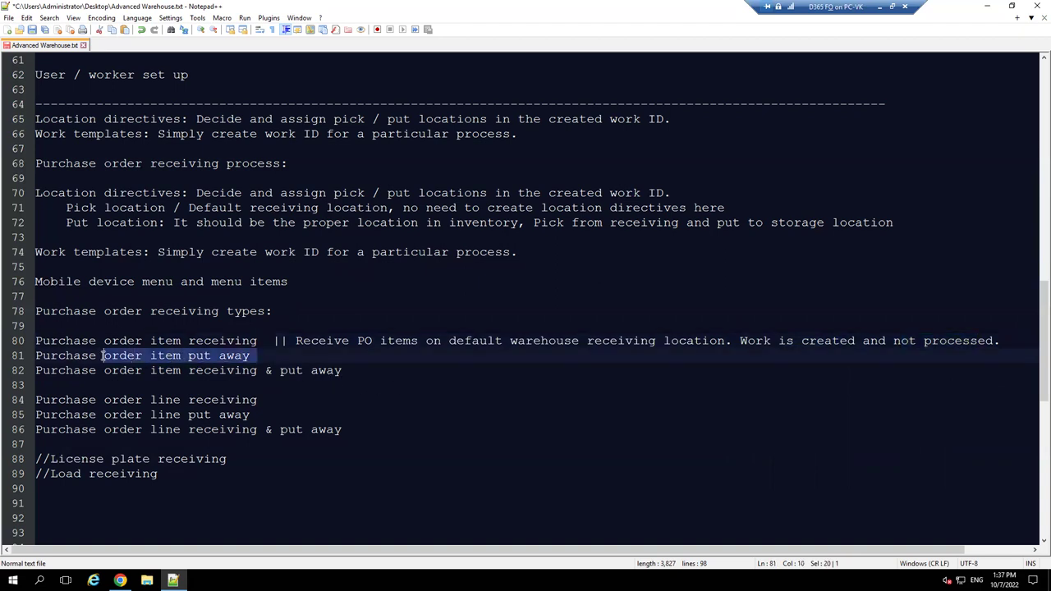
left_click(273, 359)
type("|| Co")
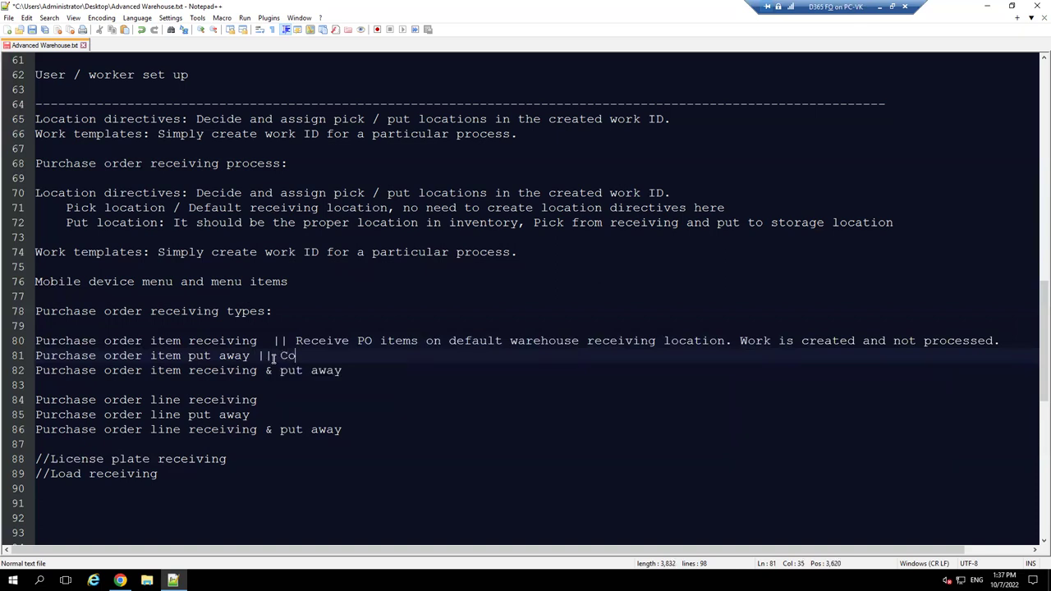
type("mplete the existing work ")
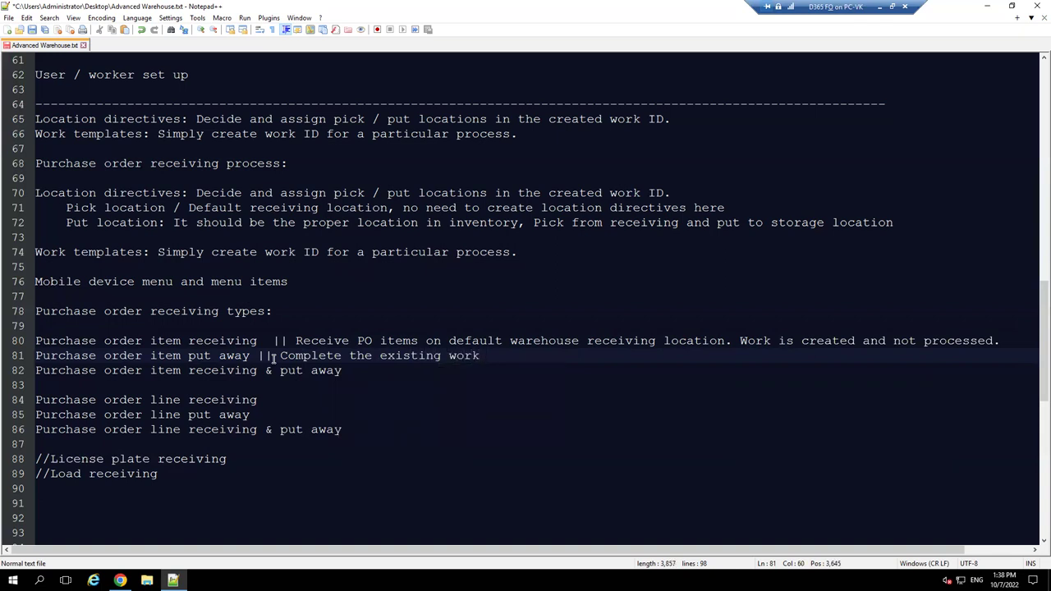
type("created in s")
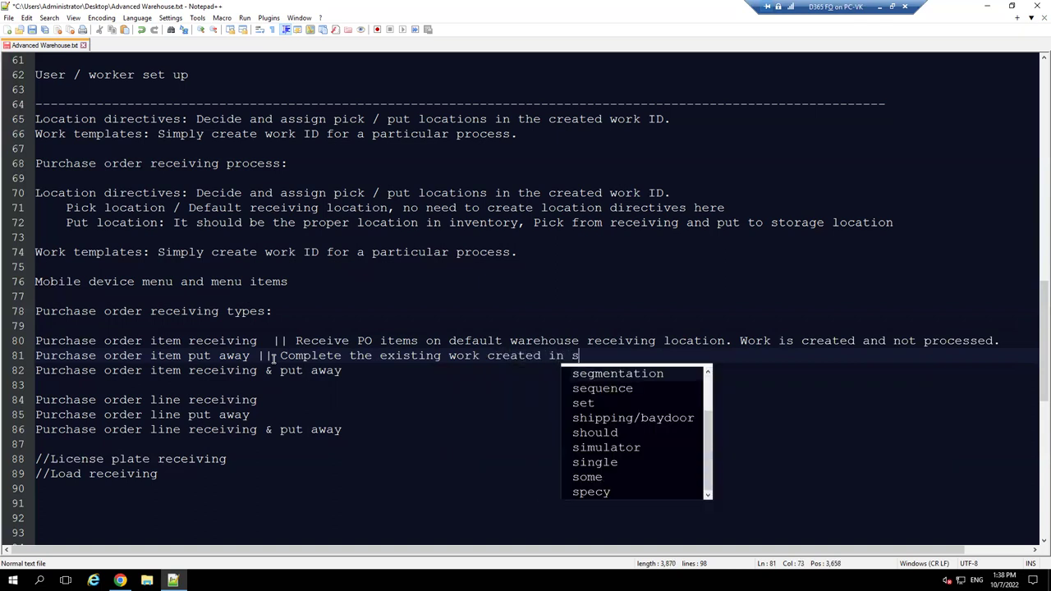
type("tep on")
key("BackSpace")
key("BackSpace")
type(")")
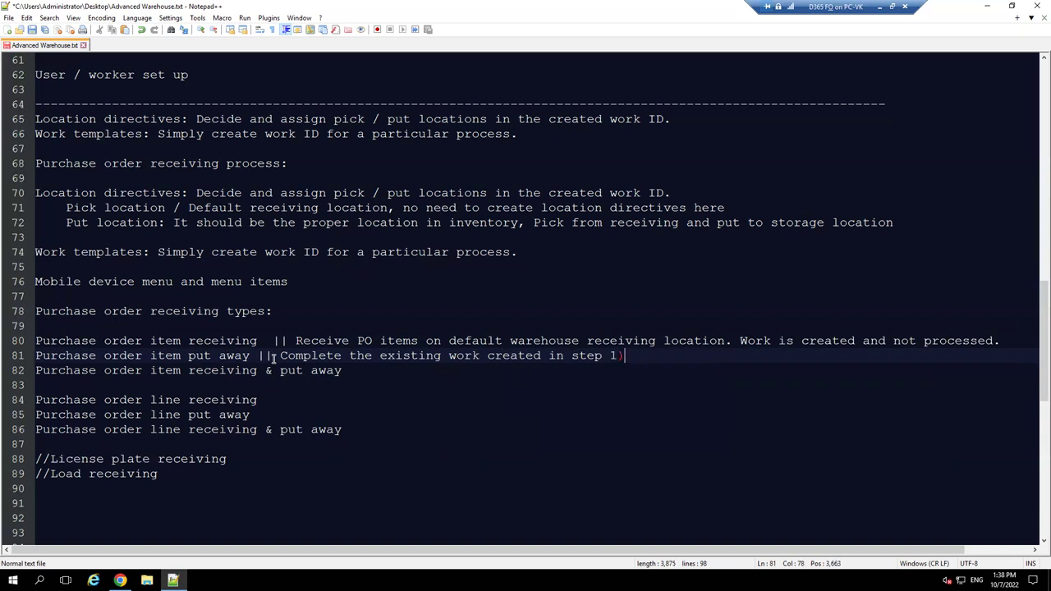
key("BackSpace")
key("BackSpace")
type("above step.")
key("Return")
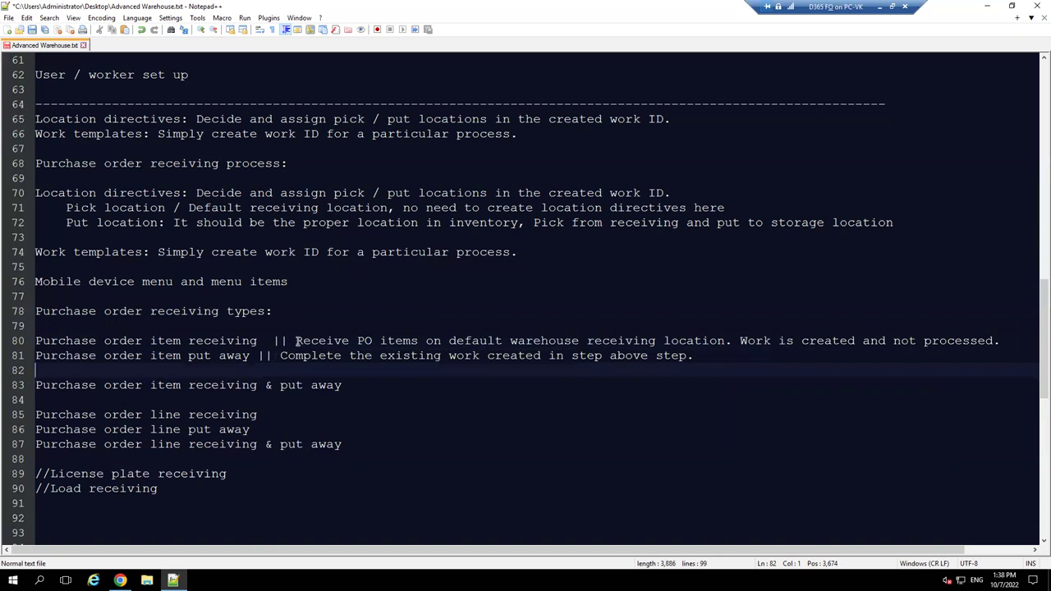
- Add '|| Receive and transfer the items to correct put locations.' to the end of line 83
left_click_drag(295, 340, 414, 343)
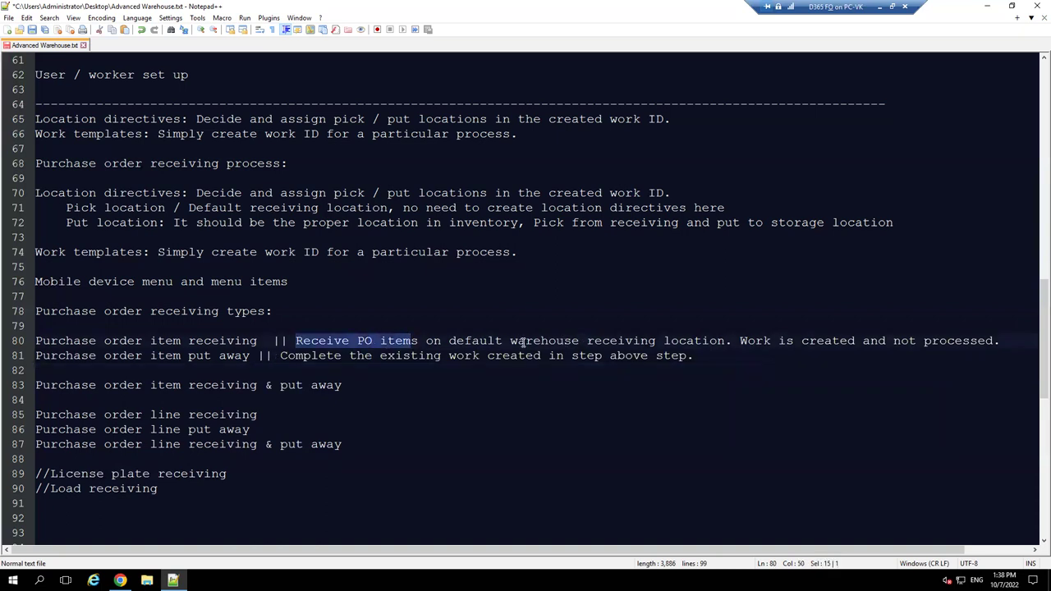
left_click_drag(504, 340, 659, 339)
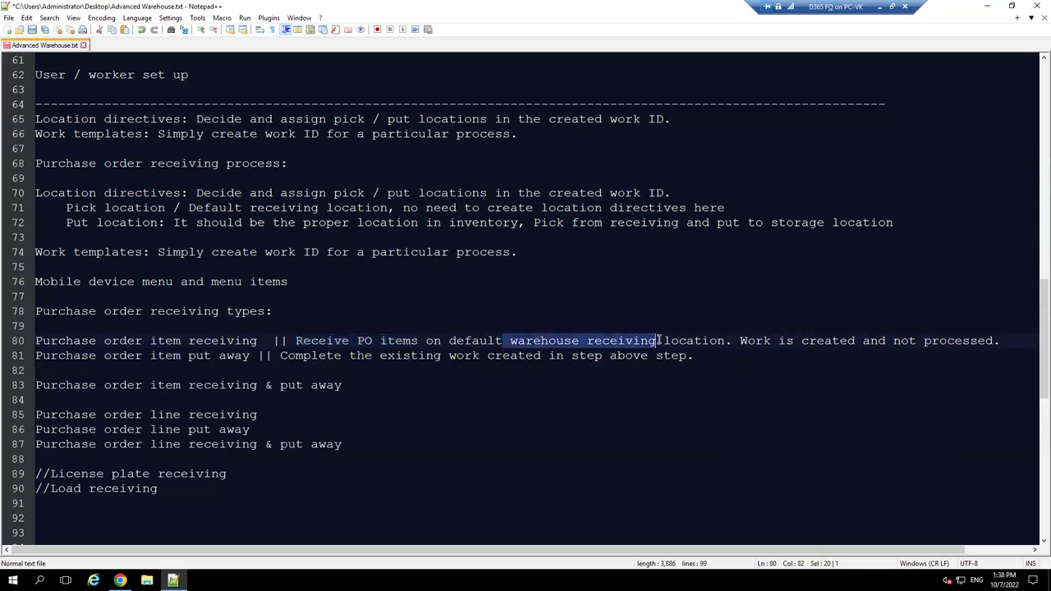
left_click_drag(756, 340, 833, 340)
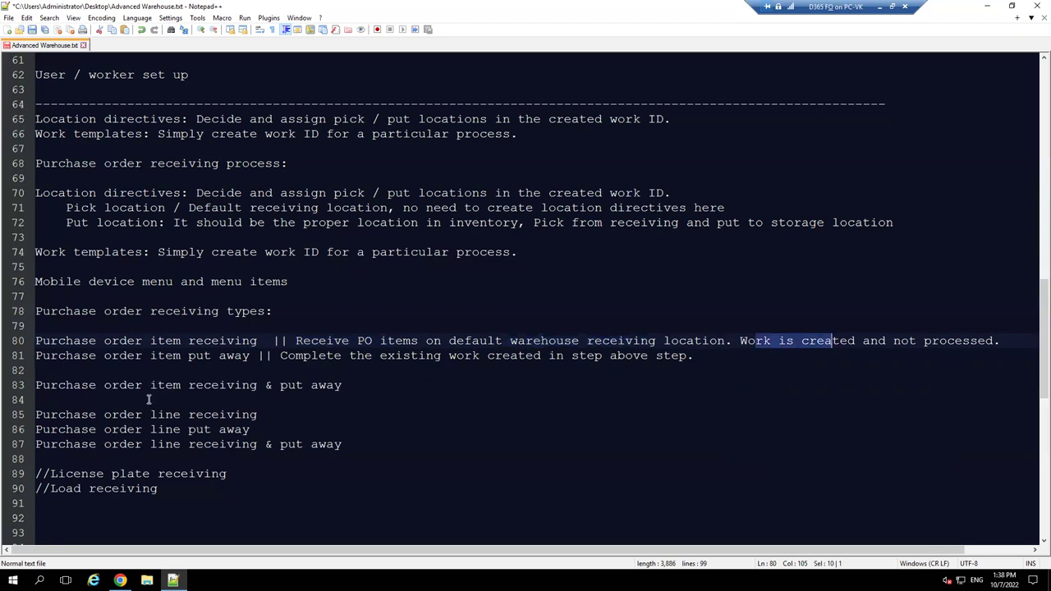
left_click(382, 385)
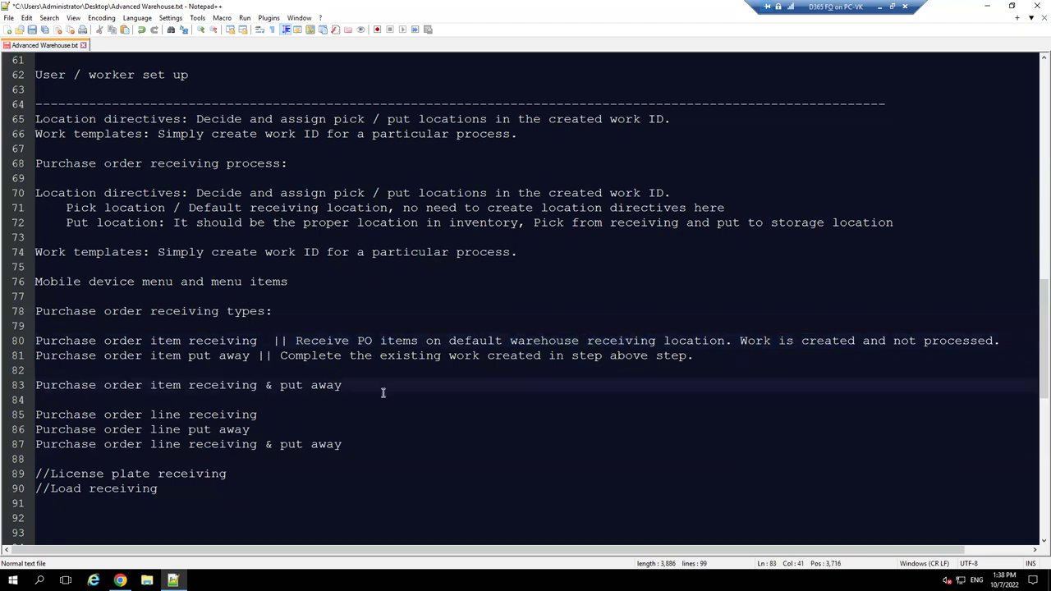
type("|| ")
type("Above")
key("BackSpace")
key("BackSpace")
key("BackSpace")
key("BackSpace")
key("BackSpace")
key("BackSpace")
type("recei")
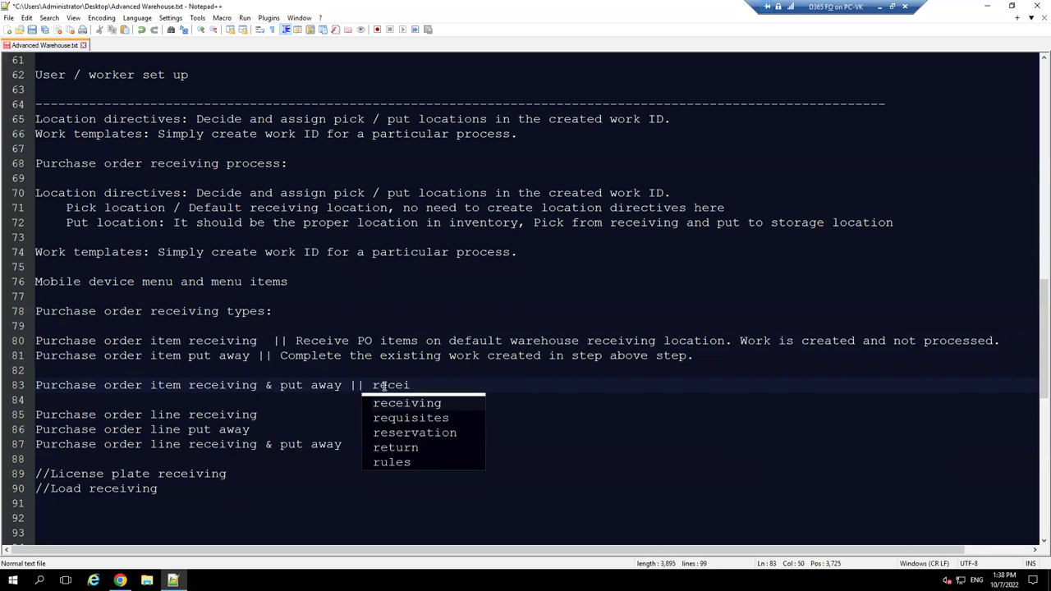
key("BackSpace")
key("BackSpace")
key("BackSpace")
key("BackSpace")
key("BackSpace")
type("Re")
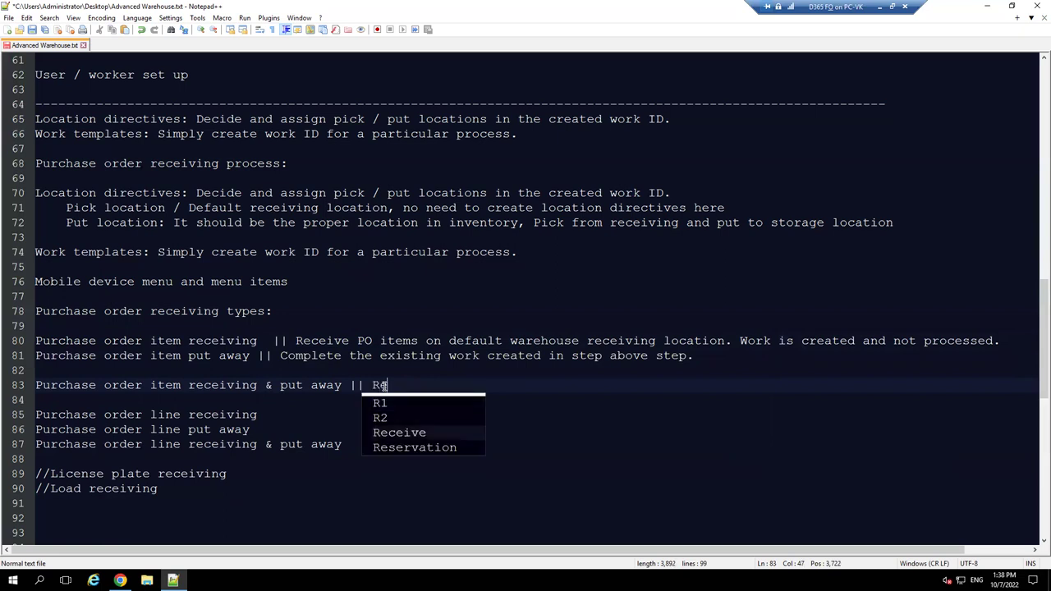
type("ceive and ")
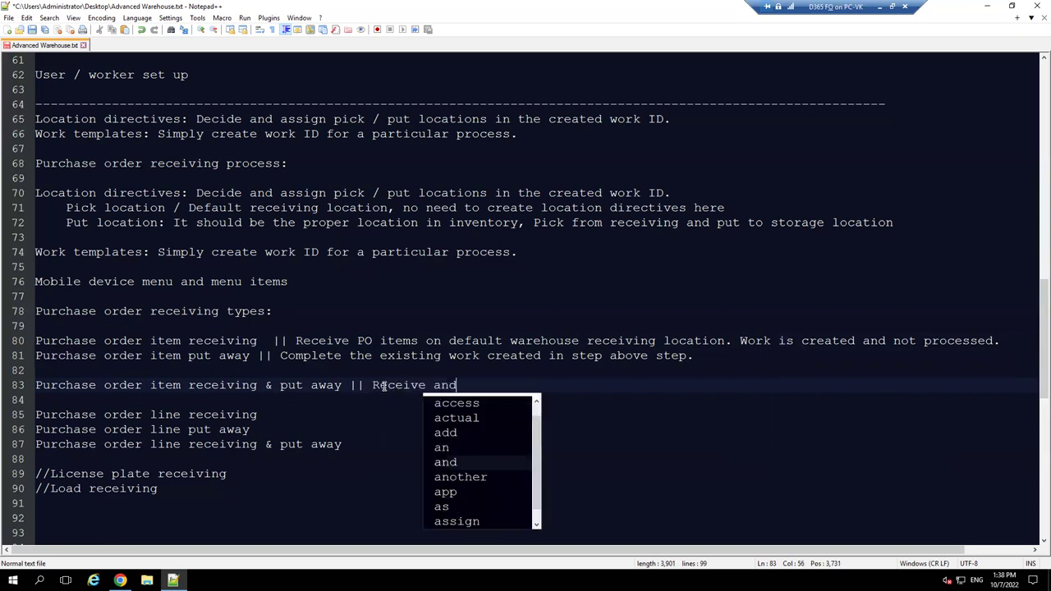
type("typed")
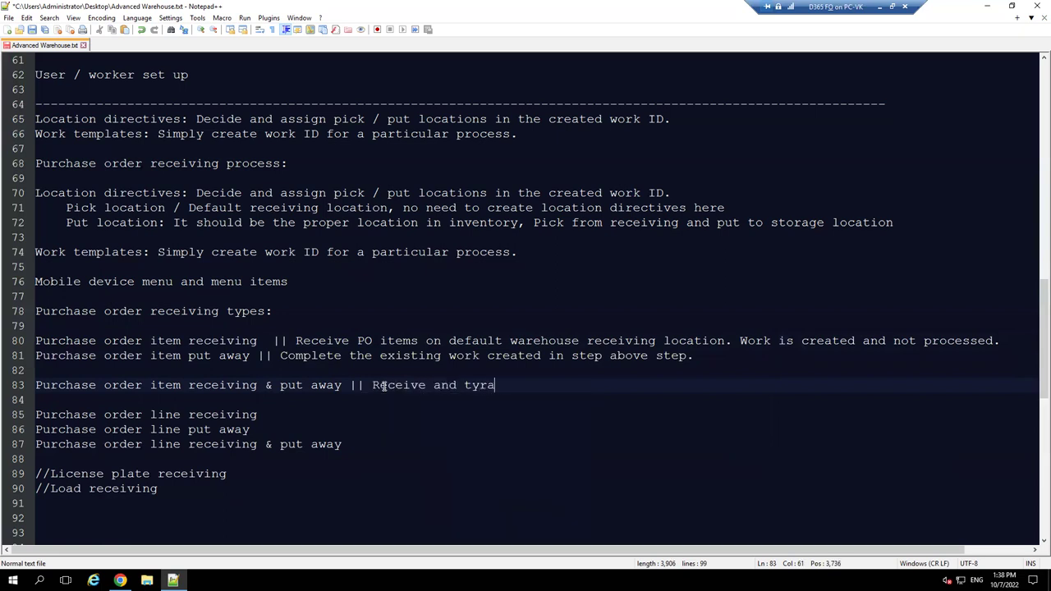
key("BackSpace")
key("BackSpace")
key("BackSpace")
key("BackSpace")
type("ransfe")
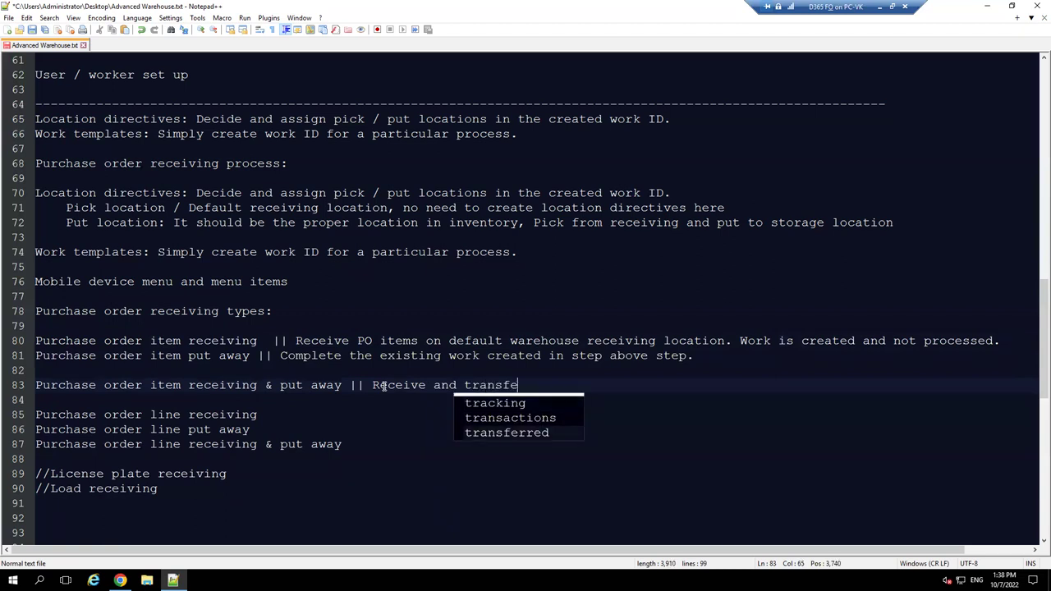
type("r ")
type("the ite")
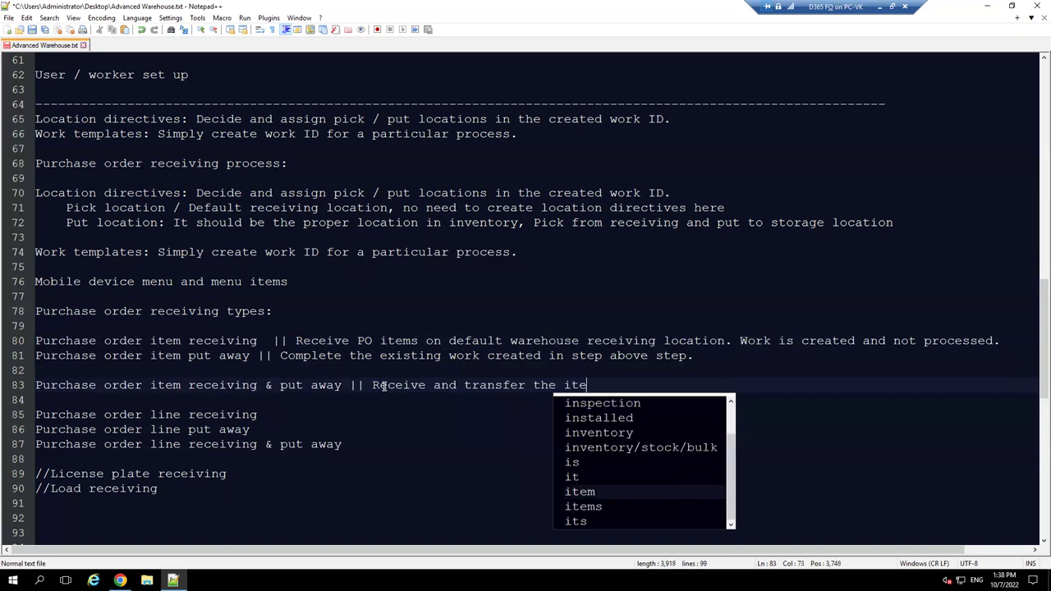
type("ms to corr")
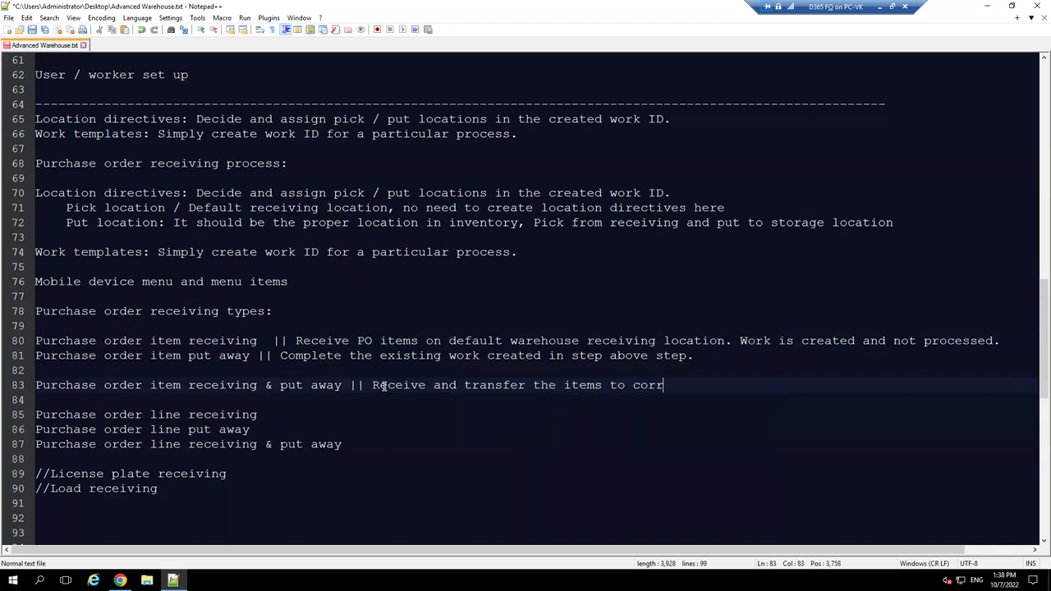
type("ect pu")
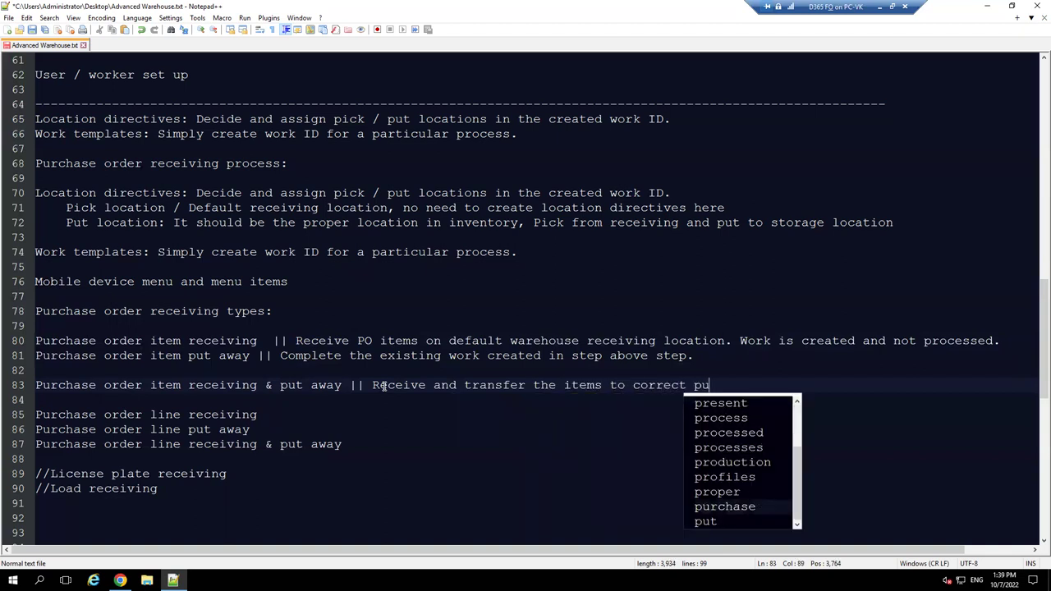
type("t location")
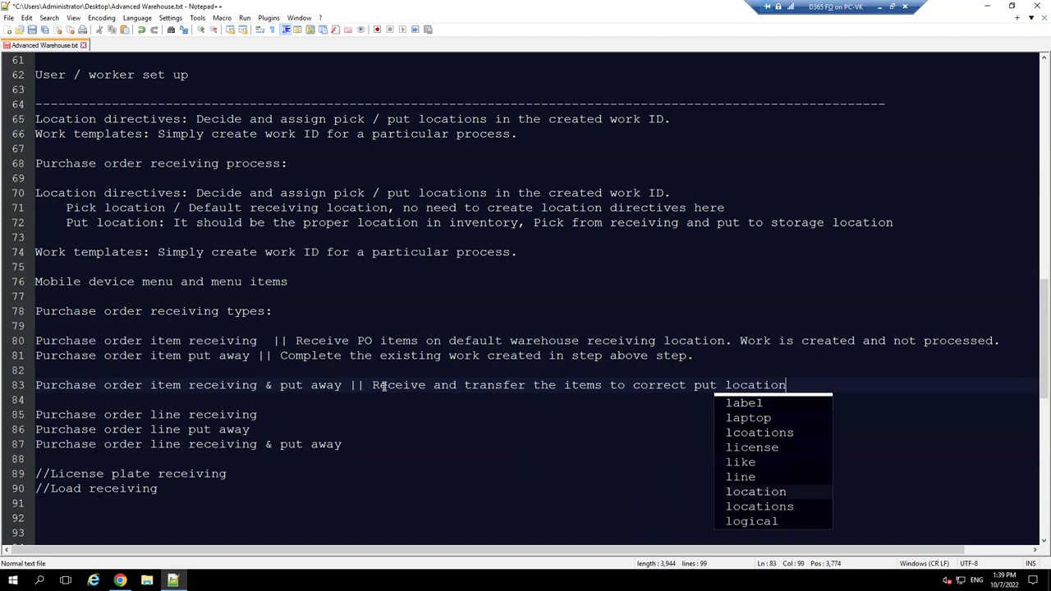
type("s.")
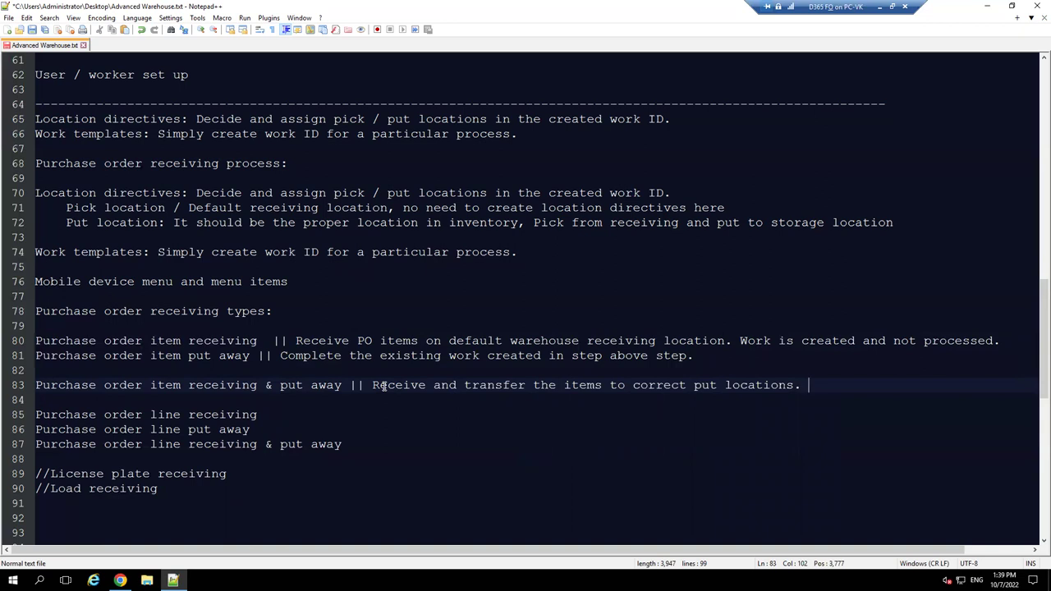
- Compare the 'item' and 'line' wording, then delete the empty line above line 83
left_click_drag(337, 447, 184, 415)
left_click(238, 382)
left_click(175, 340)
double_click(175, 340)
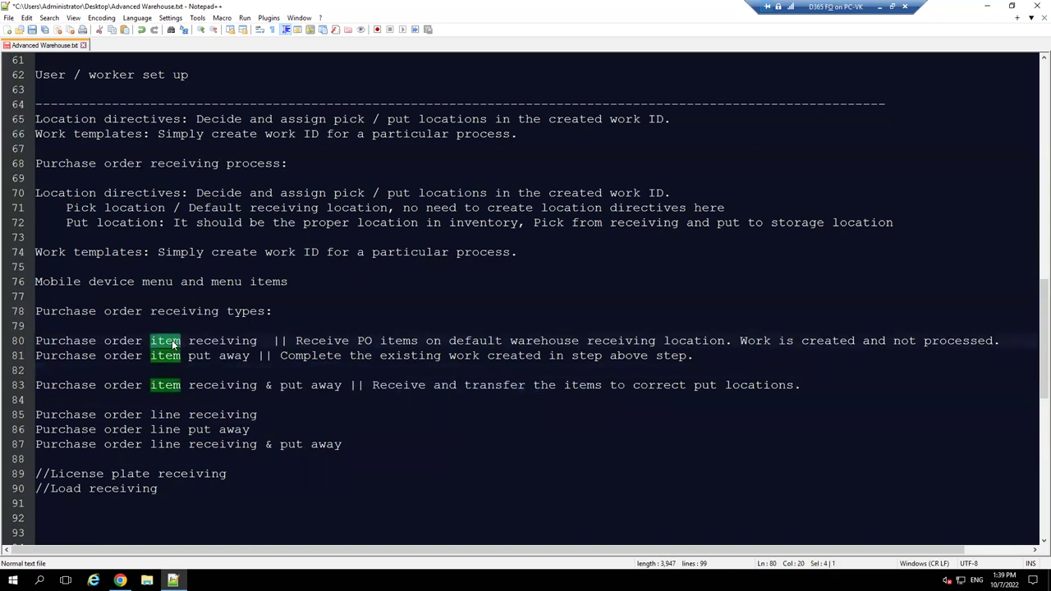
double_click(173, 415)
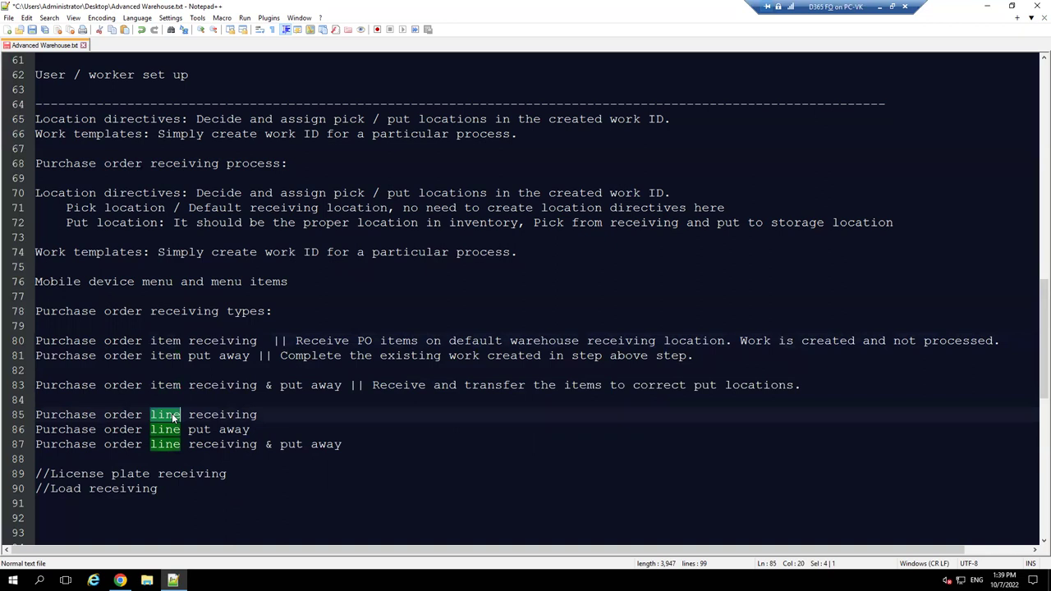
left_click(173, 414)
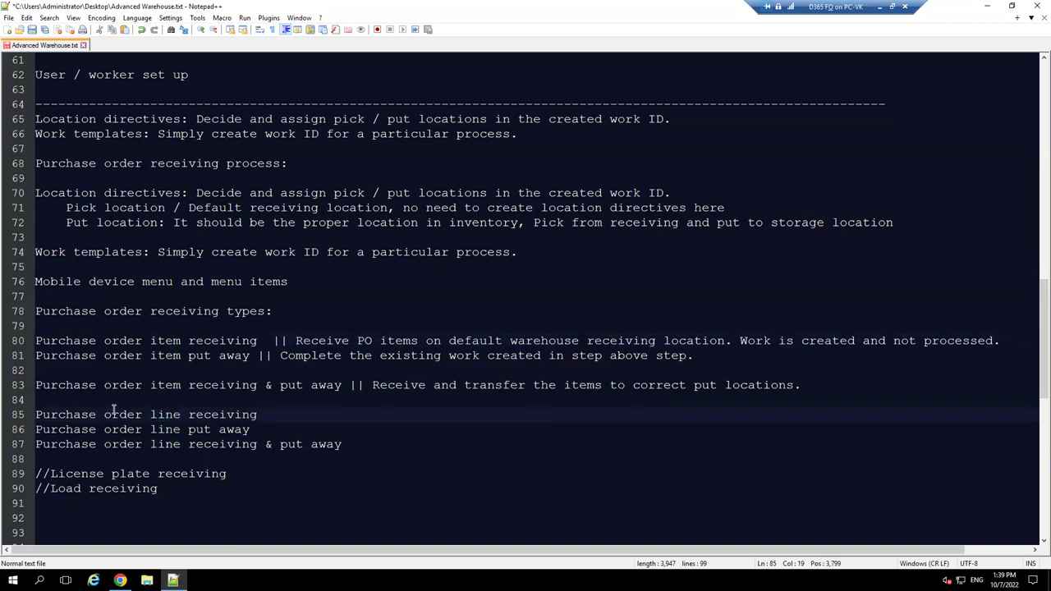
left_click(36, 385)
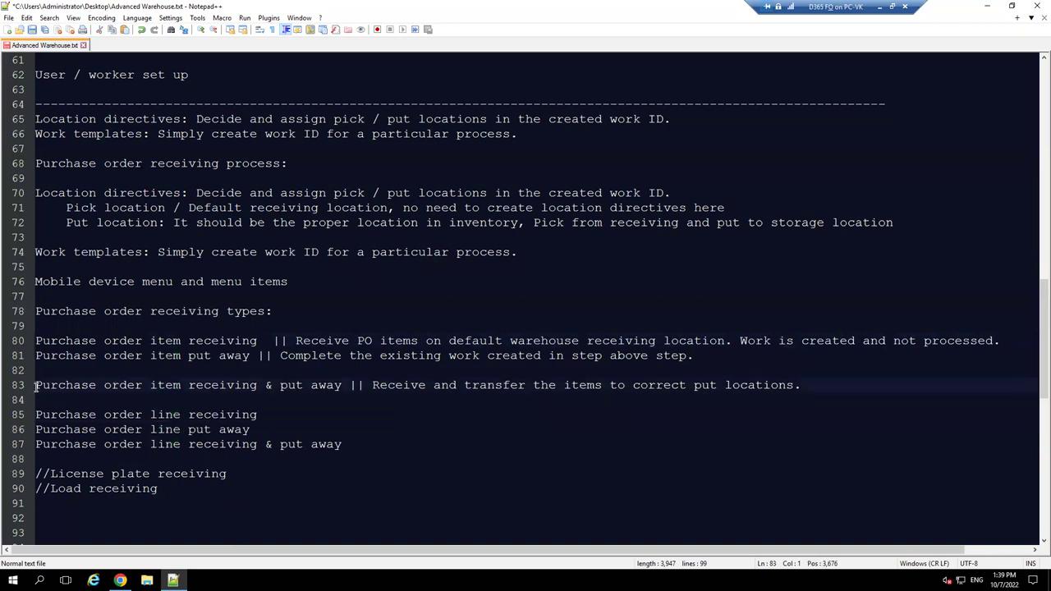
key("BackSpace")
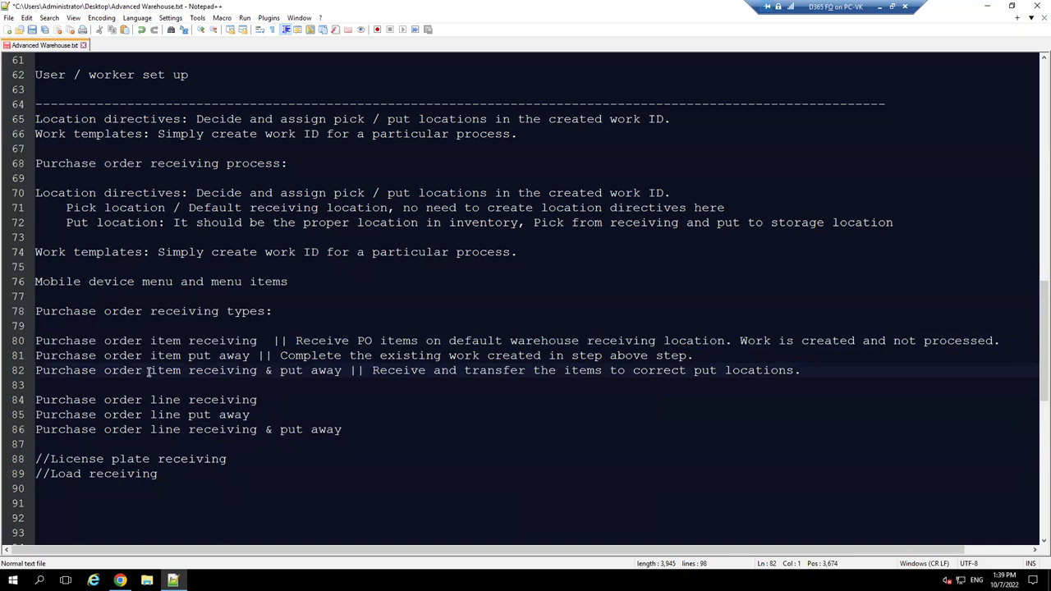
- Highlight every occurrence of 'item' and 'line' across the purchase order receiving types
left_click_drag(362, 437, 51, 340)
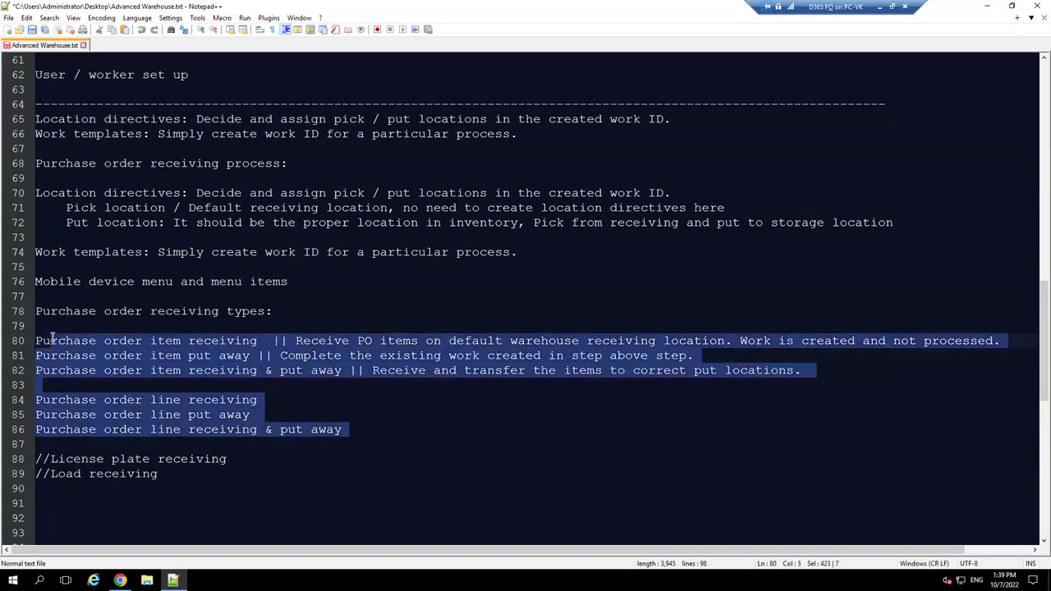
left_click(202, 399)
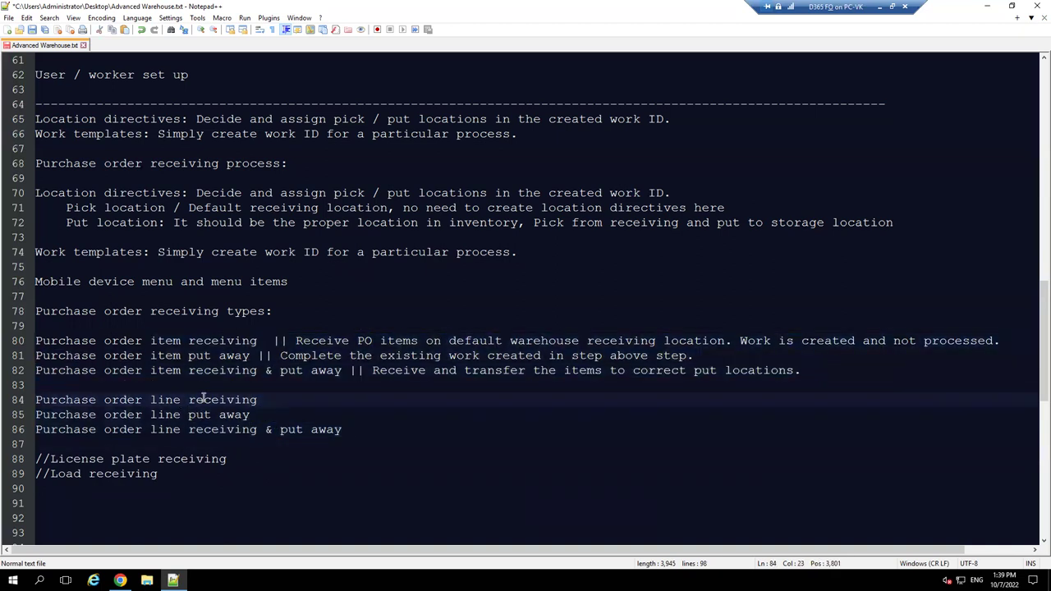
left_click(175, 340)
double_click(174, 340)
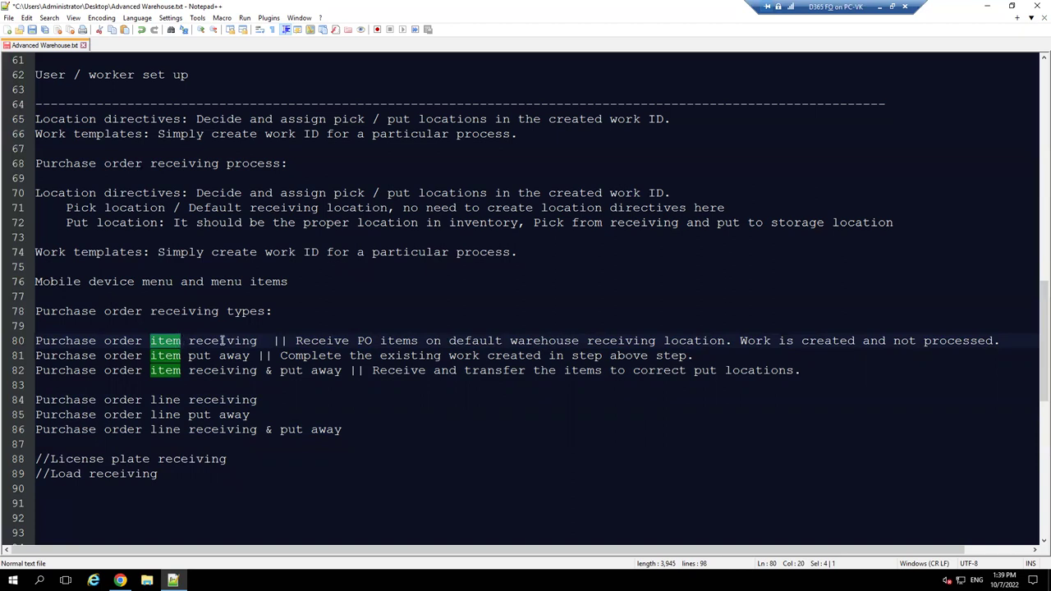
left_click(176, 400)
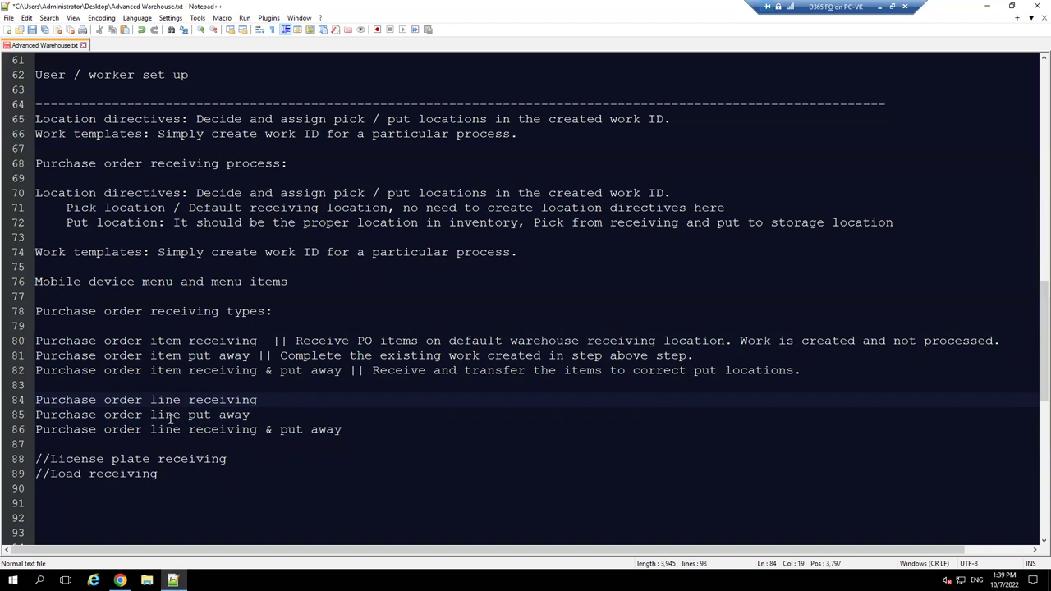
double_click(172, 400)
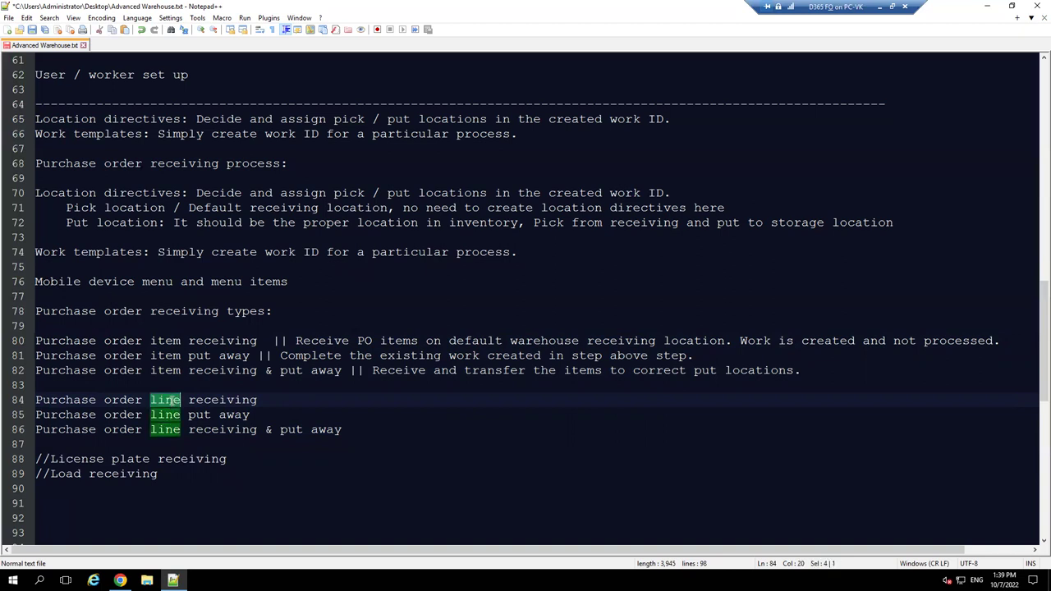
left_click(173, 400)
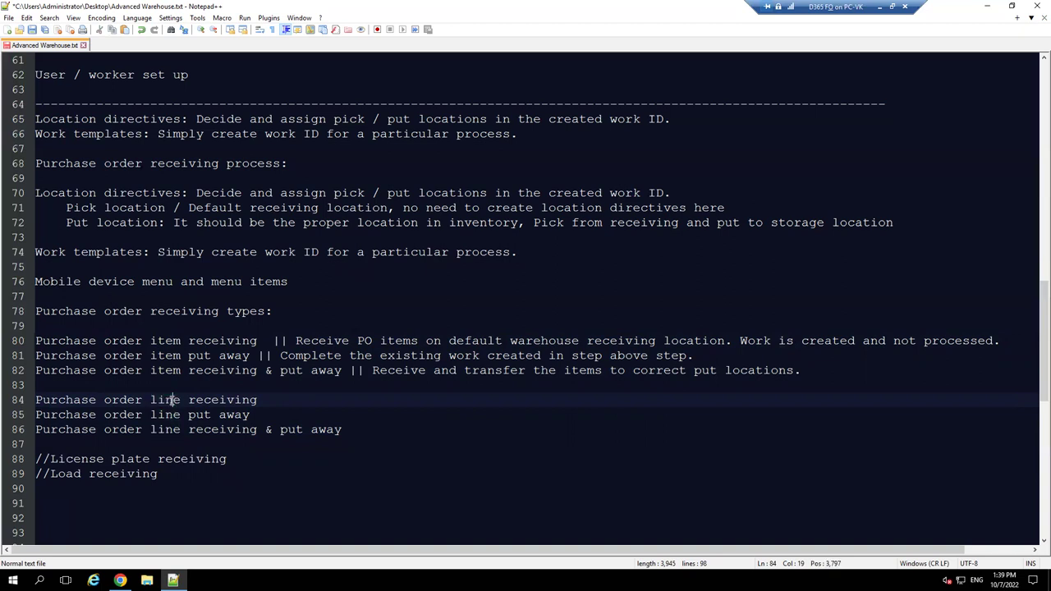
- Re-check the three purchase order line entries, then return to the Location directives page
double_click(176, 357)
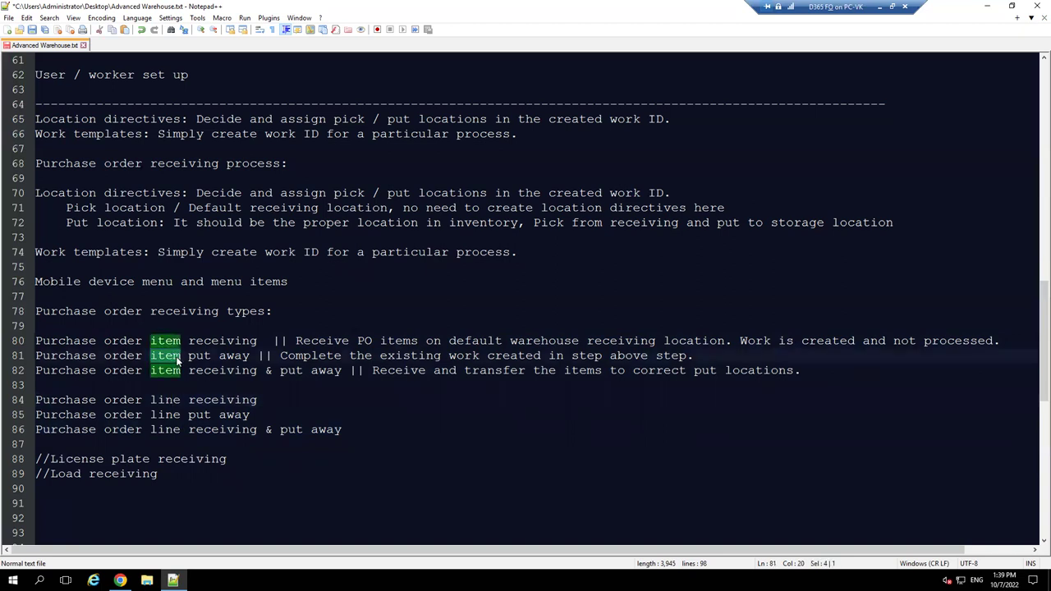
double_click(170, 401)
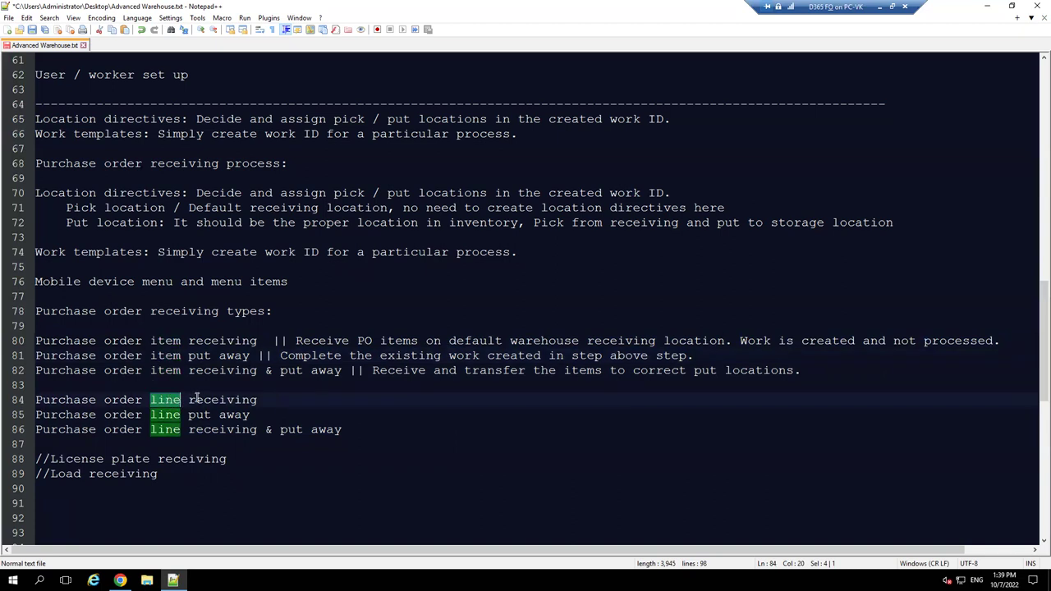
left_click(197, 399)
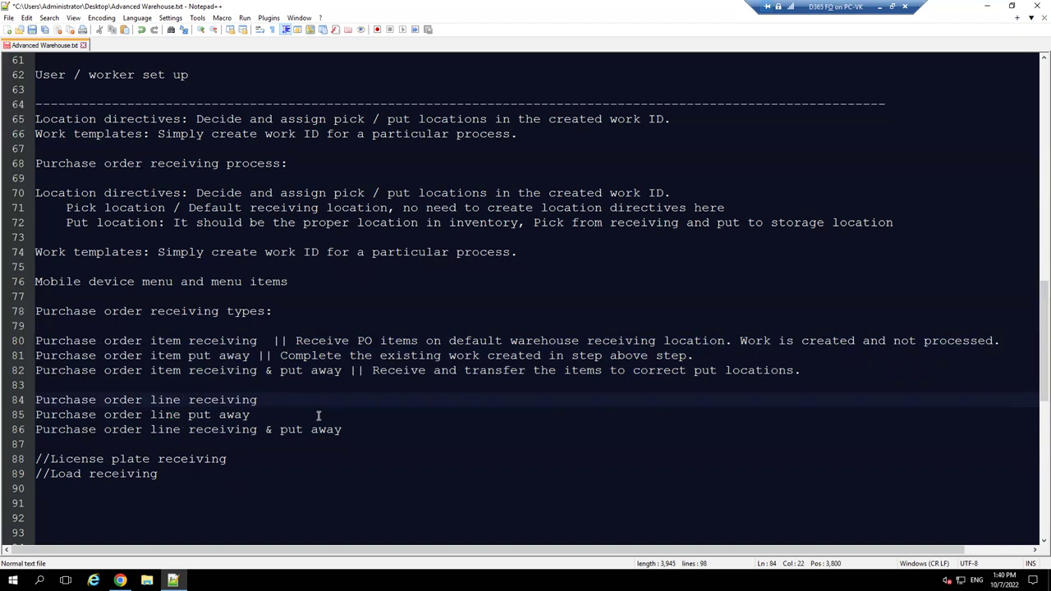
left_click_drag(366, 427, 119, 401)
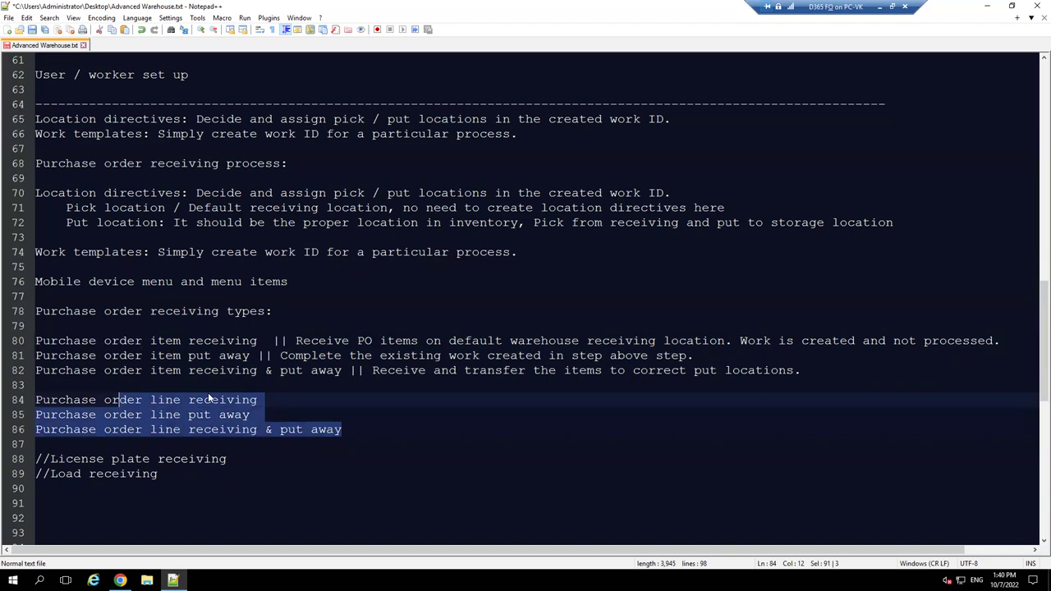
left_click(221, 370)
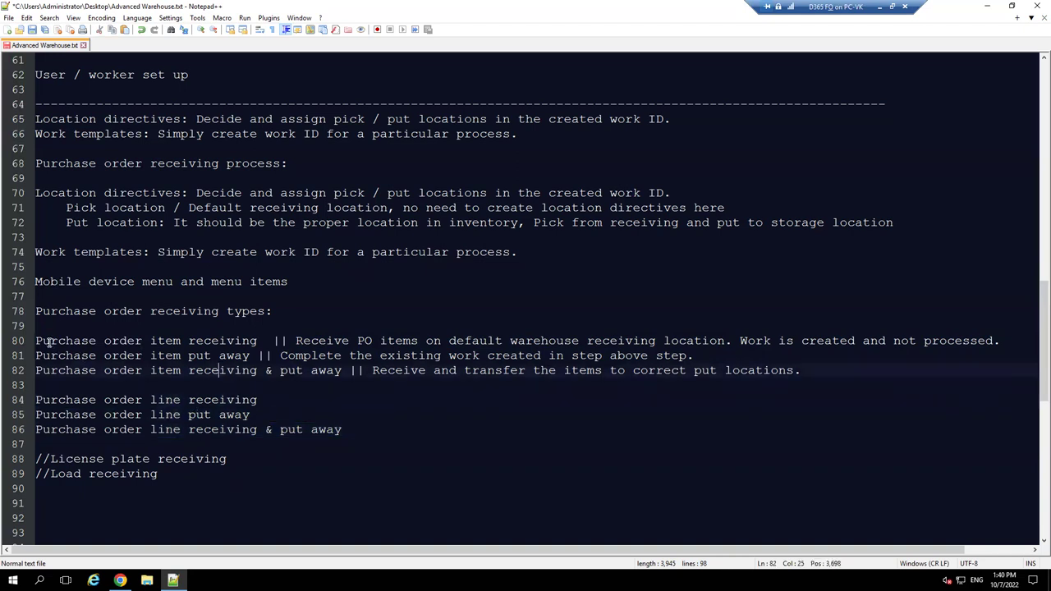
left_click_drag(36, 340, 259, 340)
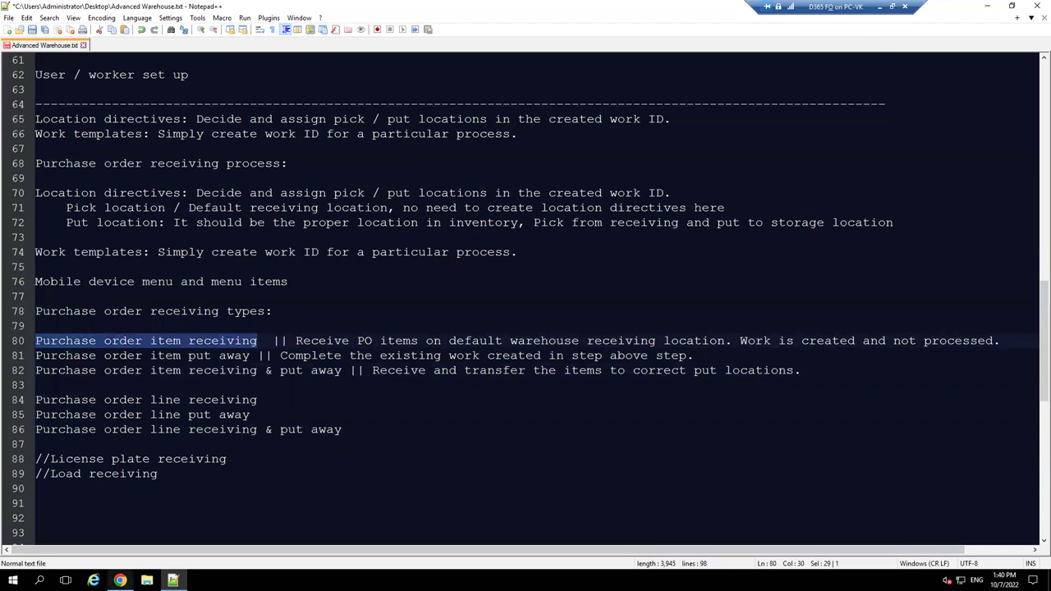
left_click(120, 581)
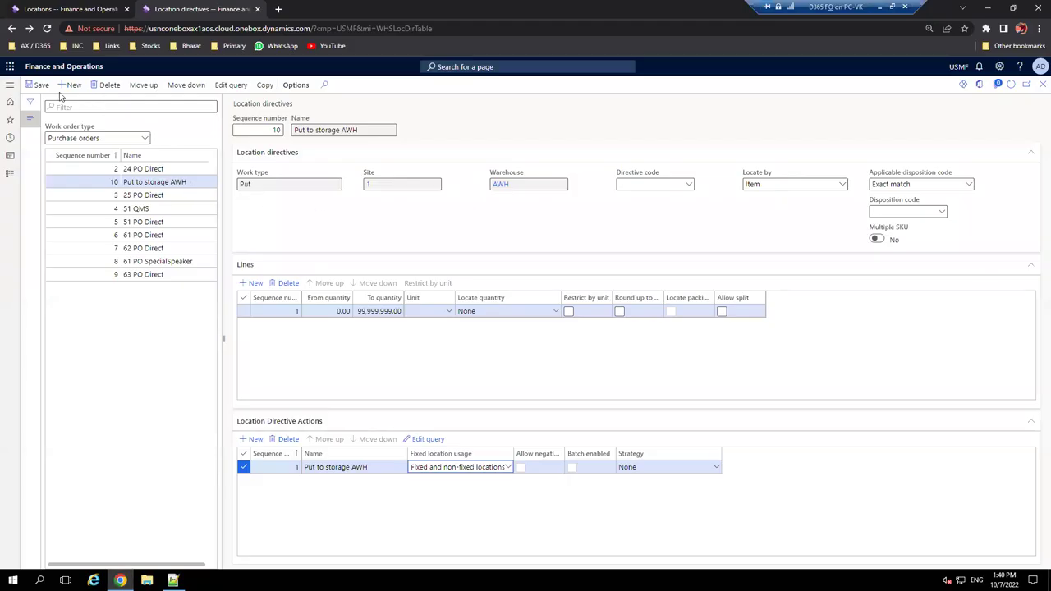
- Open Warehouse management > Setup > Mobile device > Mobile device menu items
left_click(10, 84)
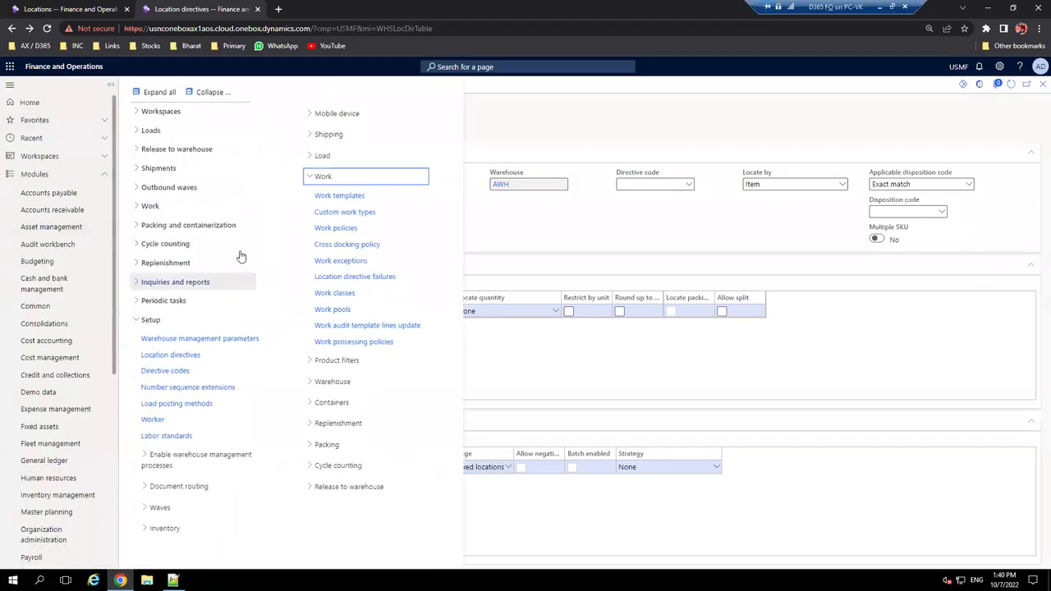
left_click(209, 91)
left_click(151, 319)
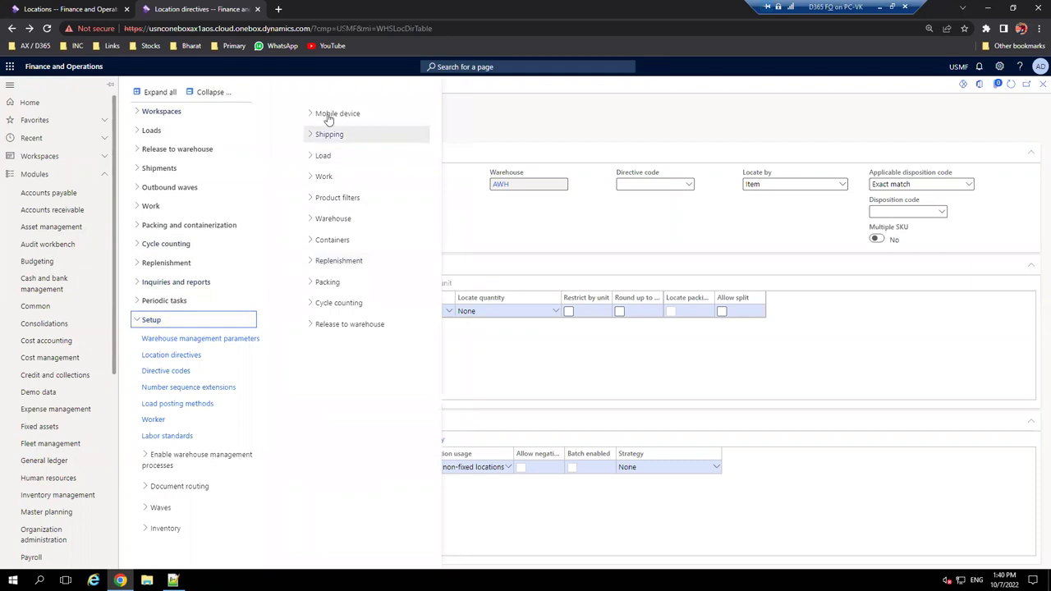
left_click(329, 114)
left_click(380, 152)
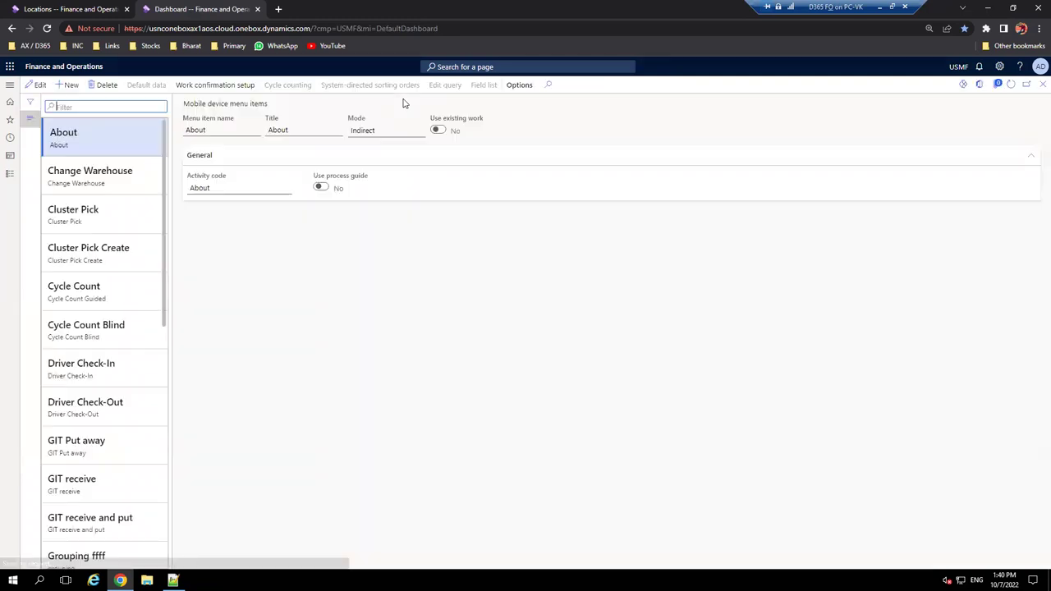
- Create a new menu item with name and title 'VK PO Receive'
left_click(69, 85)
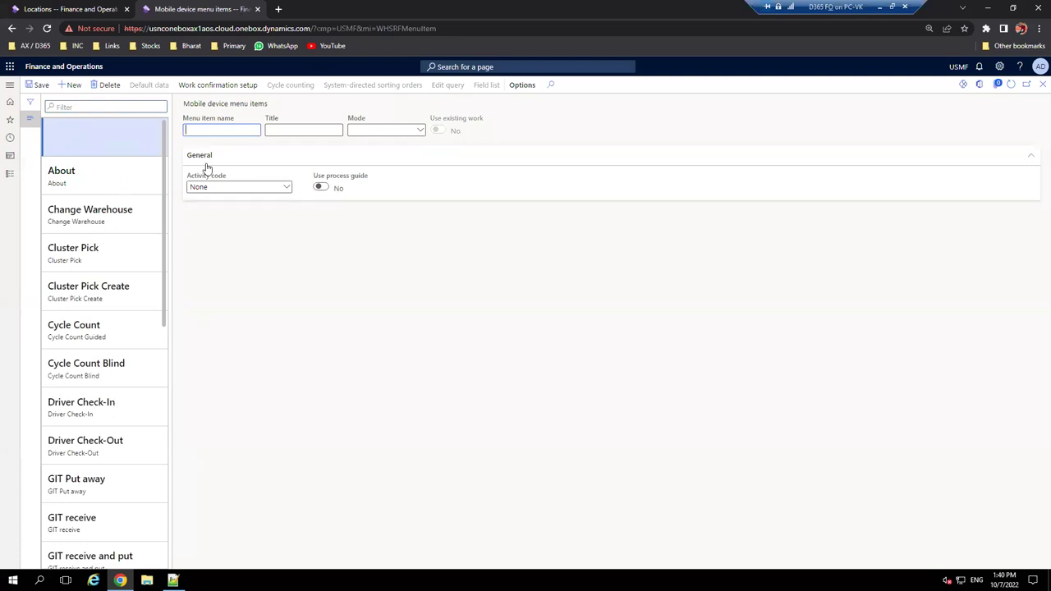
type("VK")
type(" Recei")
key("BackSpace")
key("BackSpace")
type("ive")
key("BackSpace")
key("BackSpace")
key("BackSpace")
key("BackSpace")
type("O Receive")
left_click_drag(232, 129, 160, 128)
key("ctrl+c")
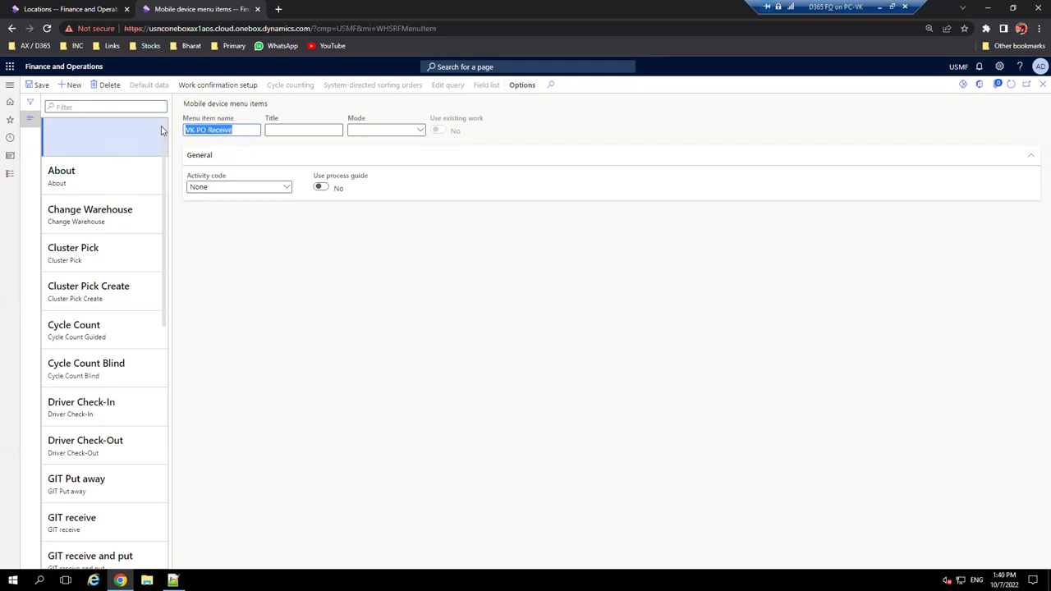
left_click(294, 128)
key("ctrl+v")
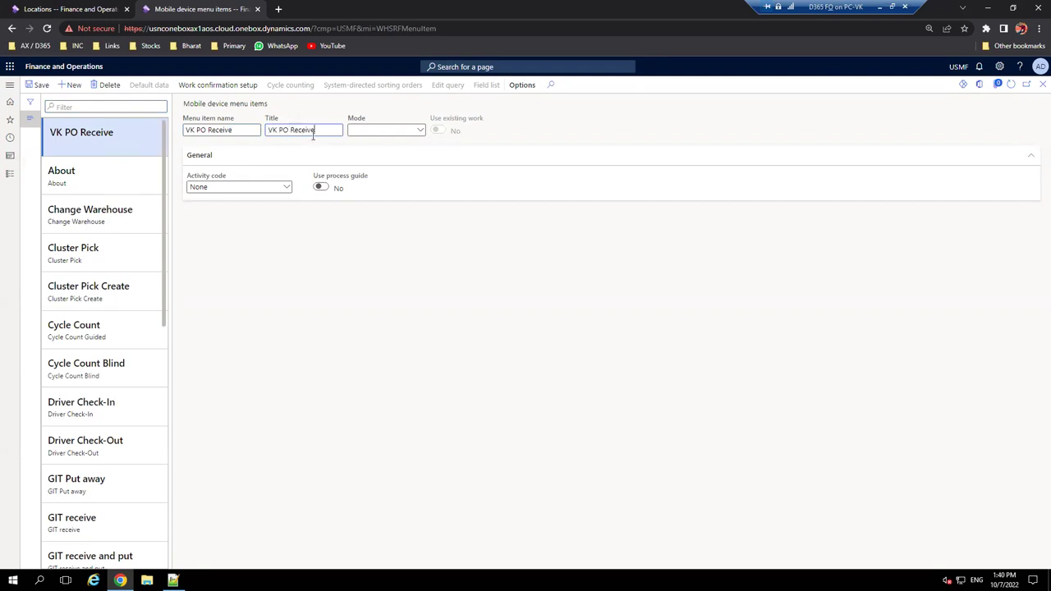
- Set the menu item's mode to Work, then switch to the Notepad++ notes
left_click(421, 131)
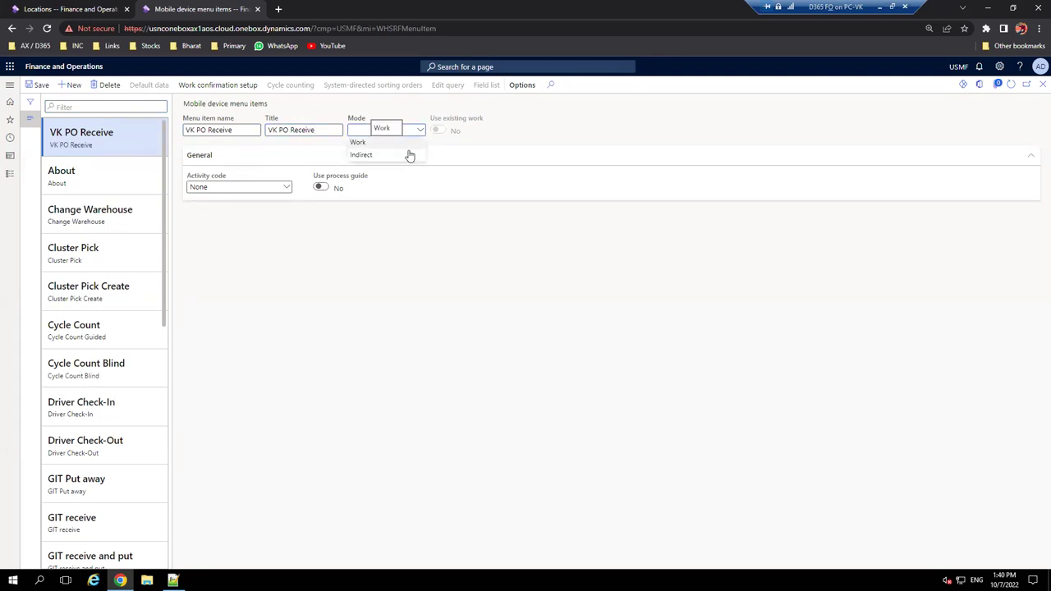
left_click(409, 155)
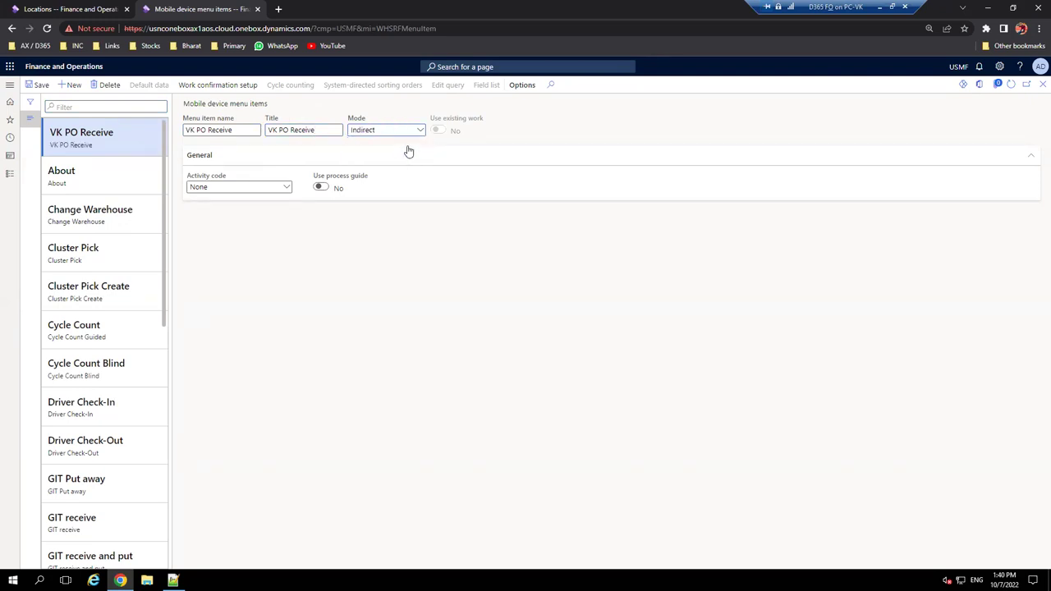
left_click(287, 188)
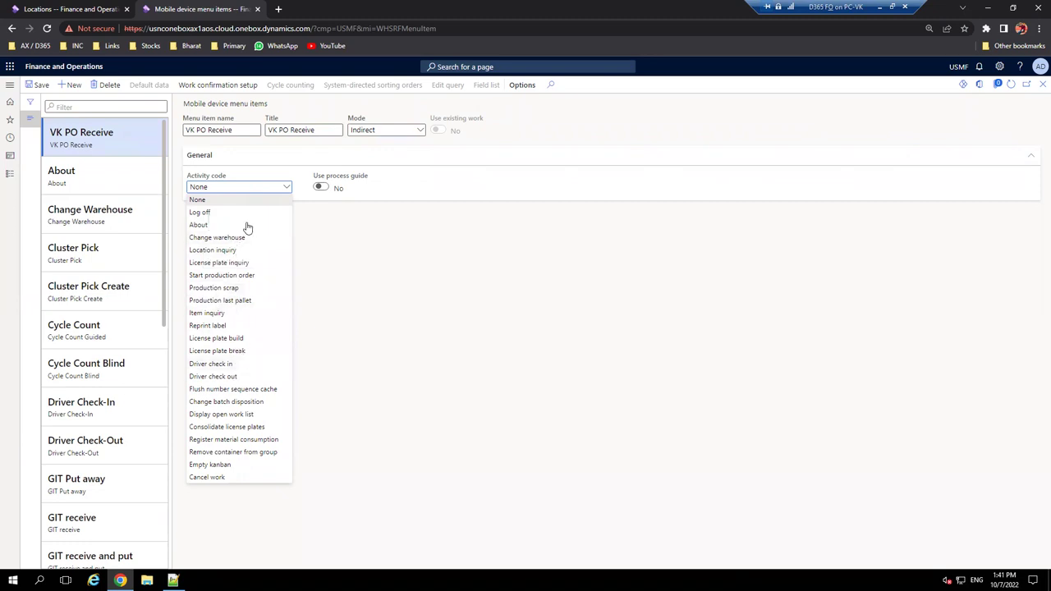
left_click(419, 134)
left_click(420, 133)
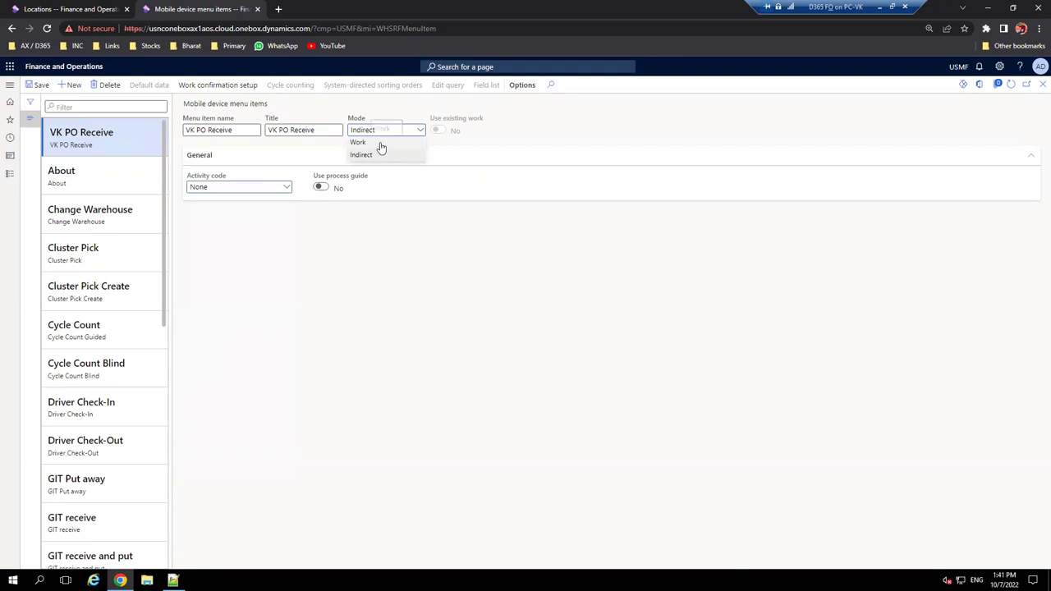
left_click(380, 145)
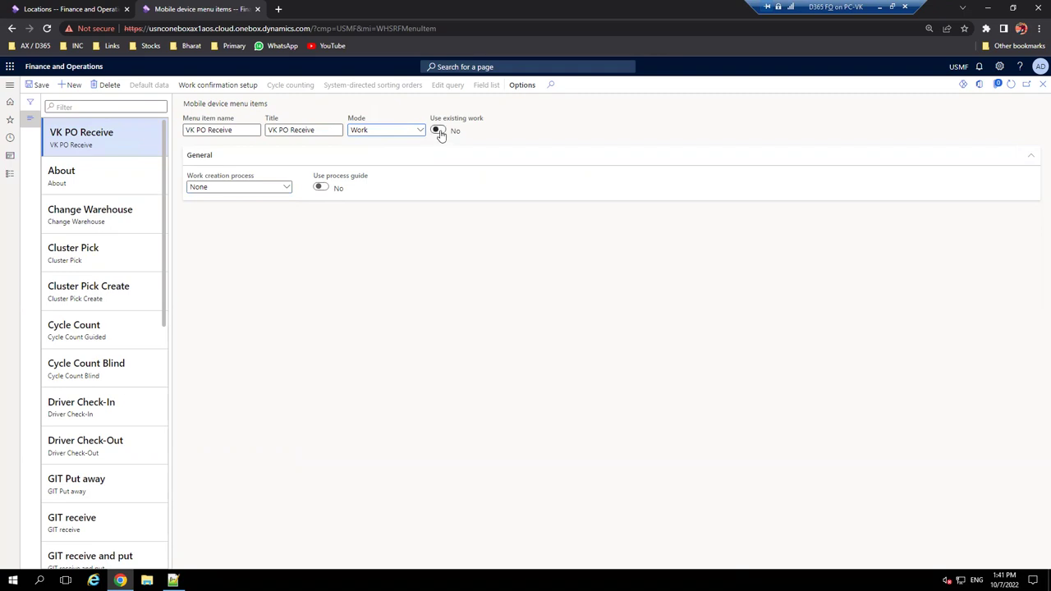
left_click(172, 581)
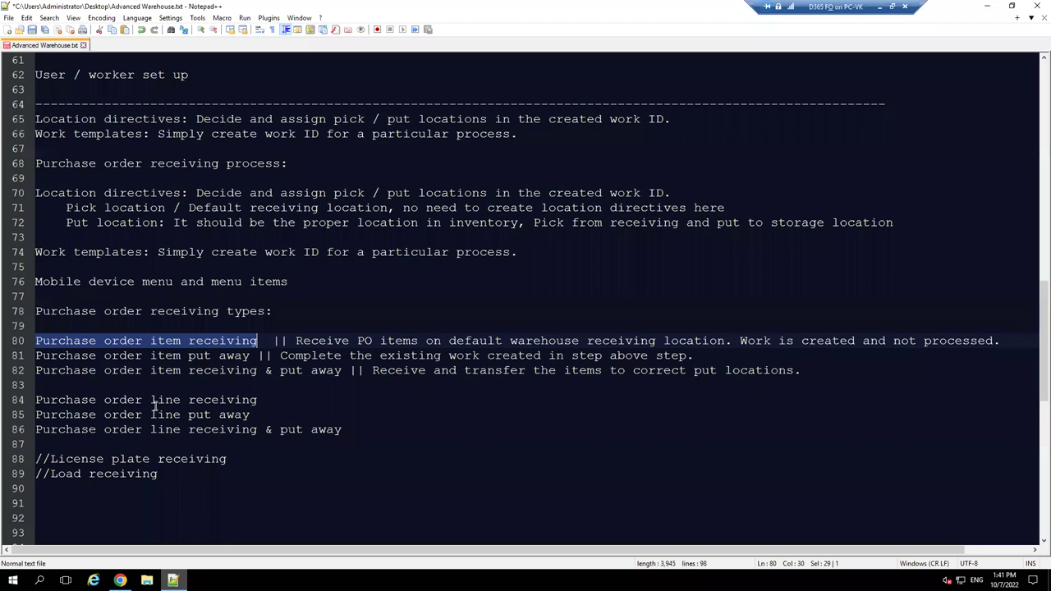
- Mark 'order item put' on line 81 and go back to the menu item form
left_click_drag(104, 356, 212, 356)
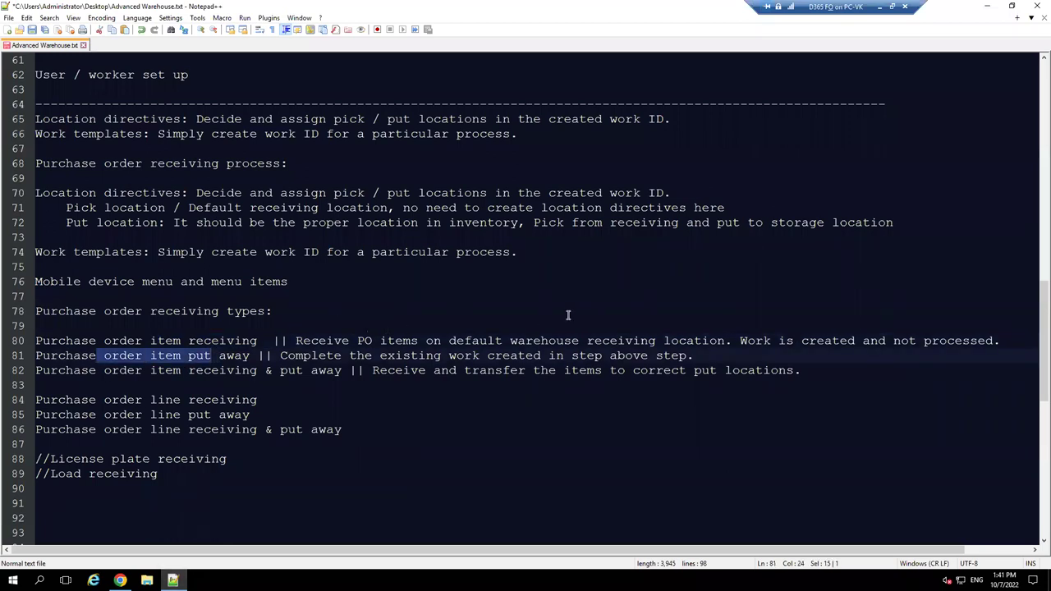
left_click(985, 9)
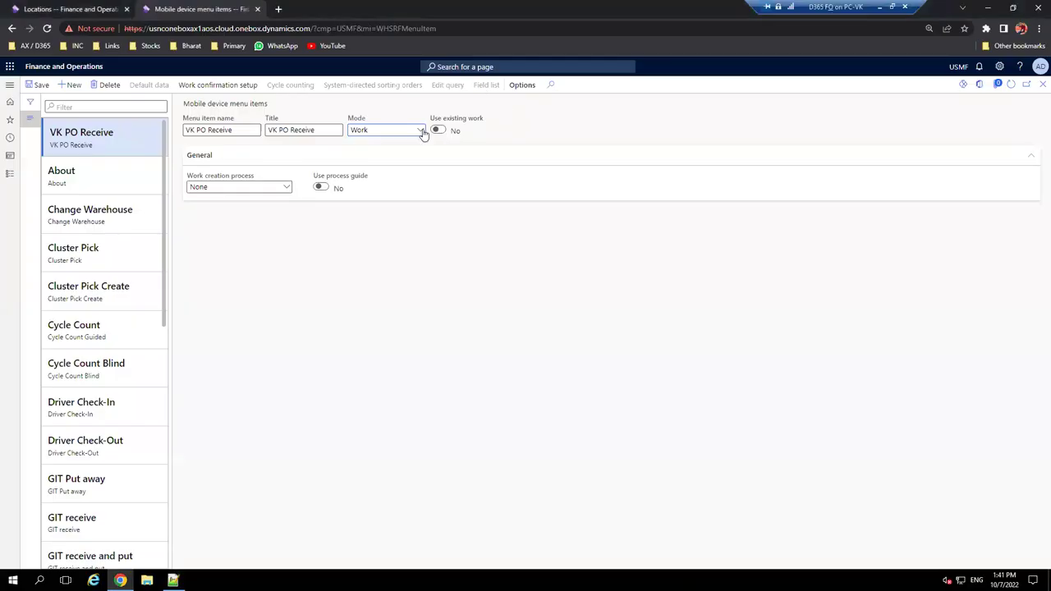
- Set Work creation process to Purchase order item receiving
left_click(286, 188)
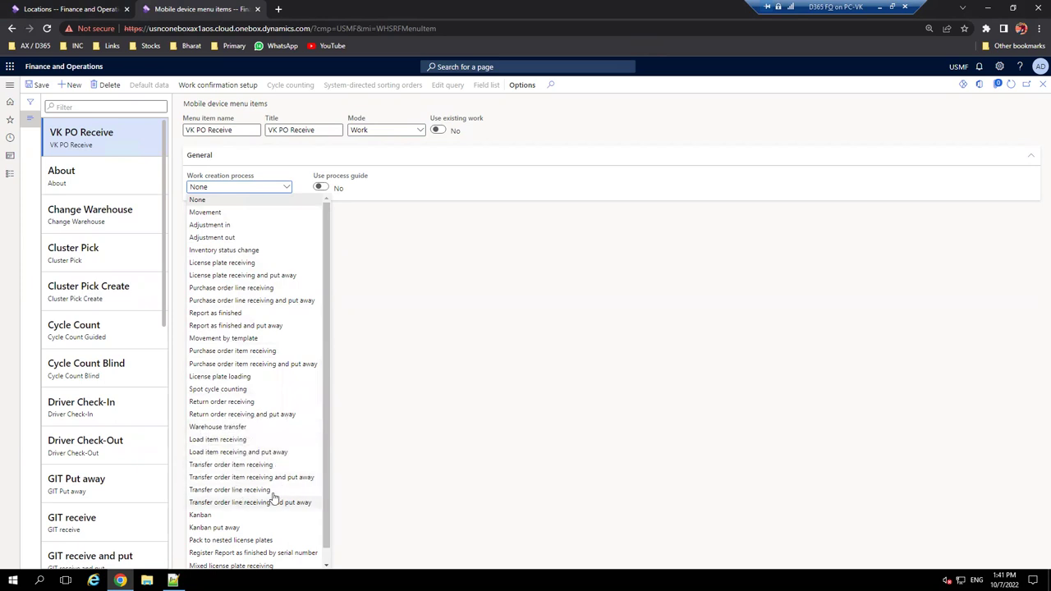
scroll(283, 496, "down", 1)
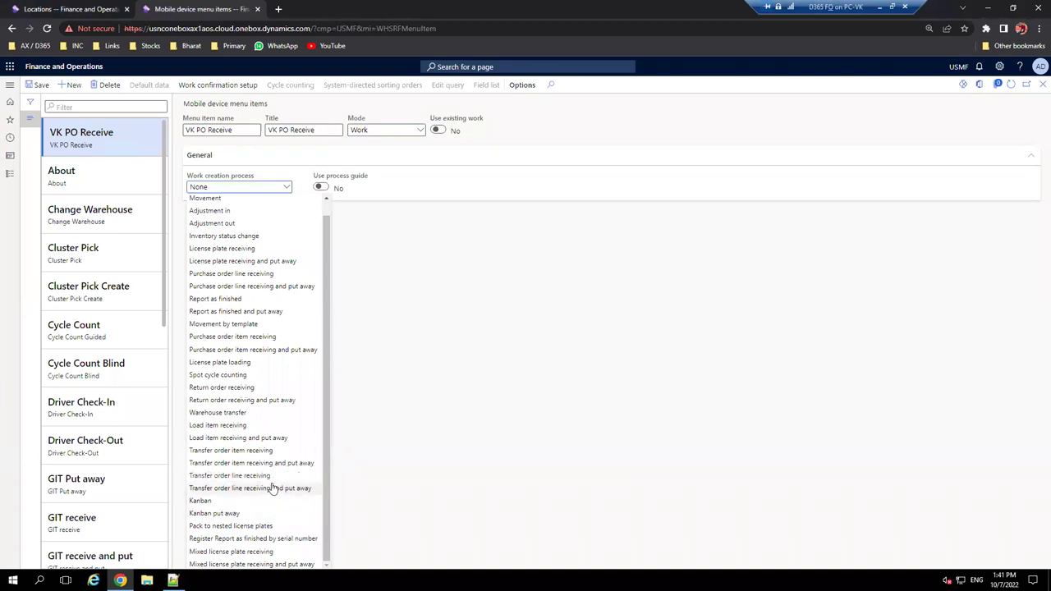
scroll(265, 499, "up", 1)
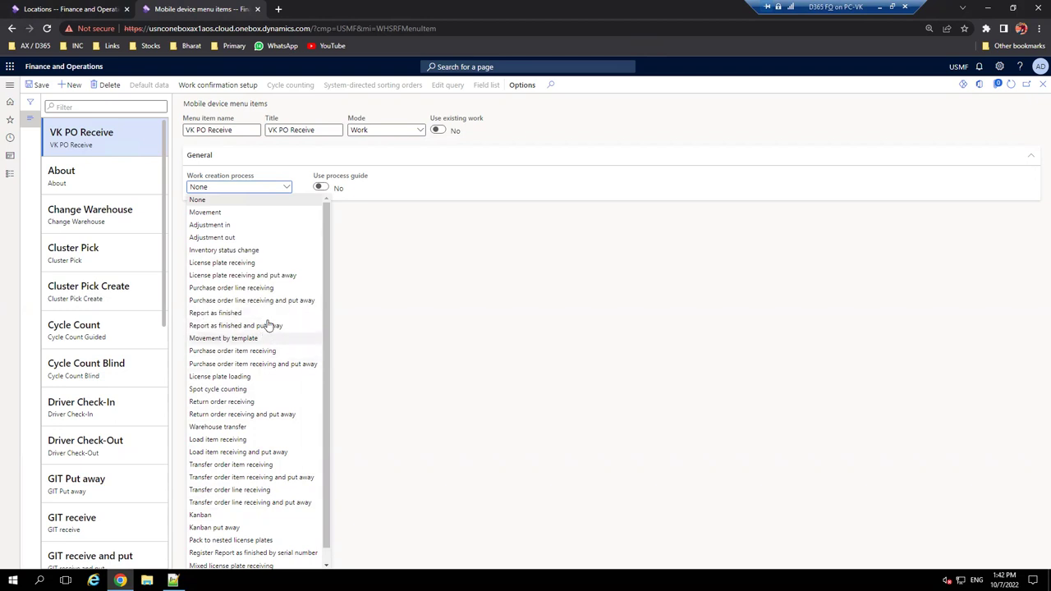
left_click(257, 352)
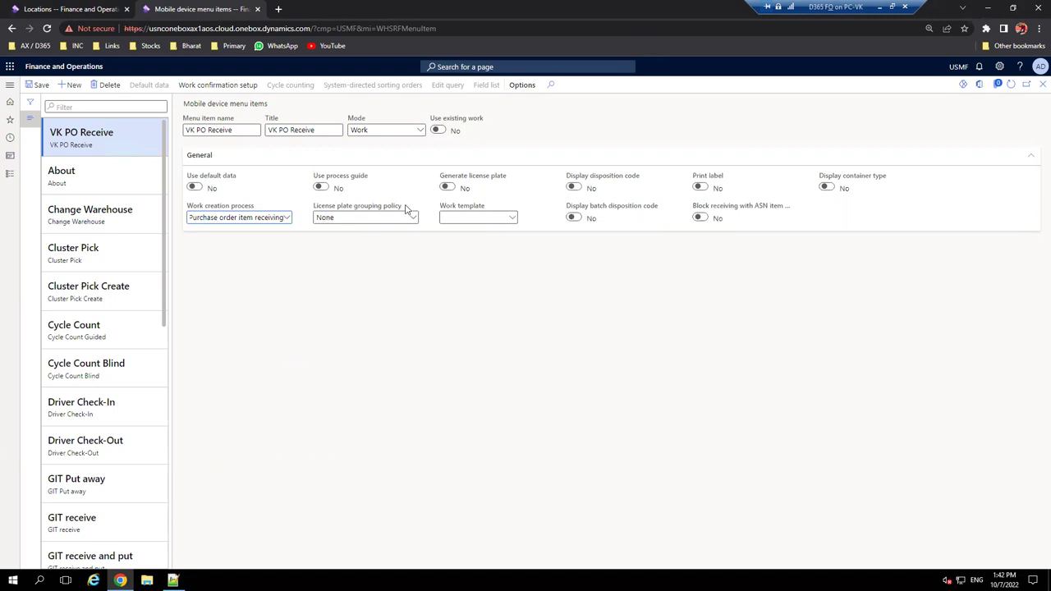
- Turn Display disposition code to Yes, then bring Notepad++ to the front
mouse_move(404, 208)
left_click(574, 187)
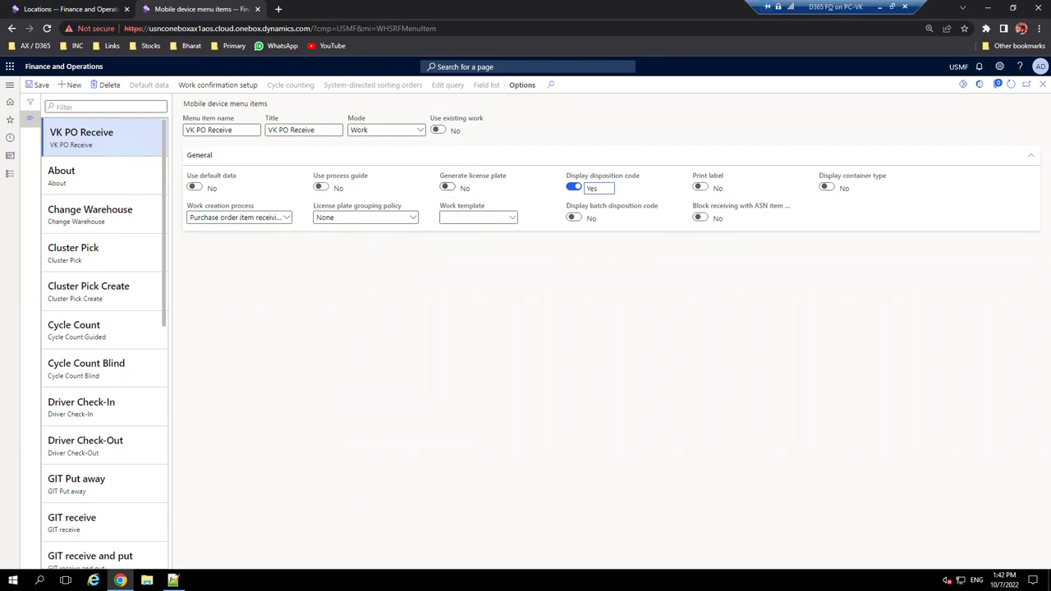
mouse_move(173, 580)
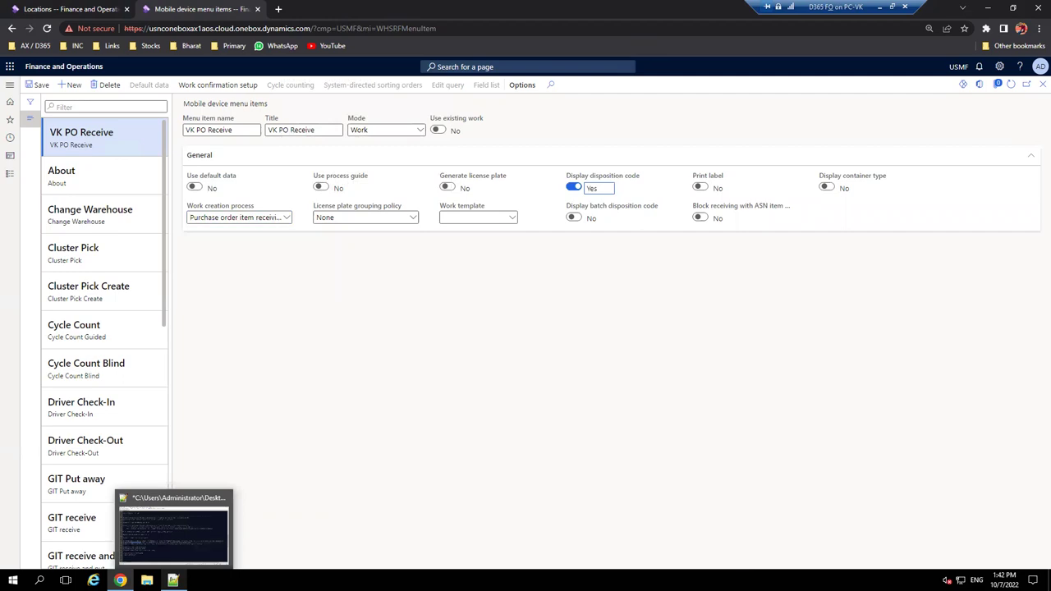
left_click(173, 533)
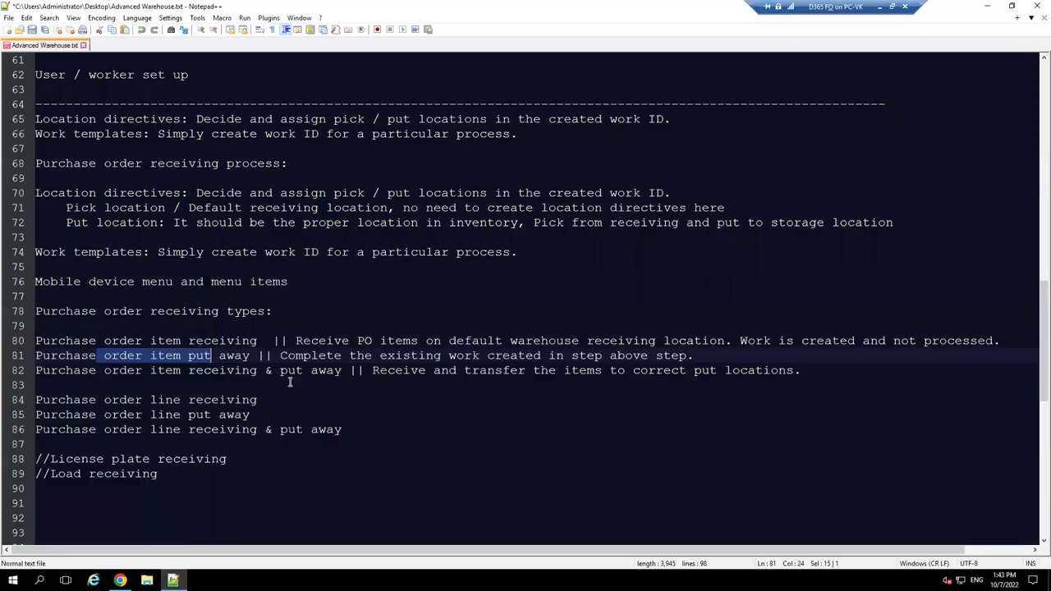
- Scroll through the Advanced Warehouse.txt notes reviewing location profiles, then hide Notepad++
scroll(273, 384, "up", 5)
scroll(273, 384, "up", 4)
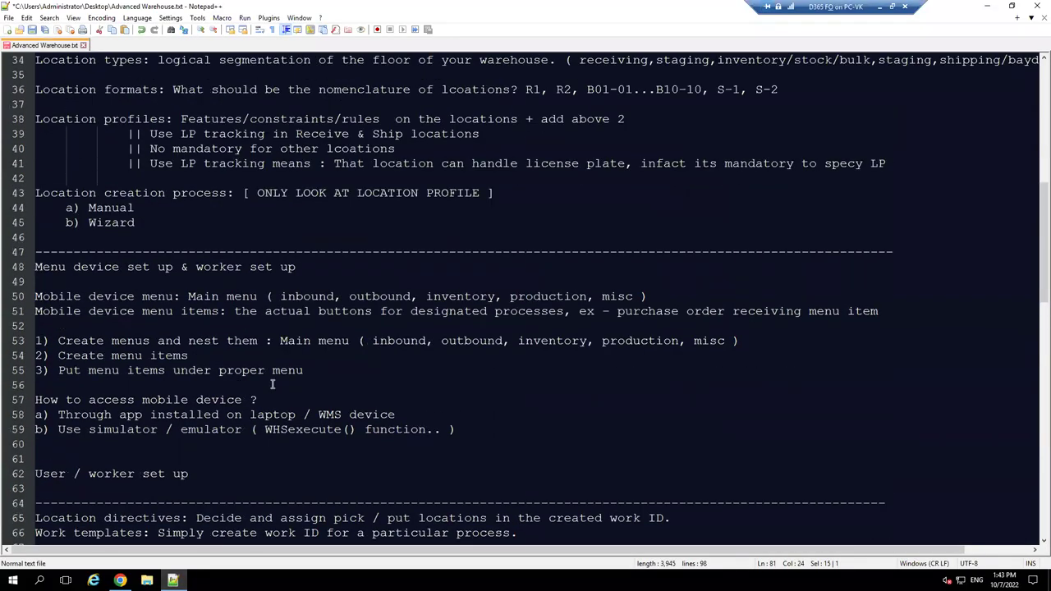
scroll(273, 384, "up", 2)
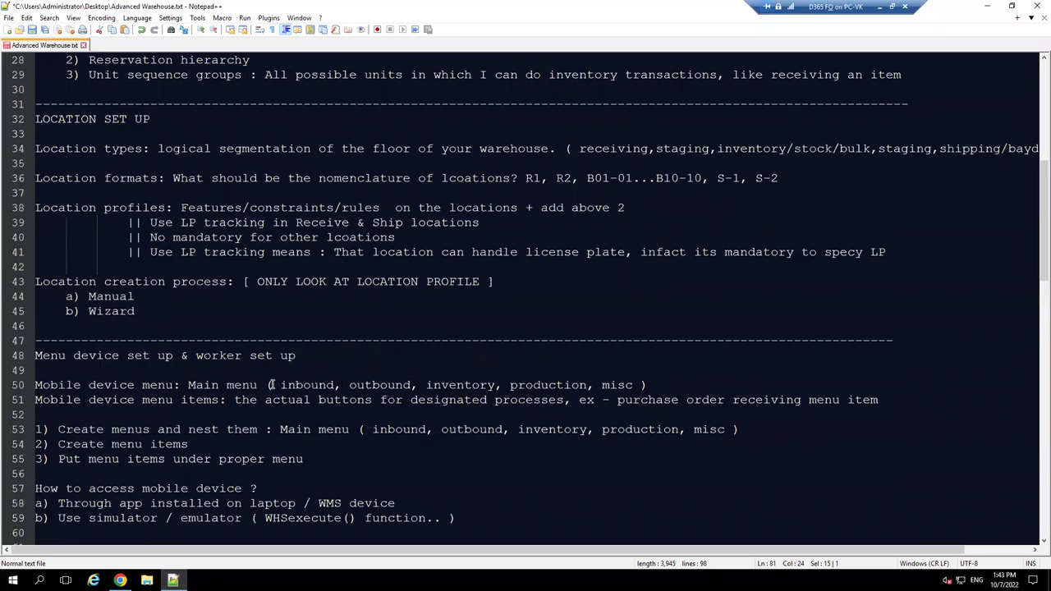
scroll(271, 384, "up", 3)
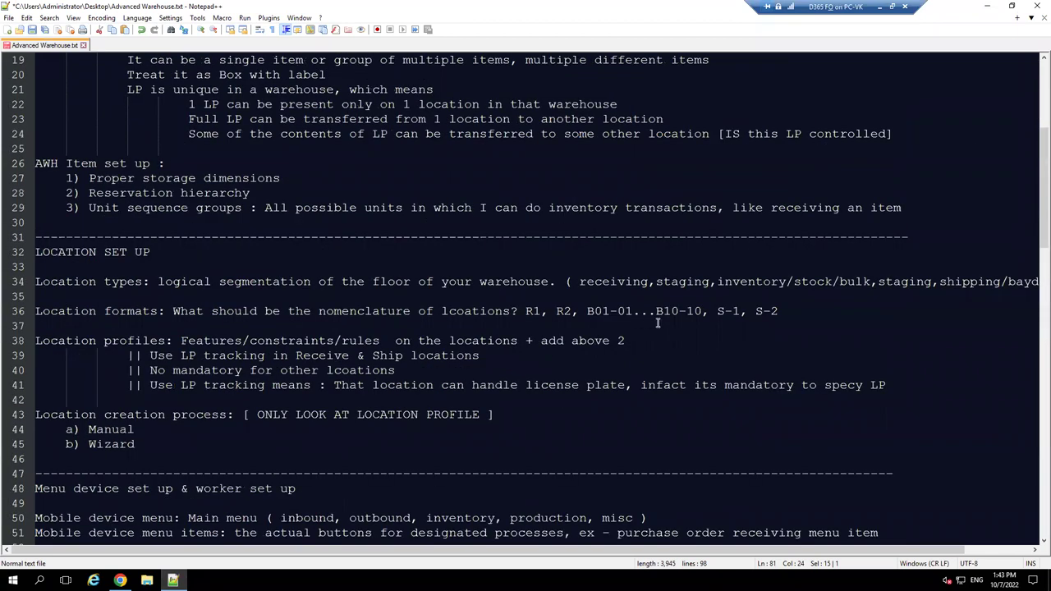
scroll(658, 324, "up", 2)
scroll(658, 325, "down", 1)
scroll(658, 324, "up", 1)
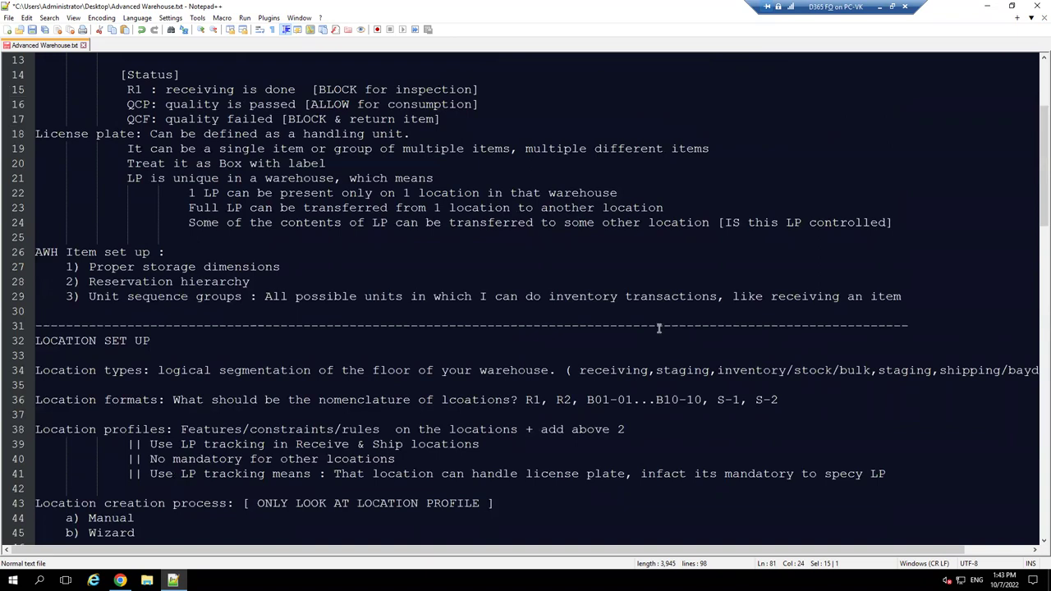
scroll(708, 346, "down", 1)
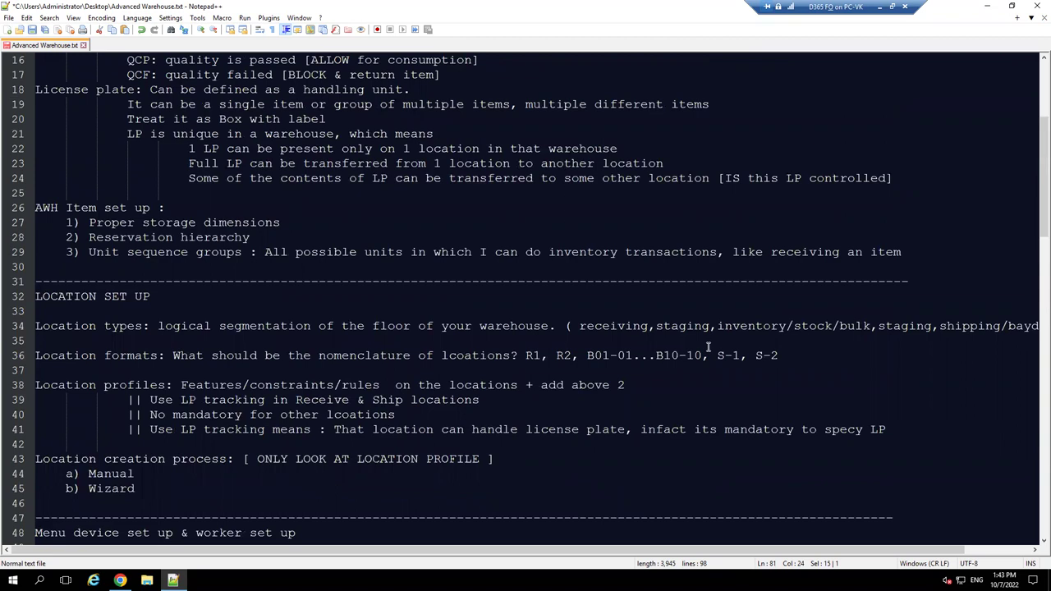
scroll(707, 346, "down", 3)
scroll(708, 346, "down", 3)
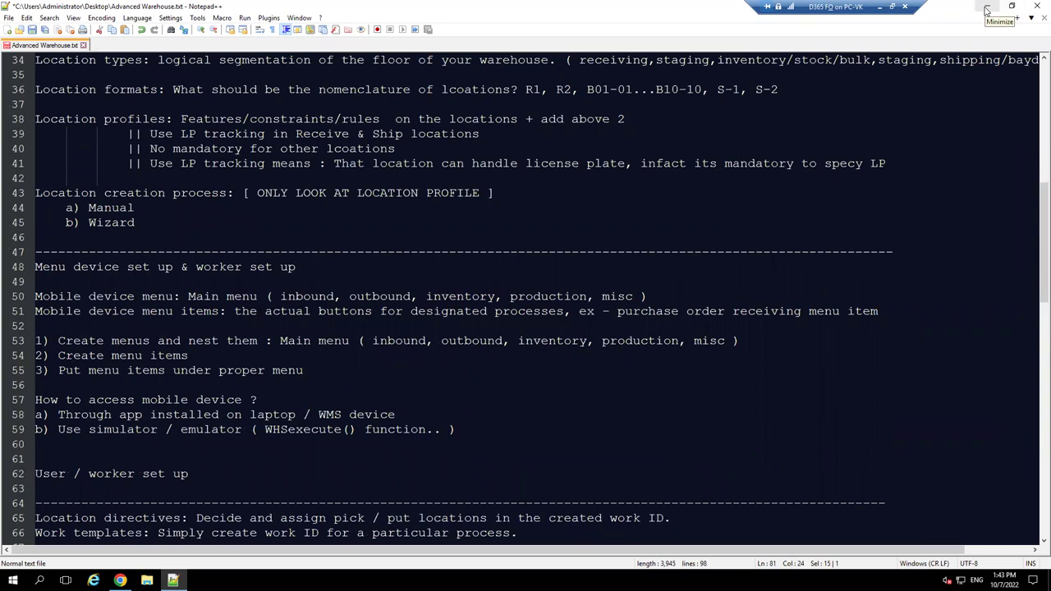
left_click(988, 10)
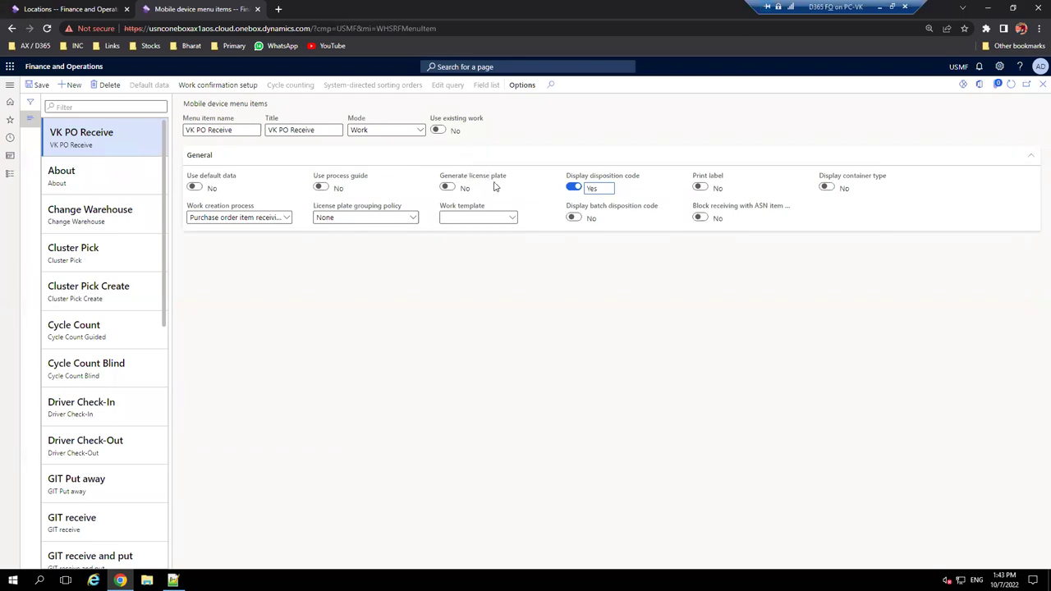
- Reopen the notes, check the LP tracking note on line 39, and return to the menu item page
left_click(173, 580)
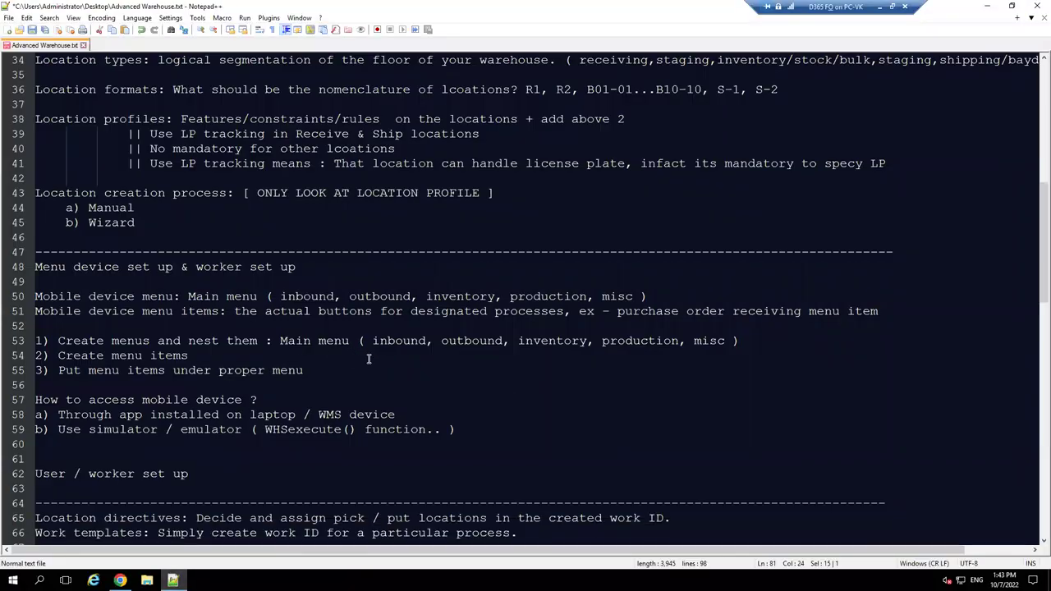
scroll(370, 358, "up", 2)
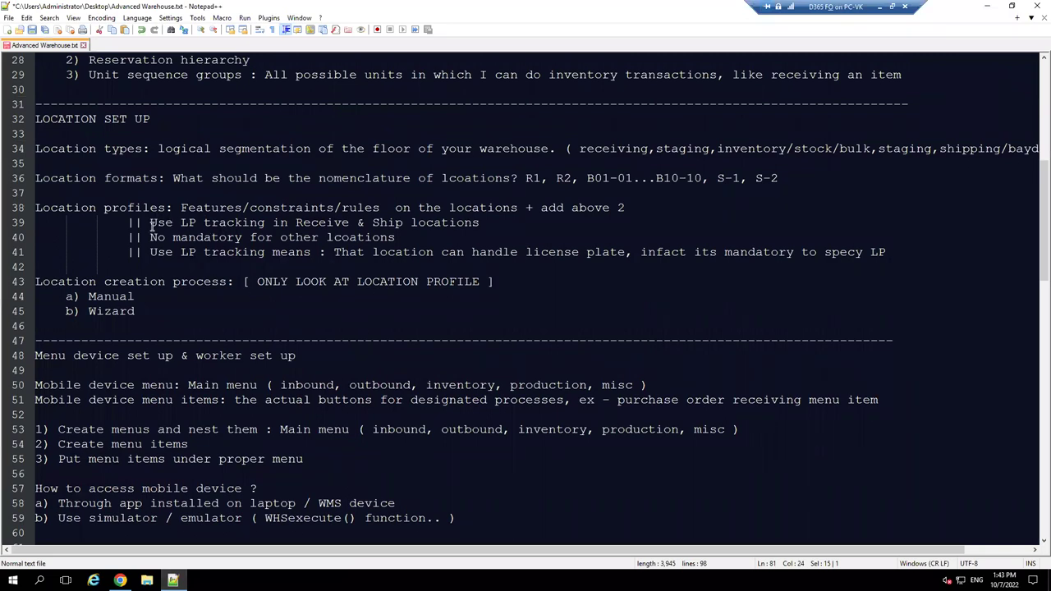
left_click_drag(150, 222, 410, 222)
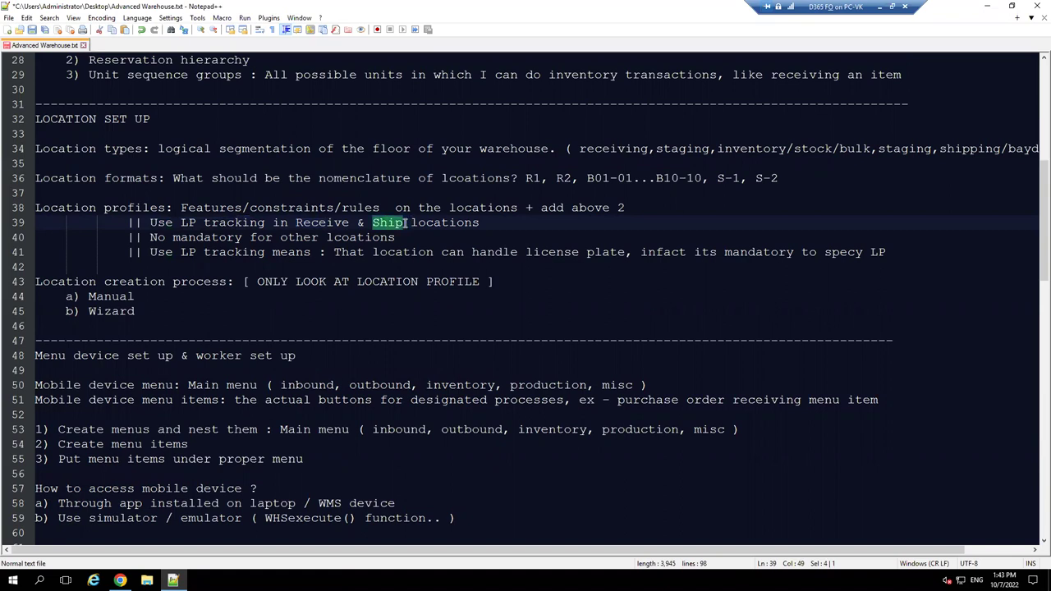
left_click(327, 223)
left_click(386, 222)
left_click_drag(205, 222, 265, 222)
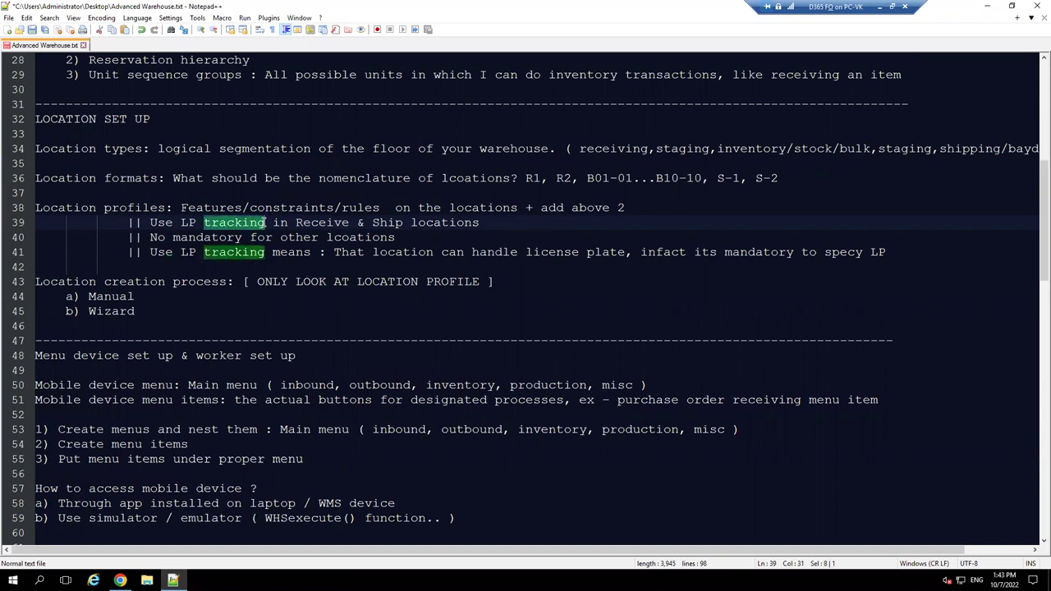
left_click(294, 222)
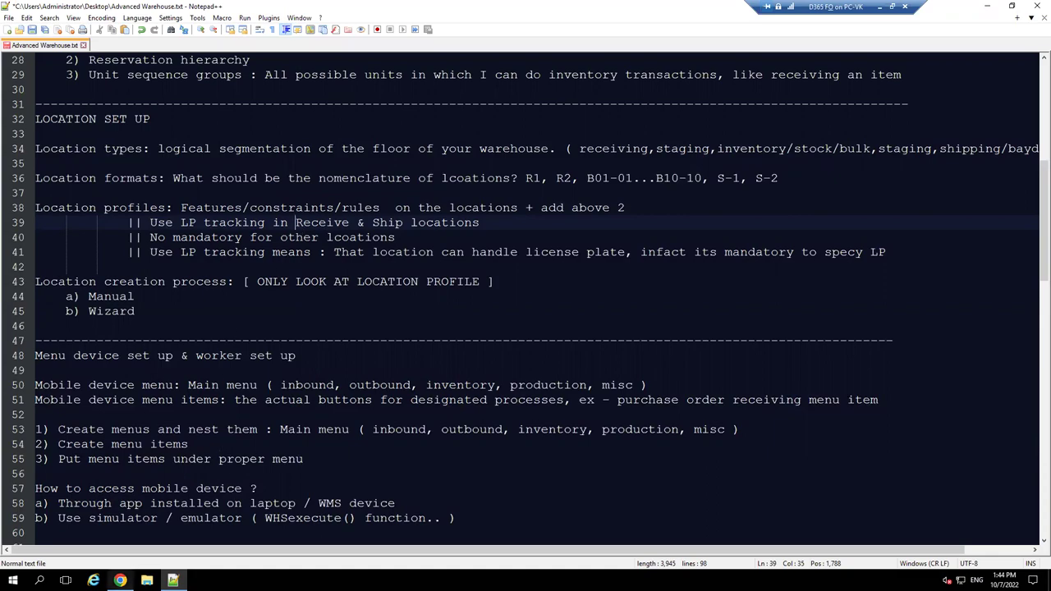
left_click(120, 580)
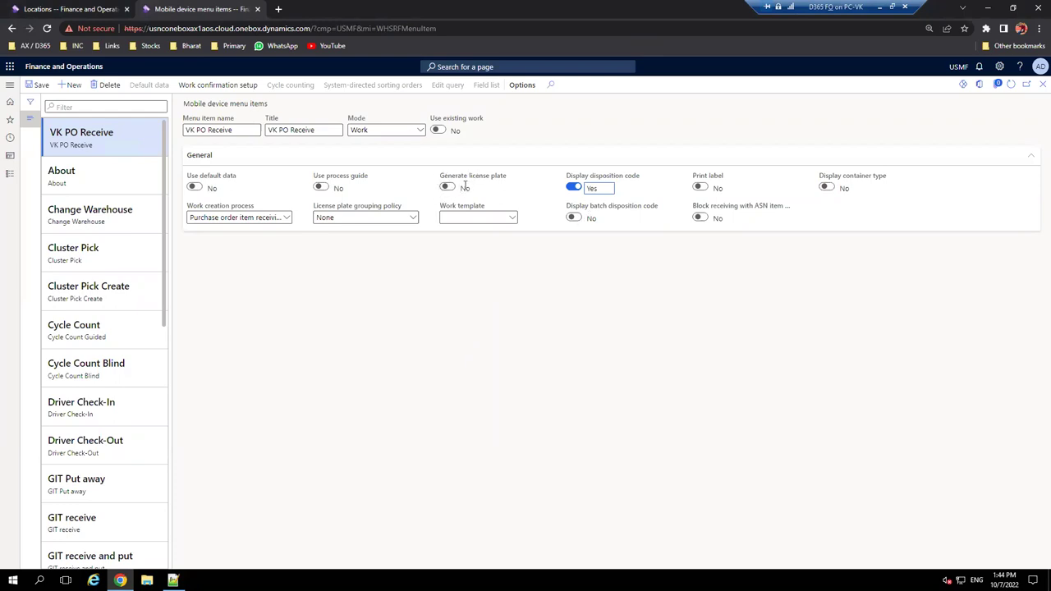
- Turn Generate license plate to Yes on VK PO Receive and switch to the Locations tab
left_click(447, 187)
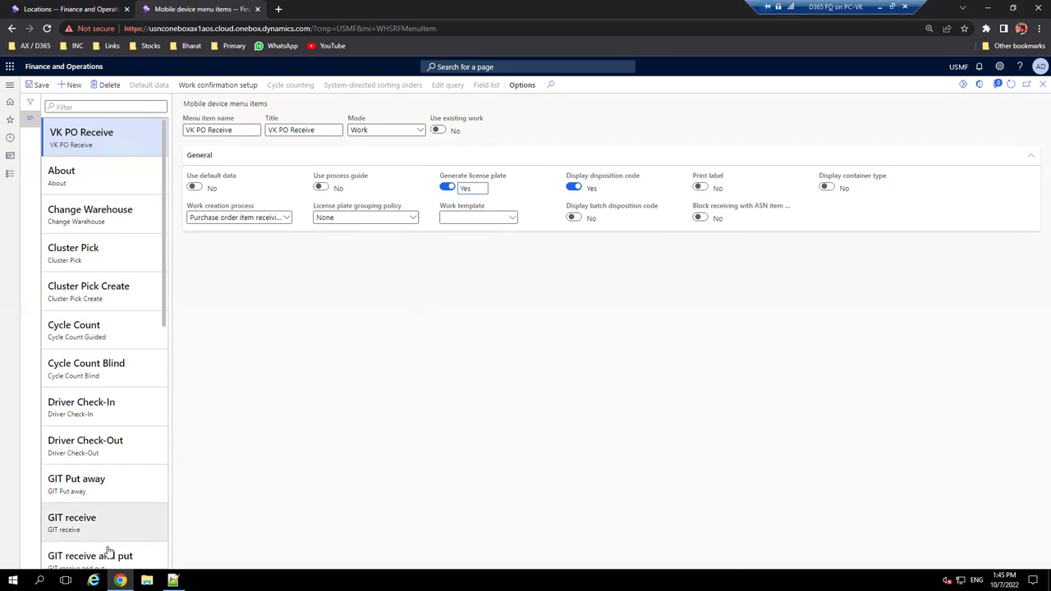
key("ctrl+shift+Tab")
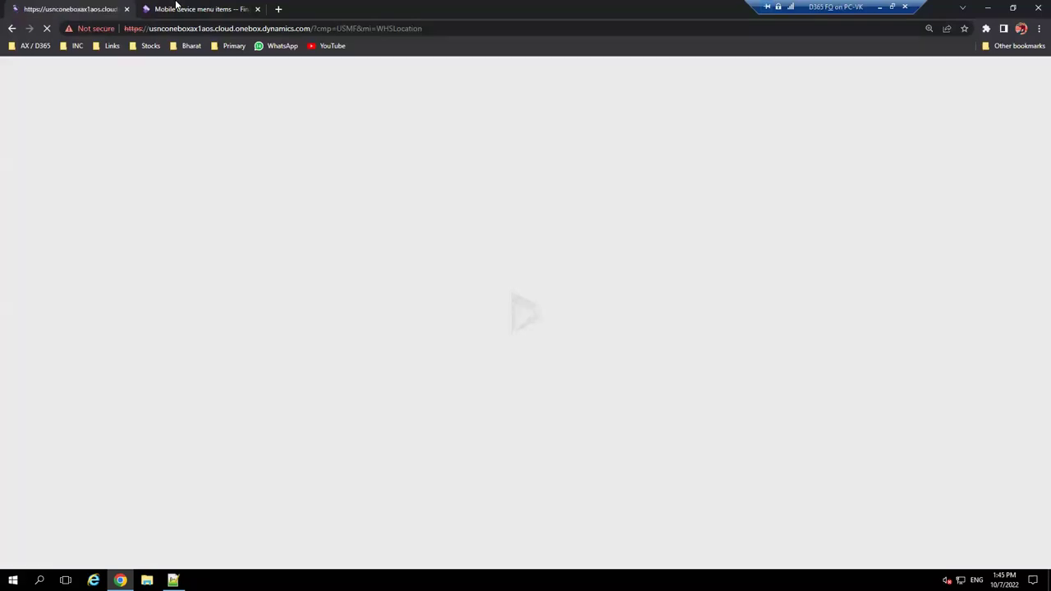
- Open Warehouse management > Setup > Warehouse > Location profiles
left_click(176, 5)
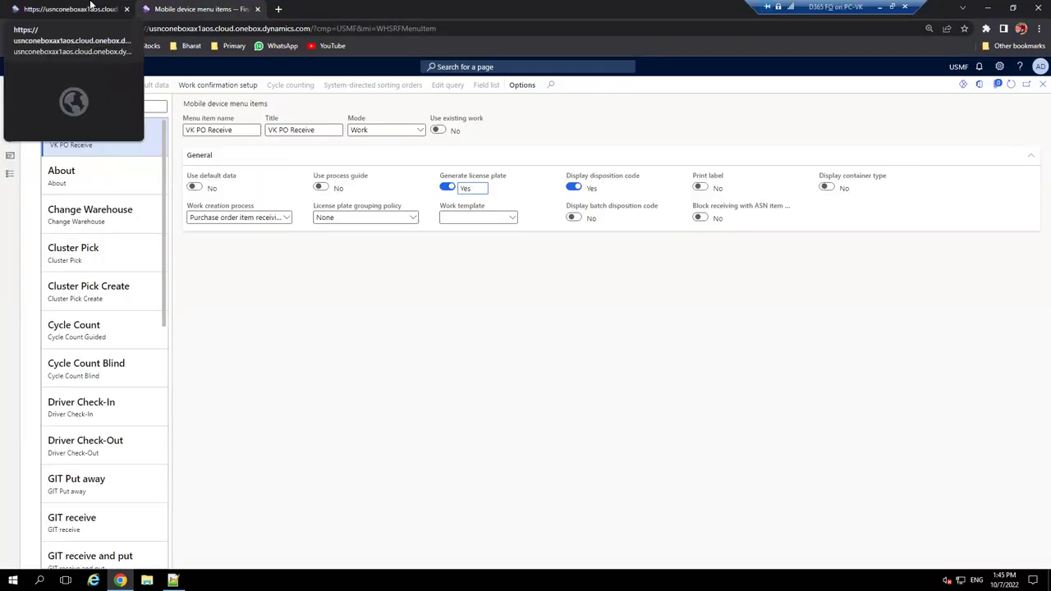
left_click(92, 6)
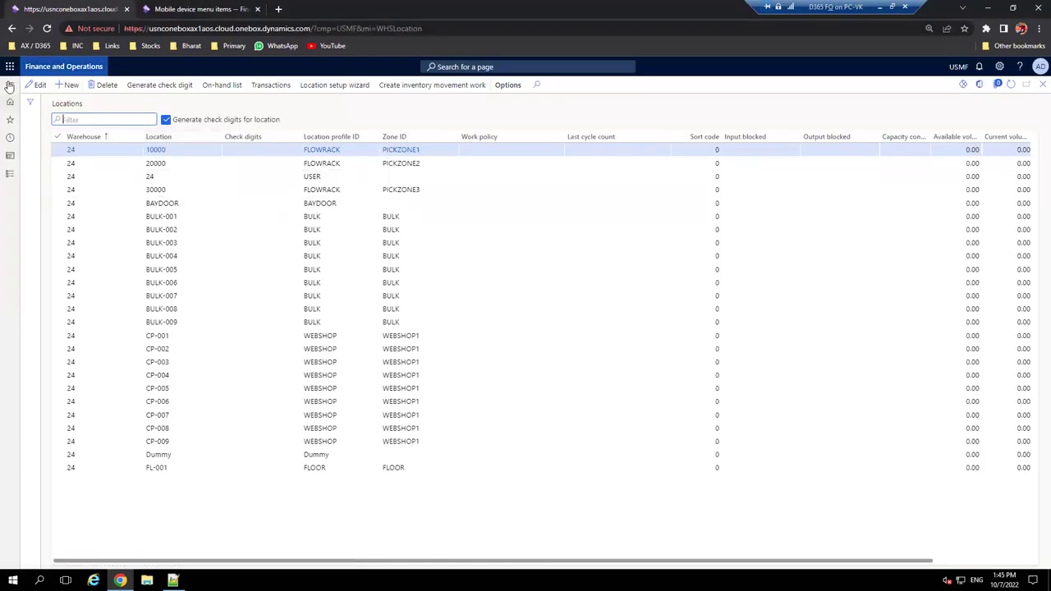
left_click(10, 84)
left_click(105, 221)
scroll(94, 329, "down", 5)
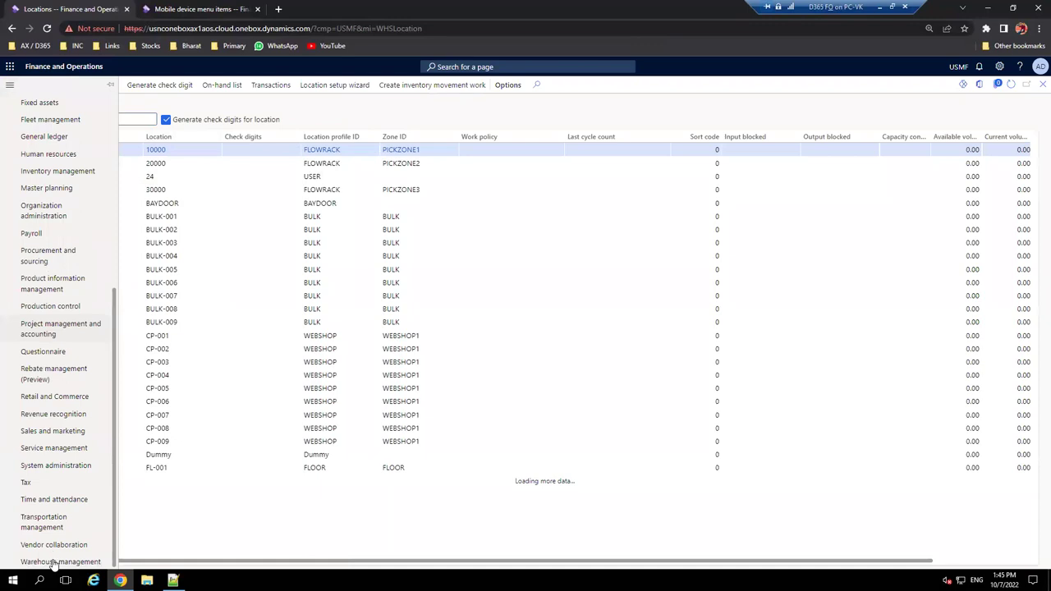
left_click(58, 562)
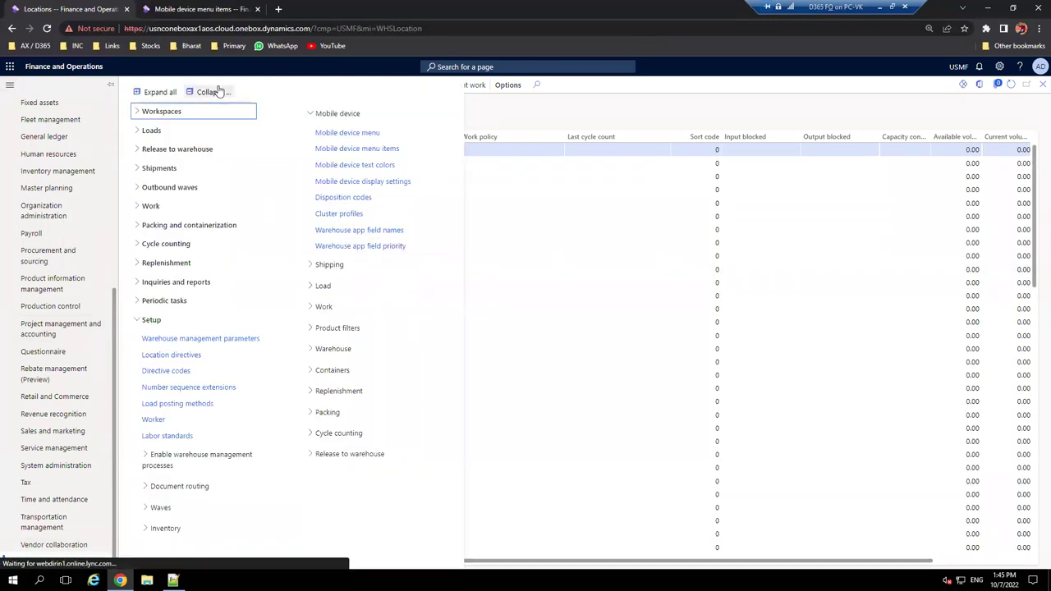
left_click(215, 91)
left_click(148, 322)
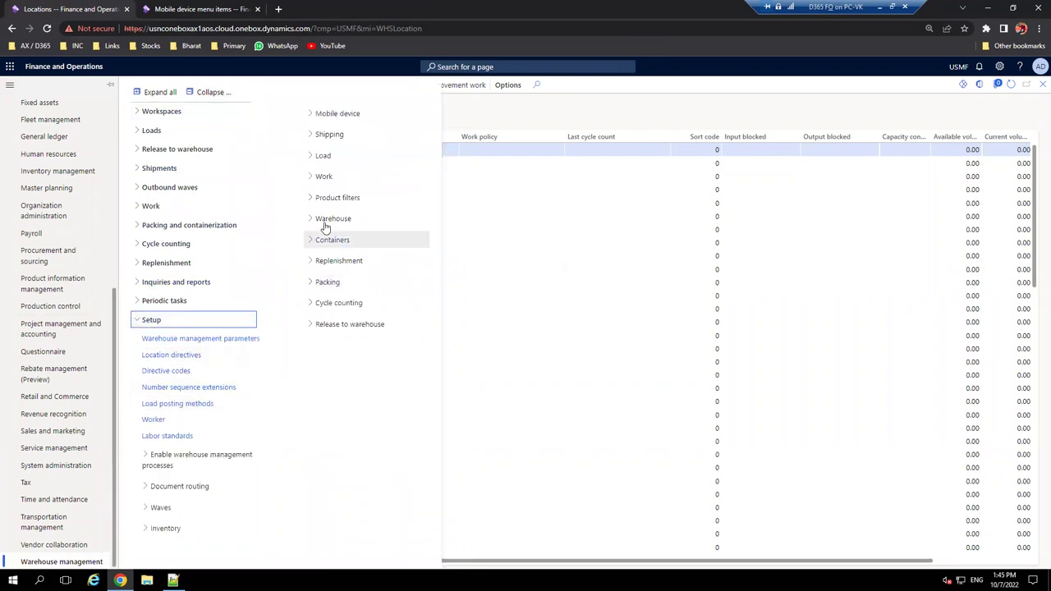
left_click(318, 218)
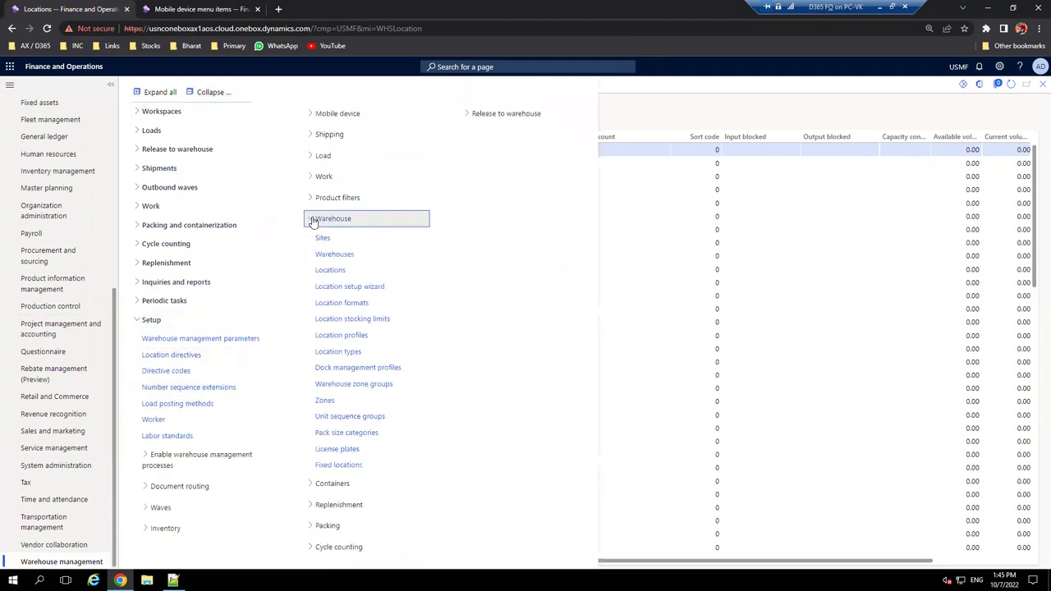
left_click(348, 336)
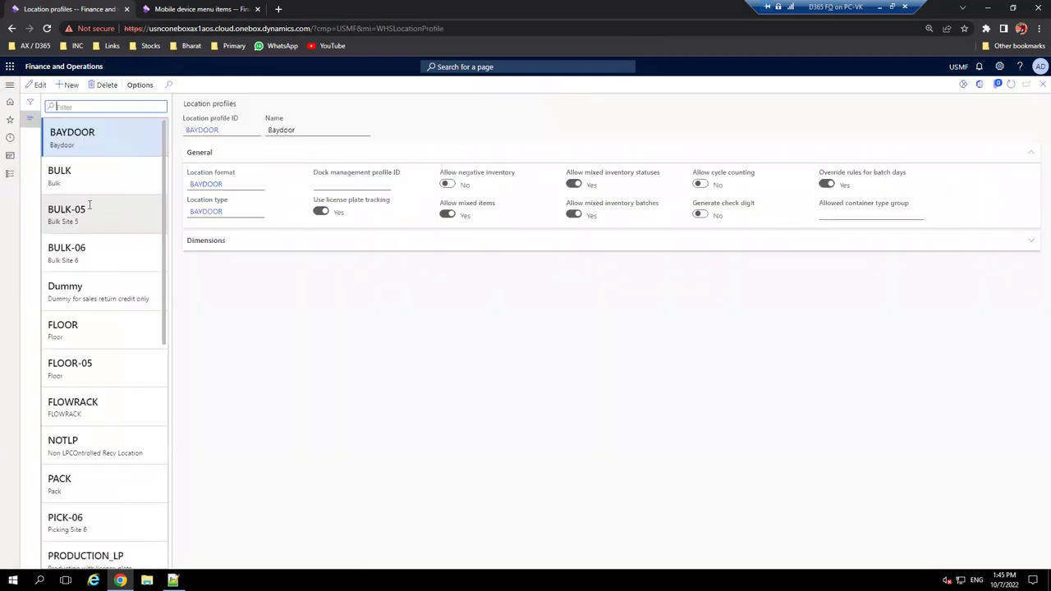
- Filter location profiles by 'v' and confirm VReceive uses license plate tracking
type("v")
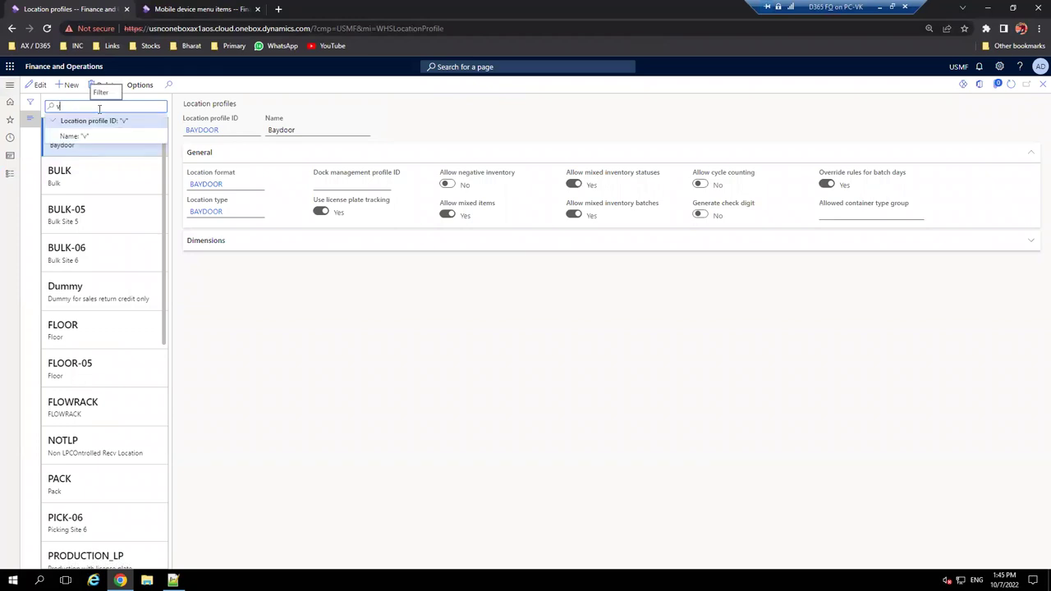
type("k")
key("Return")
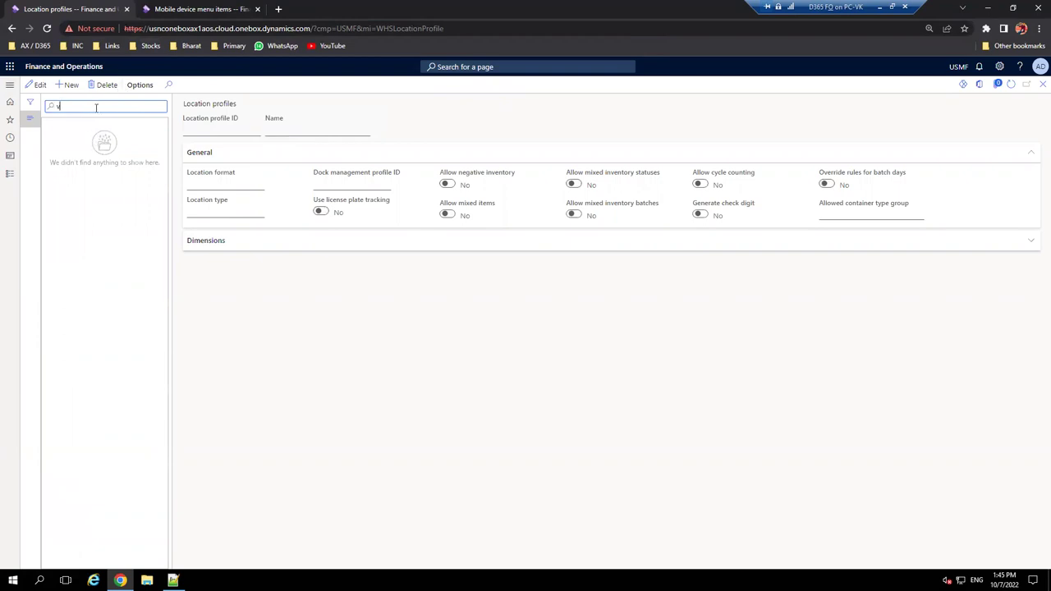
key("Return")
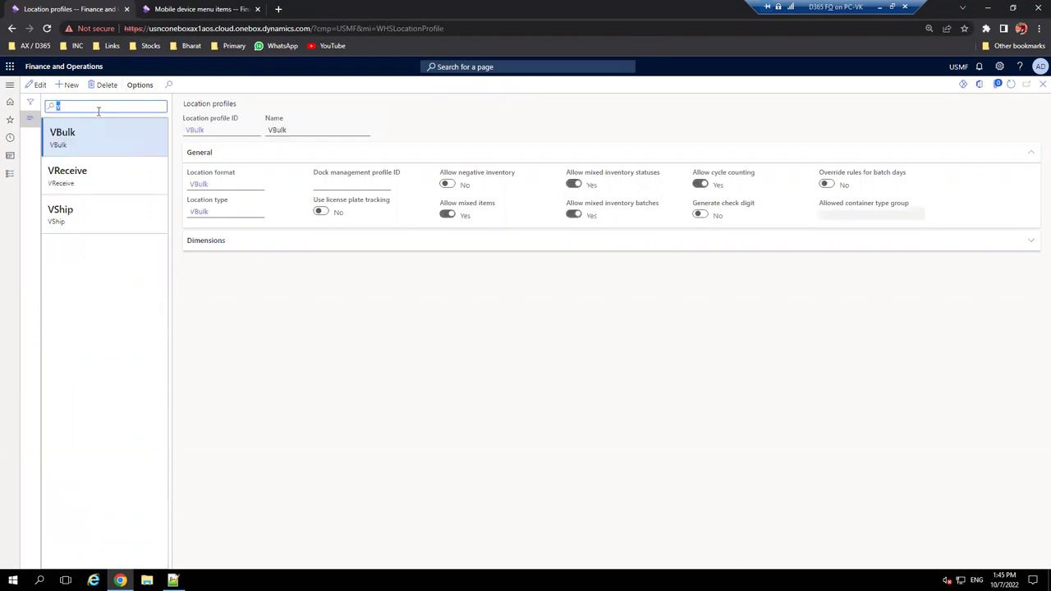
left_click(114, 181)
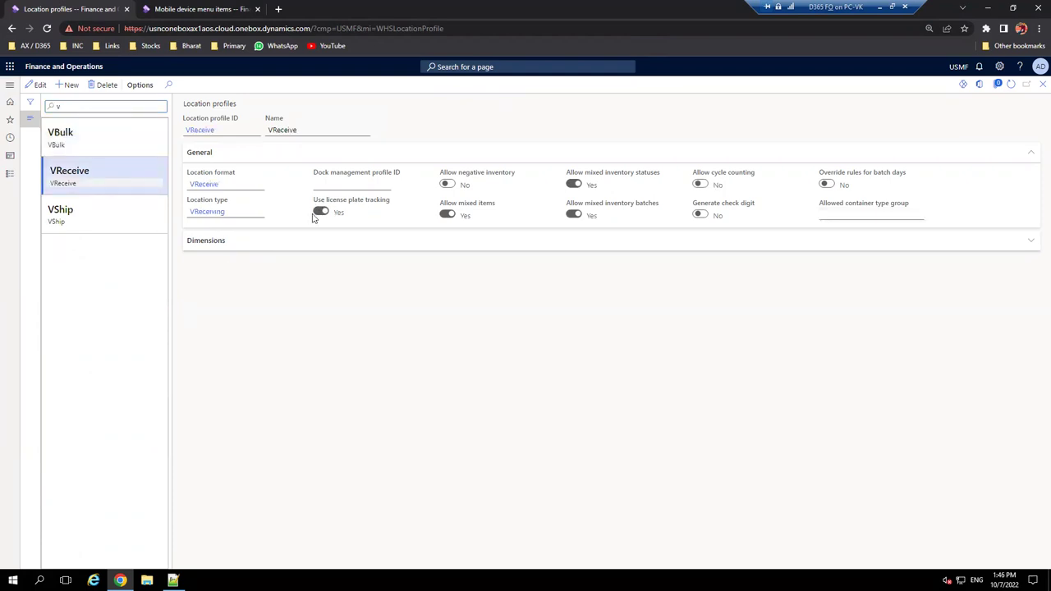
left_click(205, 8)
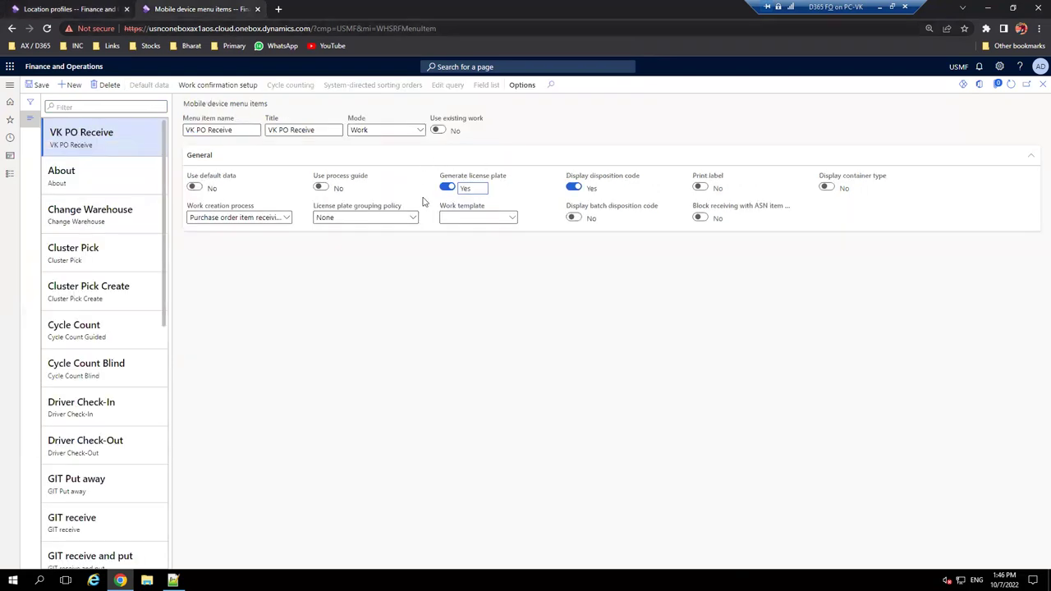
left_click(105, 7)
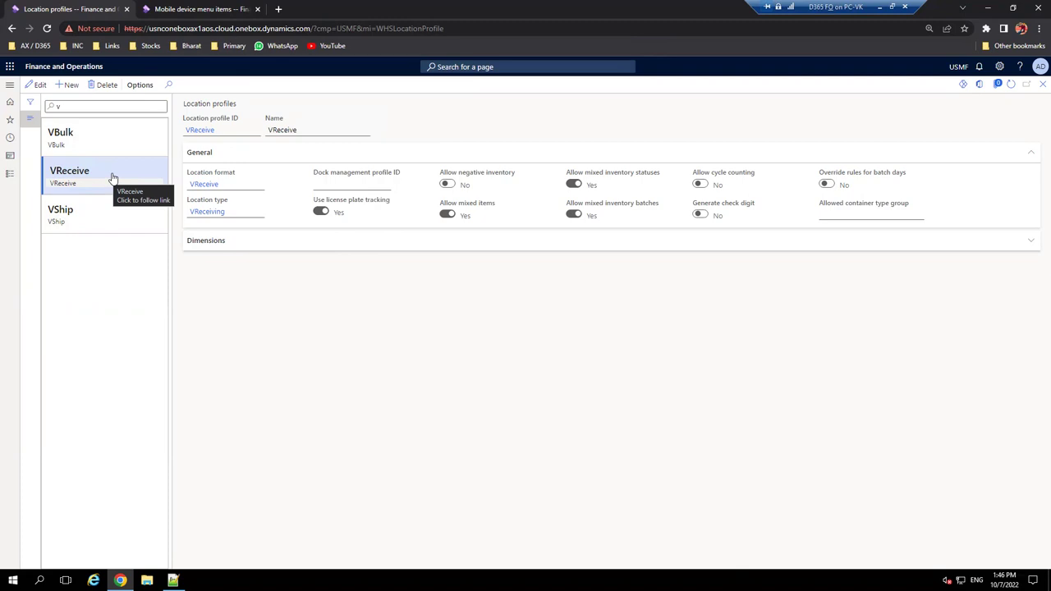
mouse_move(353, 216)
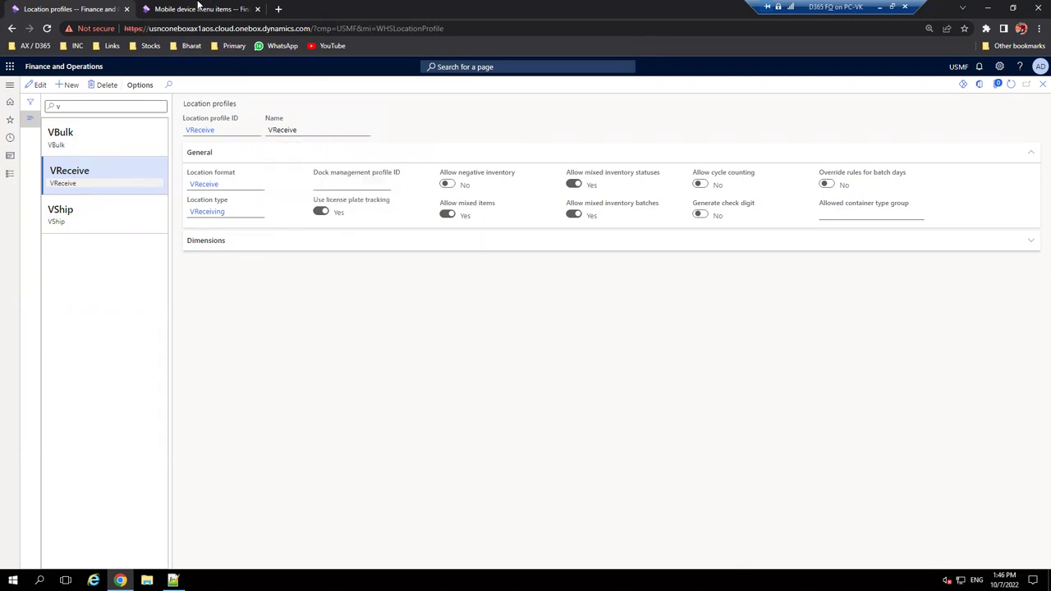
- Save the VK PO Receive menu item
left_click(199, 8)
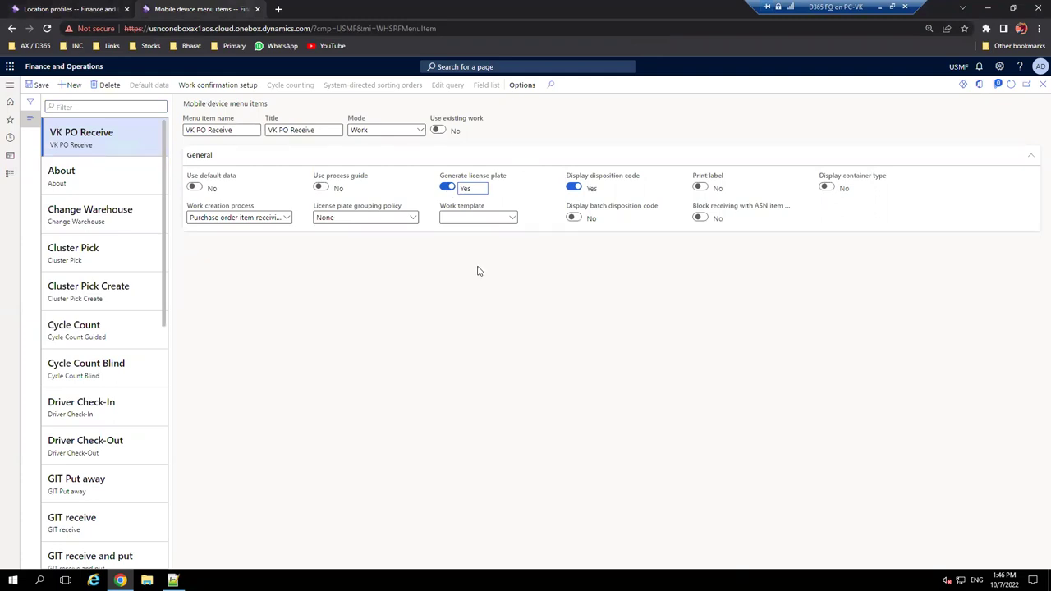
left_click(35, 87)
left_click(87, 5)
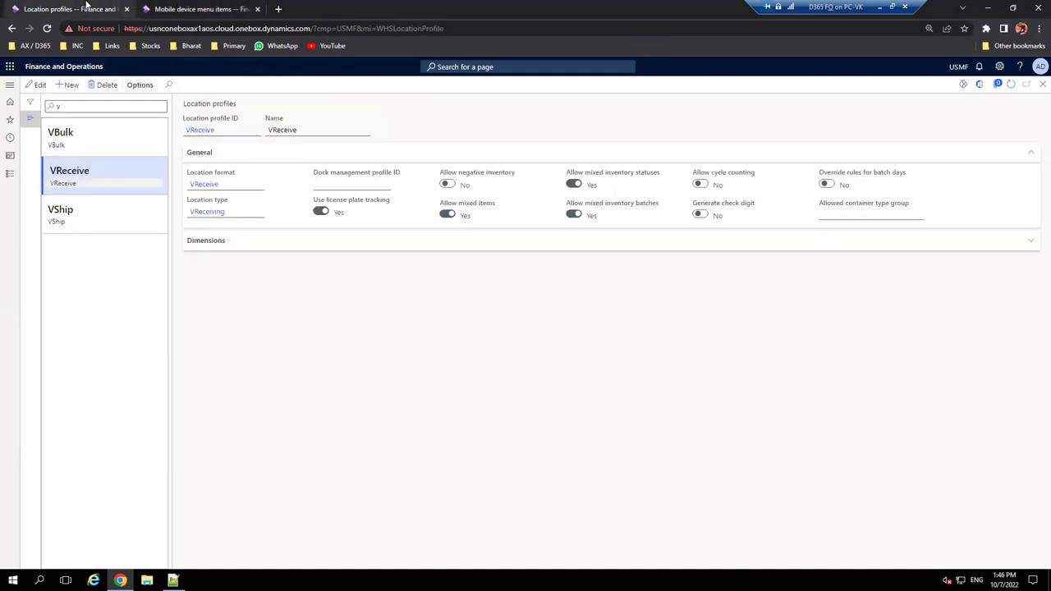
left_click(185, 6)
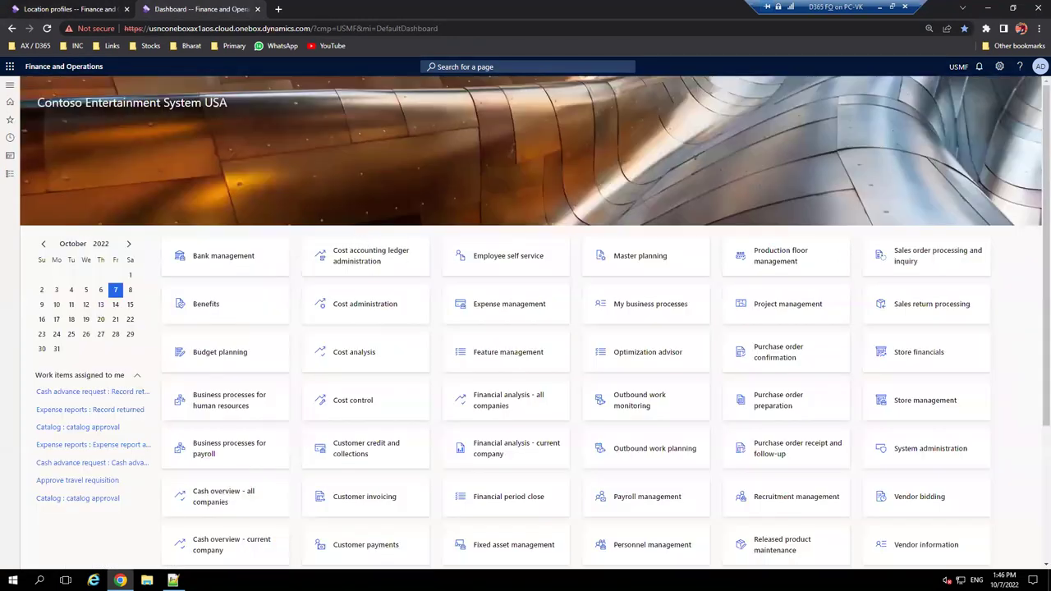
- Open the Inbound mobile device menu for editing from Warehouse management's Mobile device menus
left_click(10, 85)
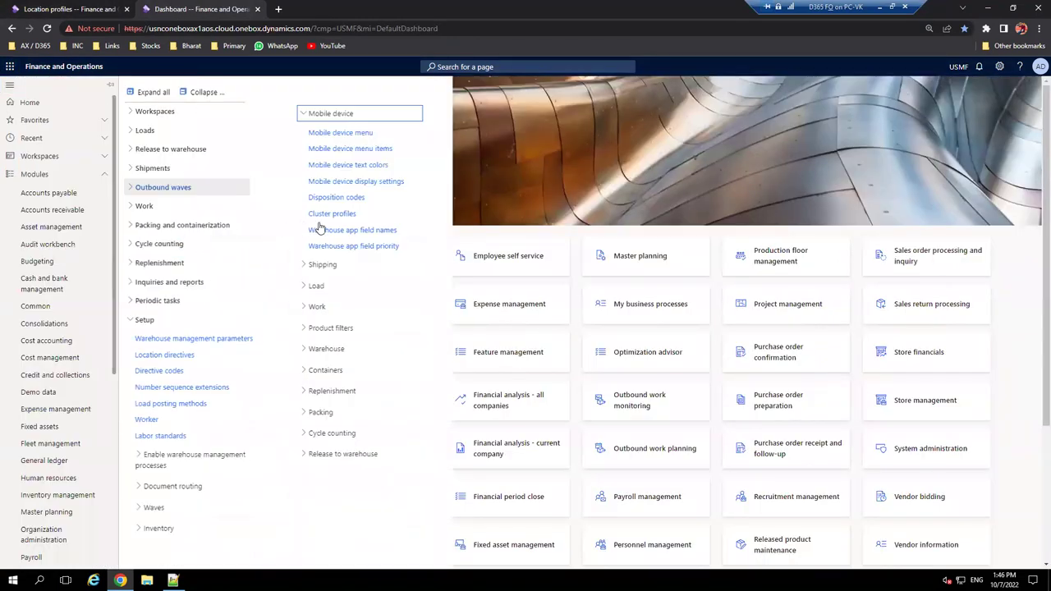
left_click(374, 168)
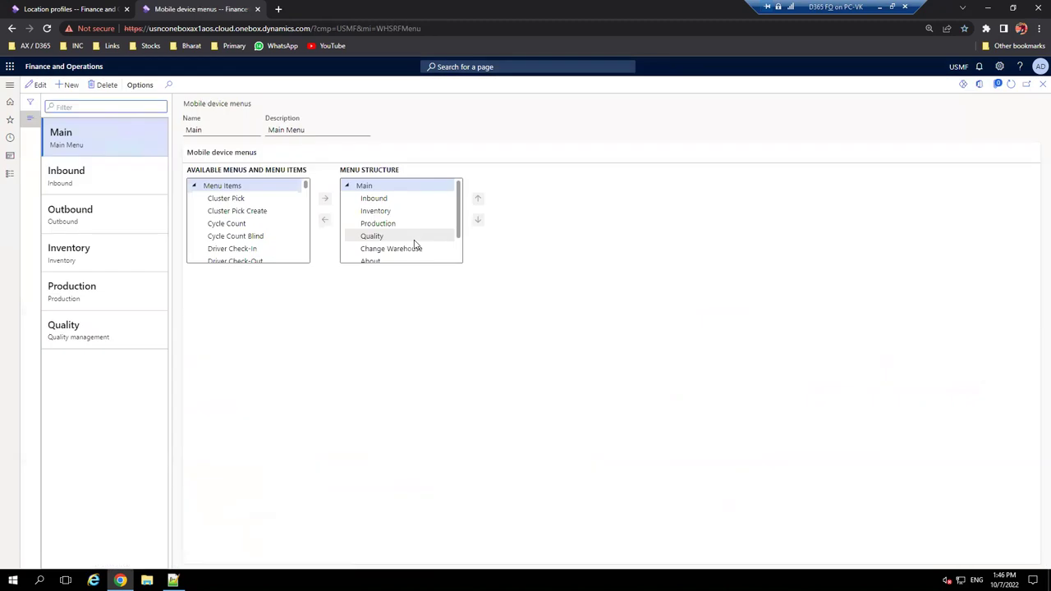
left_click(34, 85)
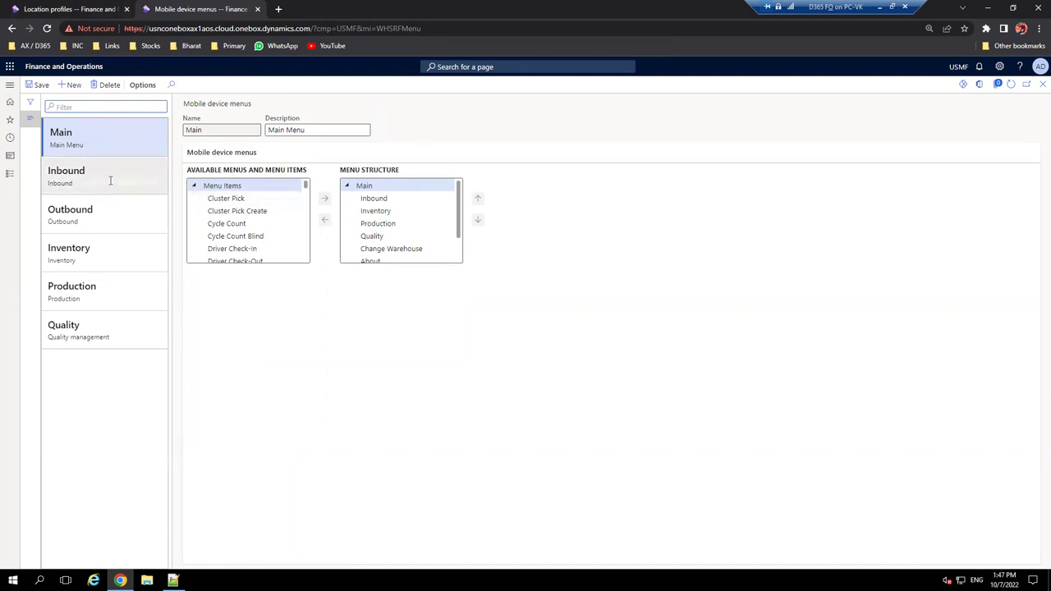
left_click(110, 180)
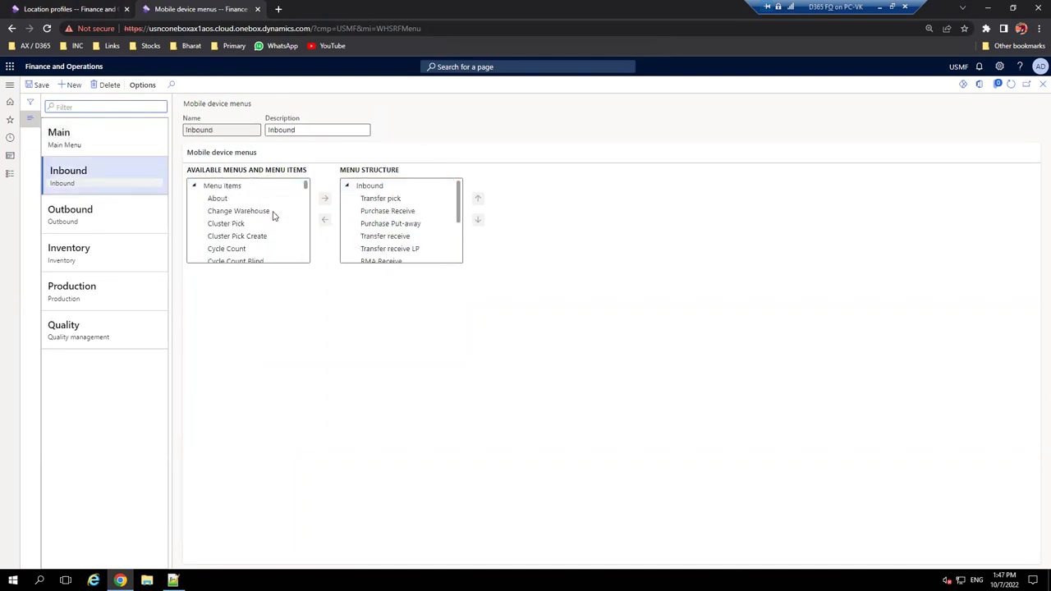
scroll(252, 211, "down", 10)
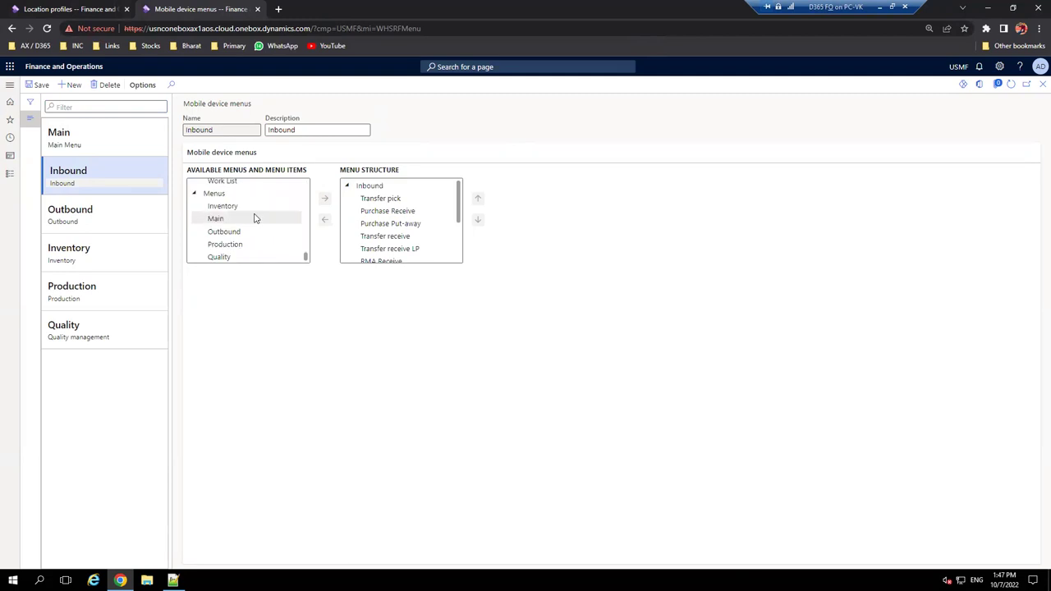
scroll(256, 220, "up", 3)
scroll(255, 220, "up", 5)
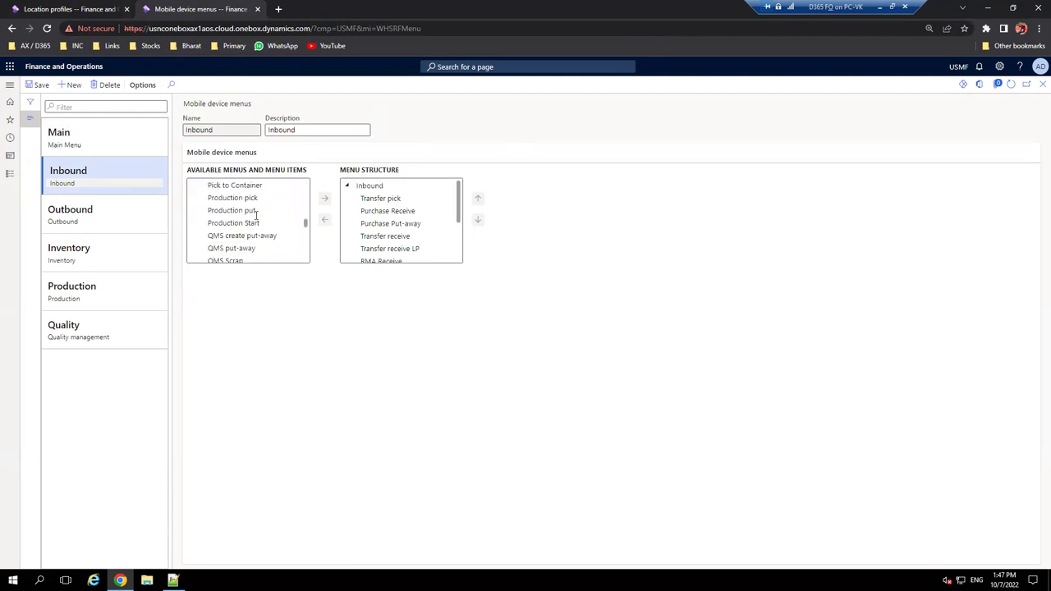
left_click_drag(306, 207, 308, 247)
- Move VK PO Receive from the available items into Inbound's menu structure and save
left_click(250, 236)
left_click(324, 201)
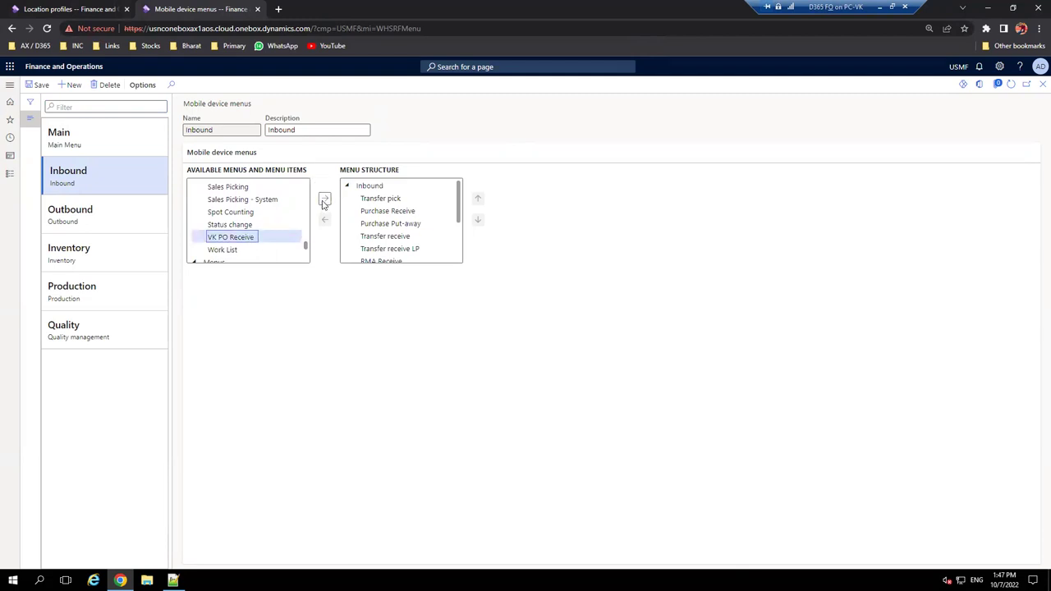
left_click(324, 201)
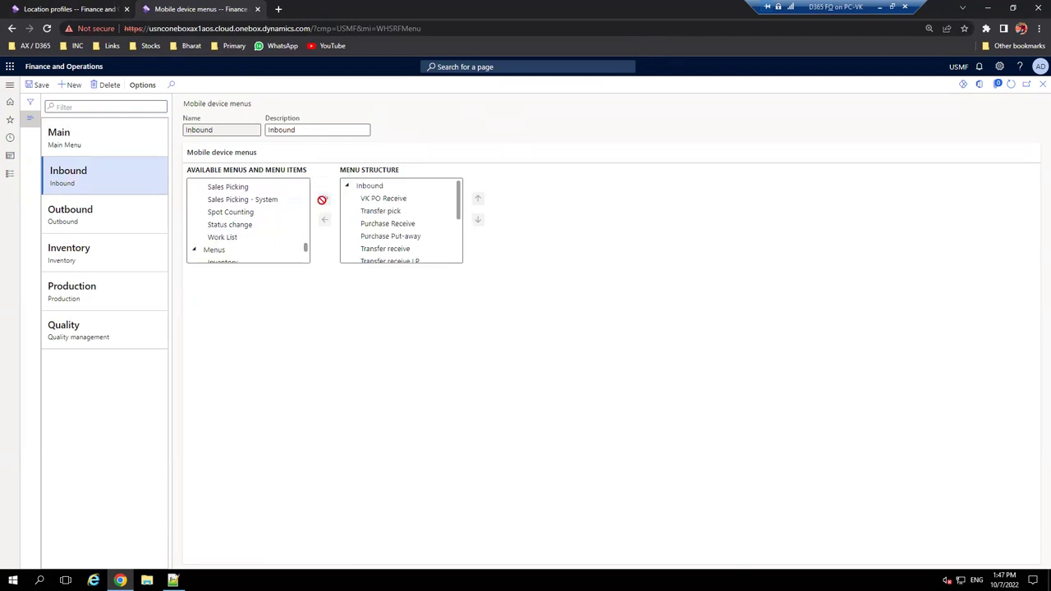
left_click(396, 198)
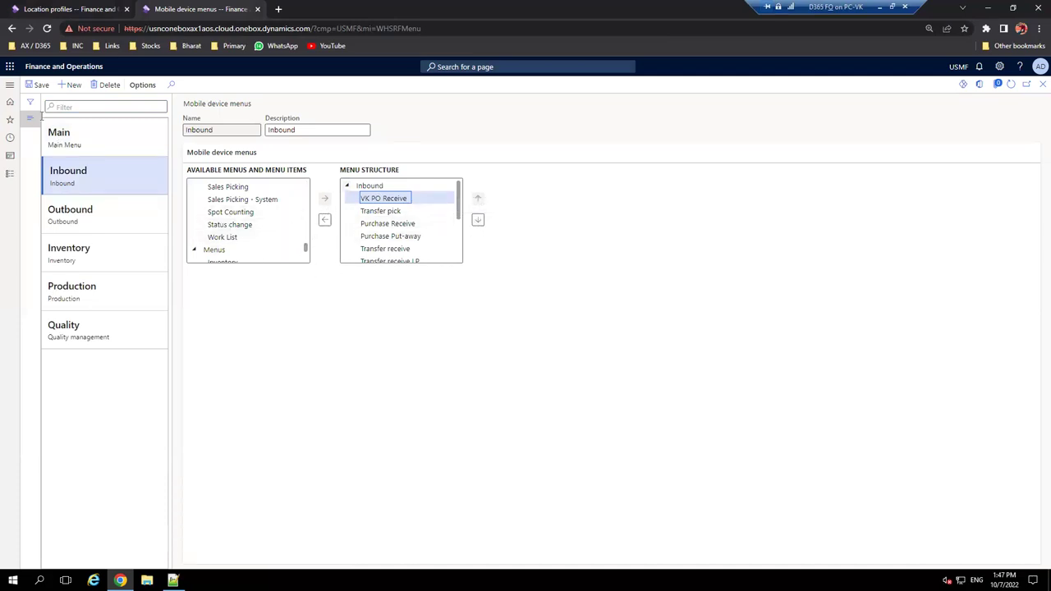
left_click(30, 90)
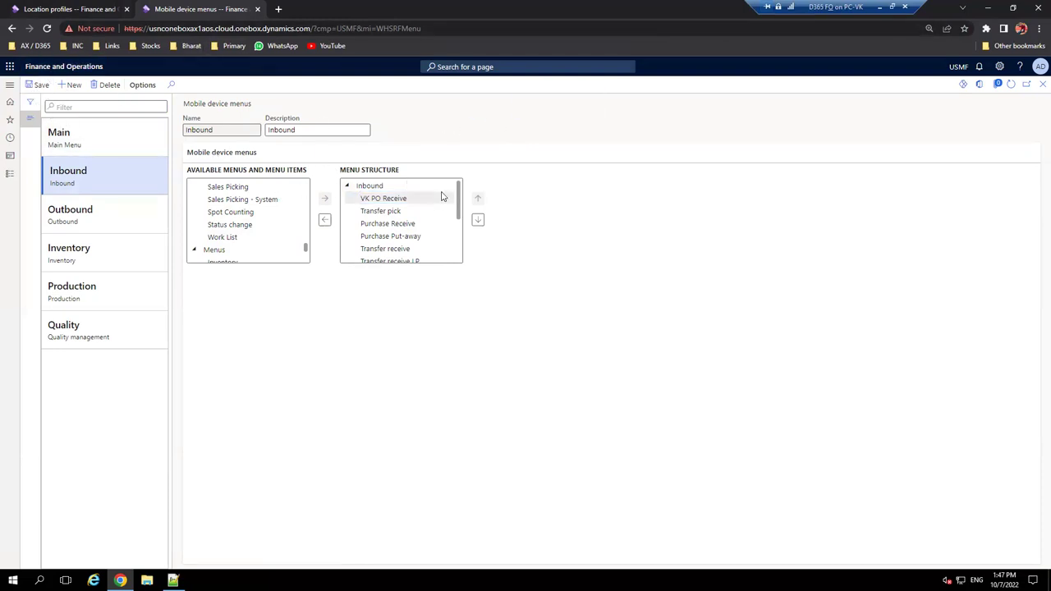
- In a new tab, launch the D365 Local WHS bookmark and sign in with the user ID and password
left_click(280, 9)
left_click(14, 46)
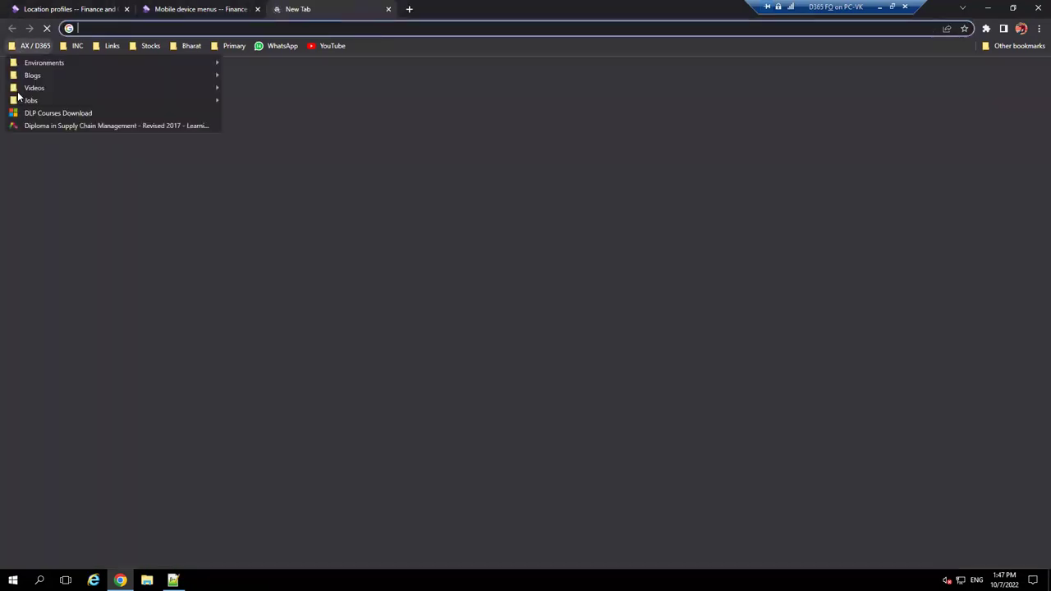
mouse_move(151, 45)
left_click(33, 46)
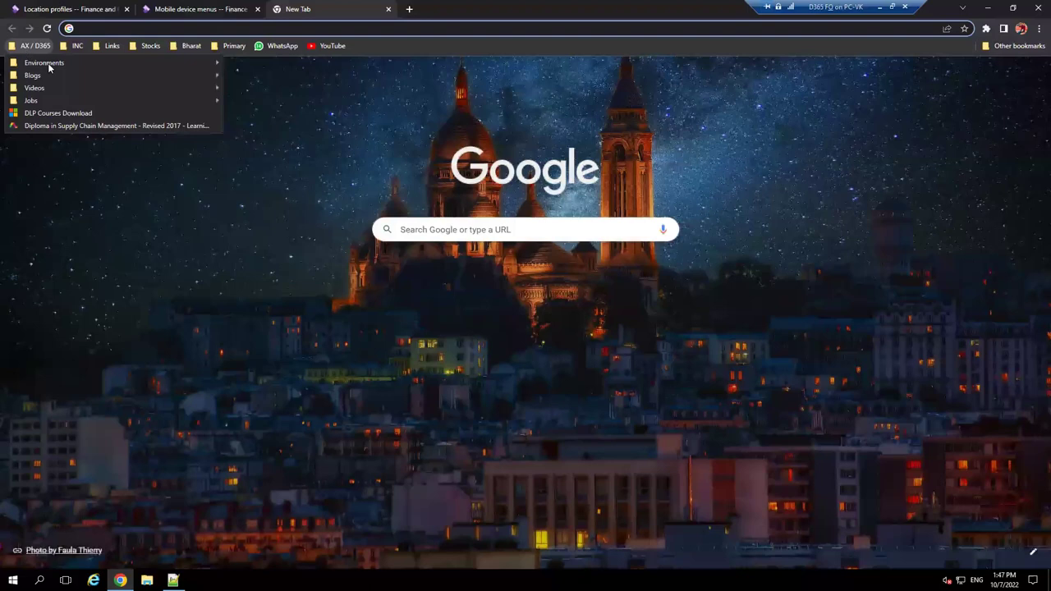
mouse_move(99, 62)
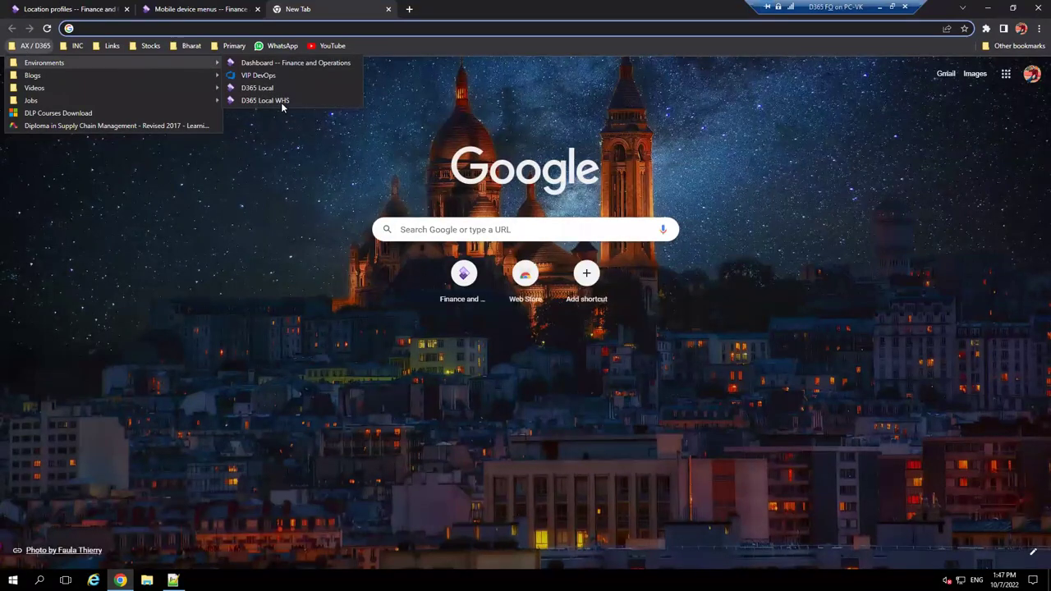
left_click(281, 102)
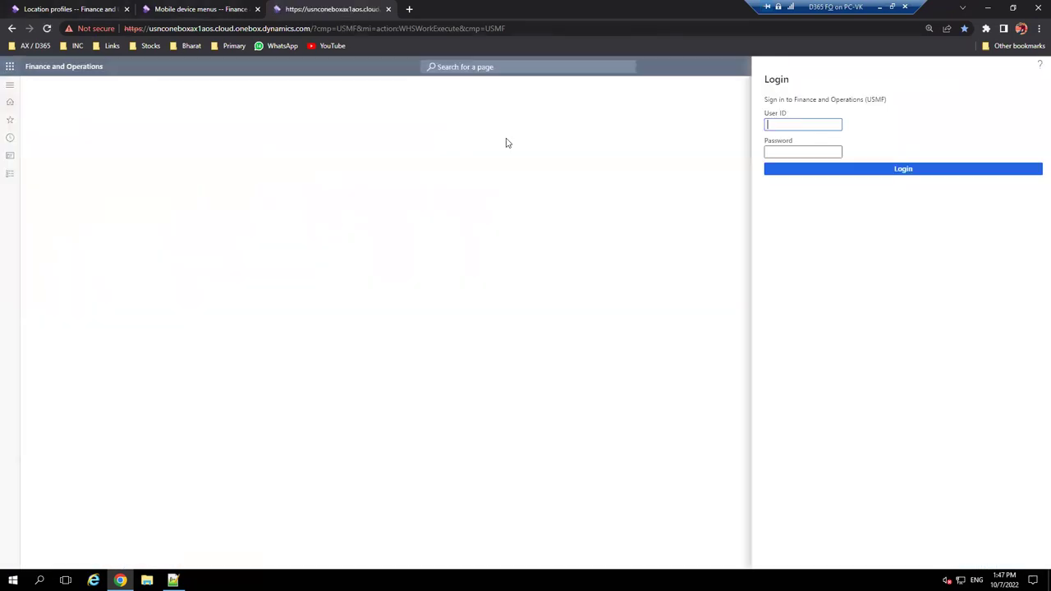
type("vipin")
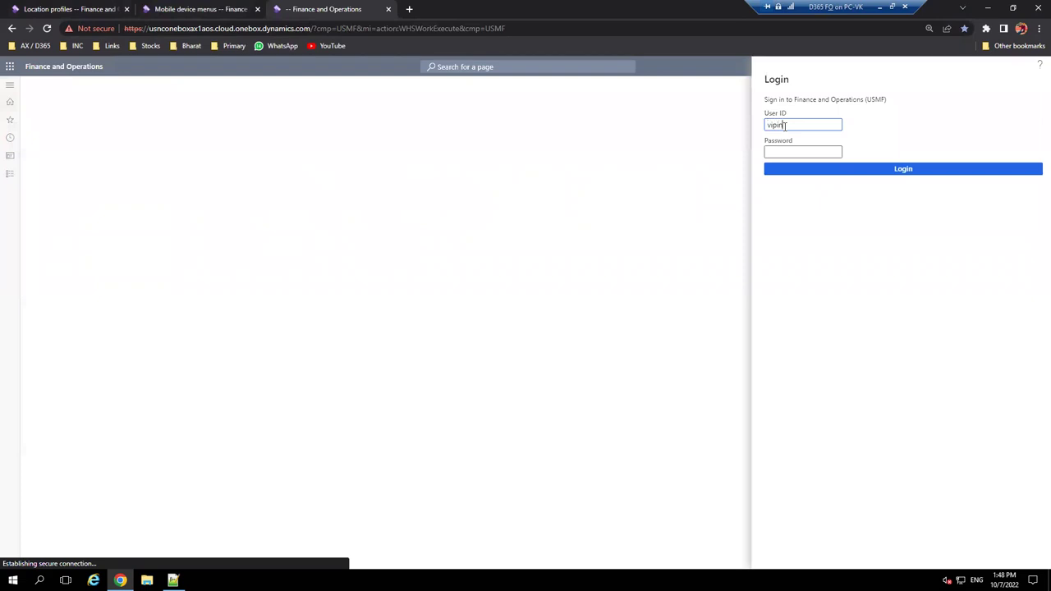
key("Tab")
type("123")
key("Return")
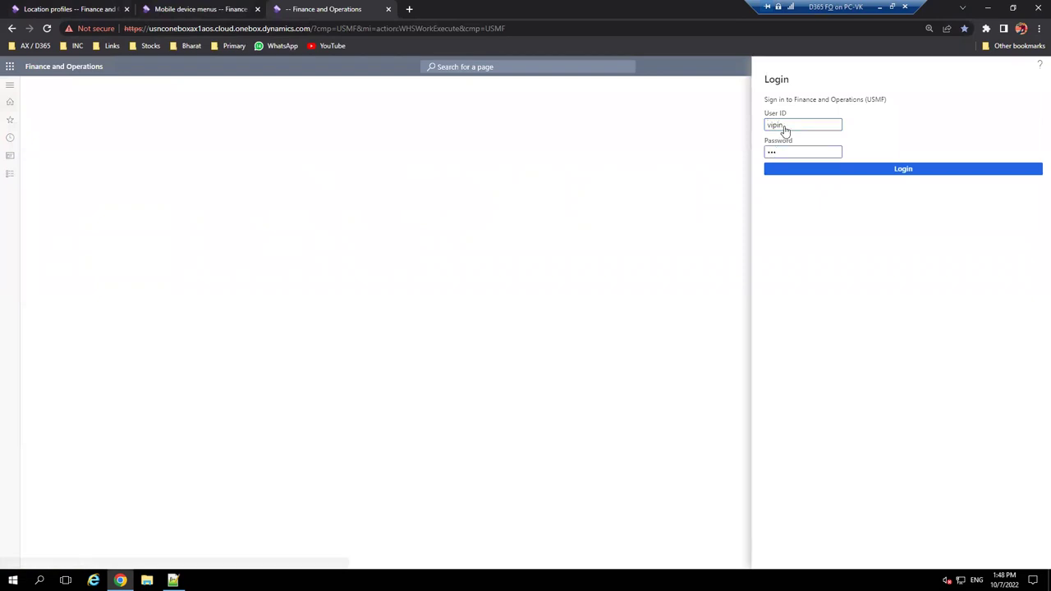
- Check that VK PO Receive appears under Inbound, then go back to Mobile device menus
left_click(853, 120)
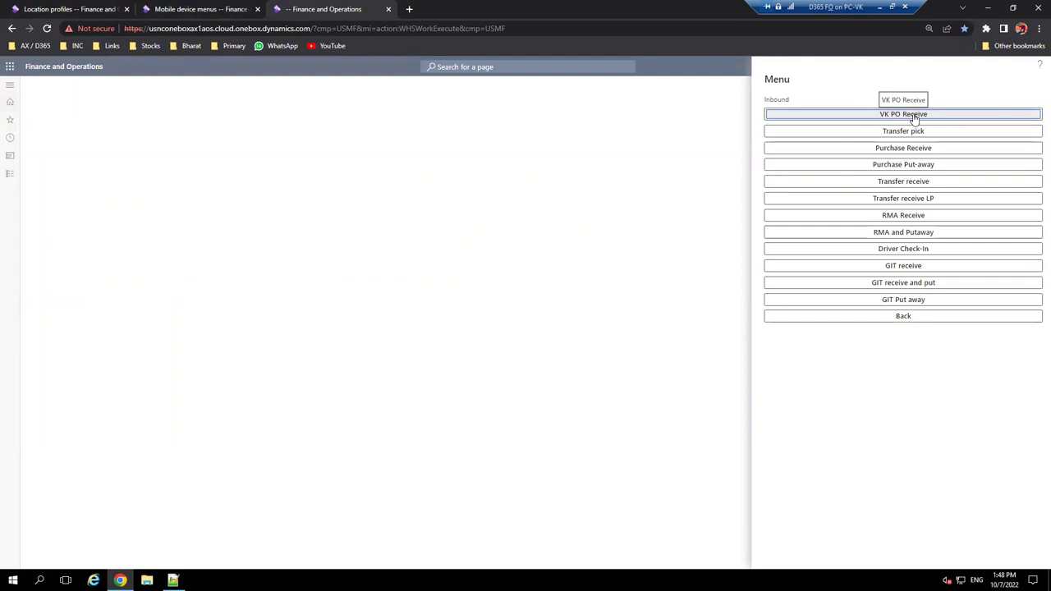
left_click(914, 118)
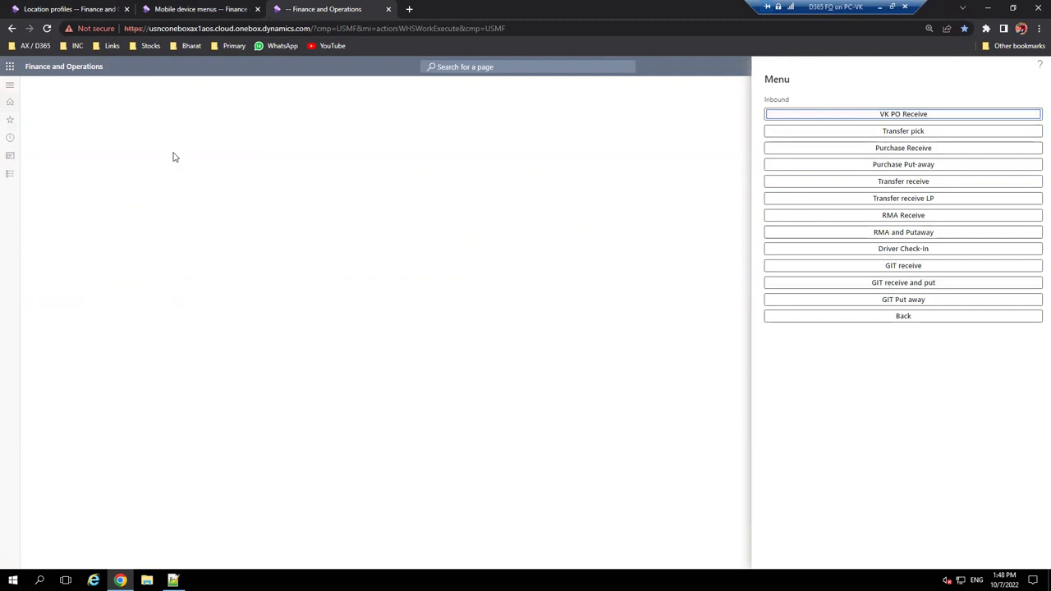
left_click(186, 7)
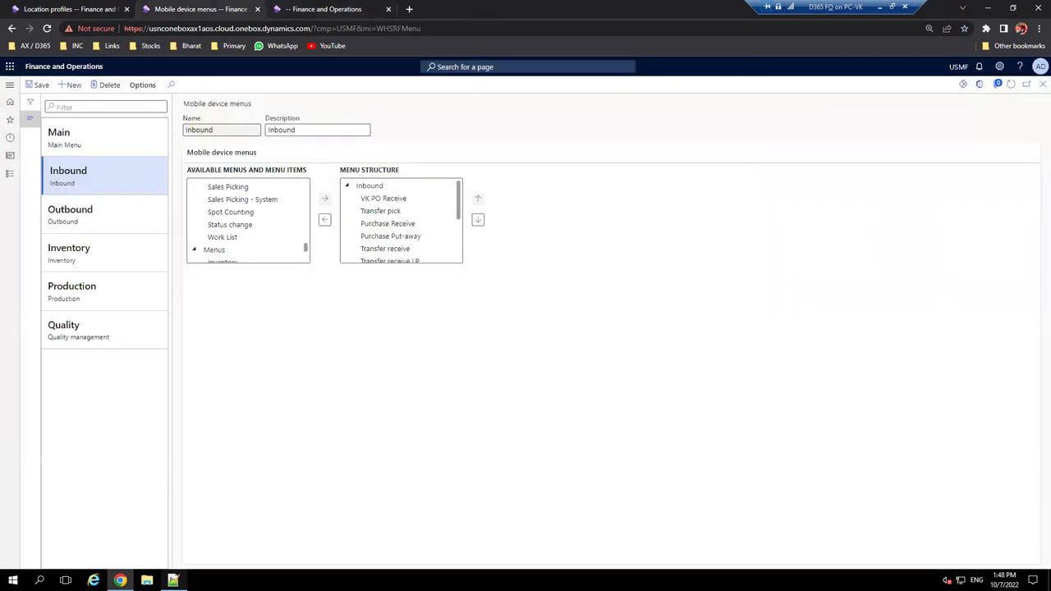
- Open Product information management > Released products in the Location profiles tab
left_click(173, 581)
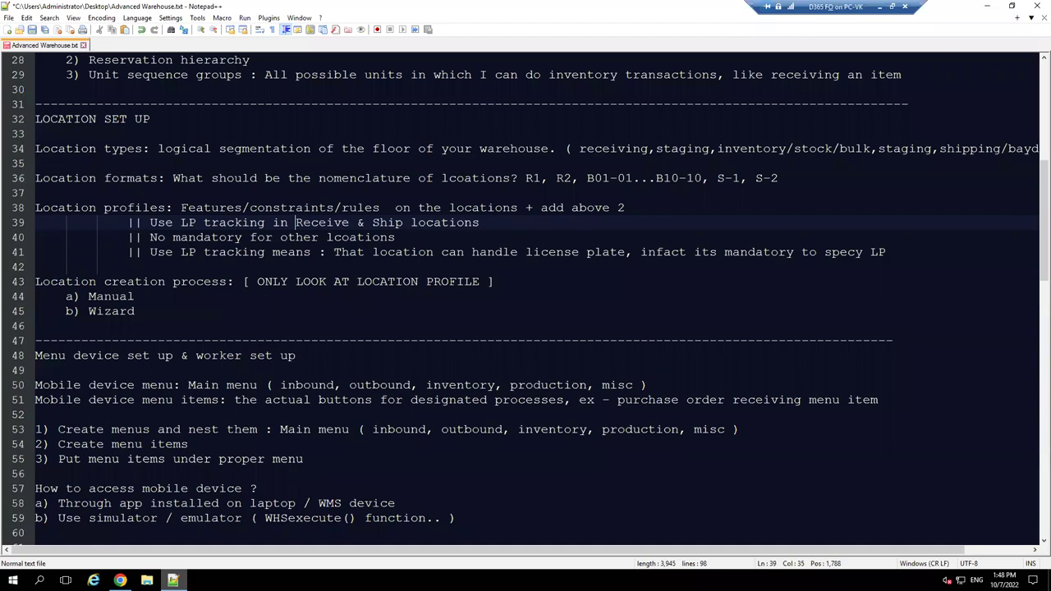
key("alt+Tab")
key("alt+Tab")
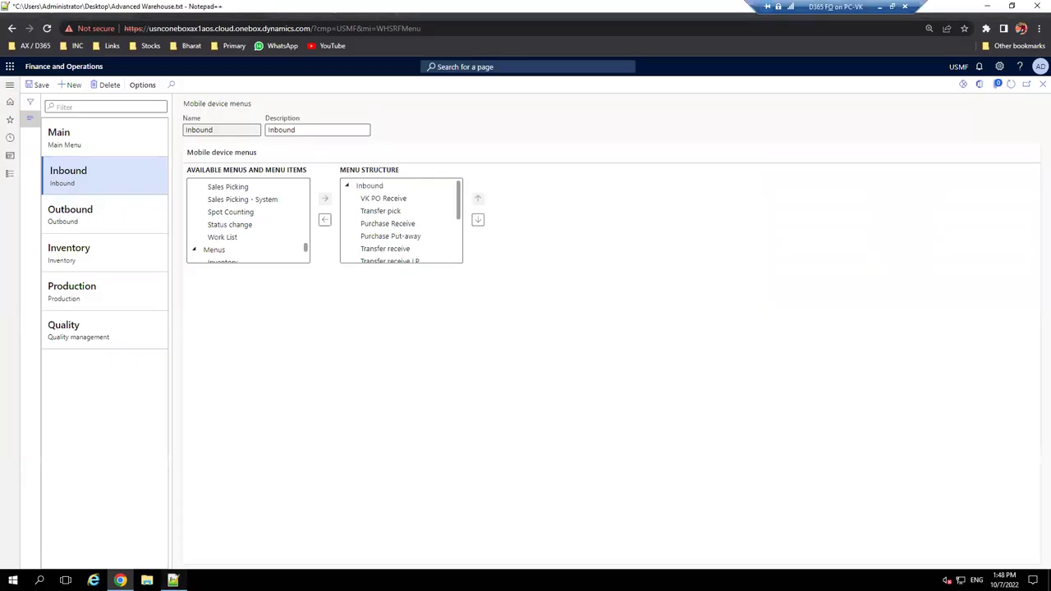
key("alt+Tab")
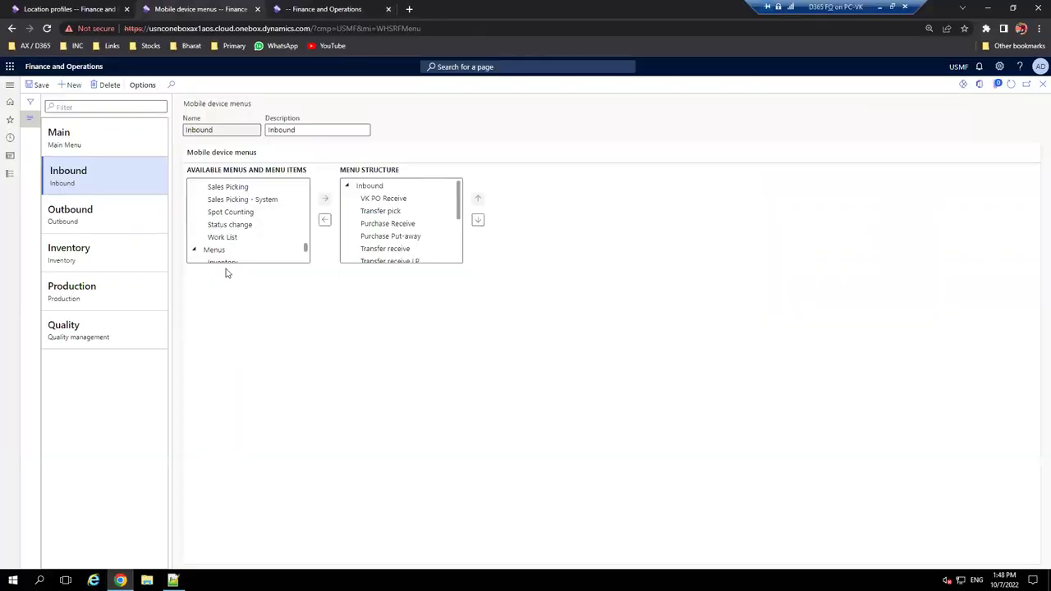
left_click(10, 85)
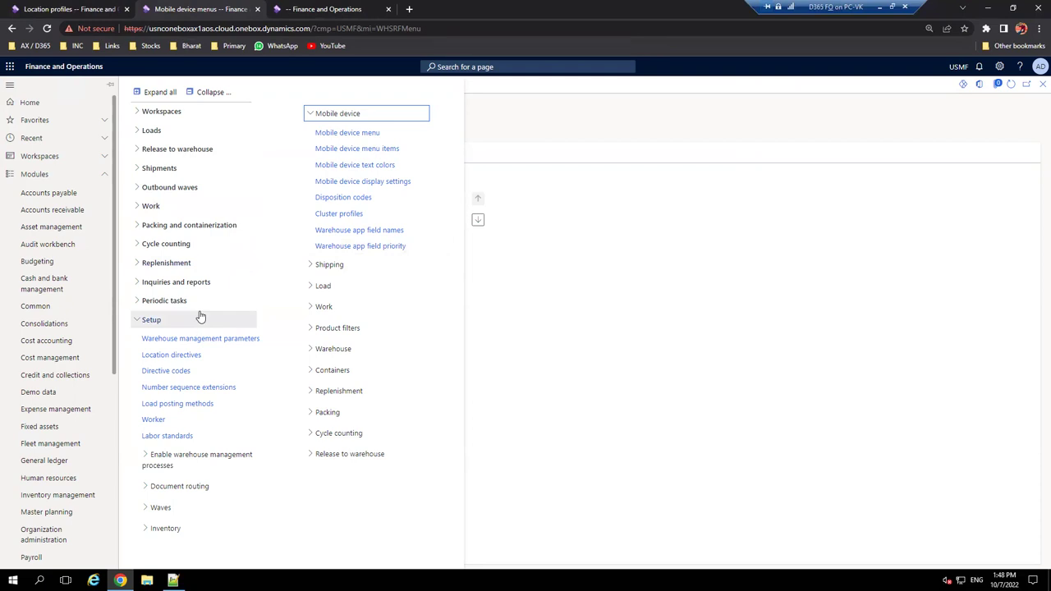
left_click(73, 8)
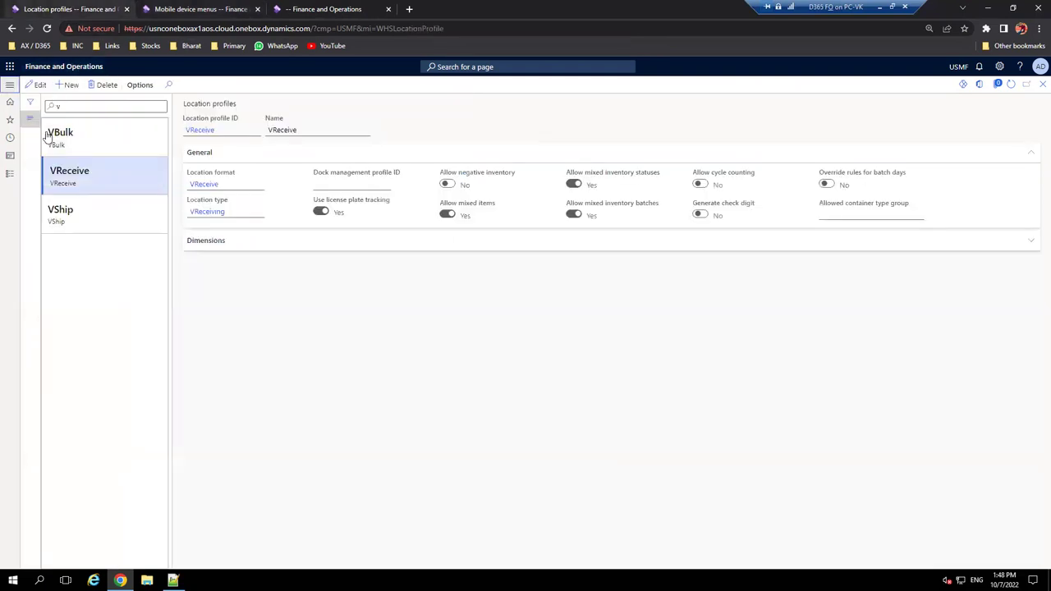
left_click(10, 85)
scroll(71, 276, "down", 4)
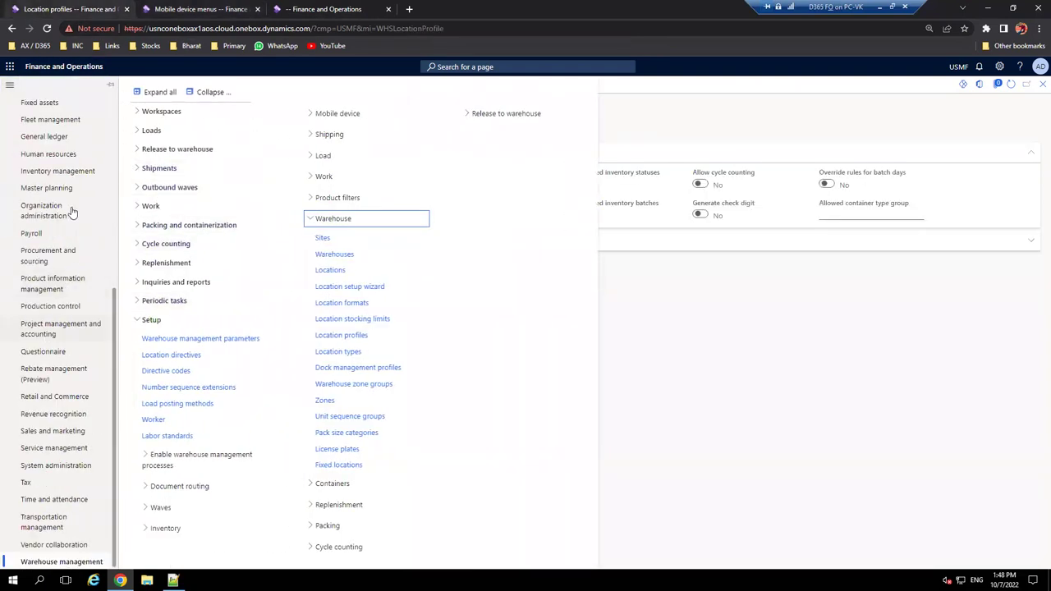
left_click(64, 287)
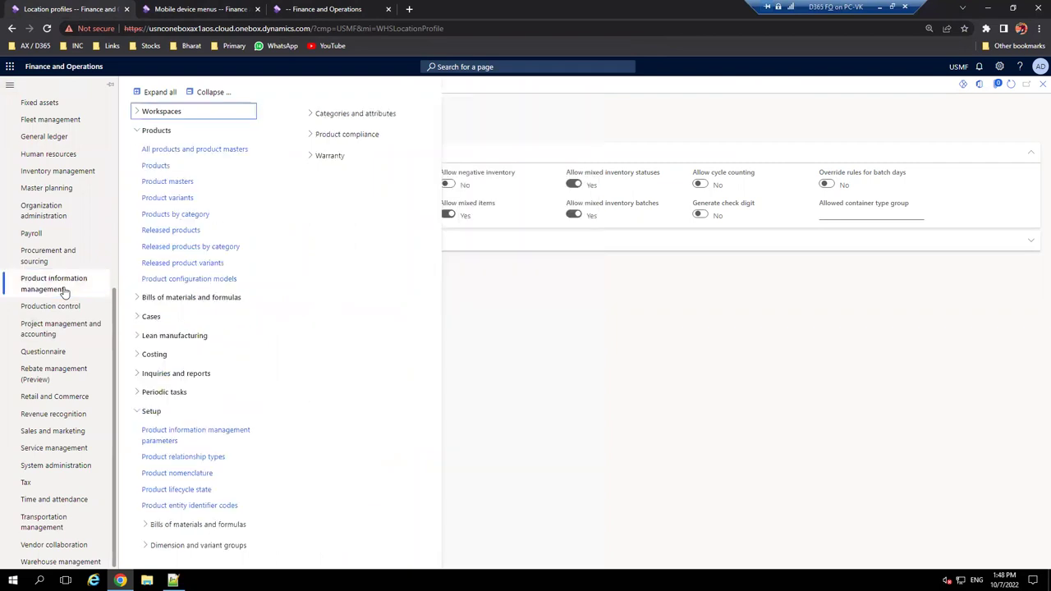
left_click(175, 236)
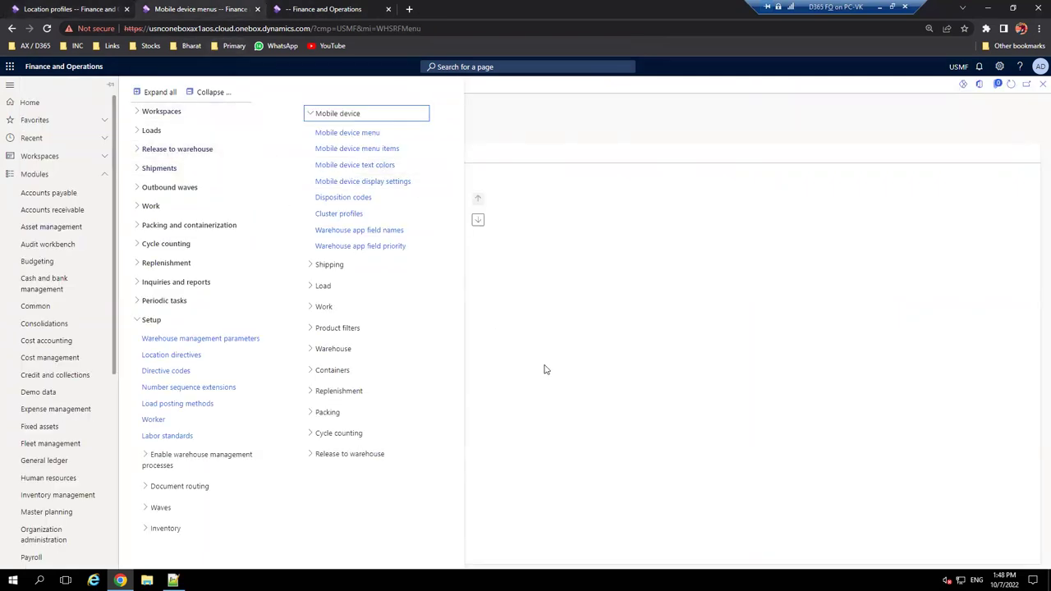
- Open Accounts payable's All purchase orders list, then return to the first browser tab
left_click(69, 193)
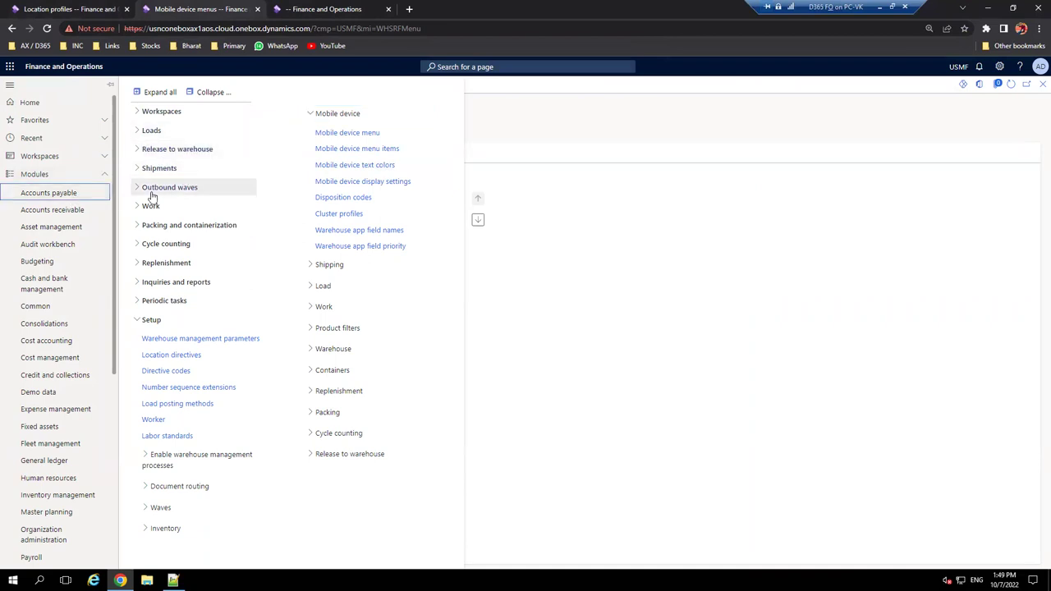
left_click(169, 325)
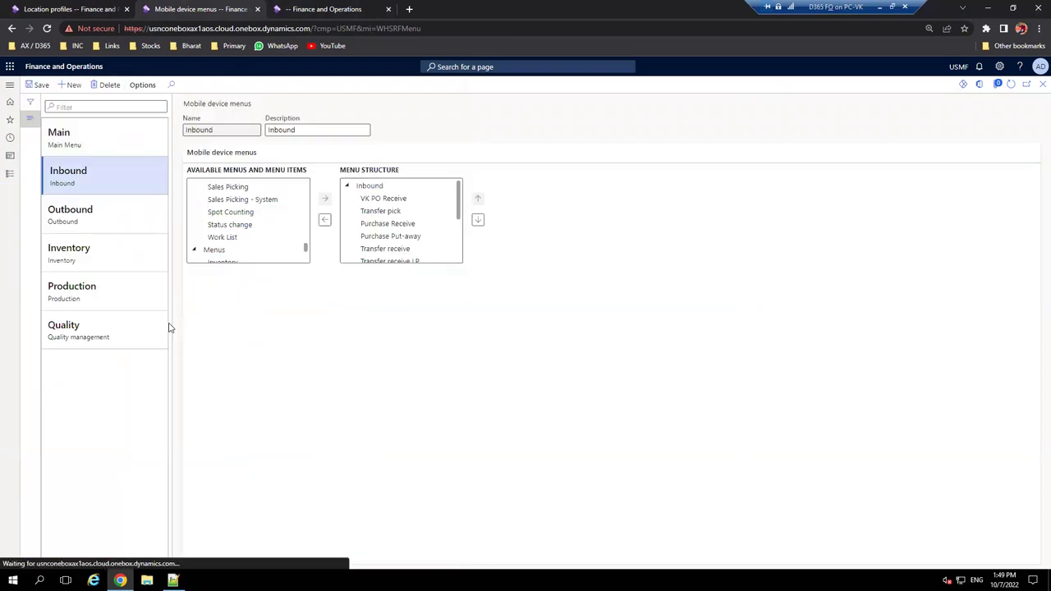
left_click(74, 5)
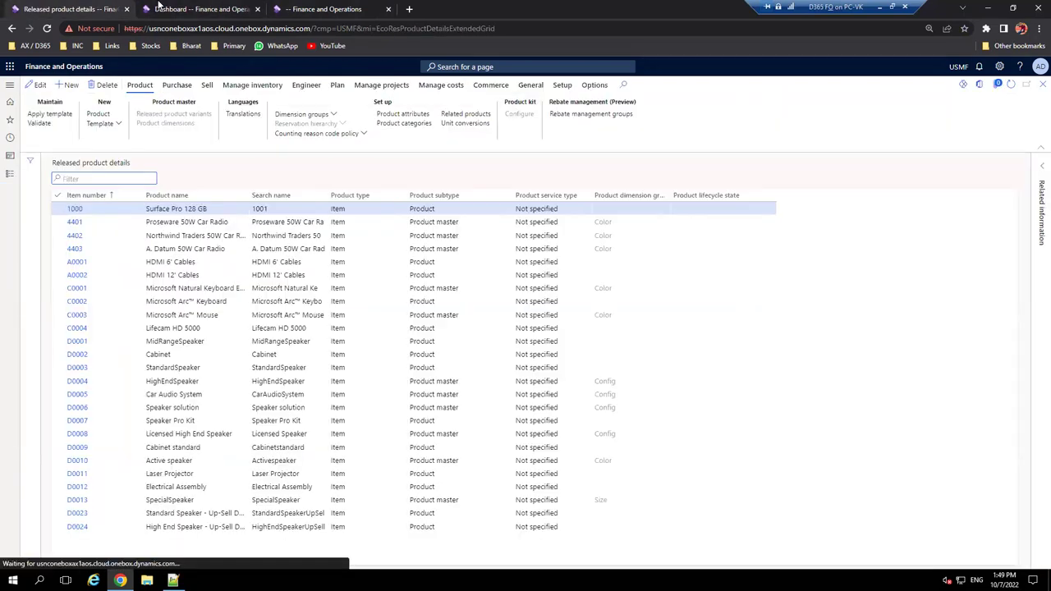
- Scroll through the released products list and select the first product
scroll(226, 320, "down", 20)
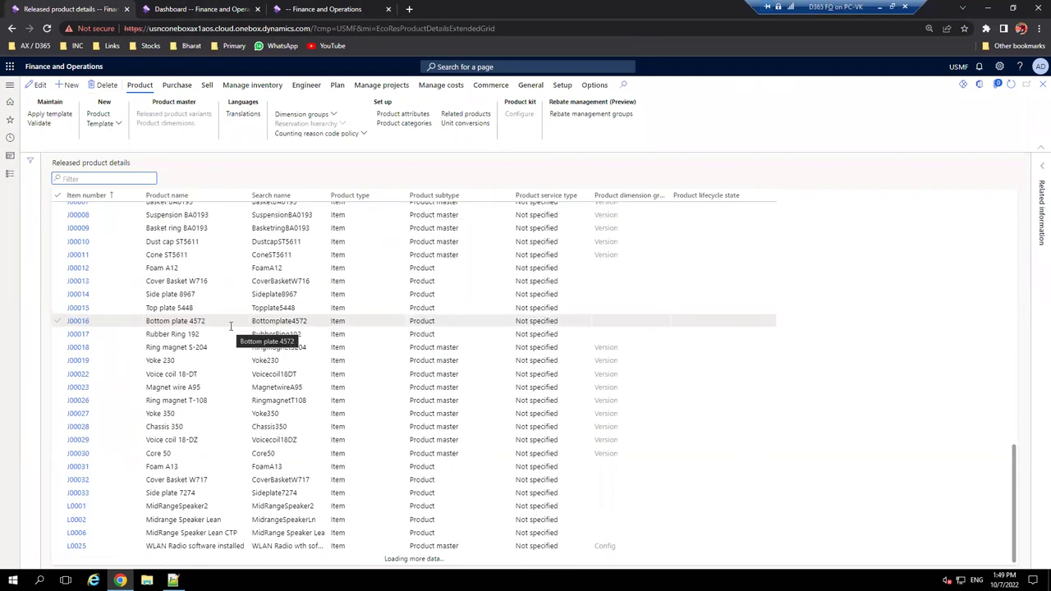
scroll(232, 326, "down", 7)
scroll(233, 335, "down", 8)
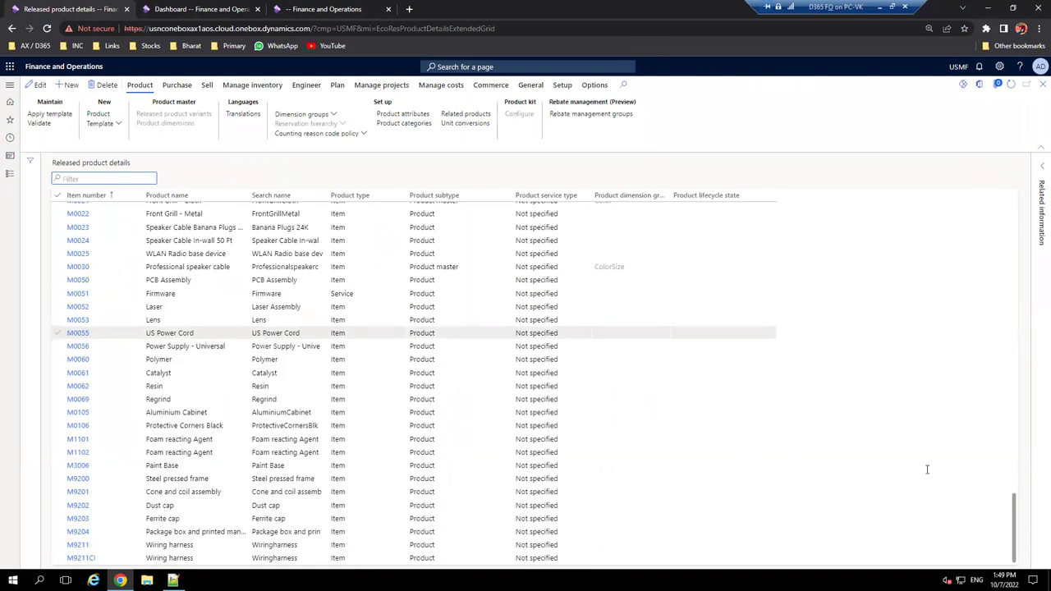
scroll(458, 468, "down", 8)
scroll(457, 469, "down", 8)
scroll(441, 470, "down", 4)
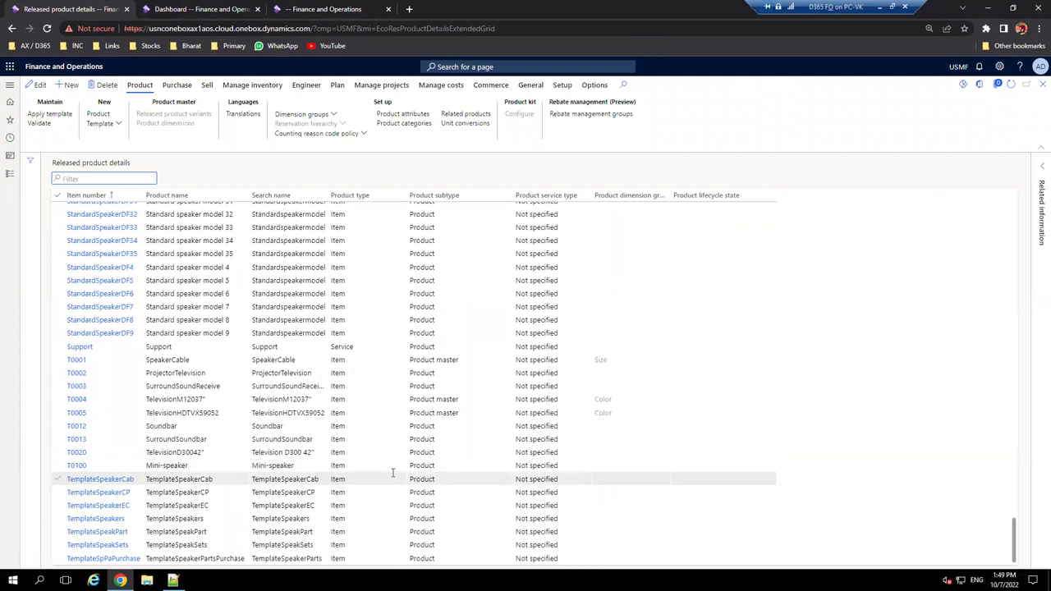
scroll(210, 363, "up", 16)
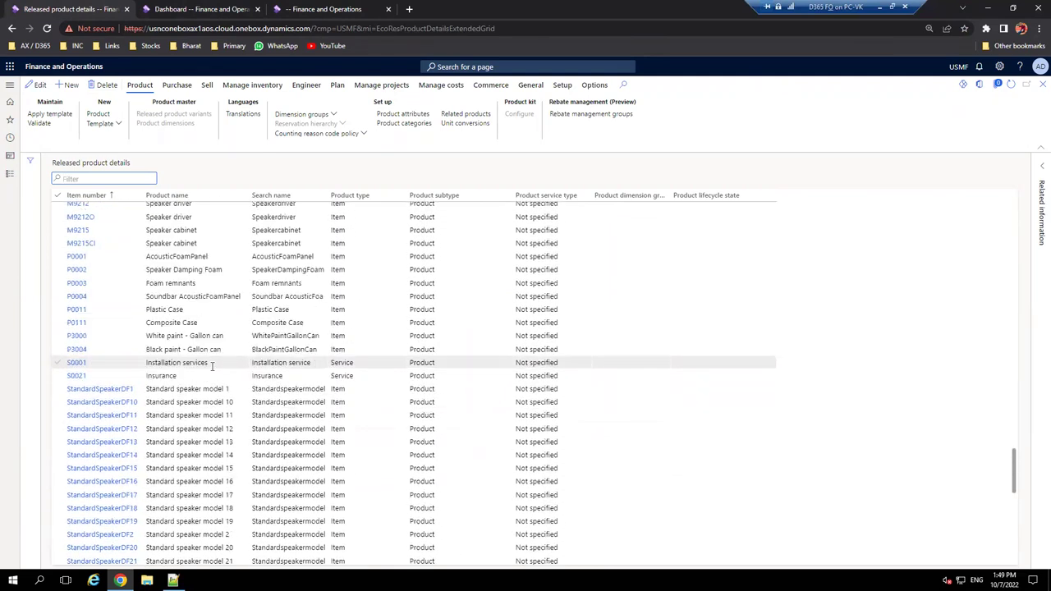
scroll(212, 367, "up", 15)
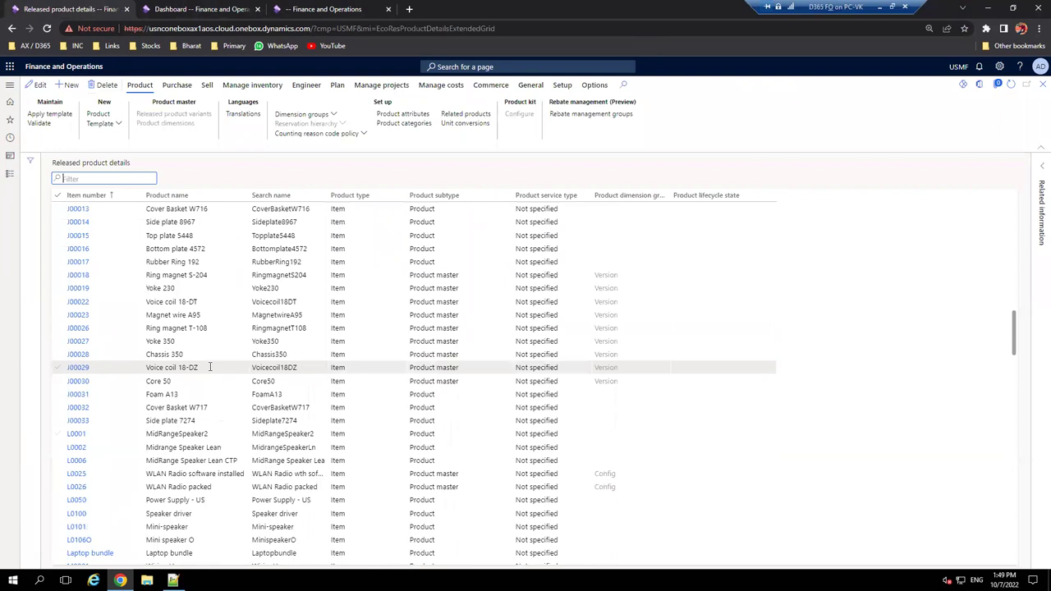
scroll(210, 367, "up", 8)
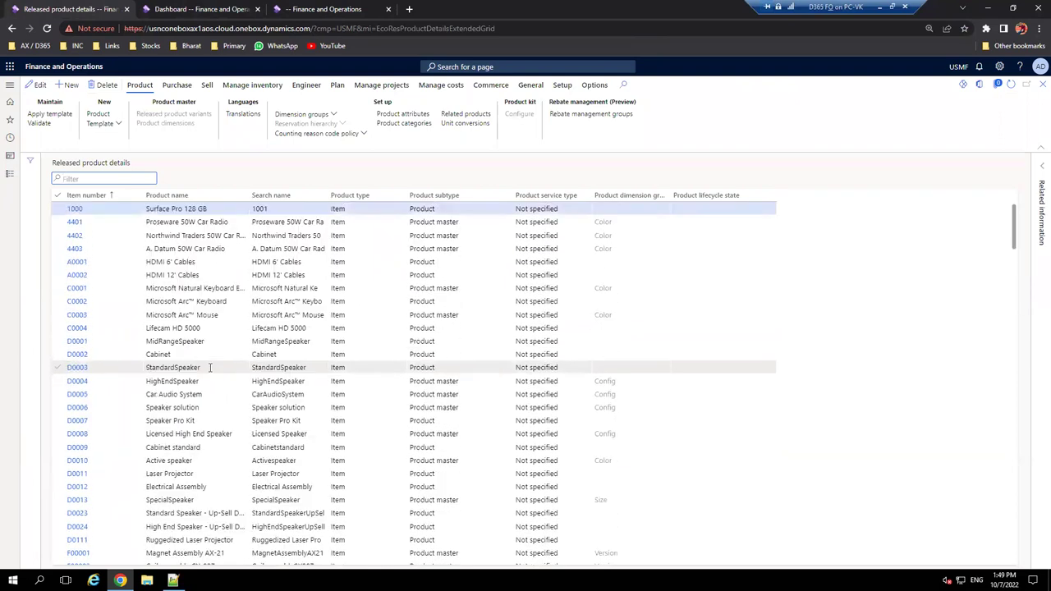
left_click(123, 208)
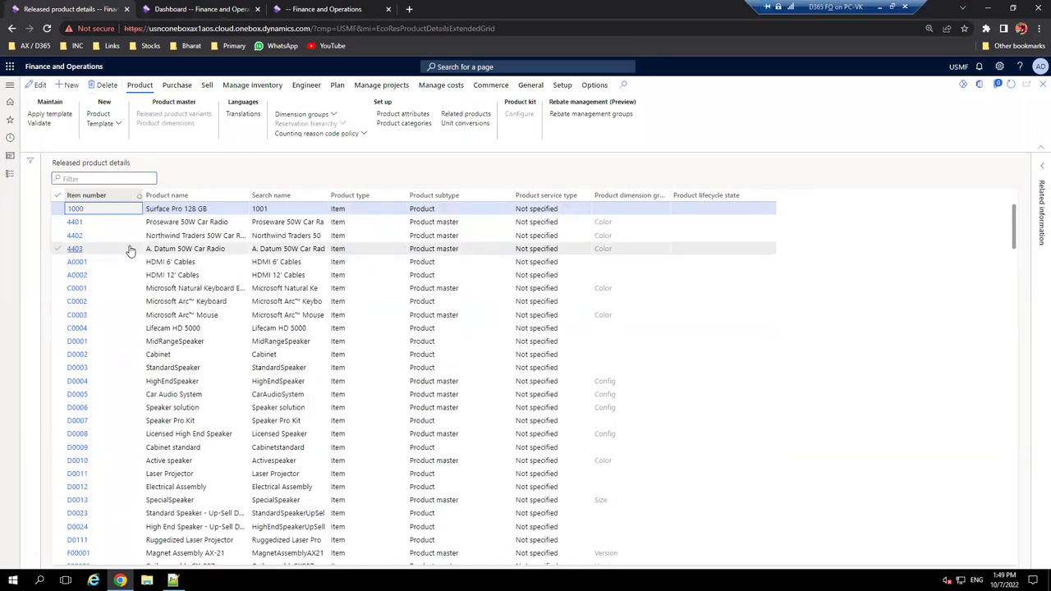
- Filter Item number by 'vk', clear the filter, and start a new released product
key("ctrl+g")
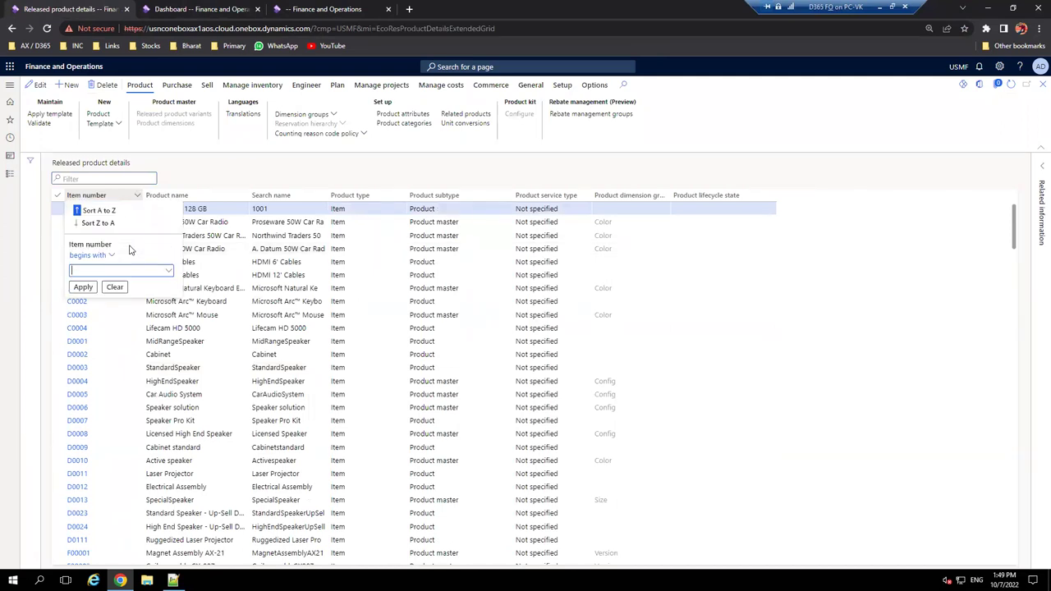
key("Escape")
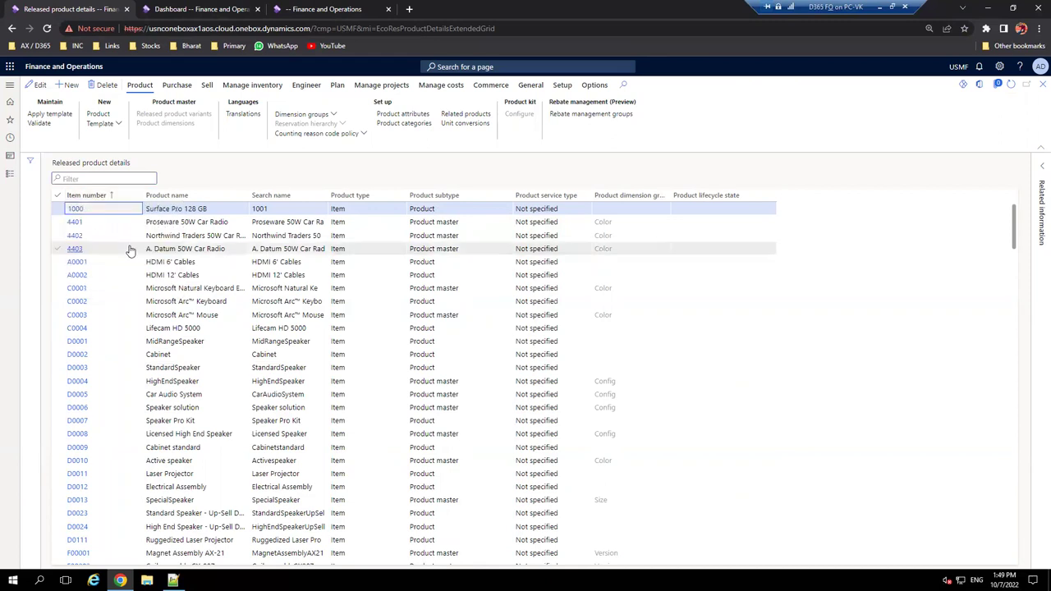
left_click(111, 200)
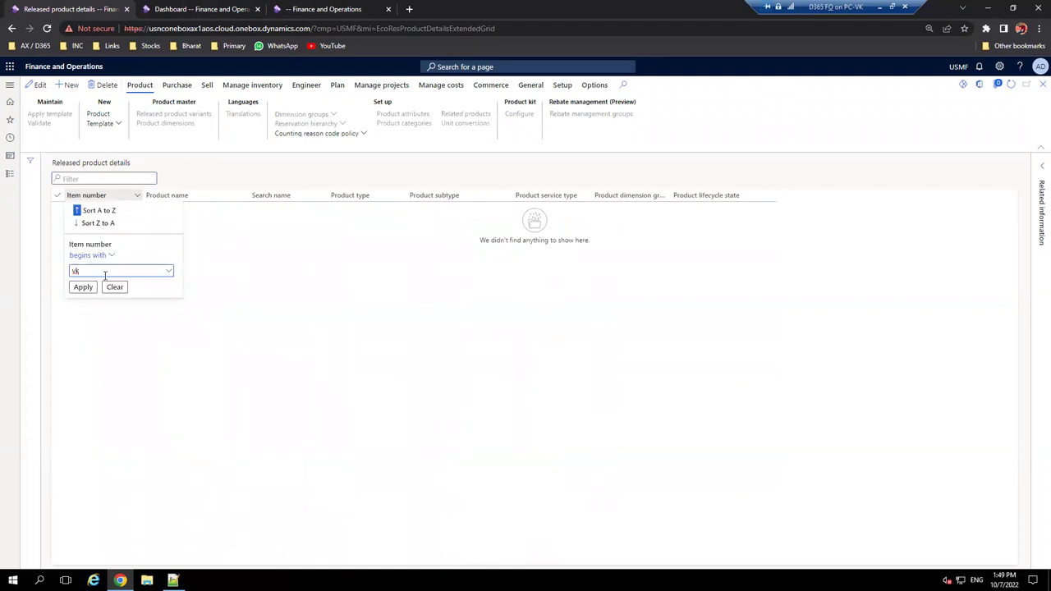
left_click(115, 288)
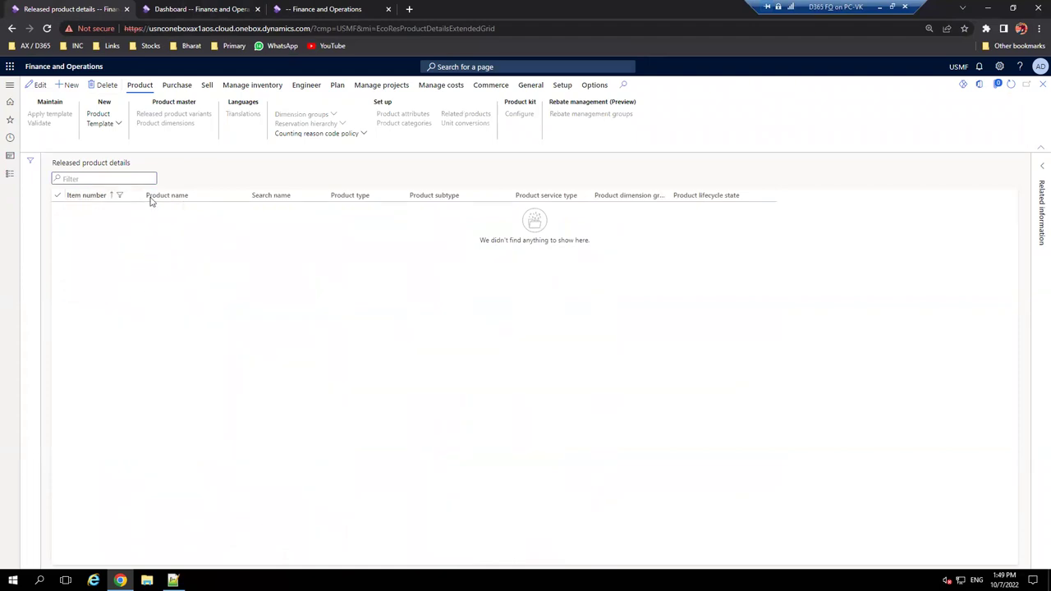
left_click(71, 86)
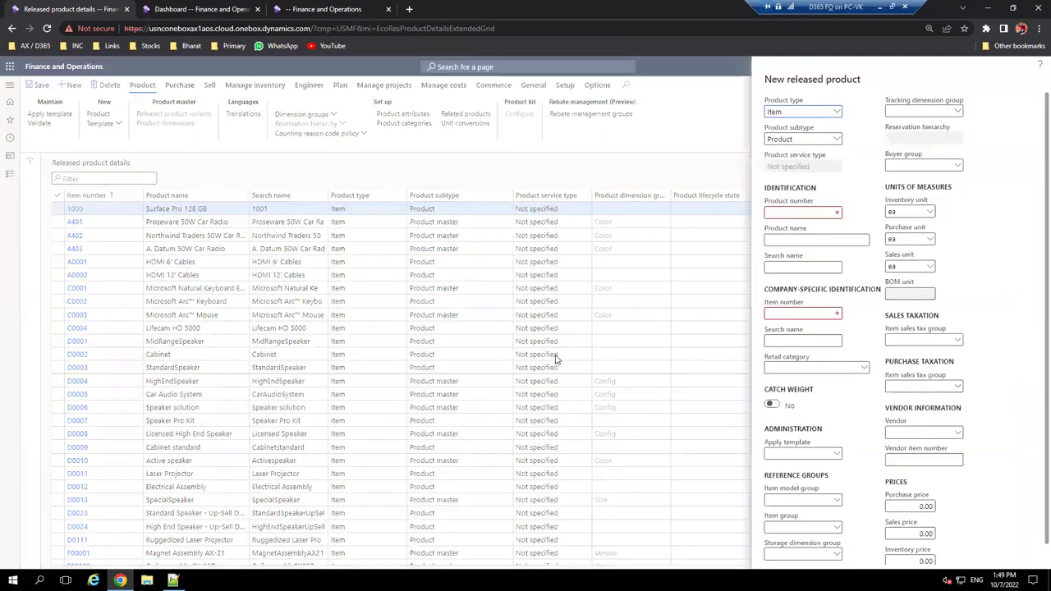
- Enter product number ITM-001, see the duplicate warning, and cancel the new product
left_click(808, 213)
type("ITM-001")
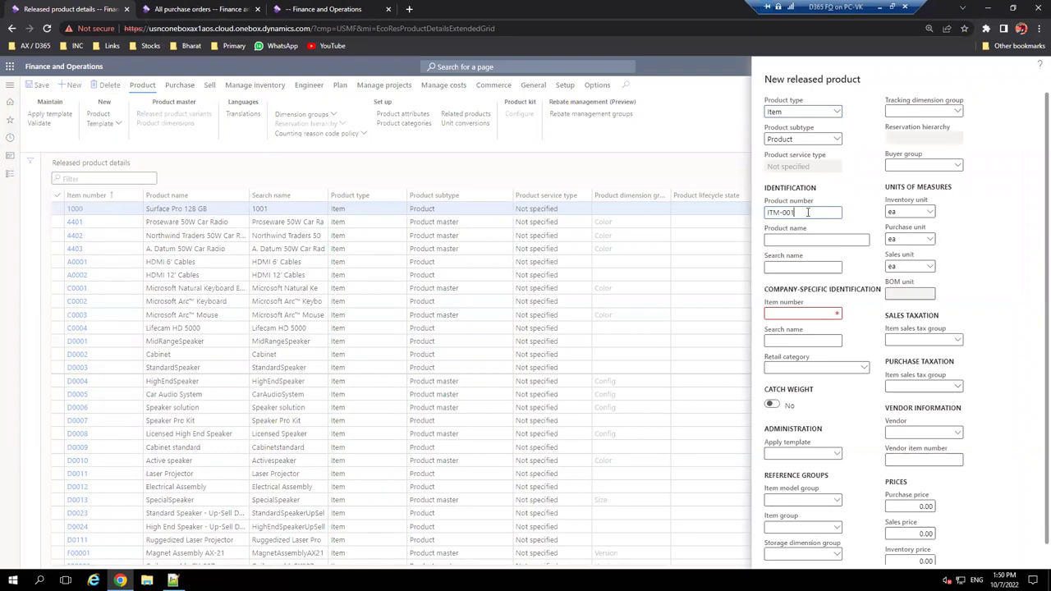
left_click(828, 240)
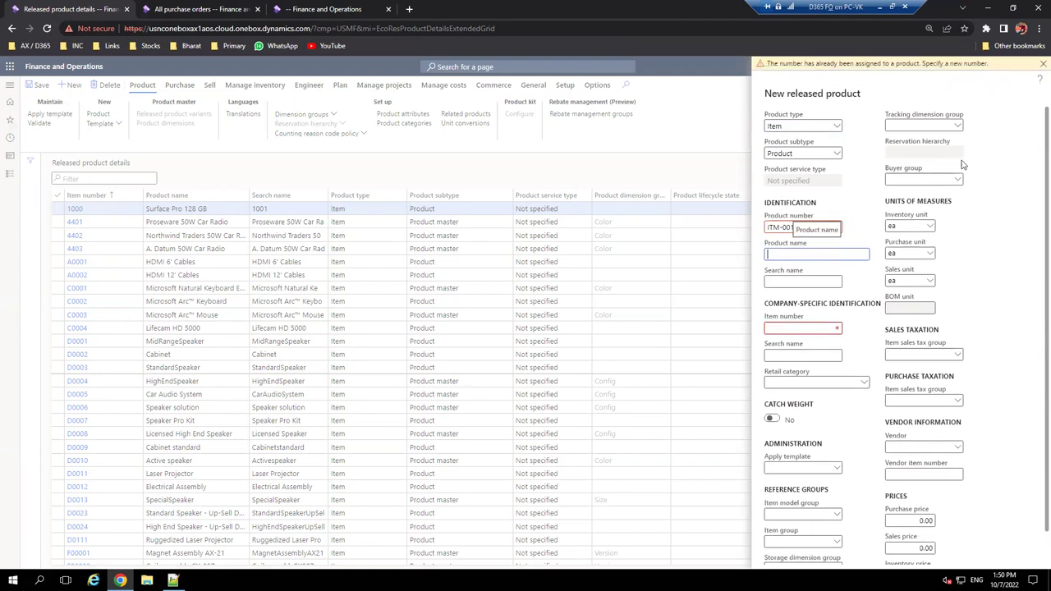
scroll(994, 437, "down", 1)
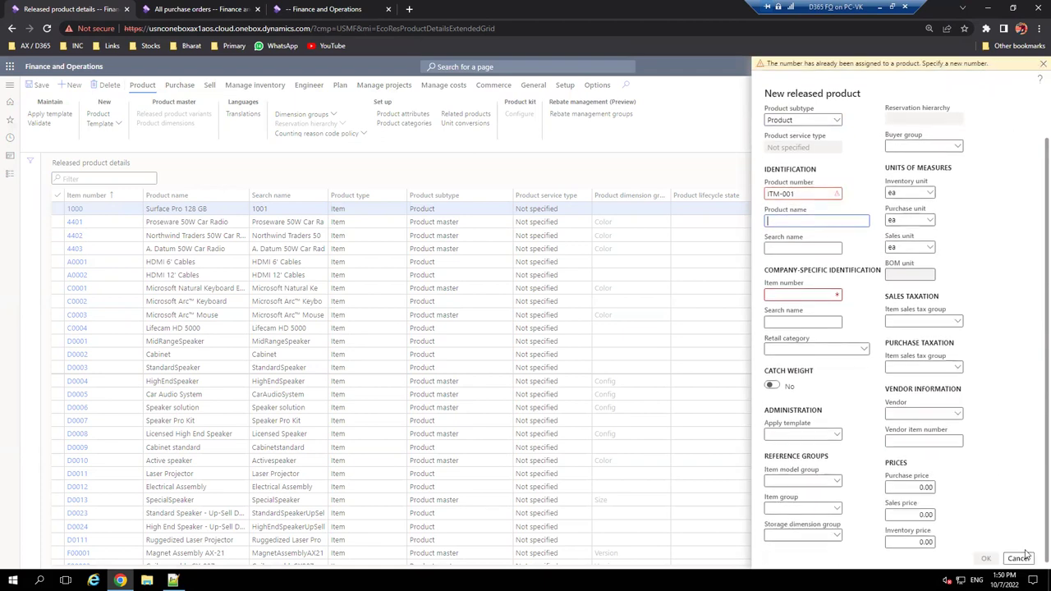
left_click(1018, 558)
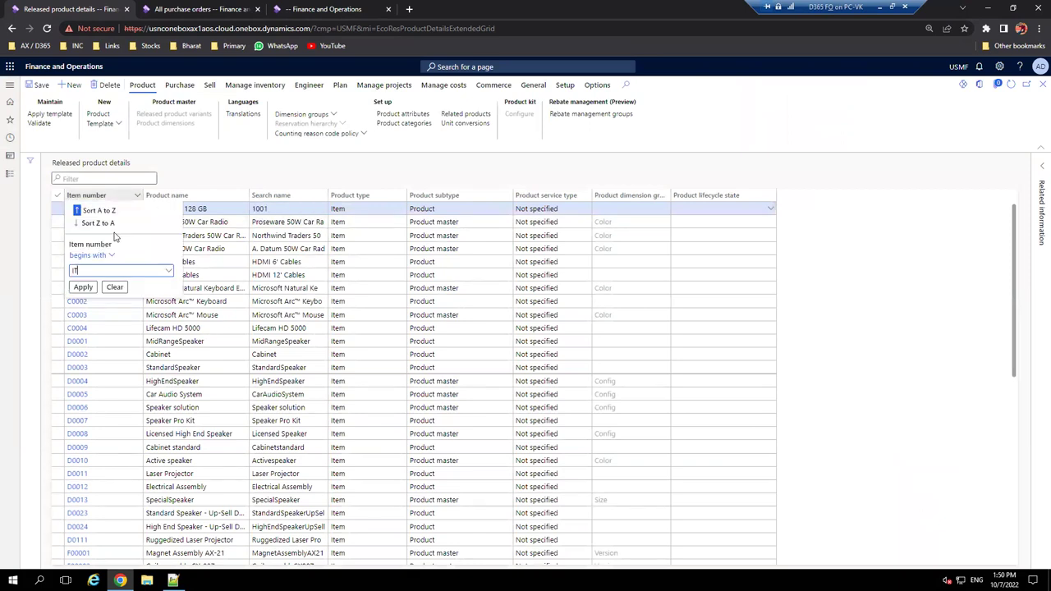
- Filter item numbers beginning with ITM- and open products ITM-001 and ITM-002
left_click(115, 237)
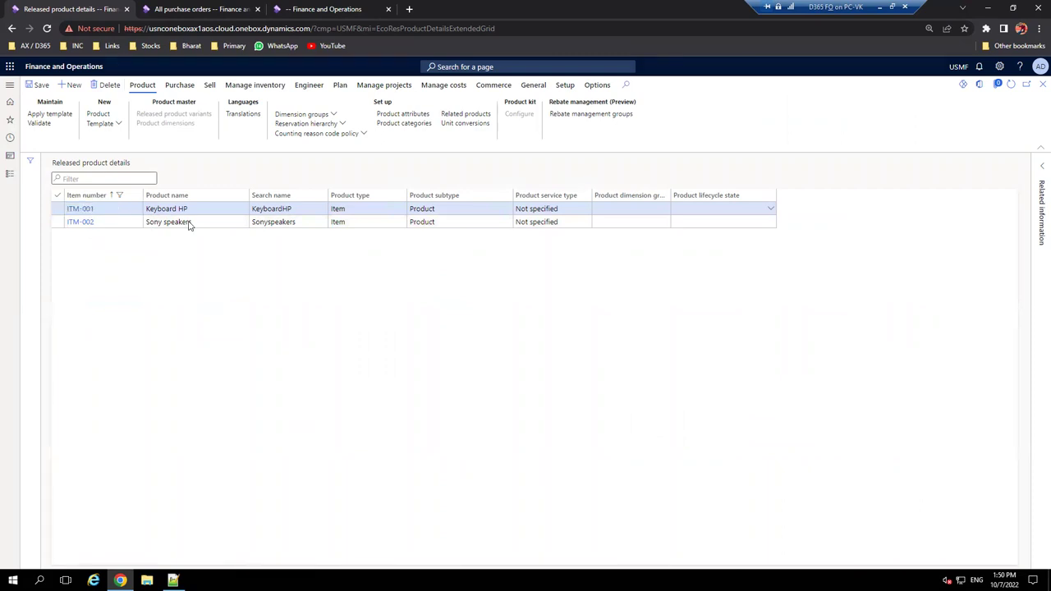
key("Return")
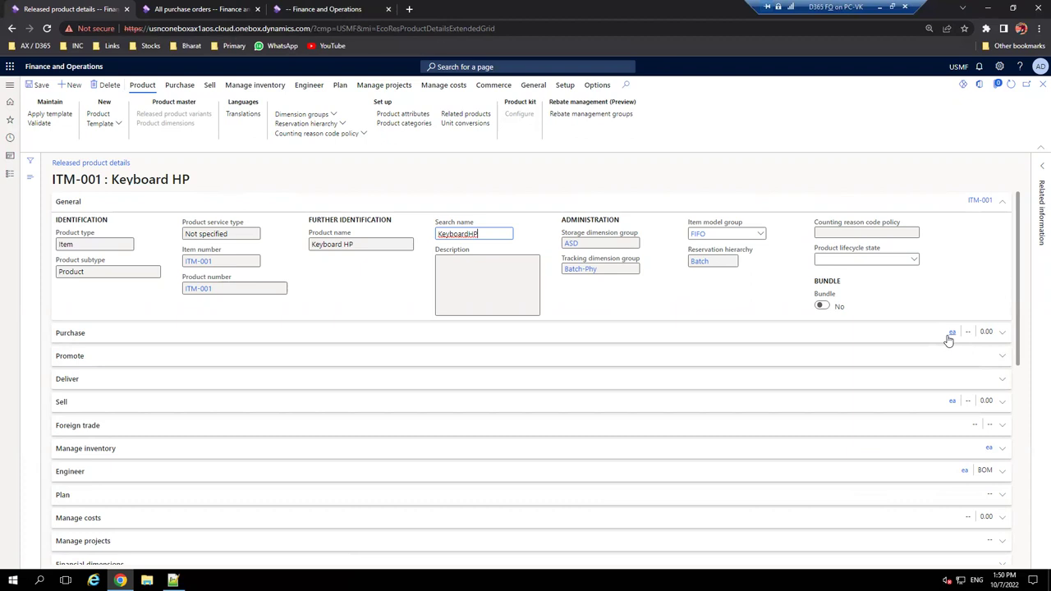
left_click(1042, 85)
left_click(126, 226)
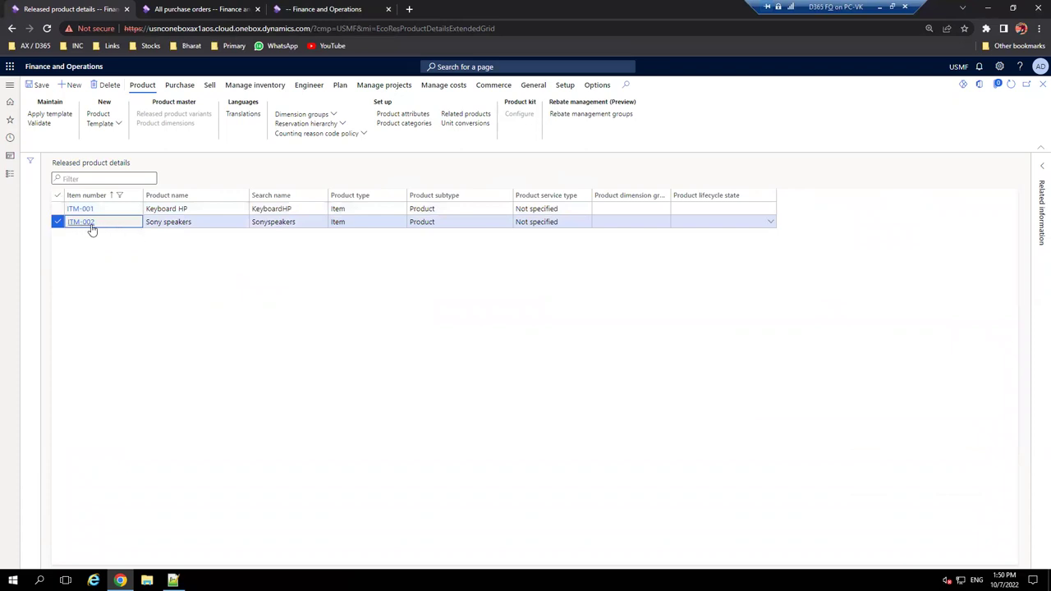
left_click(86, 221)
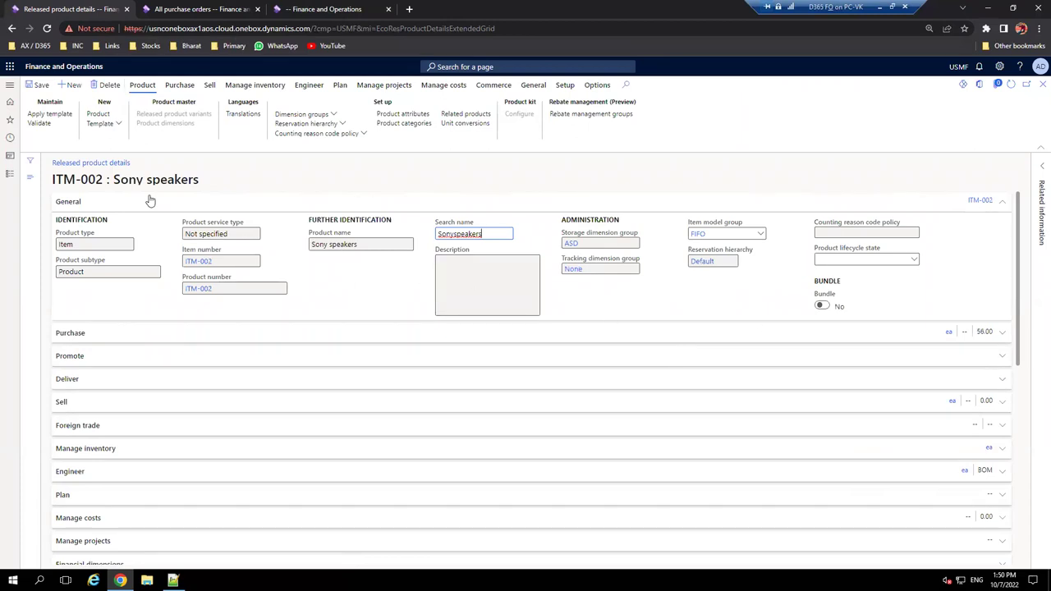
left_click(181, 8)
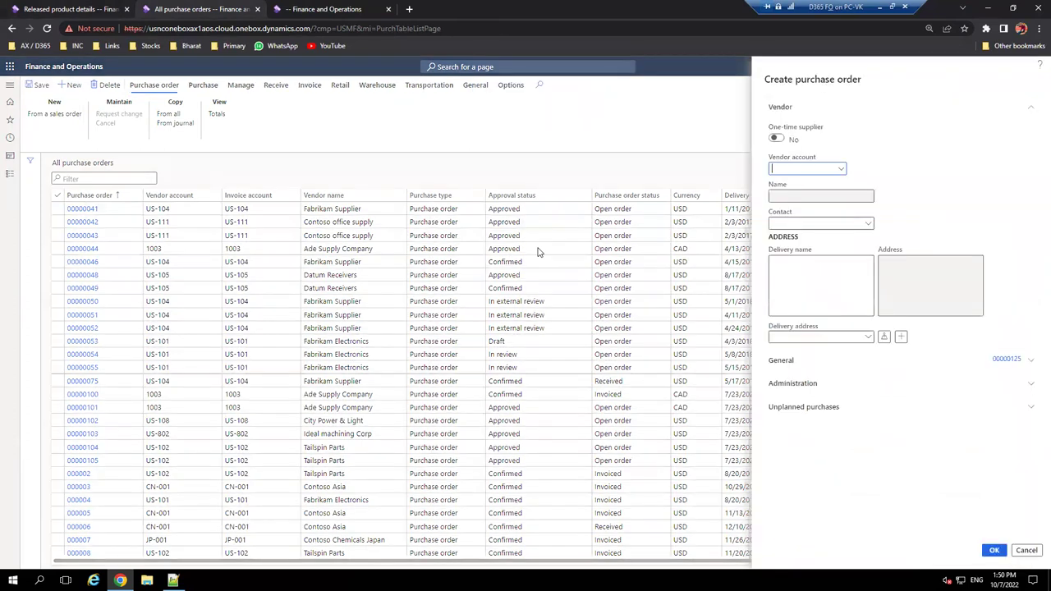
- Create a purchase order for vendor 1001 Acme Office Supplies with warehouse AWH
scroll(538, 252, "down", 5)
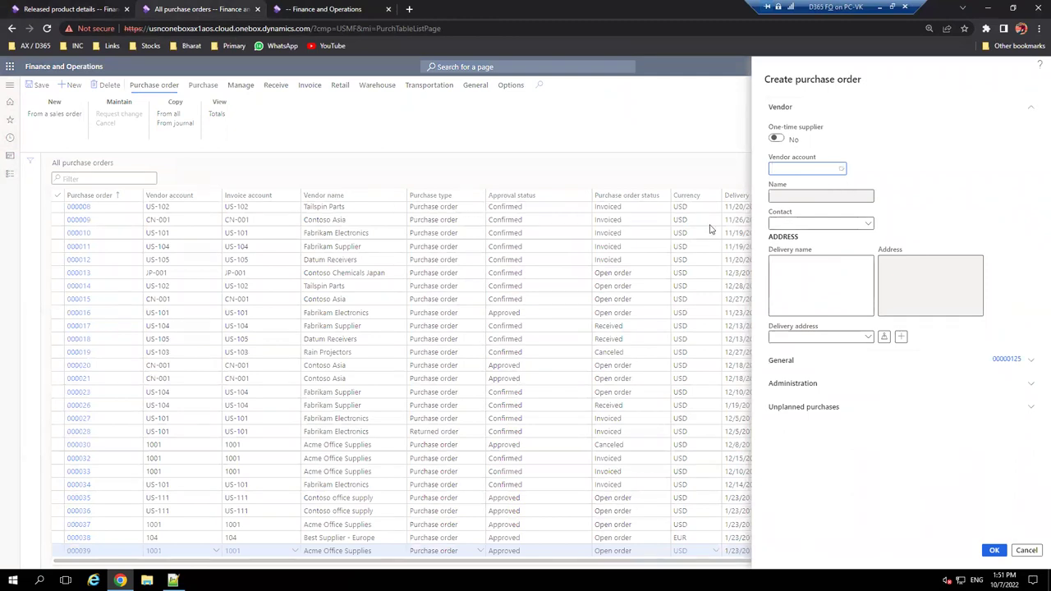
key("alt+Down")
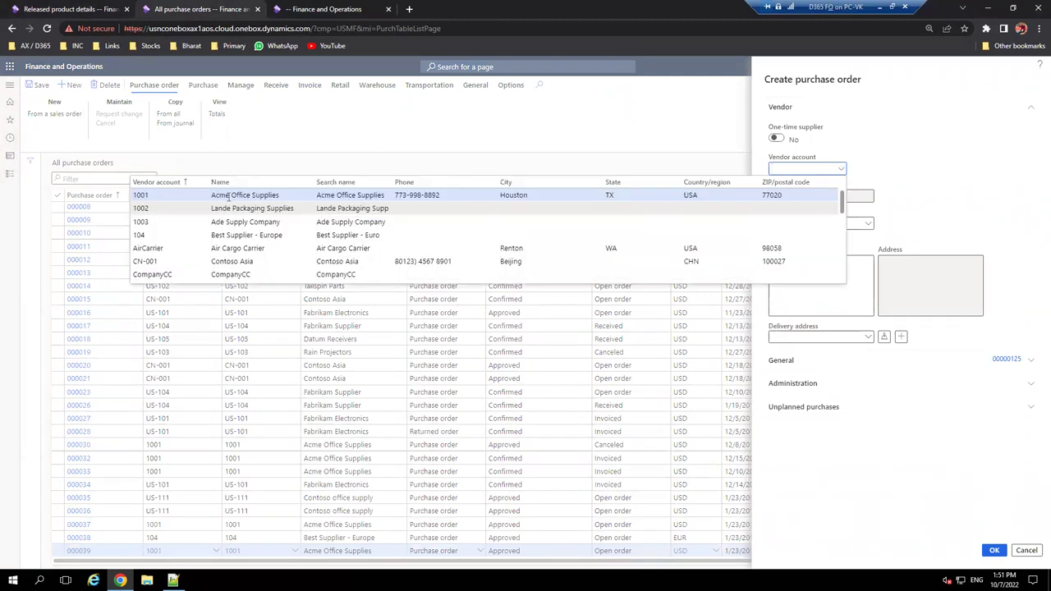
left_click(228, 197)
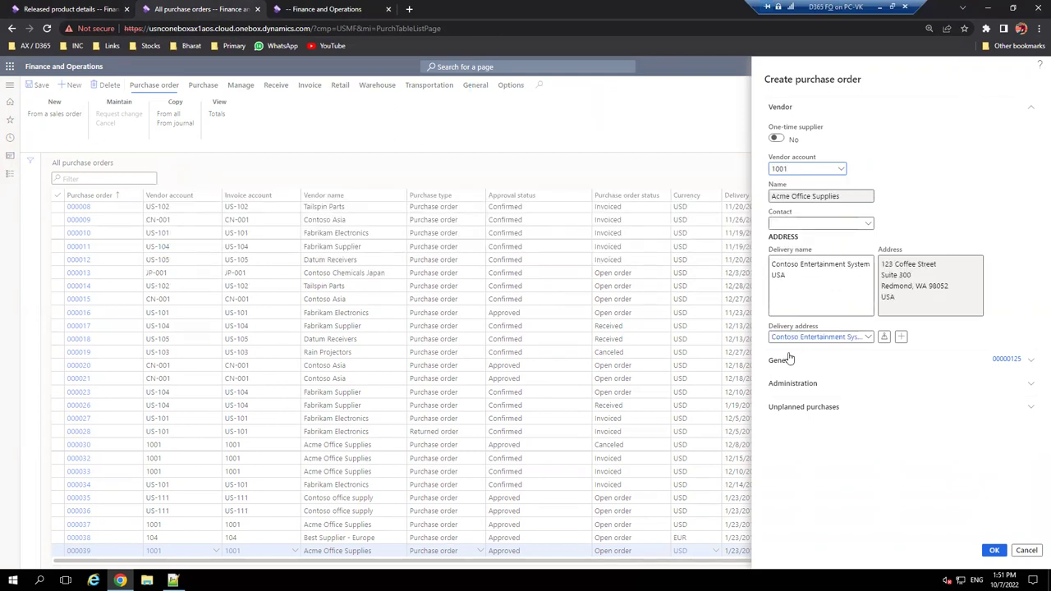
left_click(786, 365)
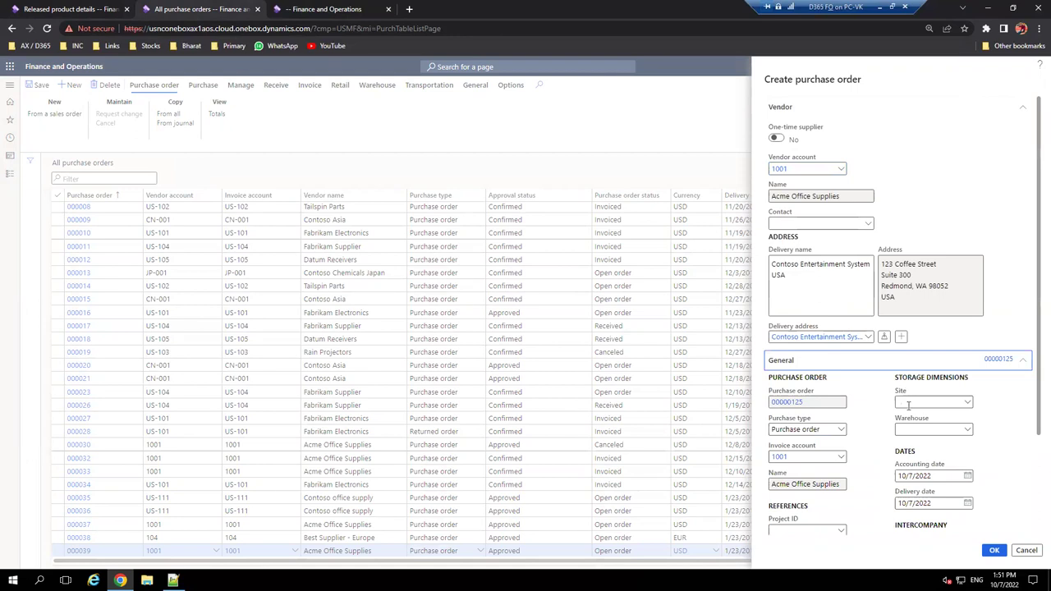
left_click(945, 431)
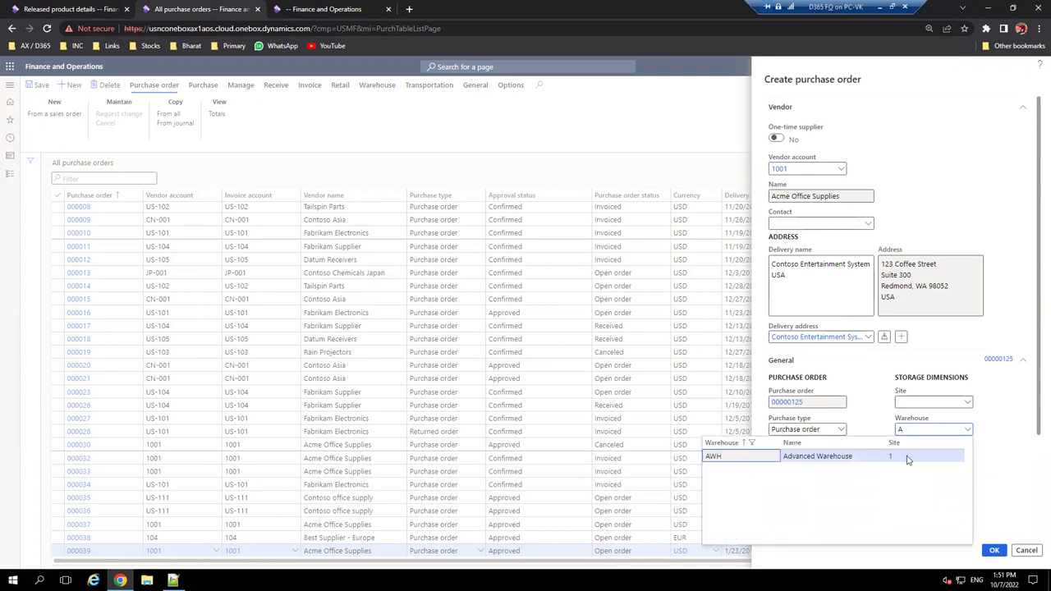
key("Tab")
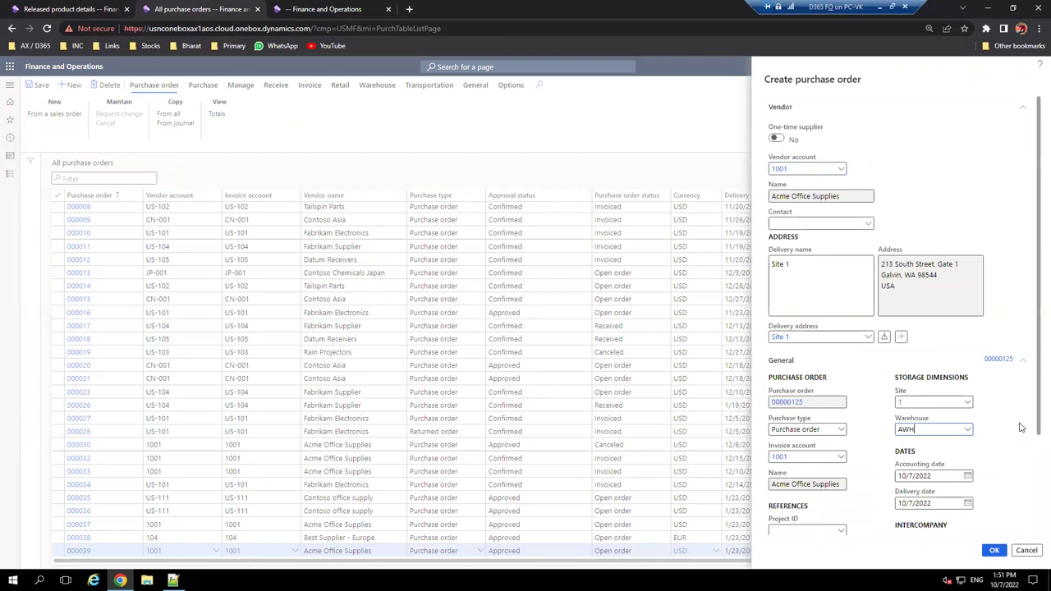
scroll(998, 487, "down", 2)
left_click(995, 551)
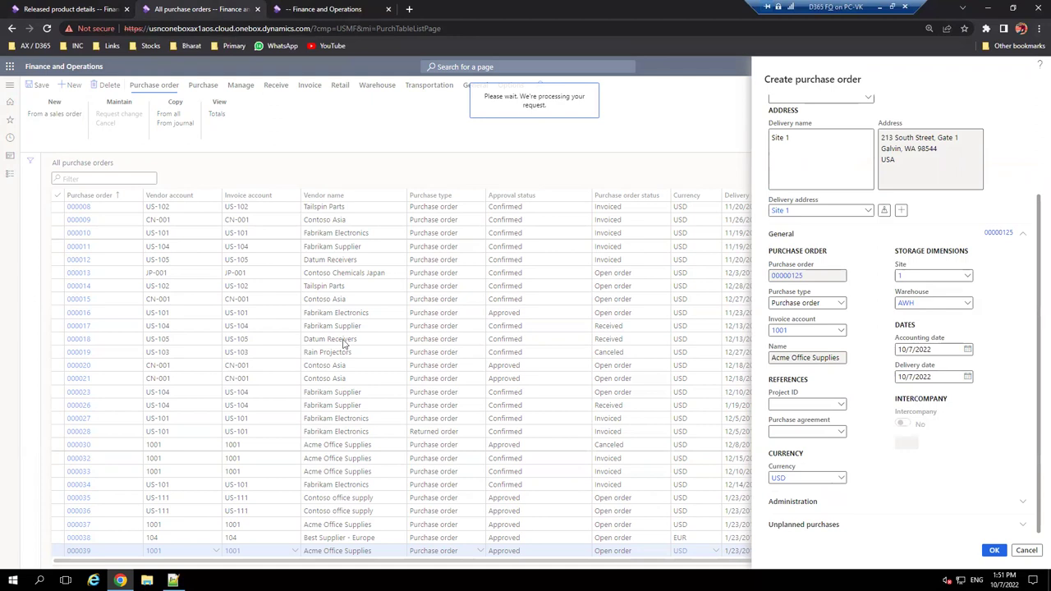
- Start the order line's item, checking the ITM-002 item number on the product details tab
left_click(58, 5)
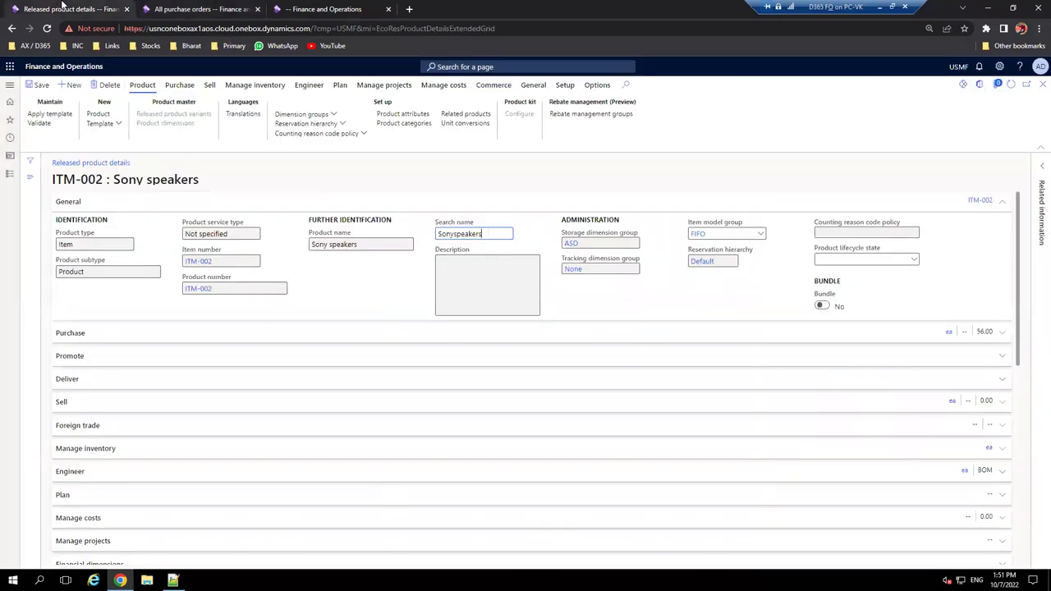
left_click(184, 6)
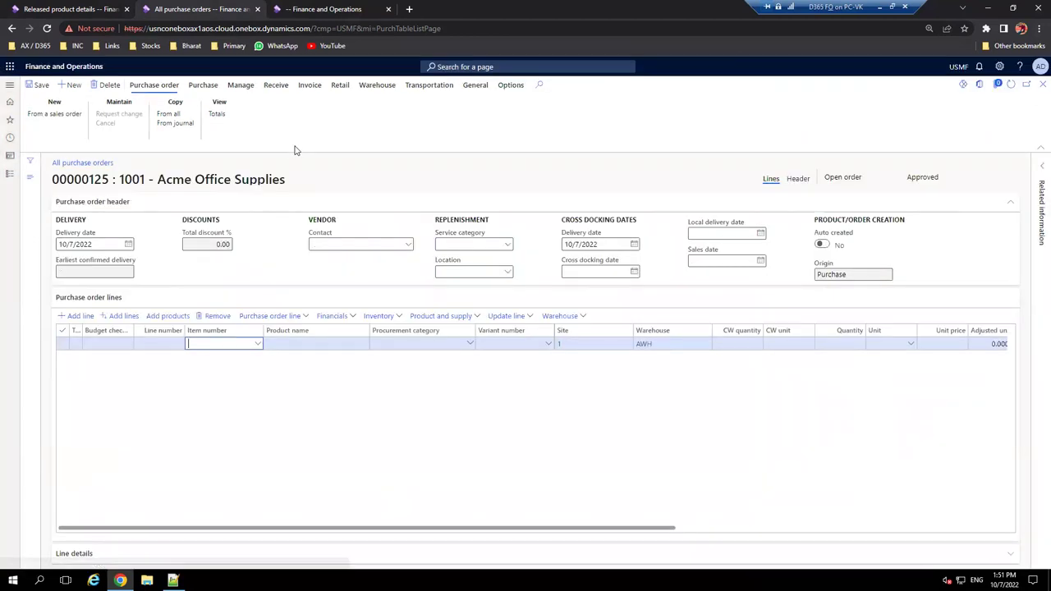
left_click(227, 344)
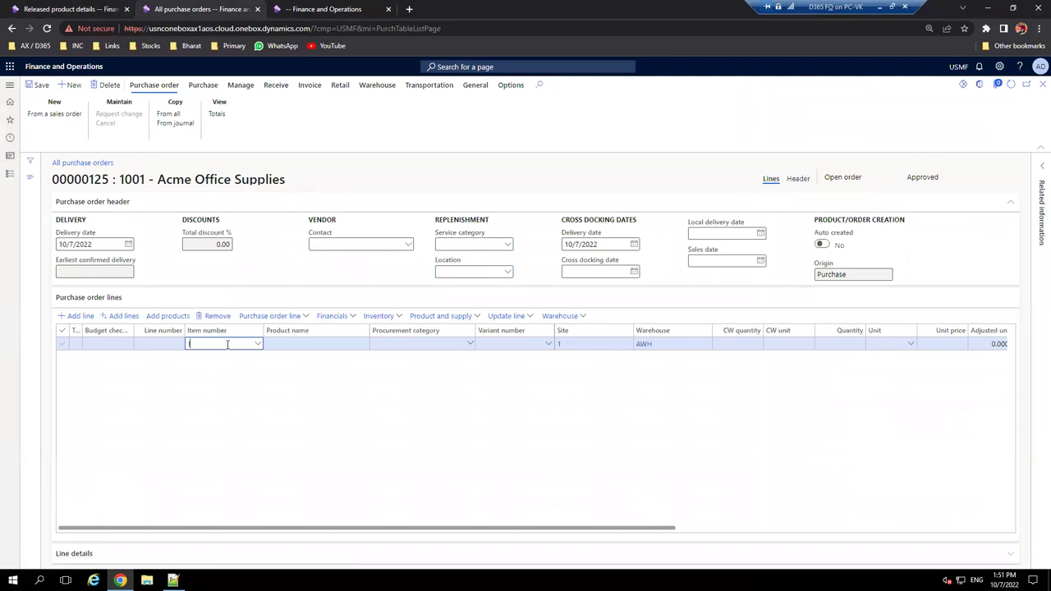
left_click(82, 8)
left_click(238, 6)
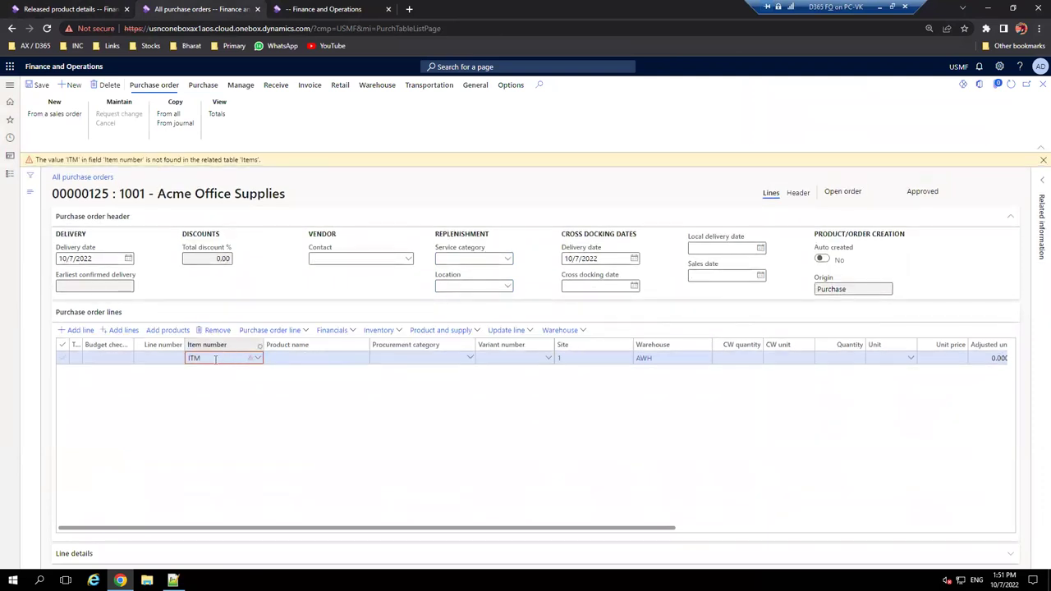
- Complete the line's item number as ITM-002 and save the purchase order
left_click(215, 359)
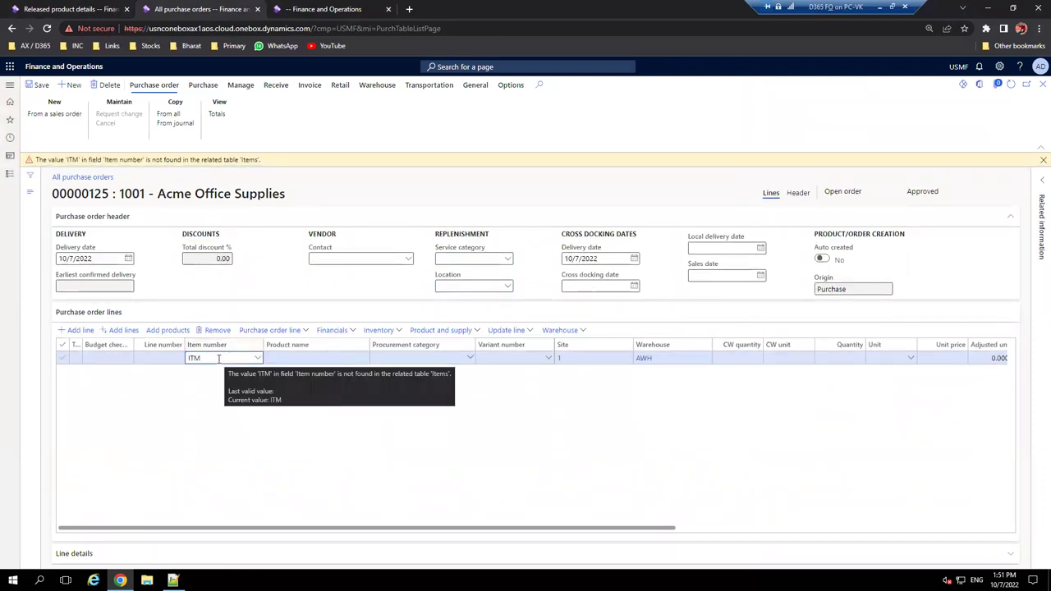
type("-002")
key("Tab")
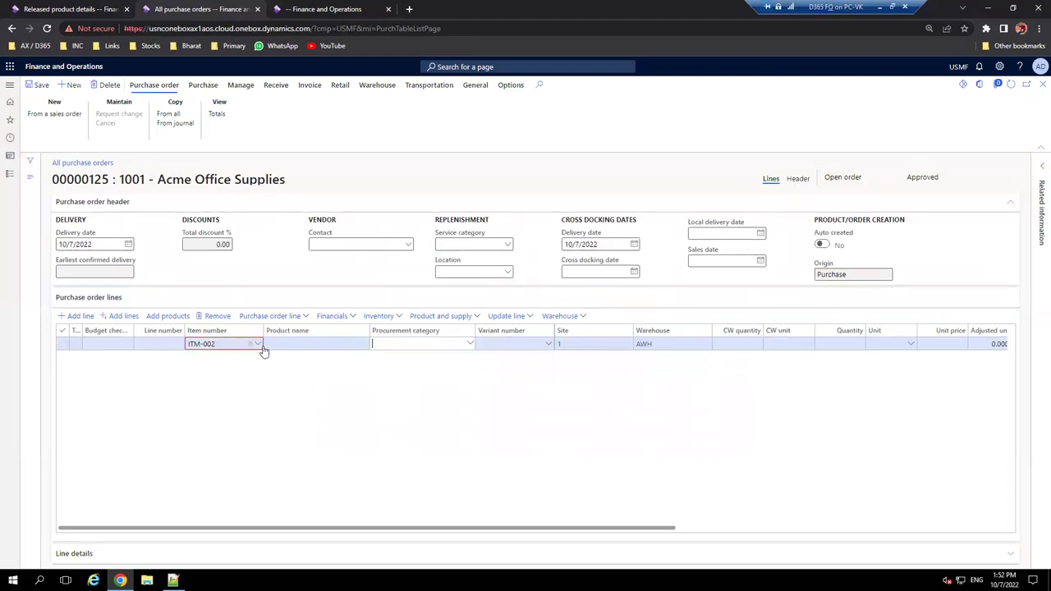
left_click(39, 86)
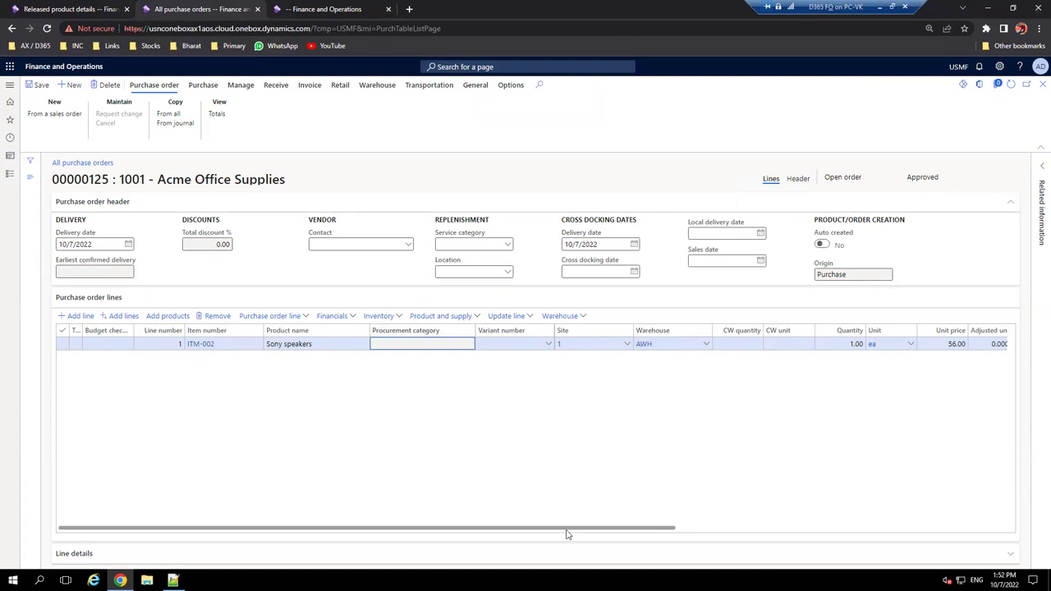
- Change the line quantity from 1.00 to 10 and save
left_click_drag(583, 534, 649, 535)
left_click(722, 345)
left_click_drag(723, 345, 757, 346)
type("10")
key("Tab")
key("Tab")
key("Tab")
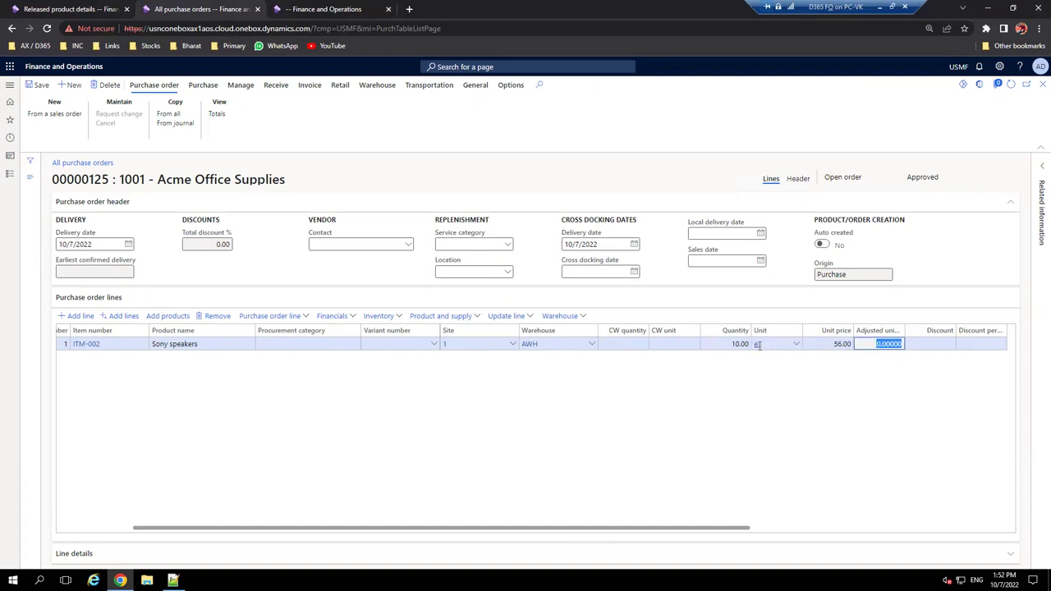
left_click(37, 85)
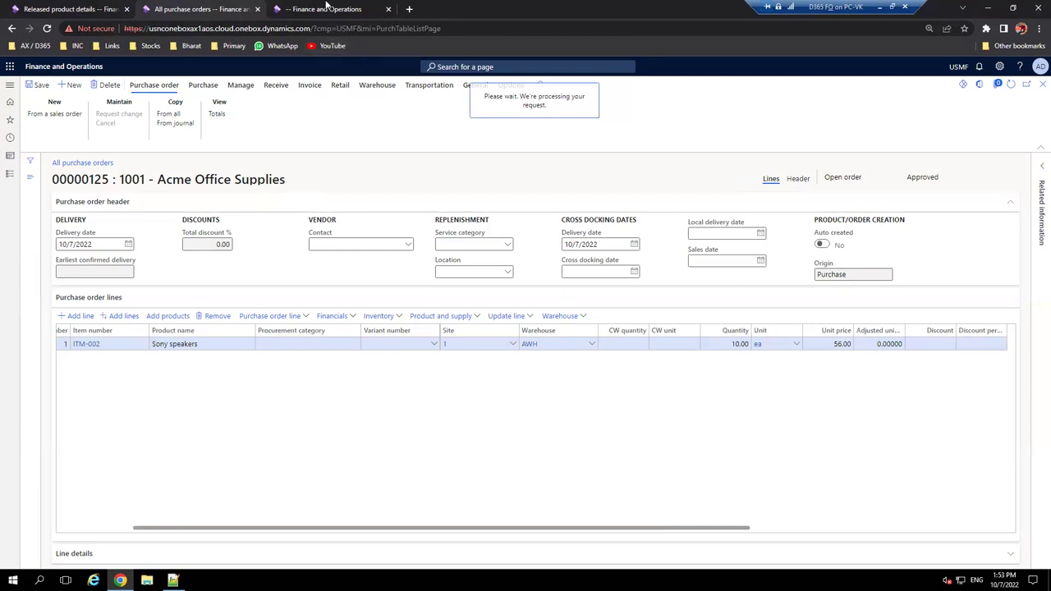
left_click(333, 10)
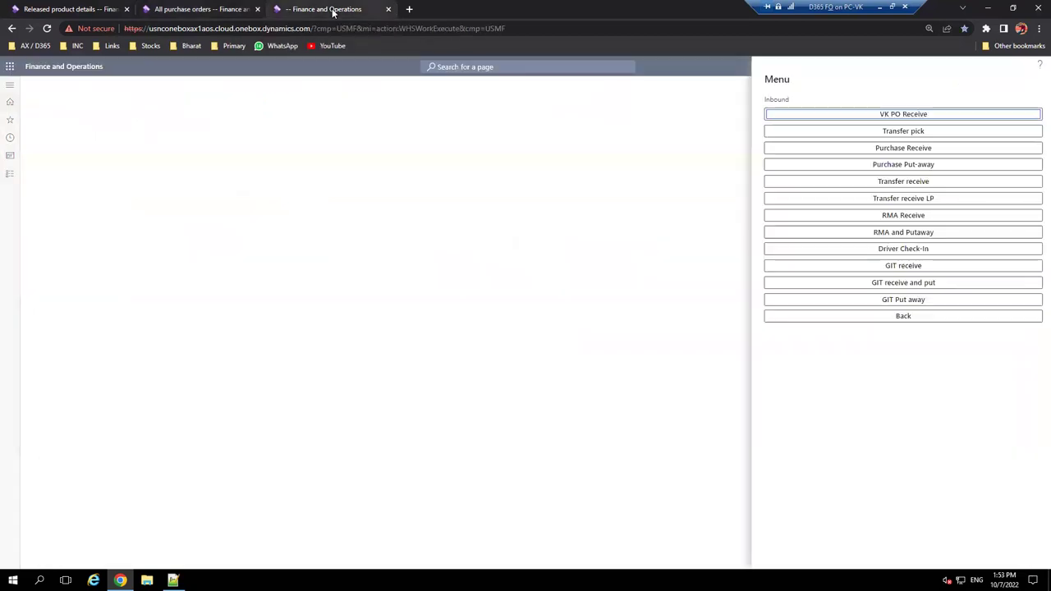
- Launch VK PO Receive and enter PO number 00000125, copied from the purchase order tab
left_click(953, 119)
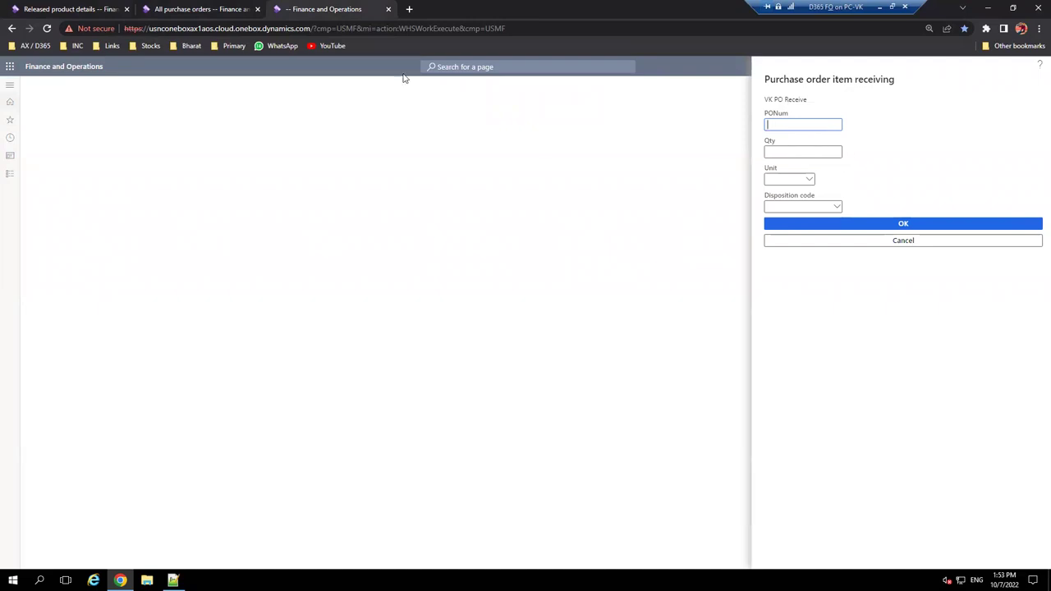
left_click(226, 7)
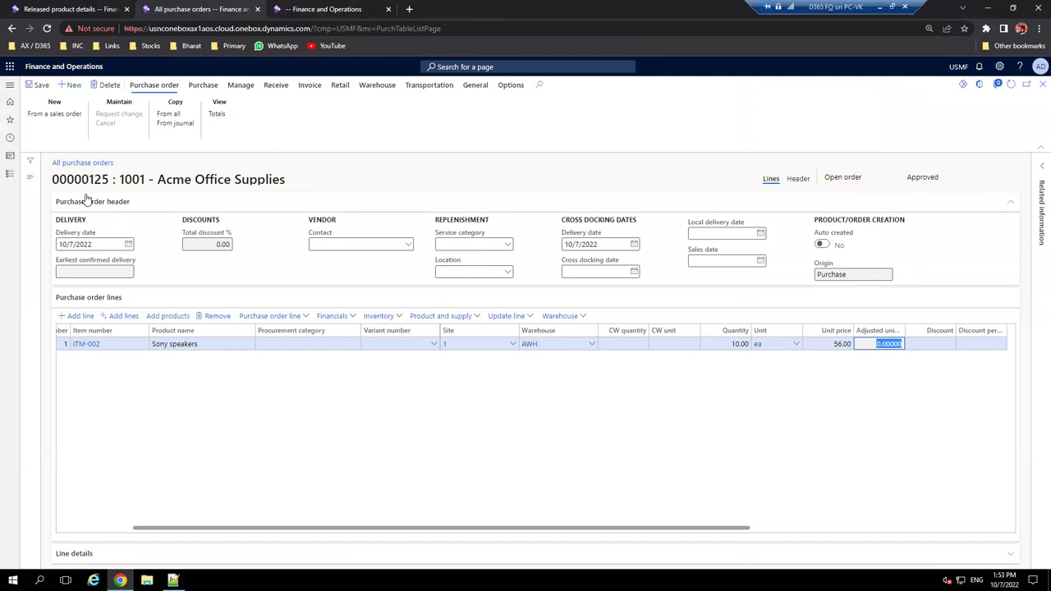
left_click_drag(104, 179, 49, 182)
key("ctrl+c")
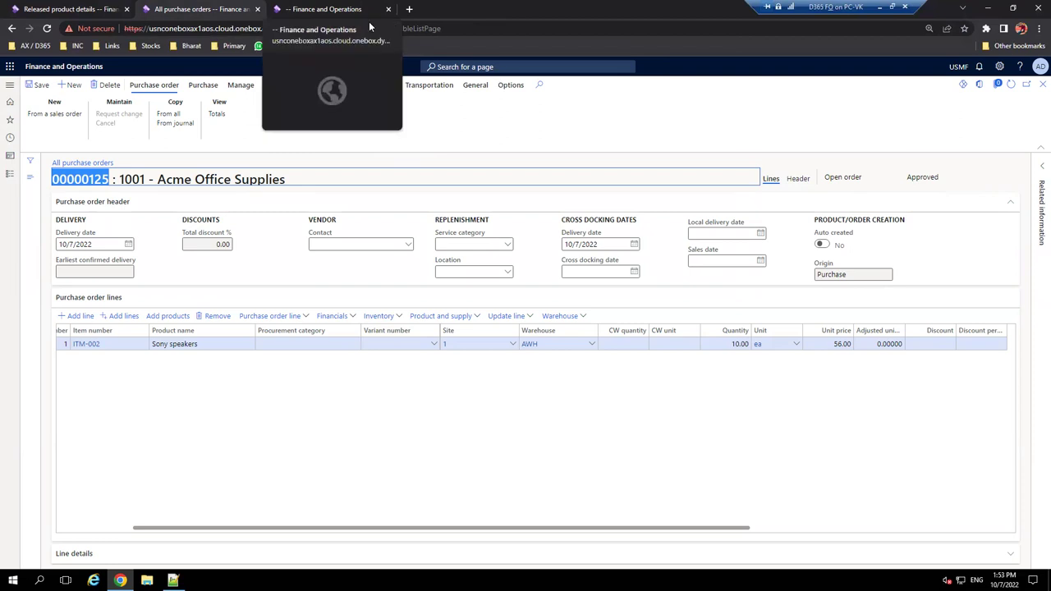
left_click(325, 10)
key("ctrl+v")
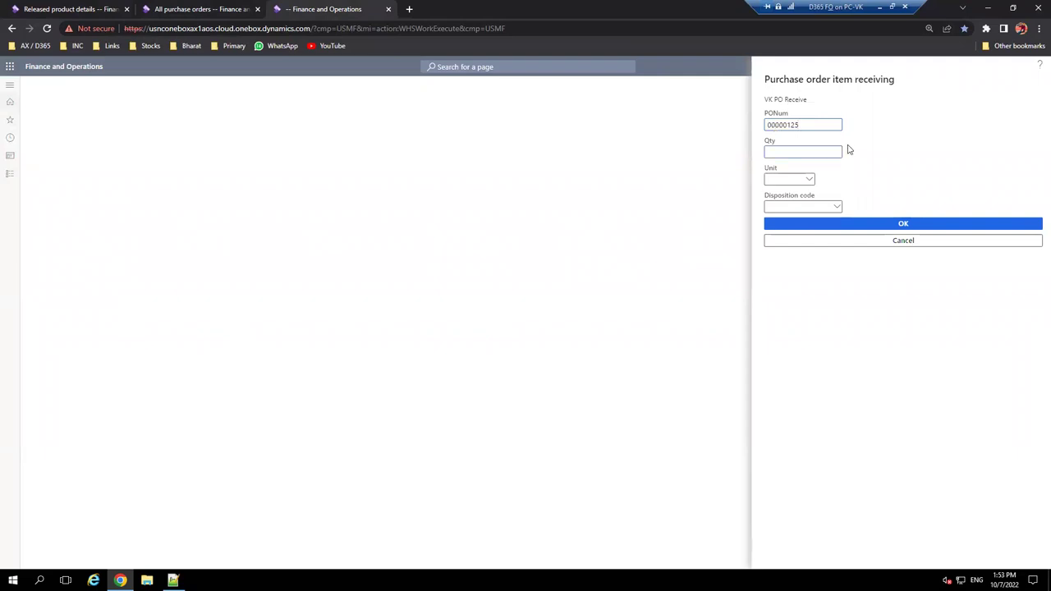
left_click(901, 224)
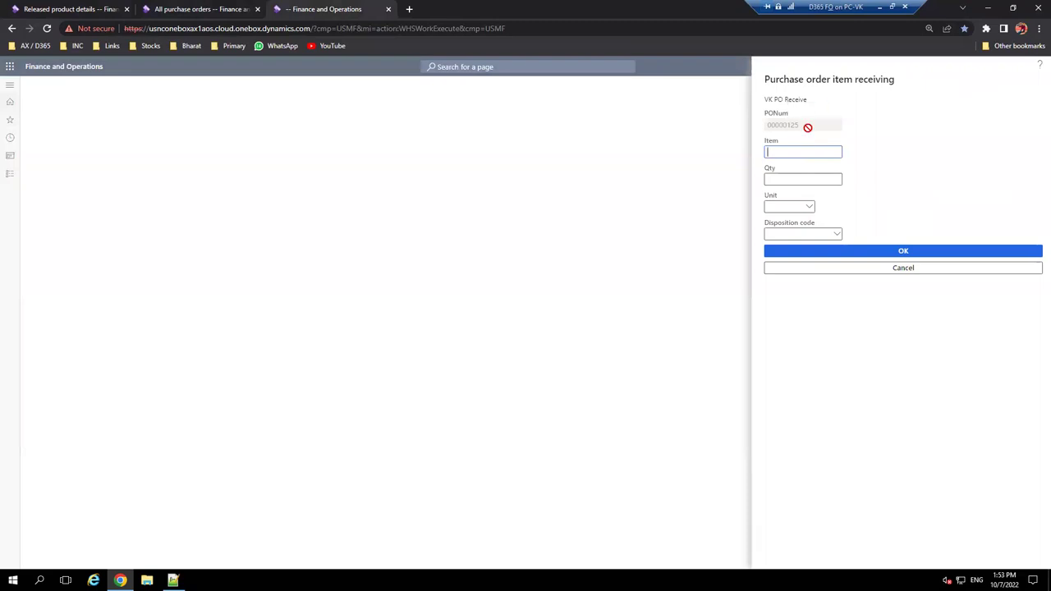
- Enter item ITM-002 on the mobile receiving form and submit it
left_click(190, 8)
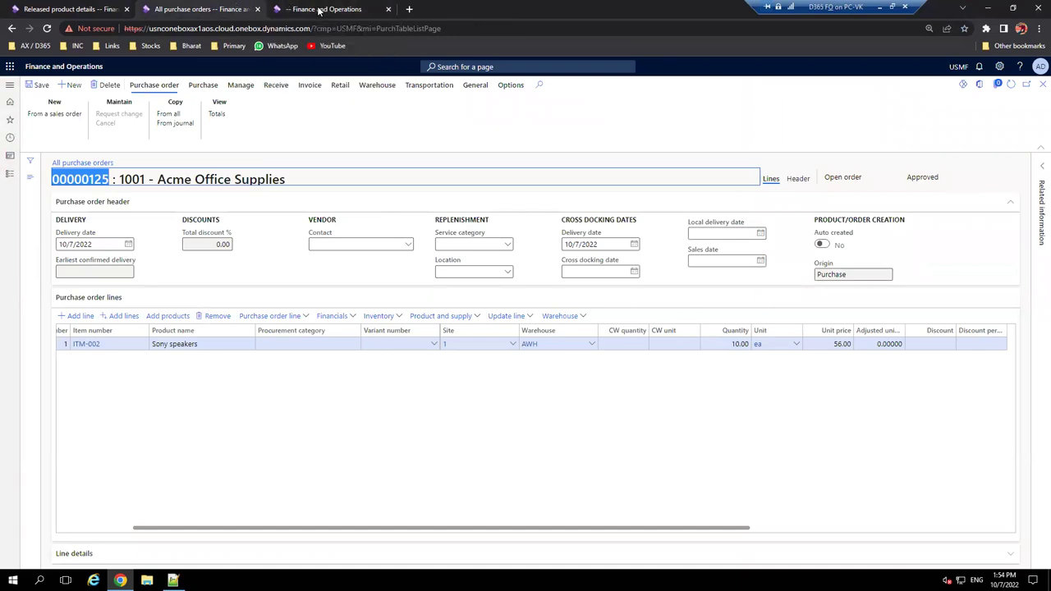
left_click(318, 8)
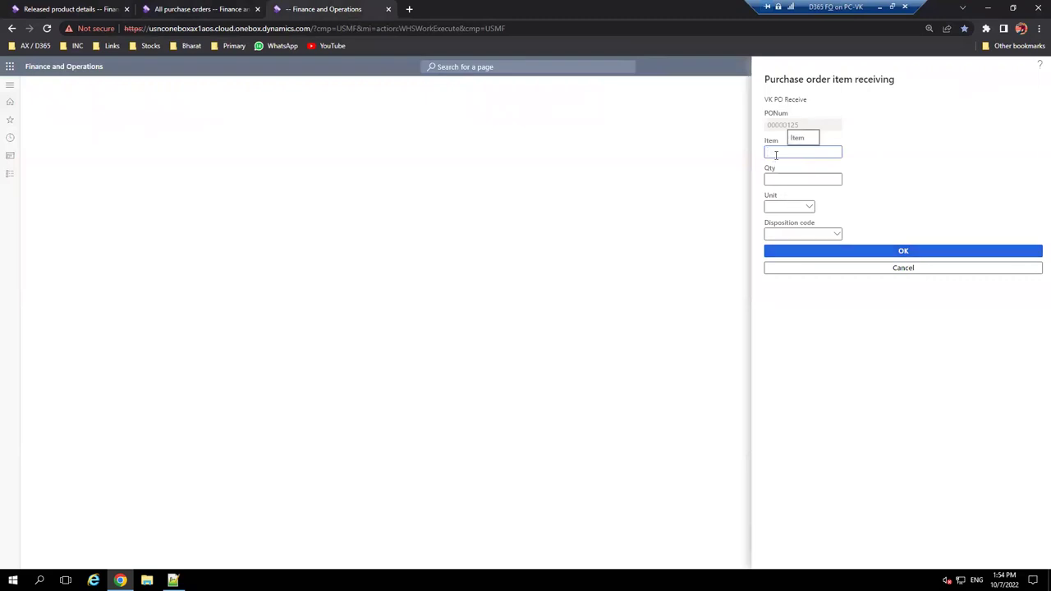
type("ITm-002")
left_click(842, 179)
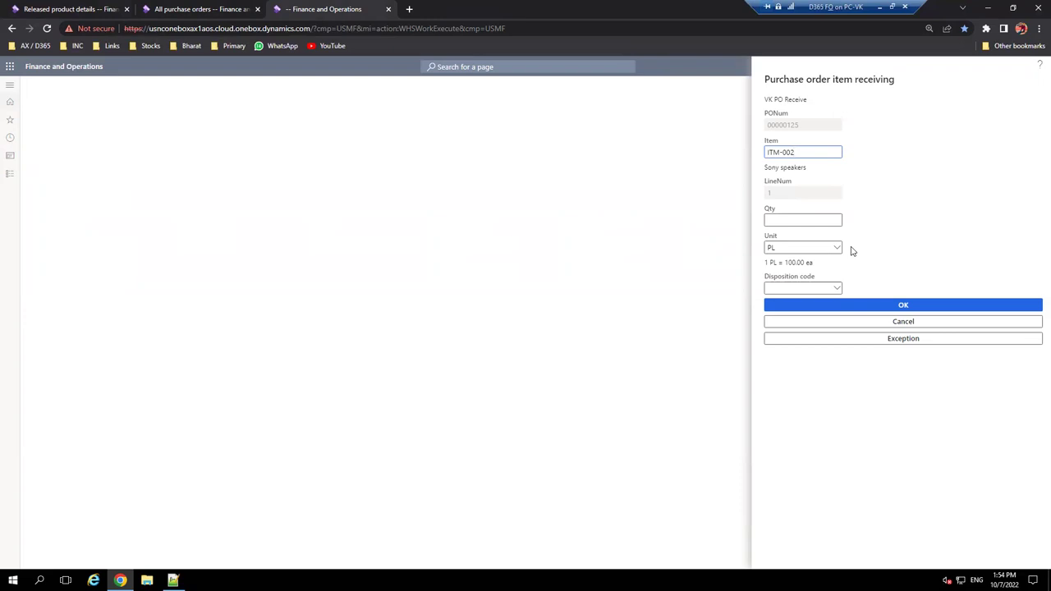
- Try units PL, ea and Box, settling on ea, then compare with the purchase order line
left_click(839, 252)
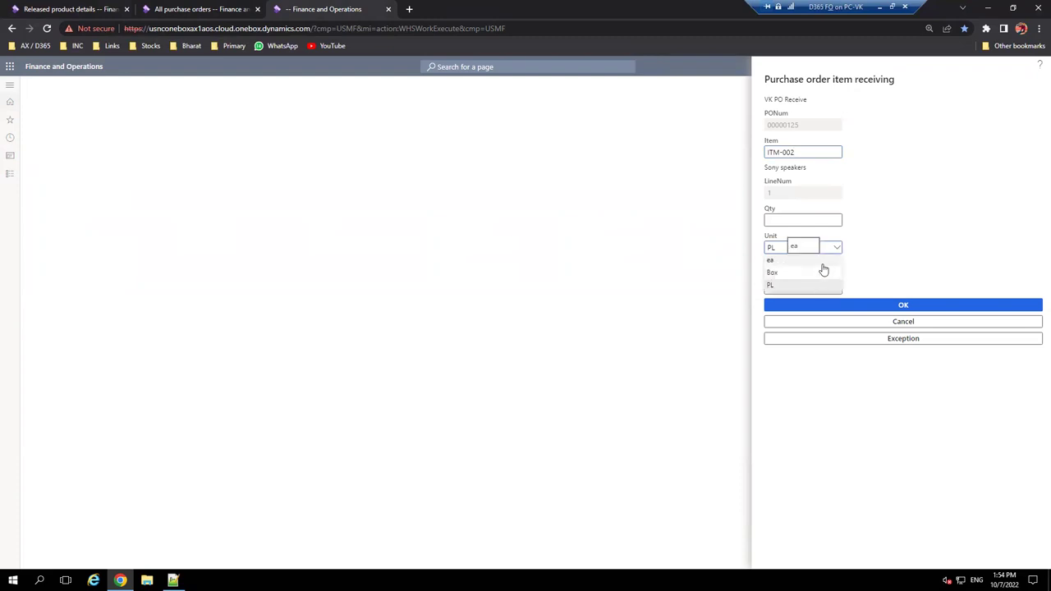
left_click(882, 252)
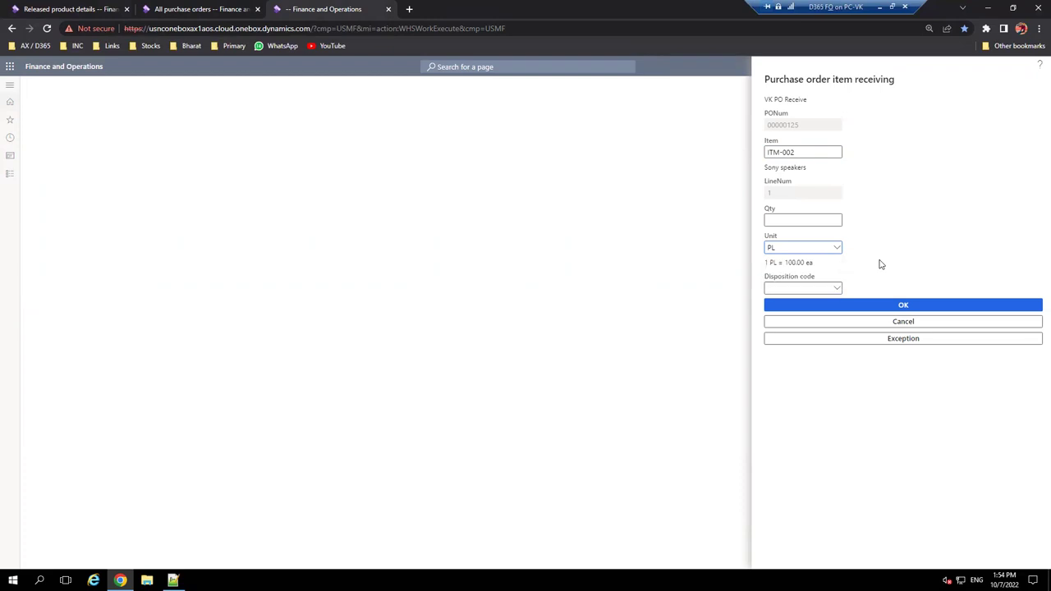
left_click(836, 249)
left_click(825, 262)
left_click(836, 250)
left_click(797, 272)
left_click(836, 249)
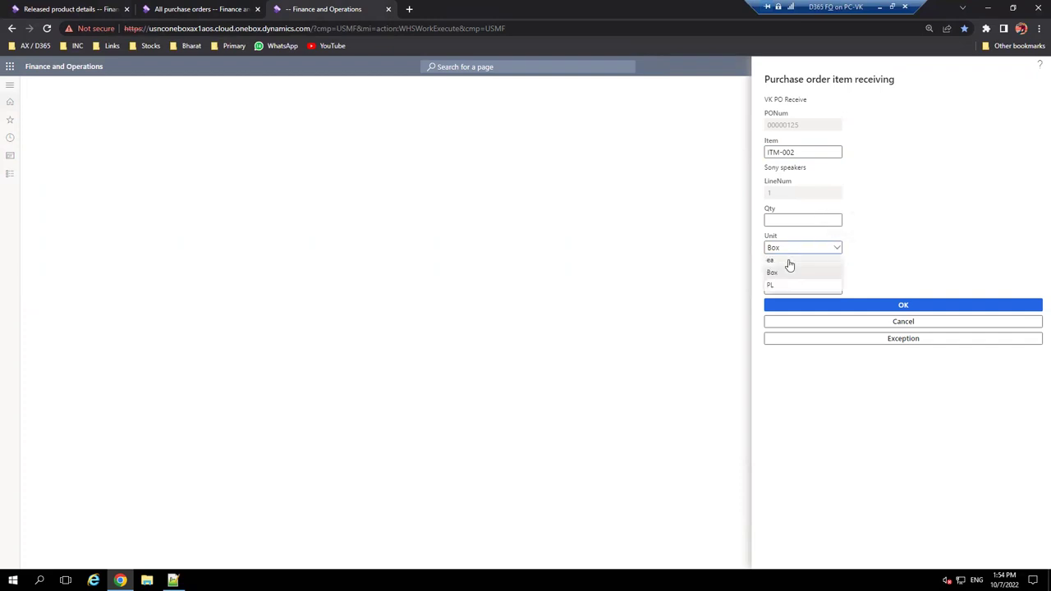
left_click(791, 257)
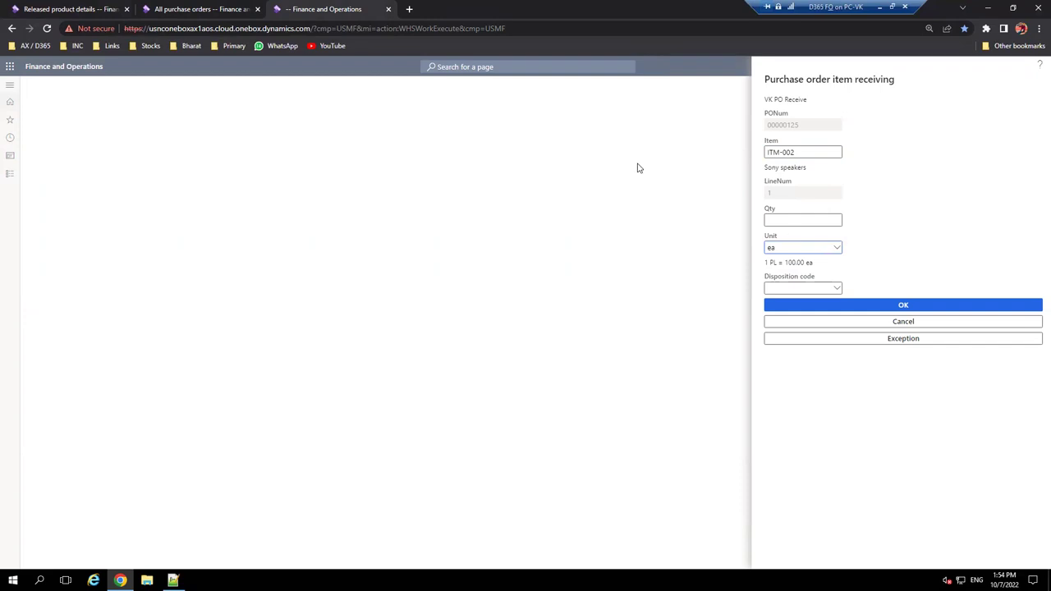
left_click(231, 7)
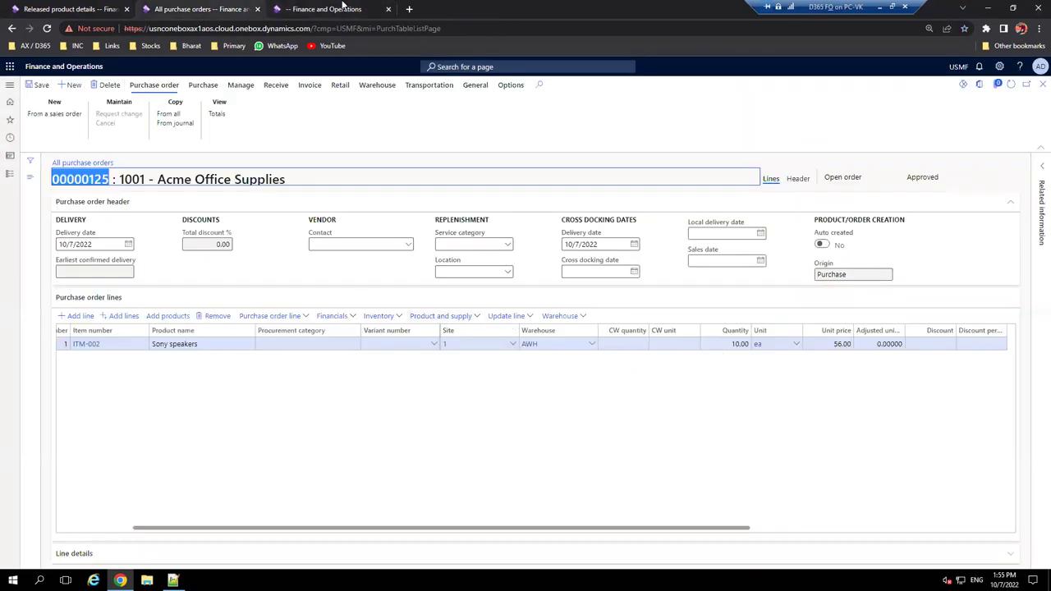
- Enter quantity 5 on the receiving form and submit until Work Completed appears
left_click(289, 11)
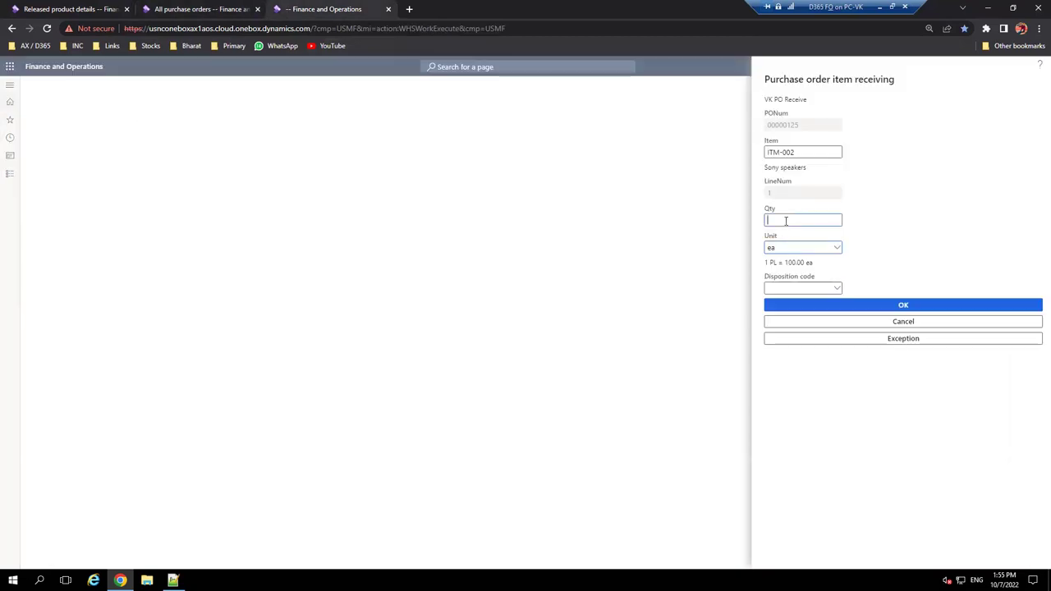
type("5")
key("Tab")
left_click(912, 307)
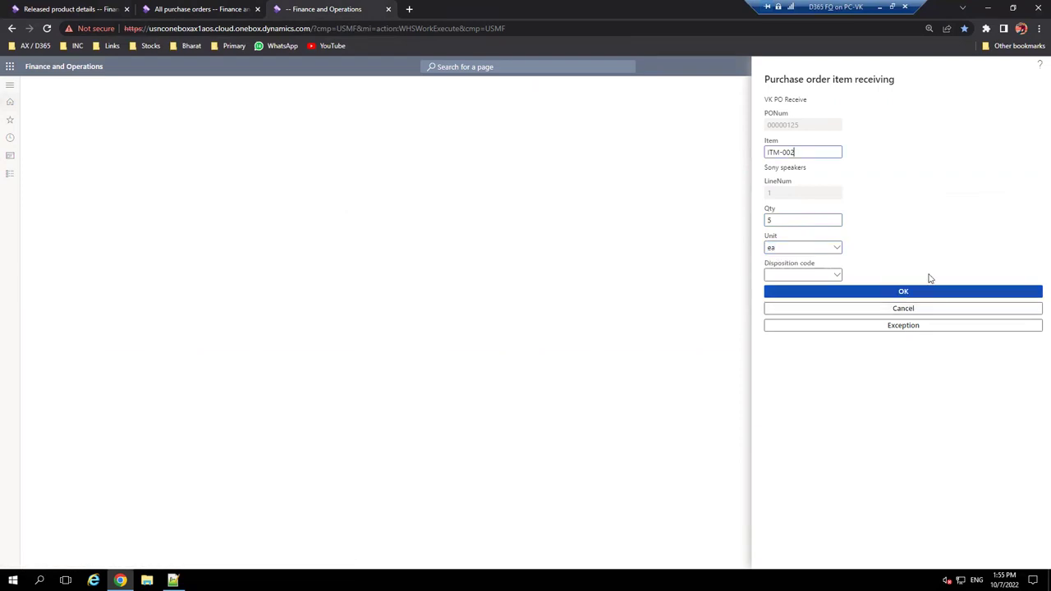
left_click(918, 293)
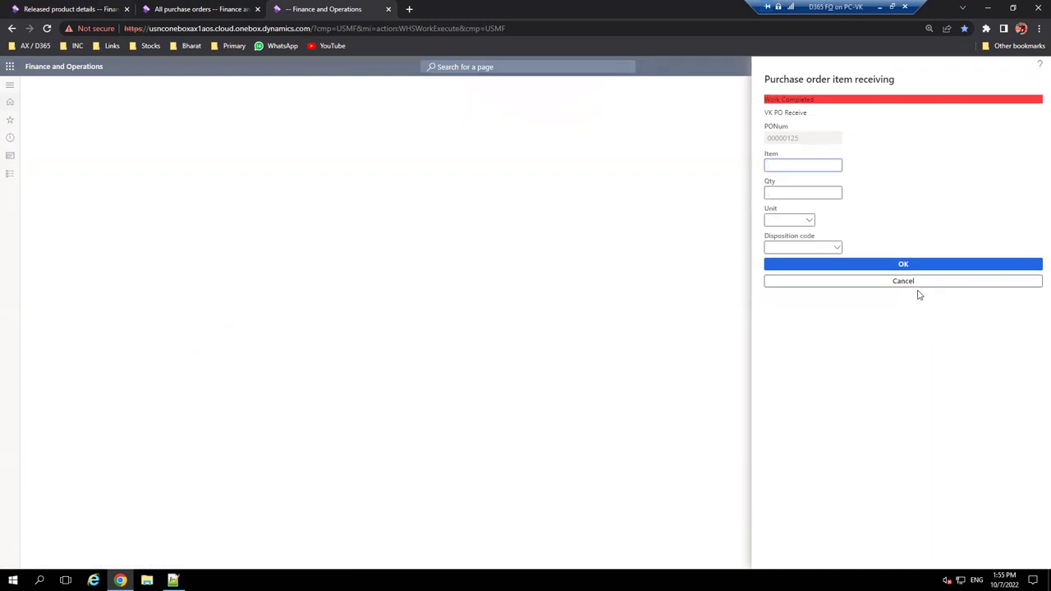
left_click(208, 8)
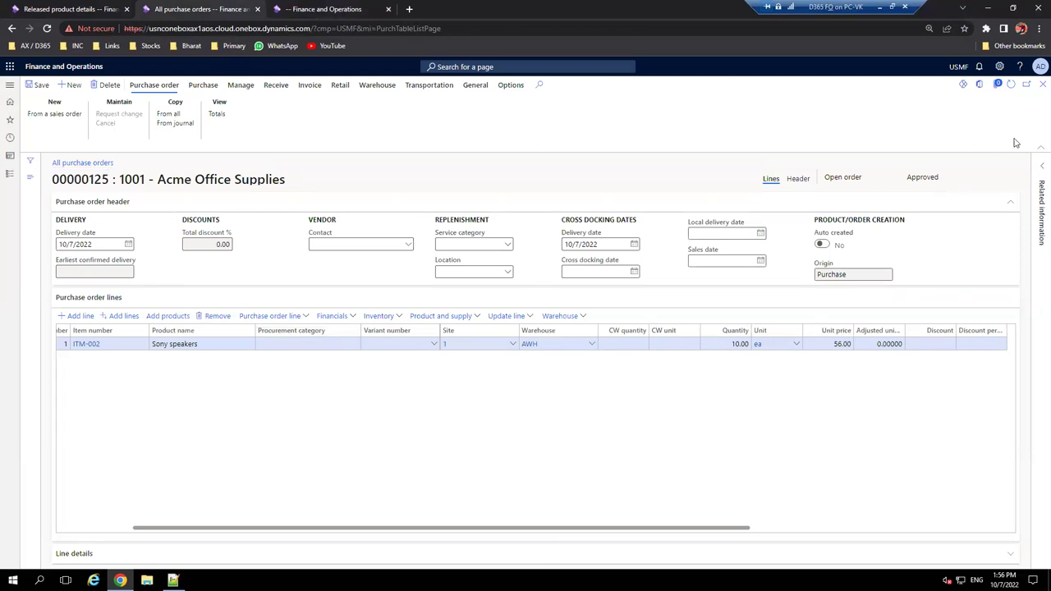
- Review work USMF-000017 for PO 00000125: pick 5 ea from R1, put to B01-01
left_click(582, 319)
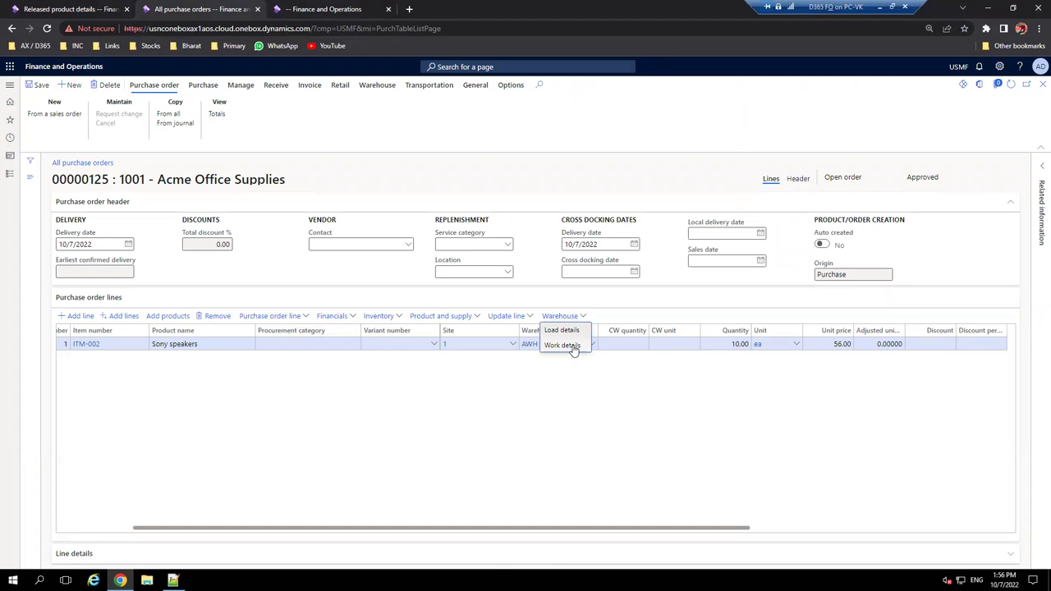
left_click(726, 445)
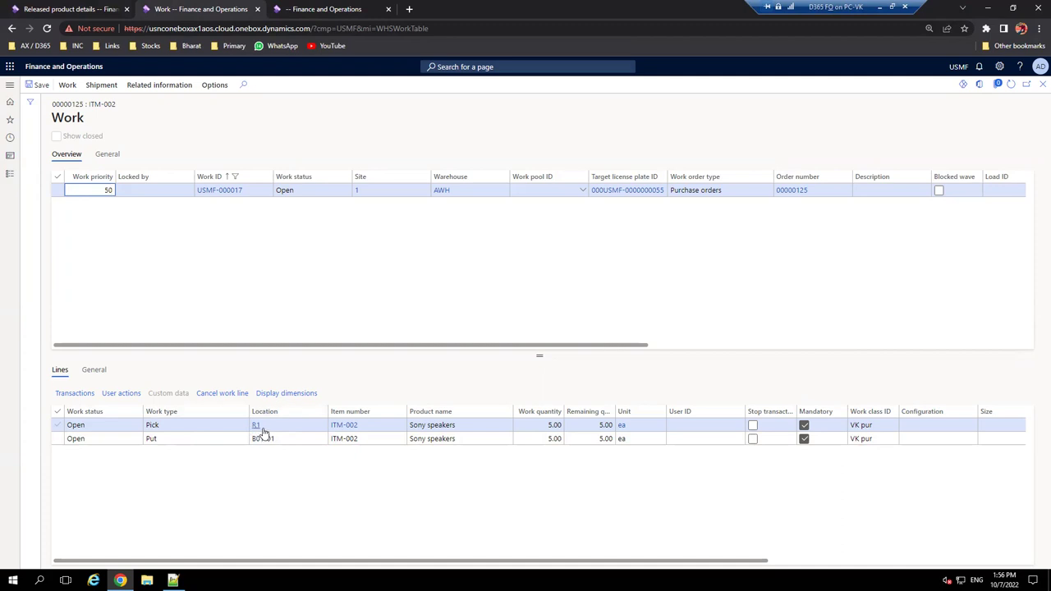
mouse_move(263, 427)
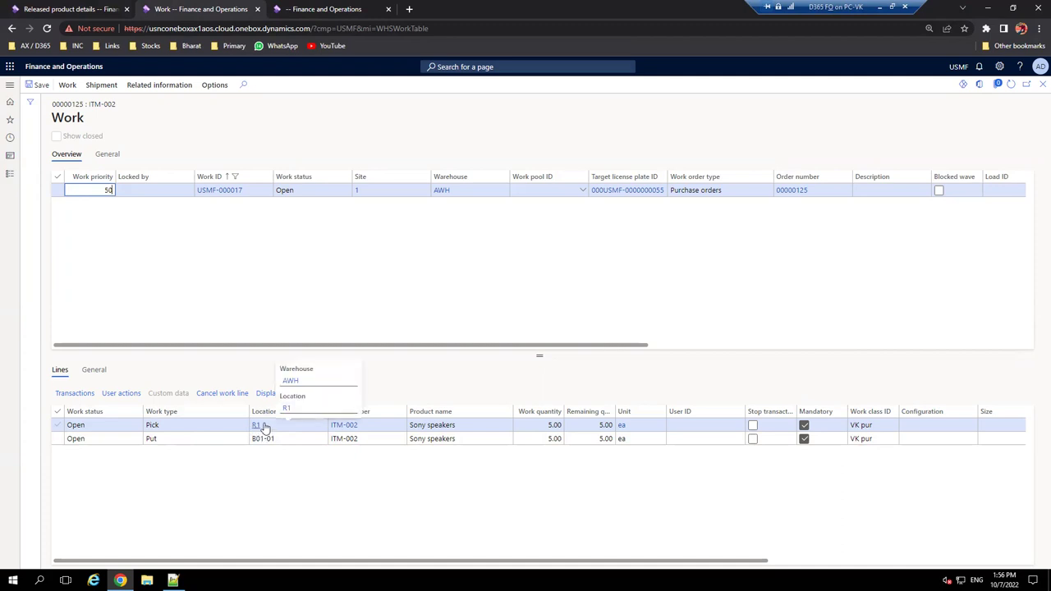
left_click(159, 438)
left_click(162, 439)
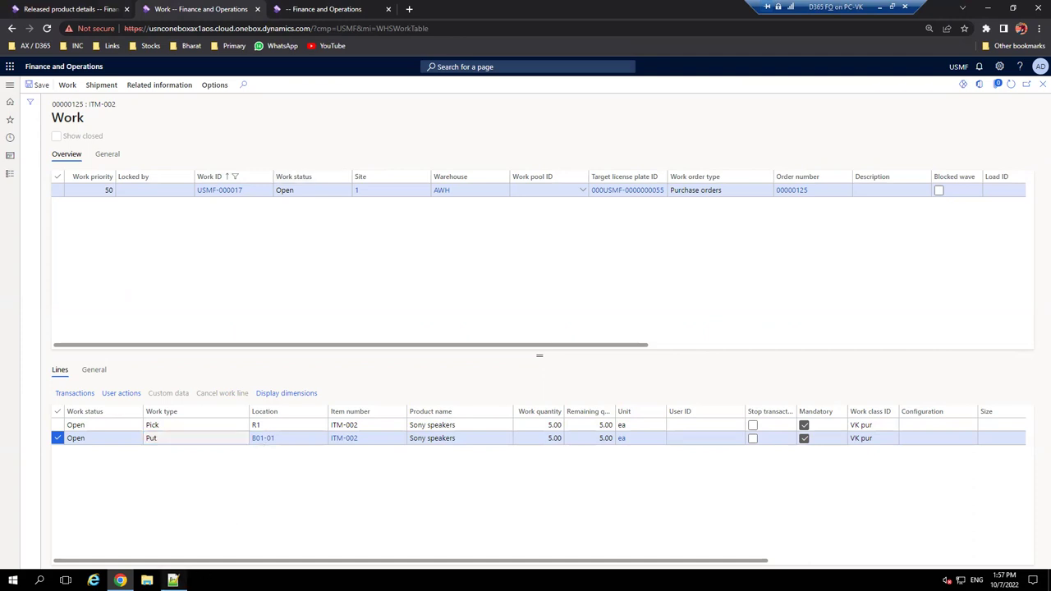
left_click(173, 580)
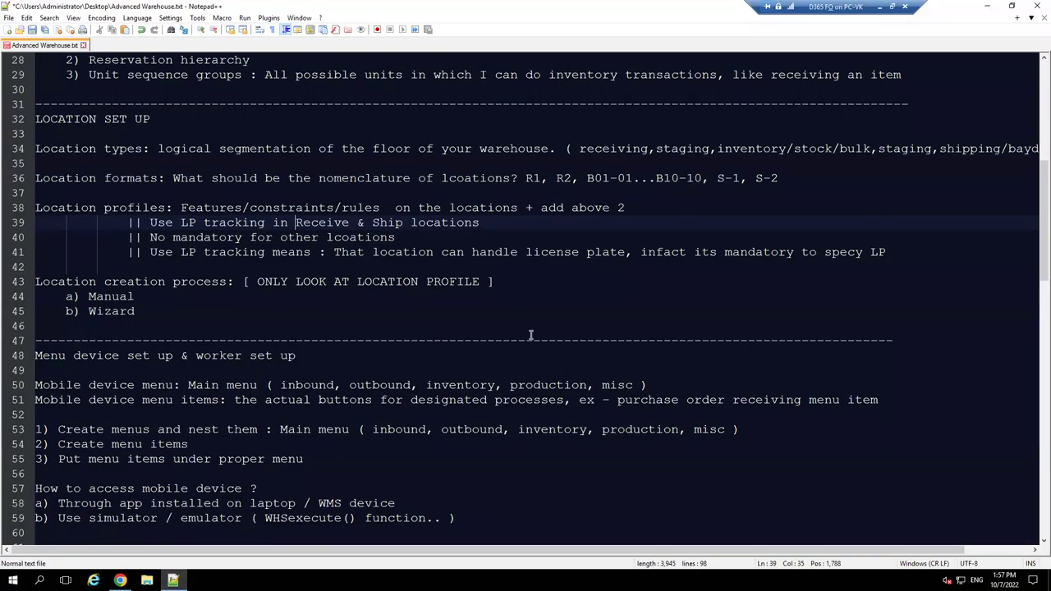
- Append 'FOR PUT AWAY' to the line 80 note, then minimize Notepad++
scroll(547, 345, "down", 7)
scroll(547, 345, "down", 6)
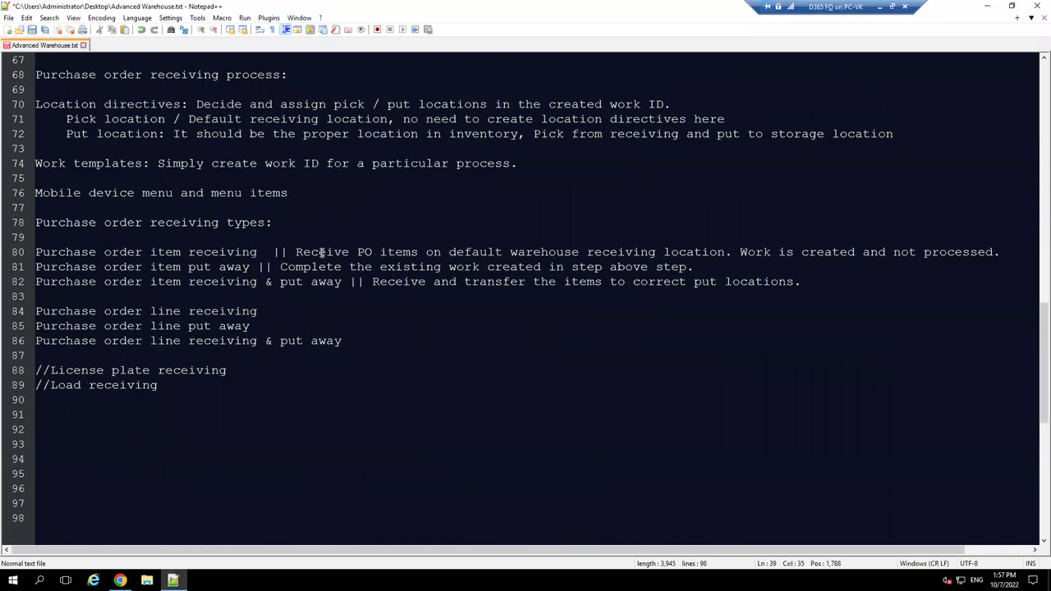
left_click_drag(294, 252, 407, 252)
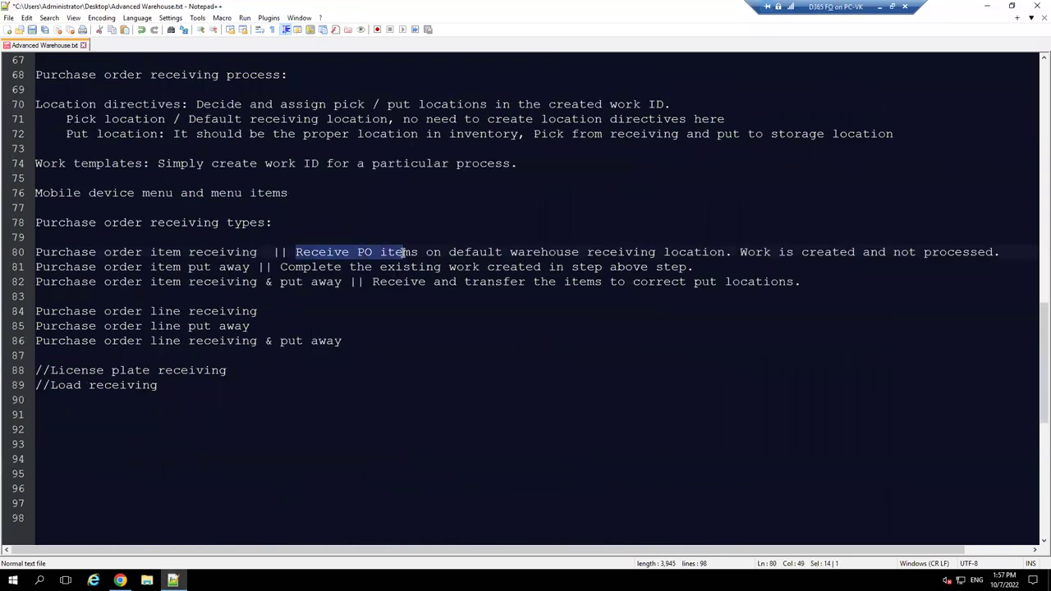
left_click(351, 252)
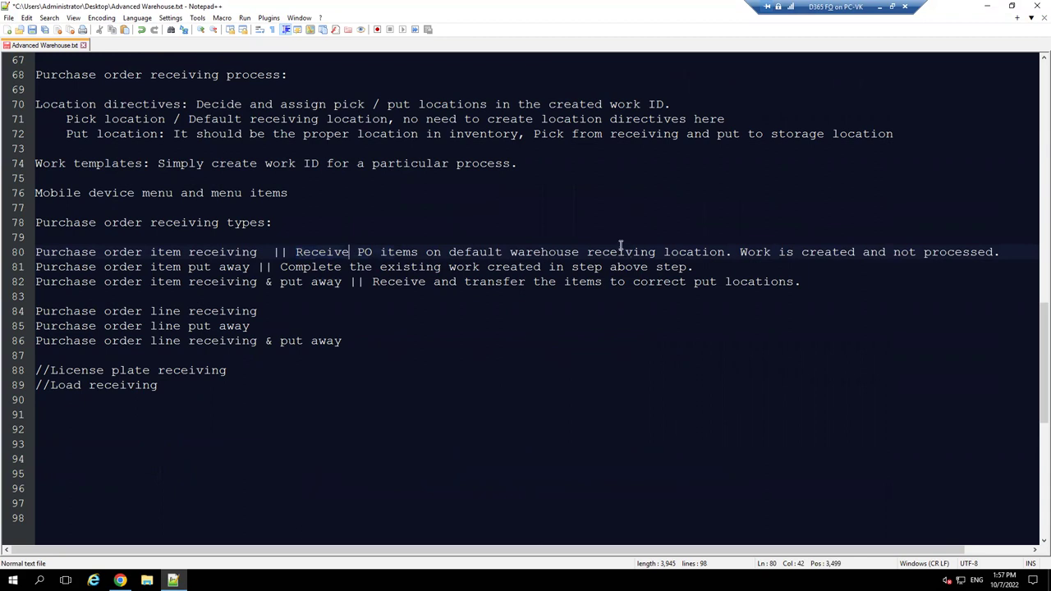
left_click_drag(739, 253, 993, 254)
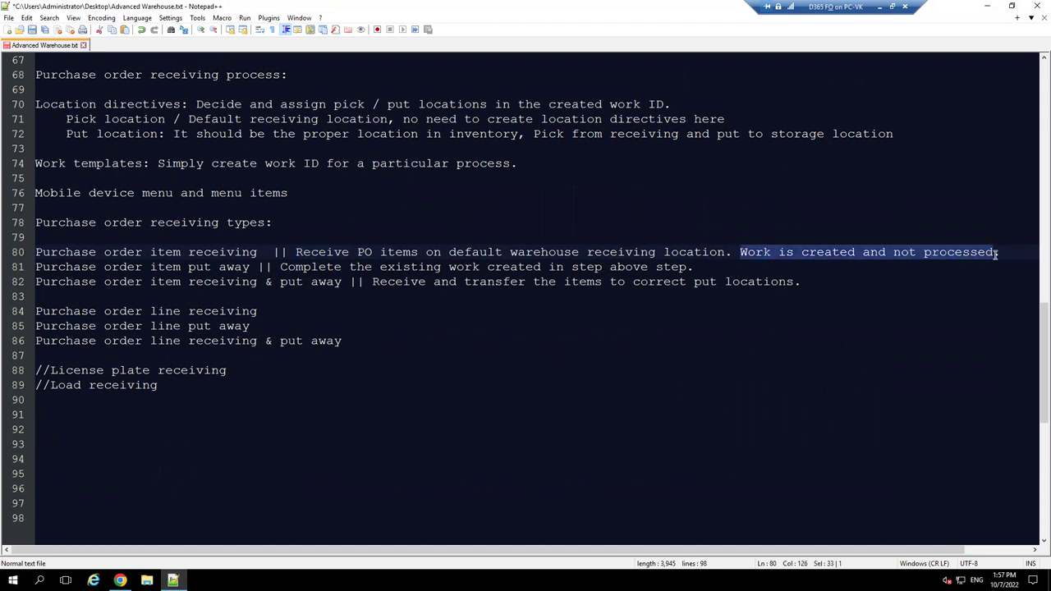
left_click(996, 255)
type("FOR ")
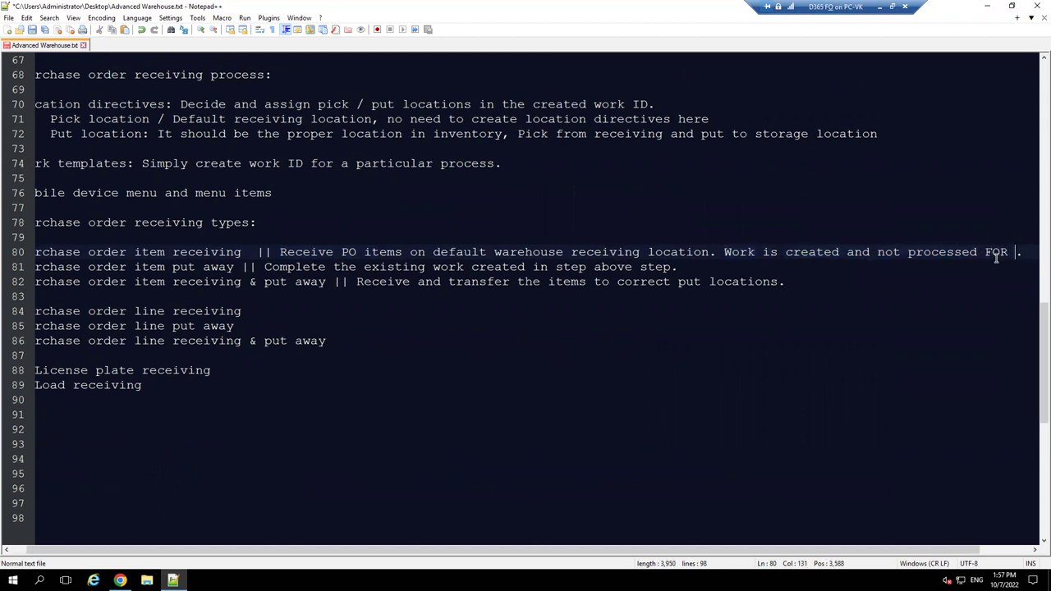
type("P")
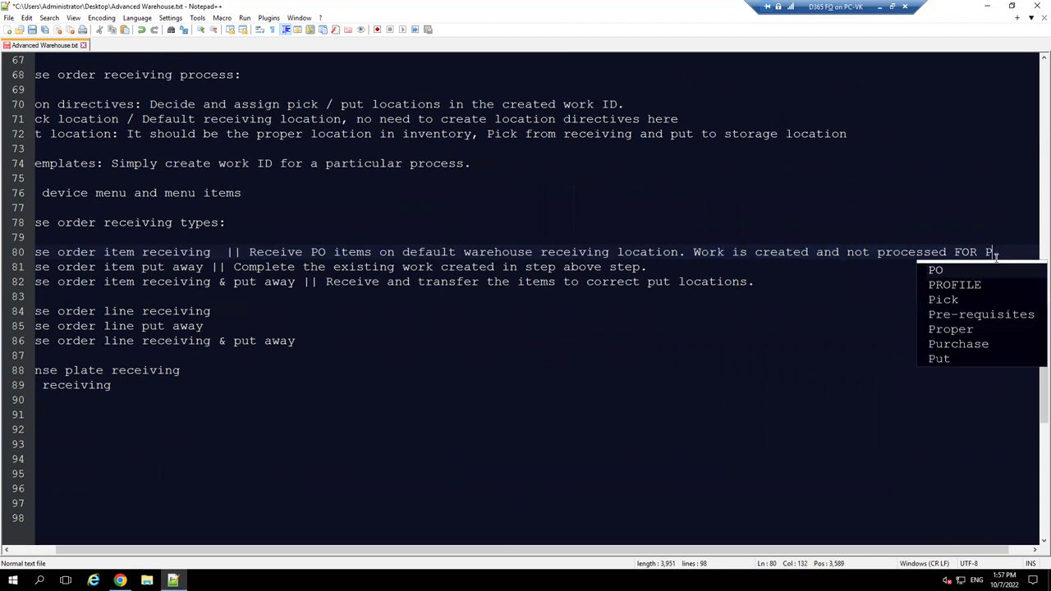
type("UT AWAY.")
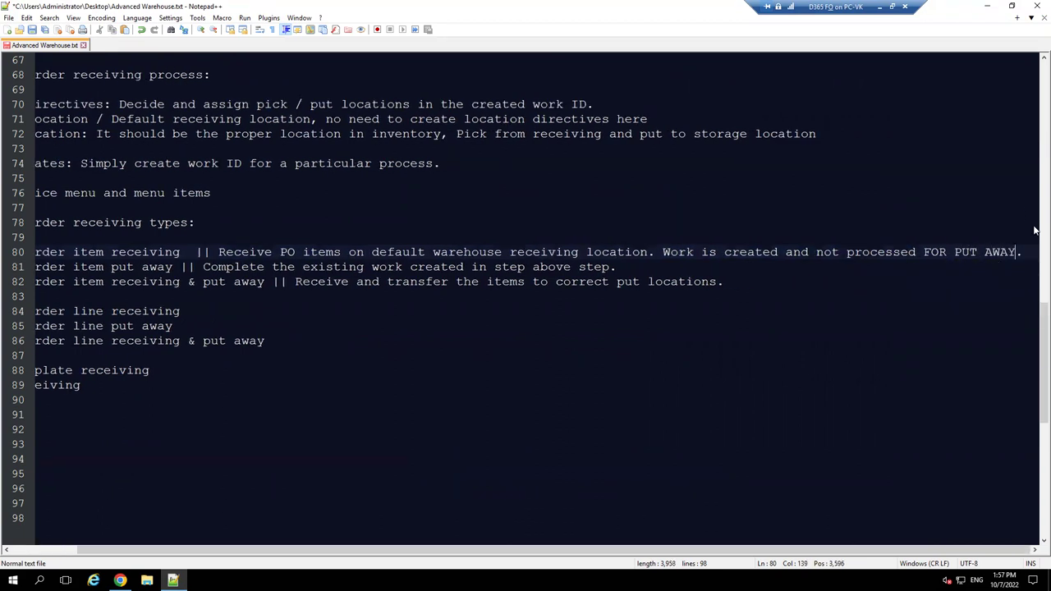
left_click(988, 7)
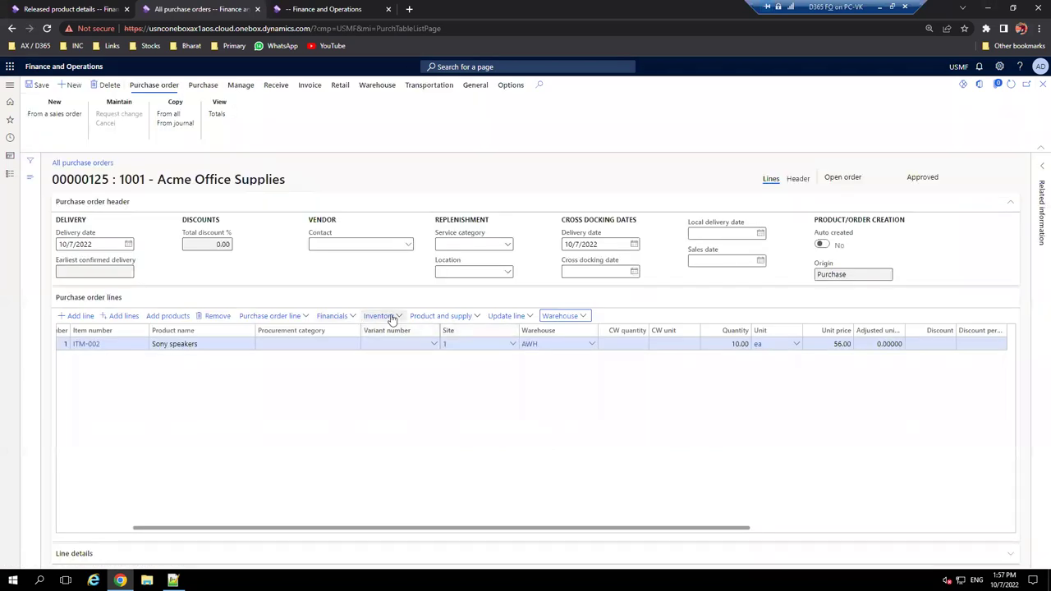
- Show inventory transactions for the ITM-002 line: 5.00 ea Registered, 5.00 ea Ordered
left_click(380, 316)
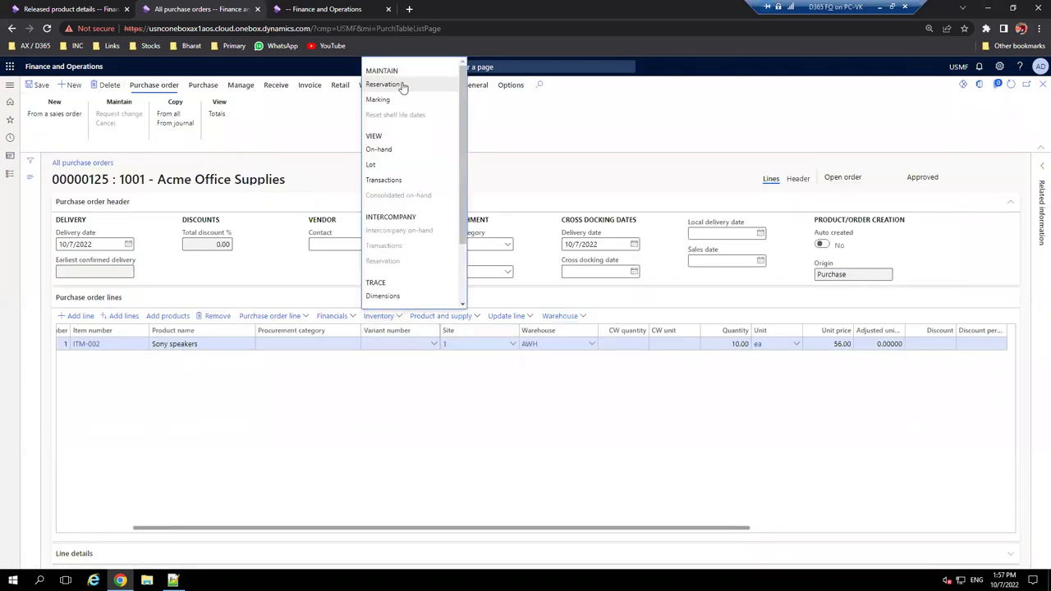
left_click(390, 182)
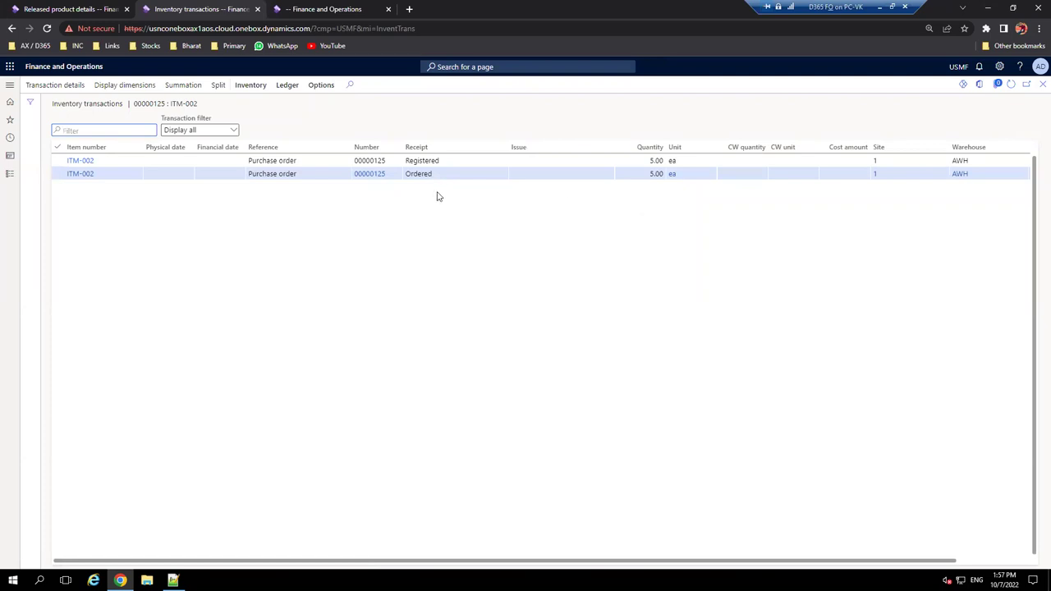
left_click(648, 174)
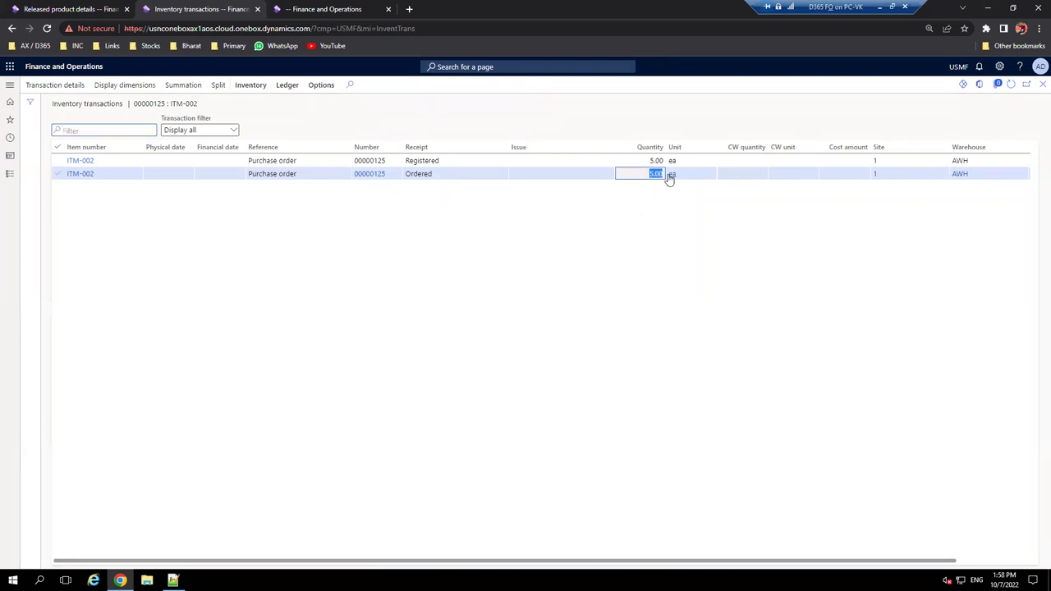
left_click(426, 161)
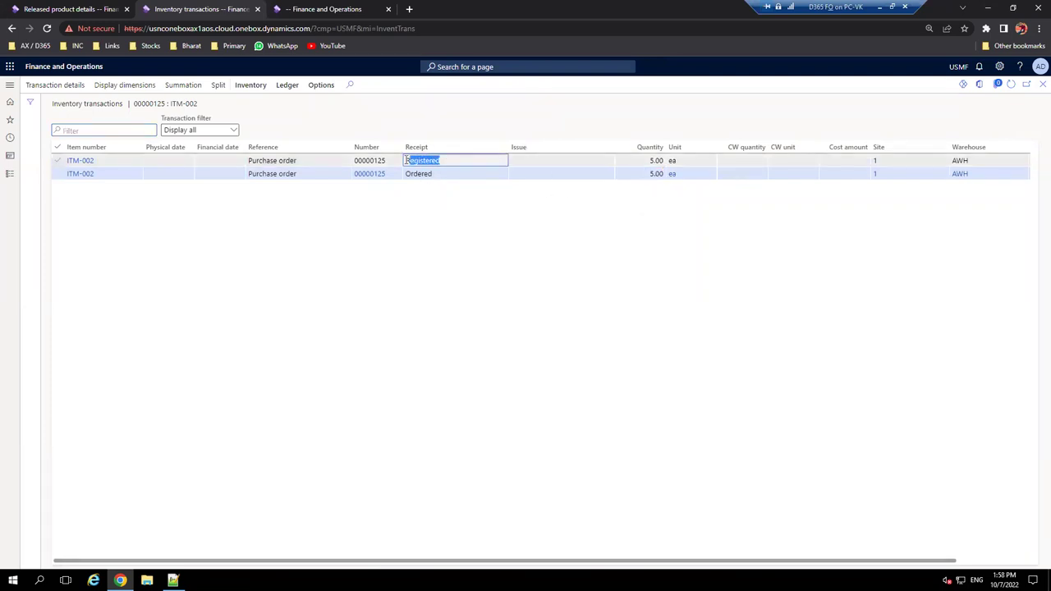
left_click(472, 258)
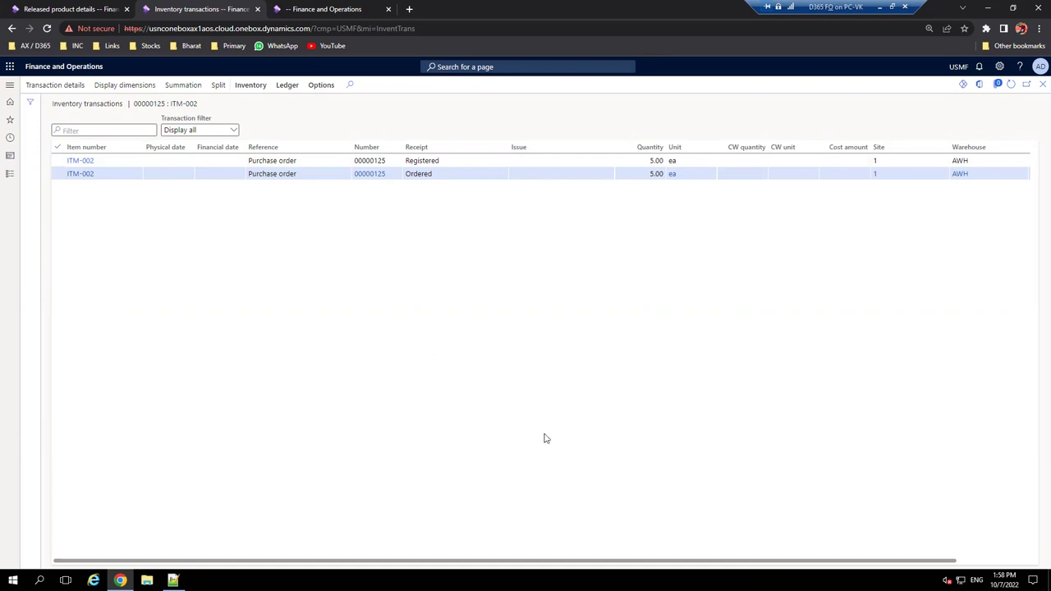
left_click(450, 159)
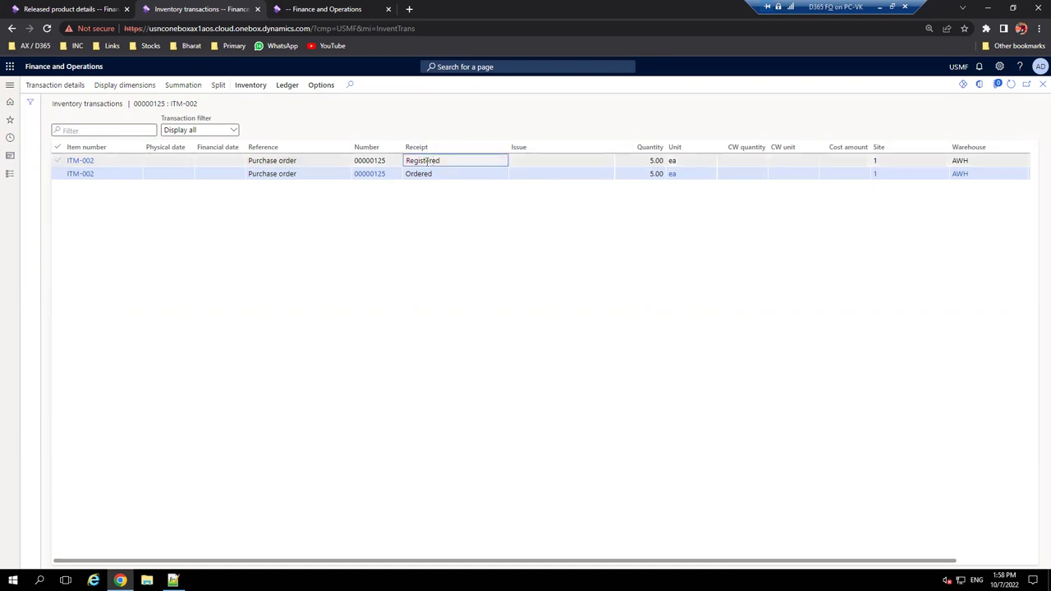
left_click_drag(435, 160, 444, 159)
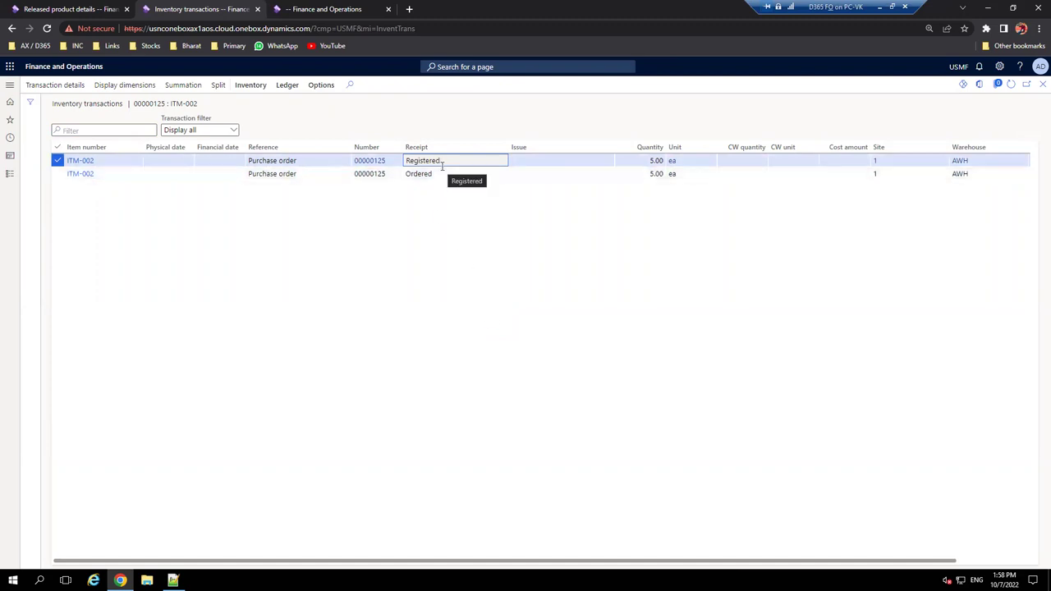
left_click(1039, 92)
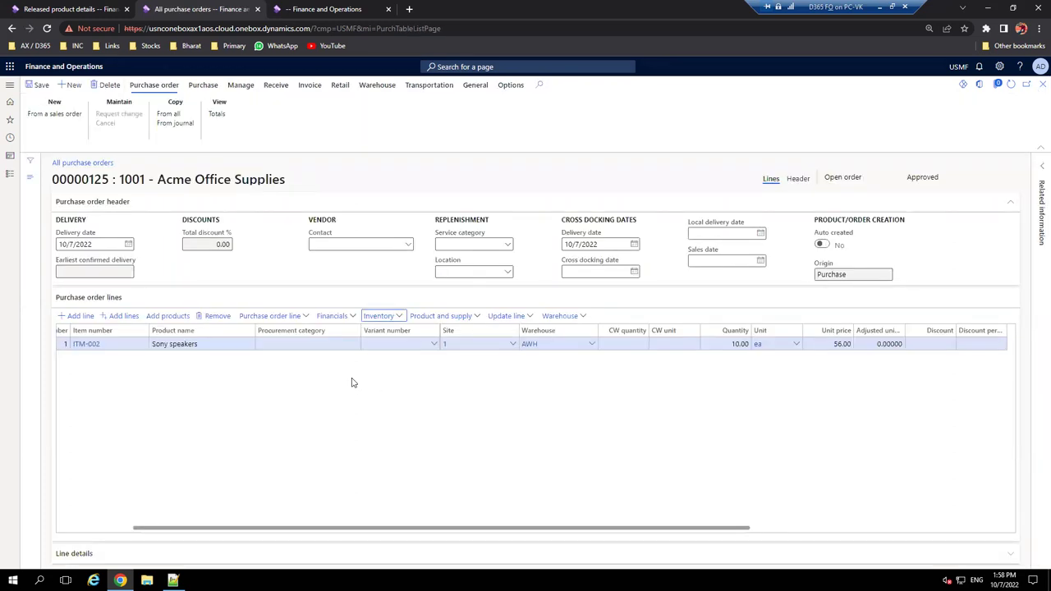
- Open the line's work details and view ITM-002 Sony speakers product details from the Pick line
left_click(563, 316)
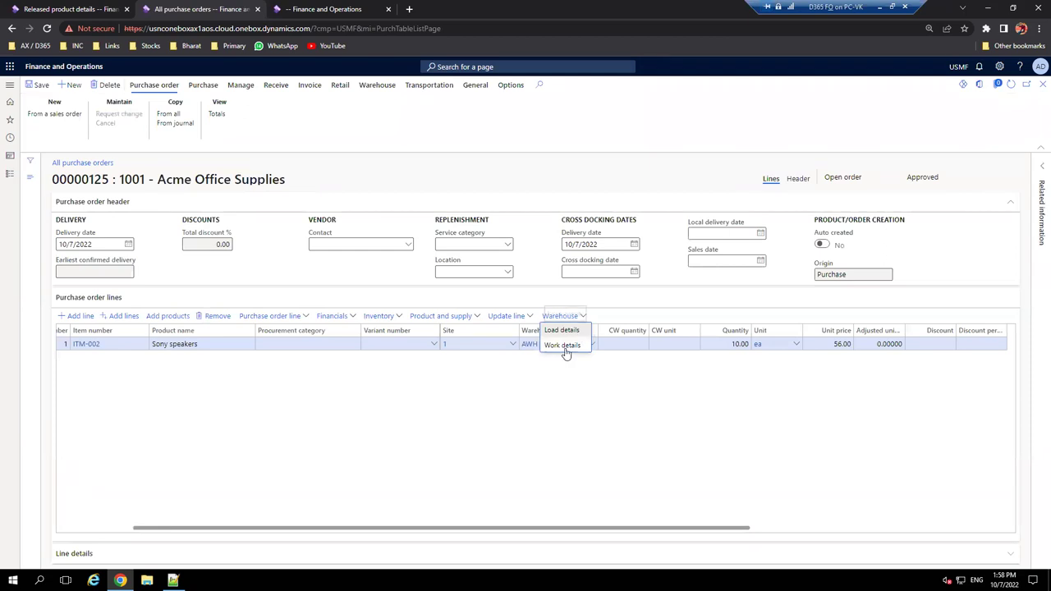
left_click(563, 345)
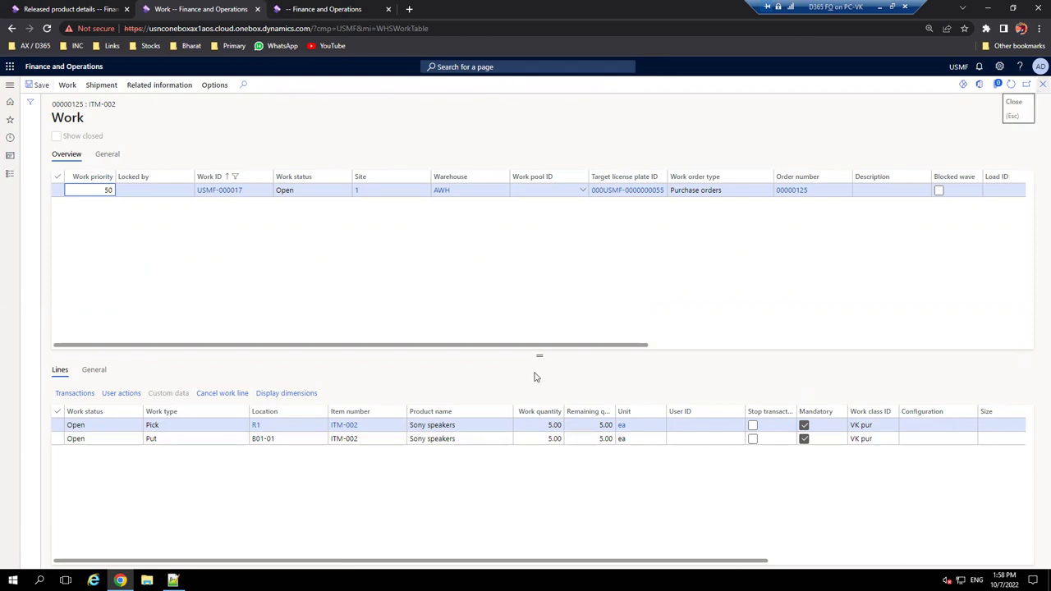
left_click(347, 427)
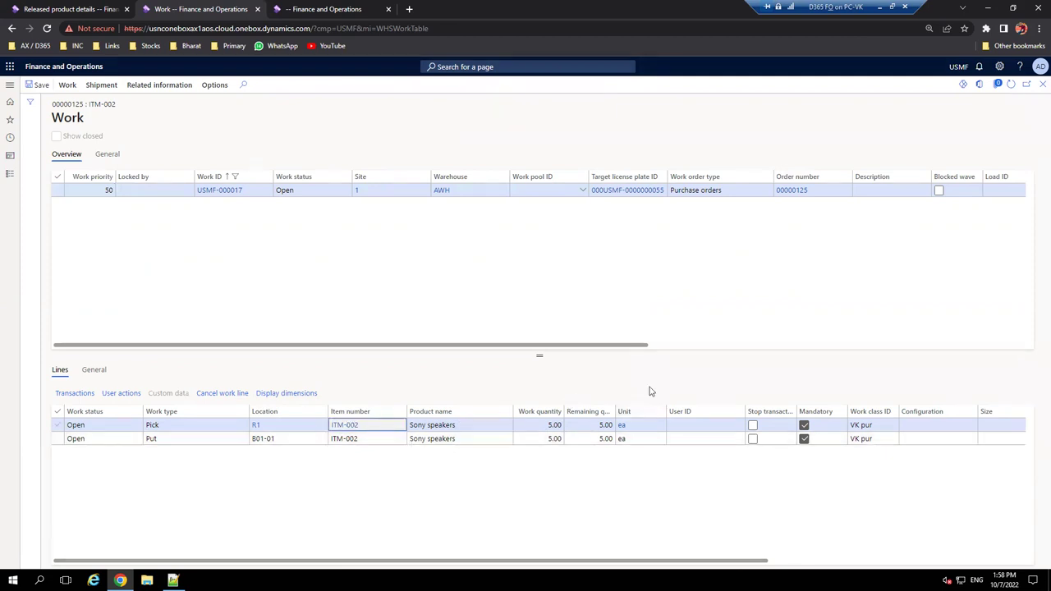
right_click(376, 431)
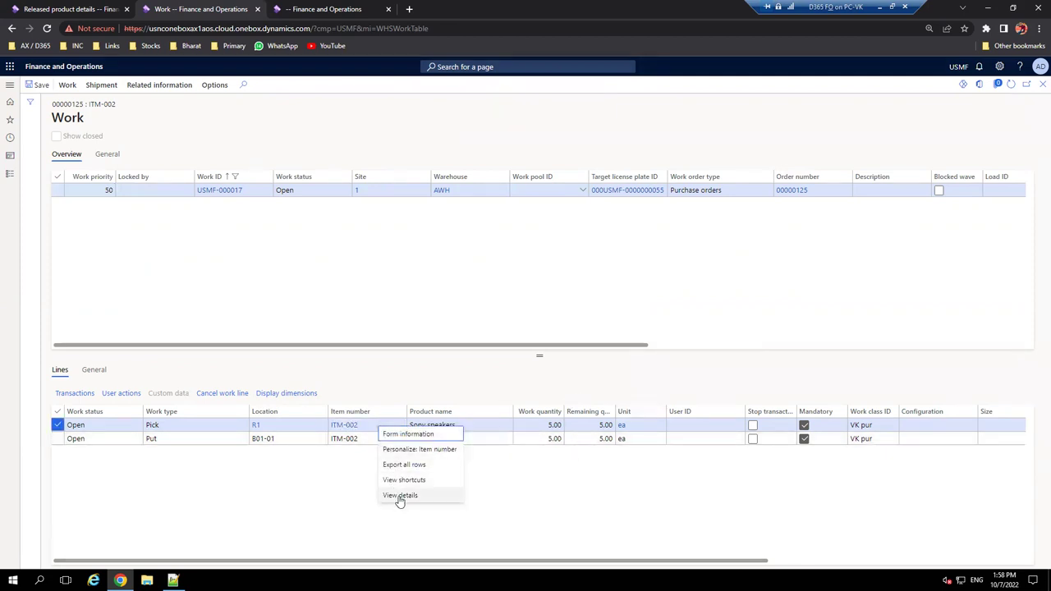
left_click(449, 496)
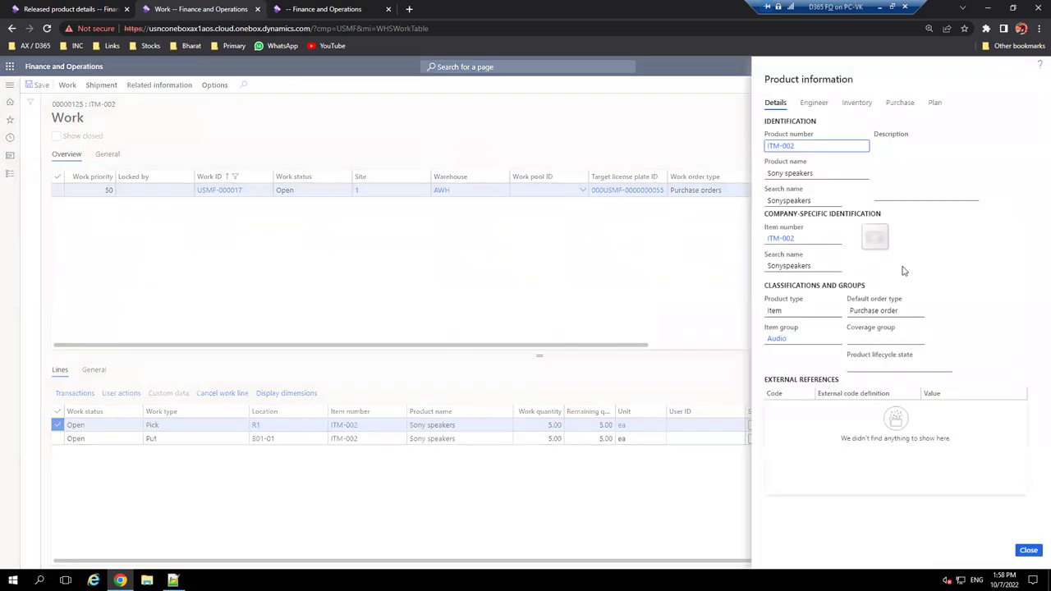
- Show ITM-002 on-hand broken down by location, license plate and inventory status
left_click(856, 103)
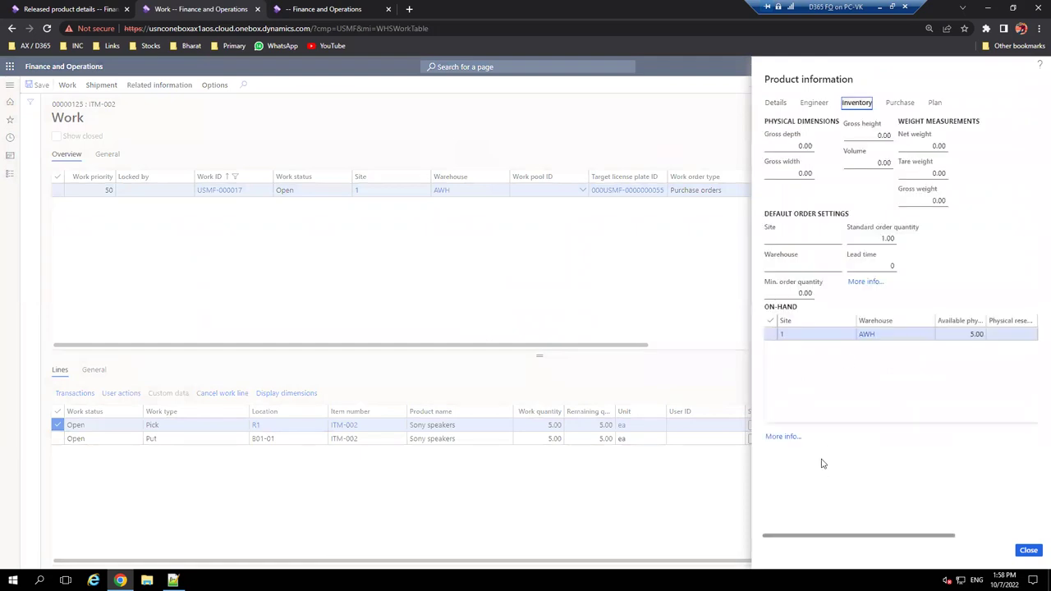
left_click(781, 437)
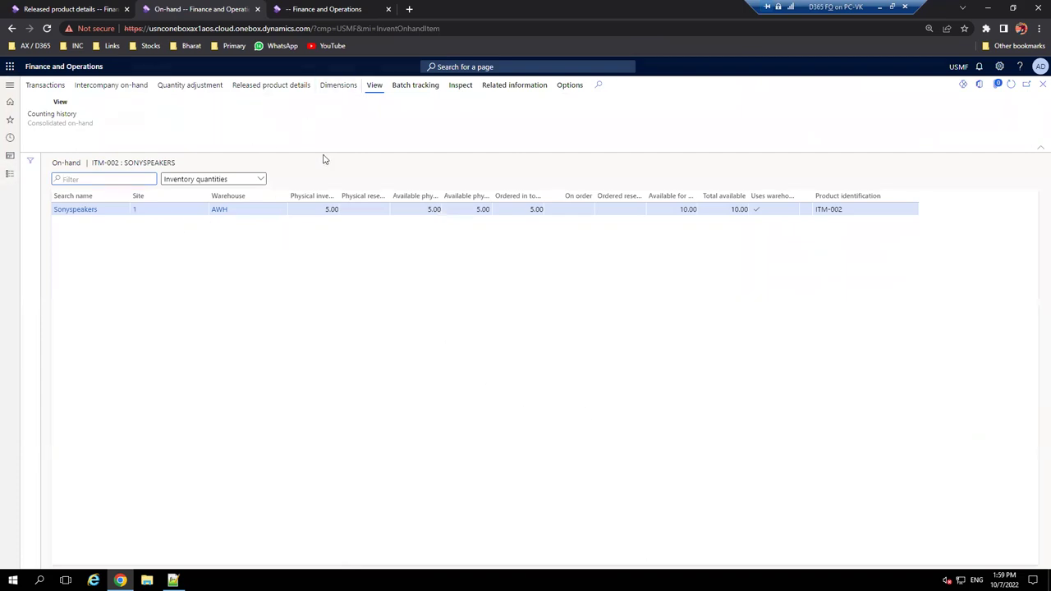
left_click(892, 214)
left_click(891, 228)
left_click(891, 241)
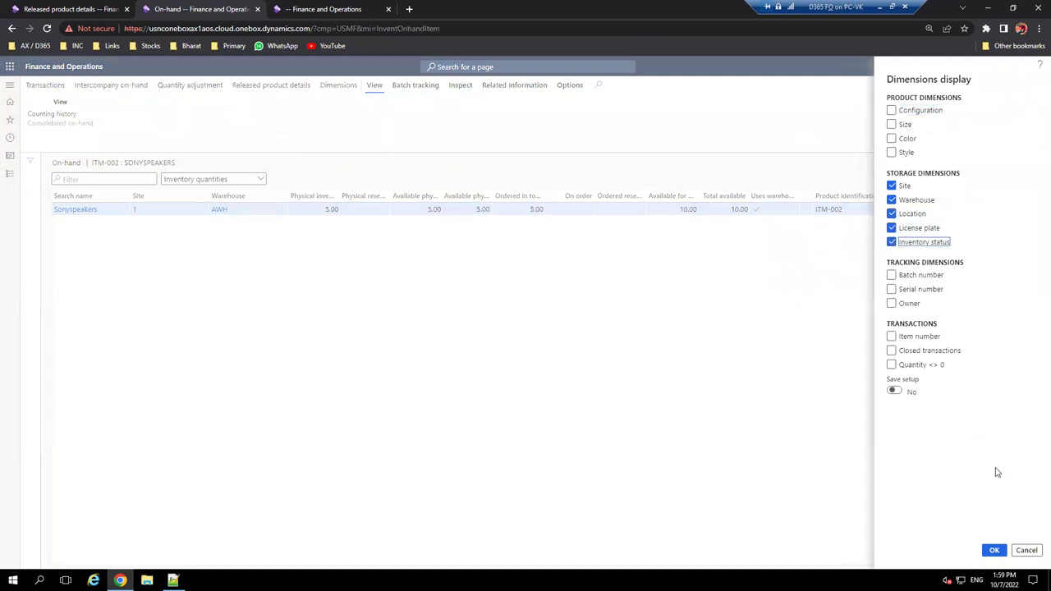
left_click(994, 551)
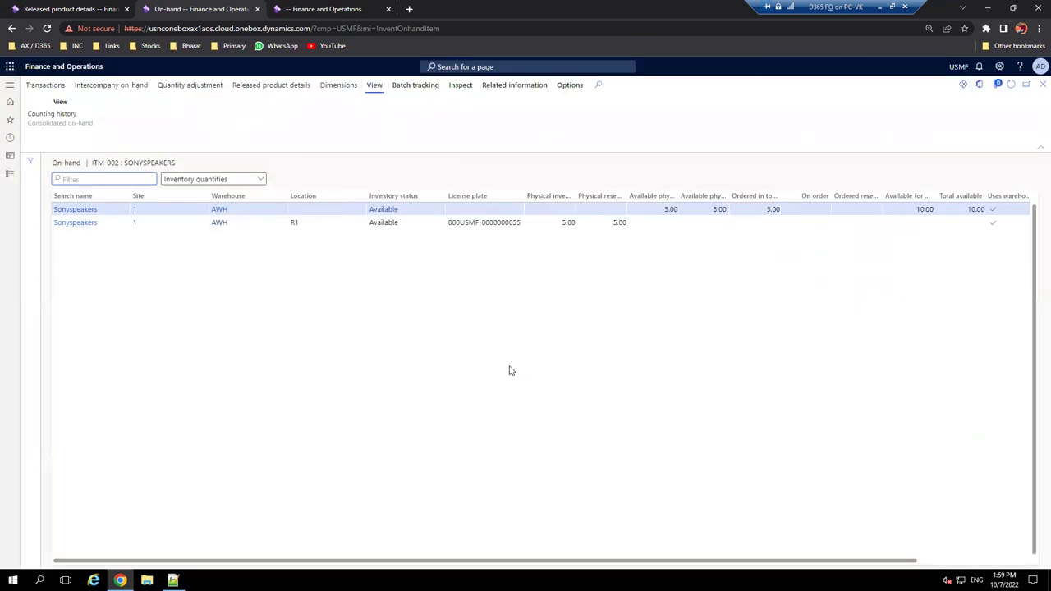
- Inspect row 2 at location R1: 5.00 physical inventory and 5.00 physically reserved, then close on-hand
left_click_drag(448, 221, 523, 222)
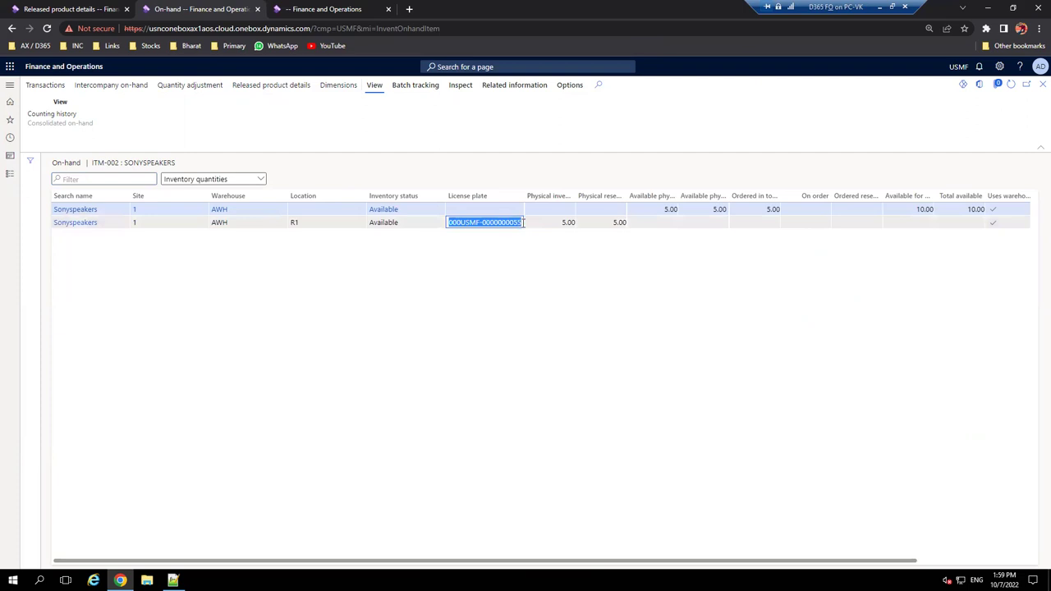
left_click(510, 294)
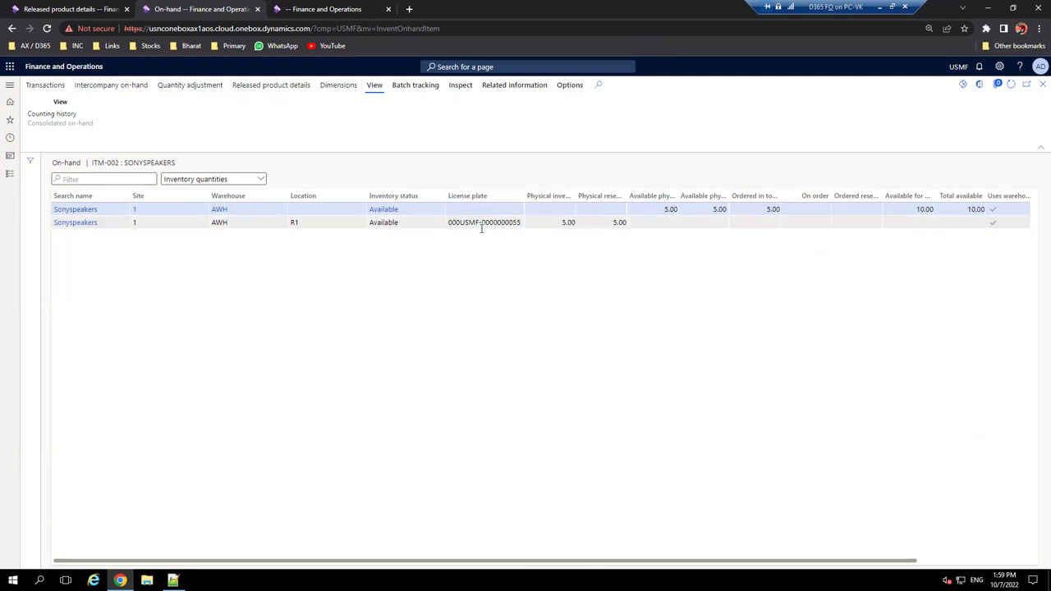
mouse_move(482, 229)
left_click(310, 223)
left_click(560, 223)
left_click_drag(629, 199, 647, 195)
left_click(642, 223)
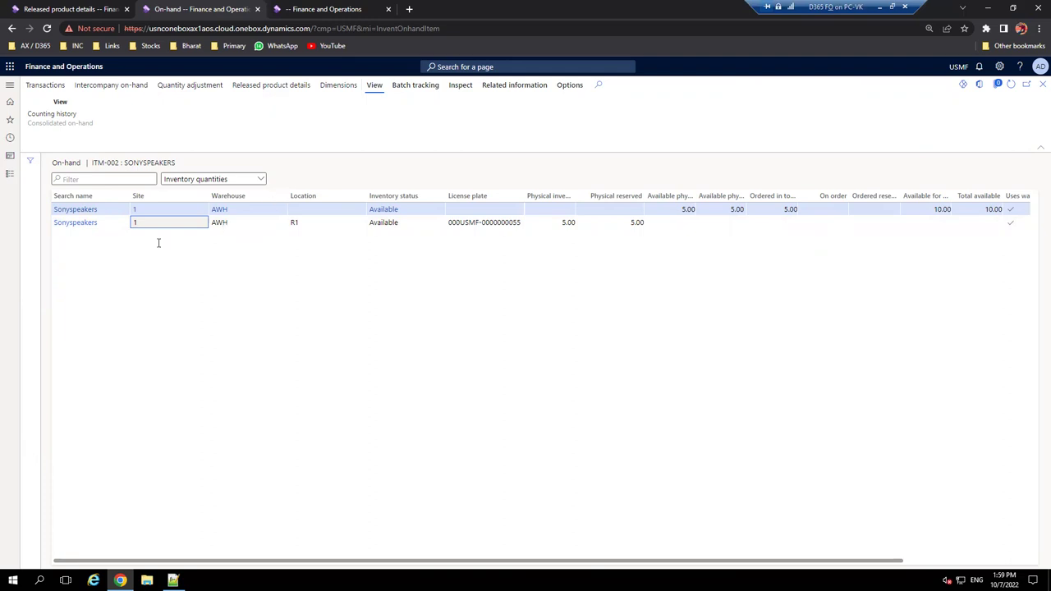
left_click(1042, 85)
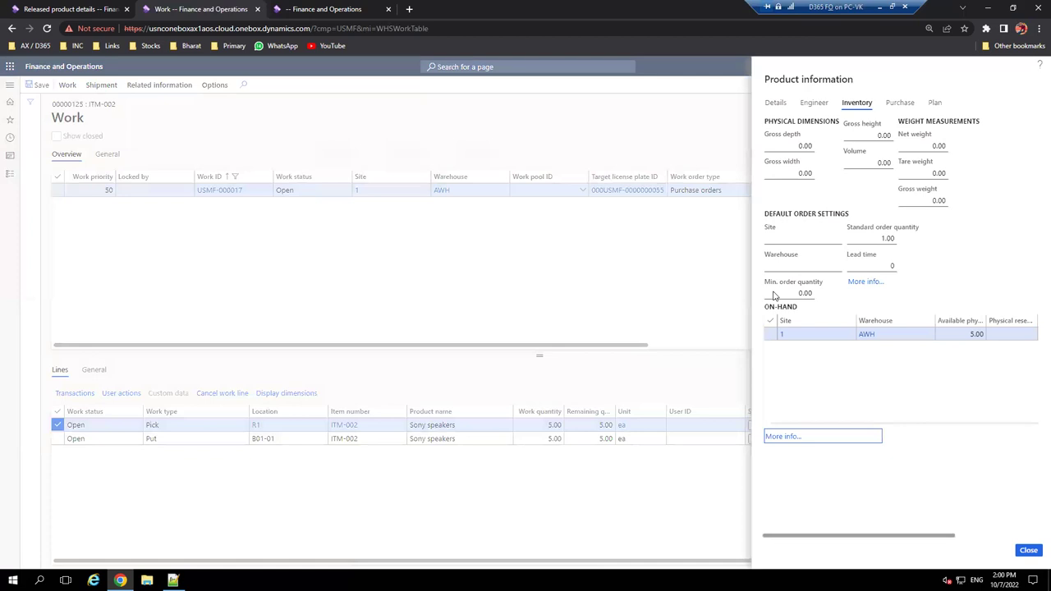
- Close Product information and select the Put line to B01-01 on the work
left_click(1028, 550)
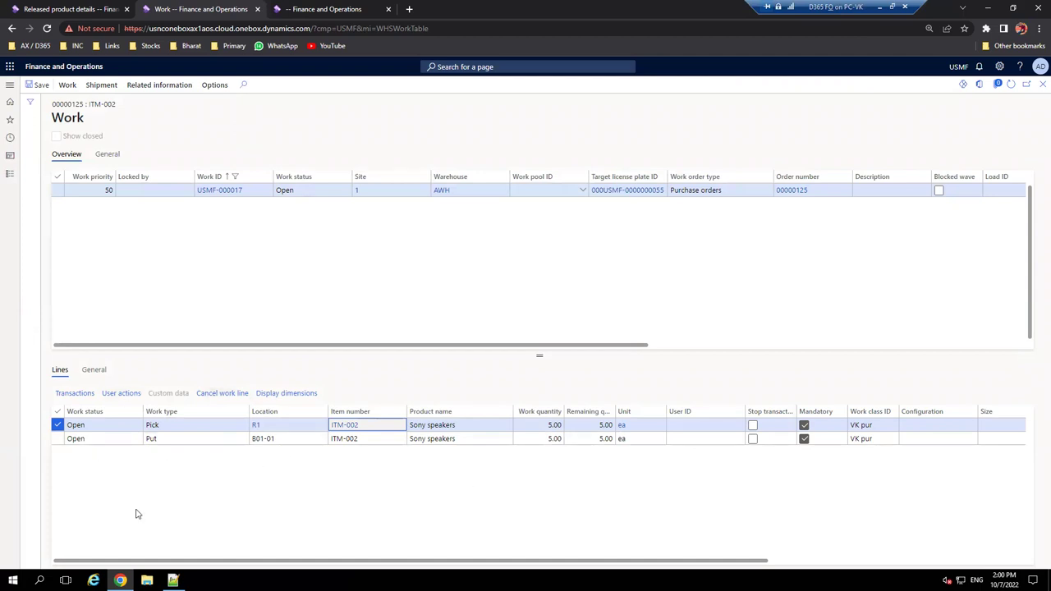
left_click_drag(363, 441, 326, 441)
- Review the 'Purchase order item put away' note in Notepad++, then minimize it
left_click(172, 580)
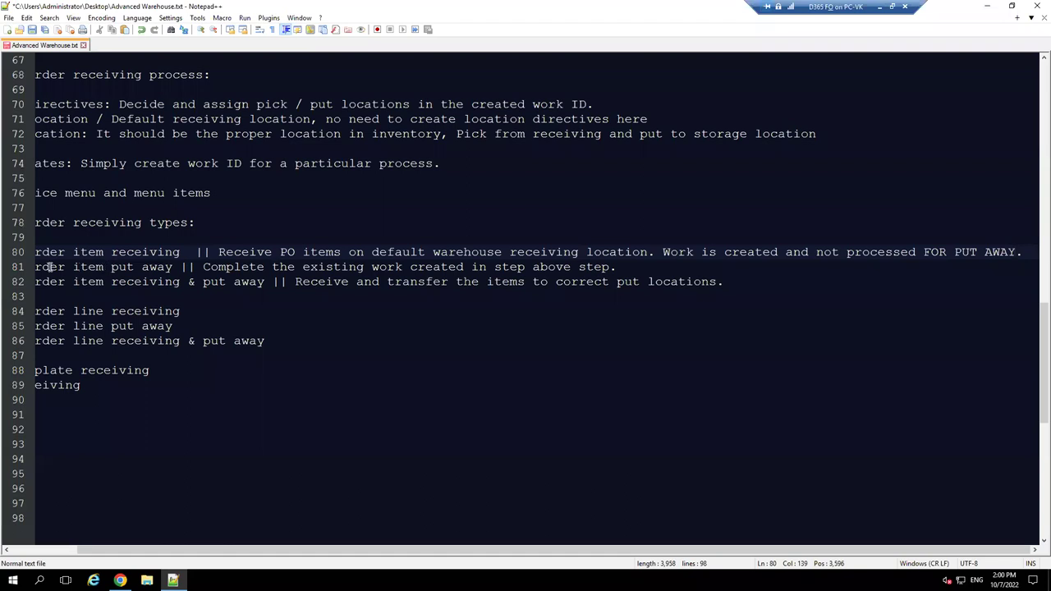
scroll(128, 265, "left", 2)
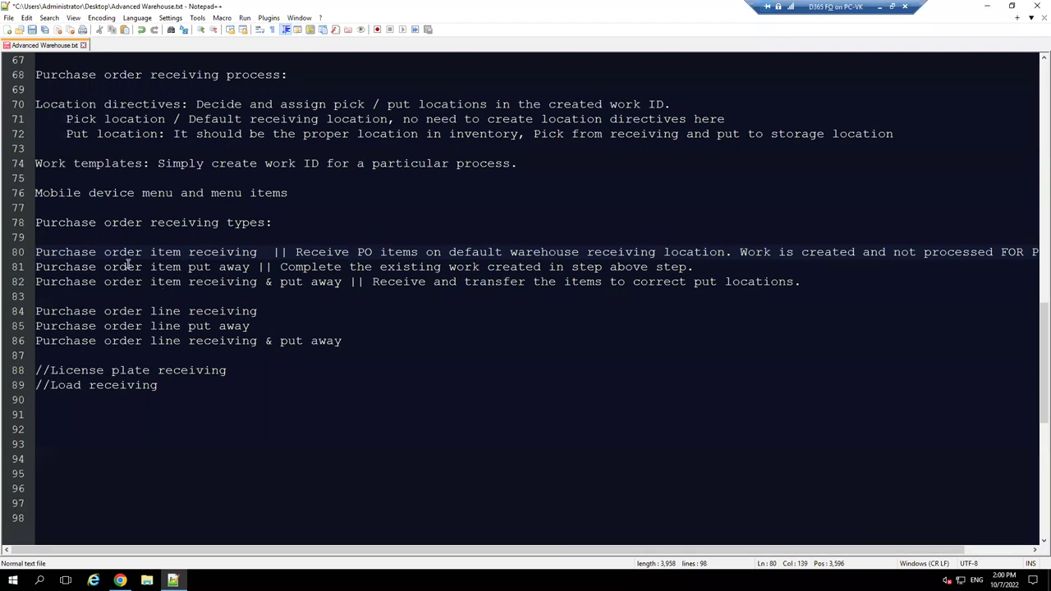
left_click_drag(85, 266, 268, 271)
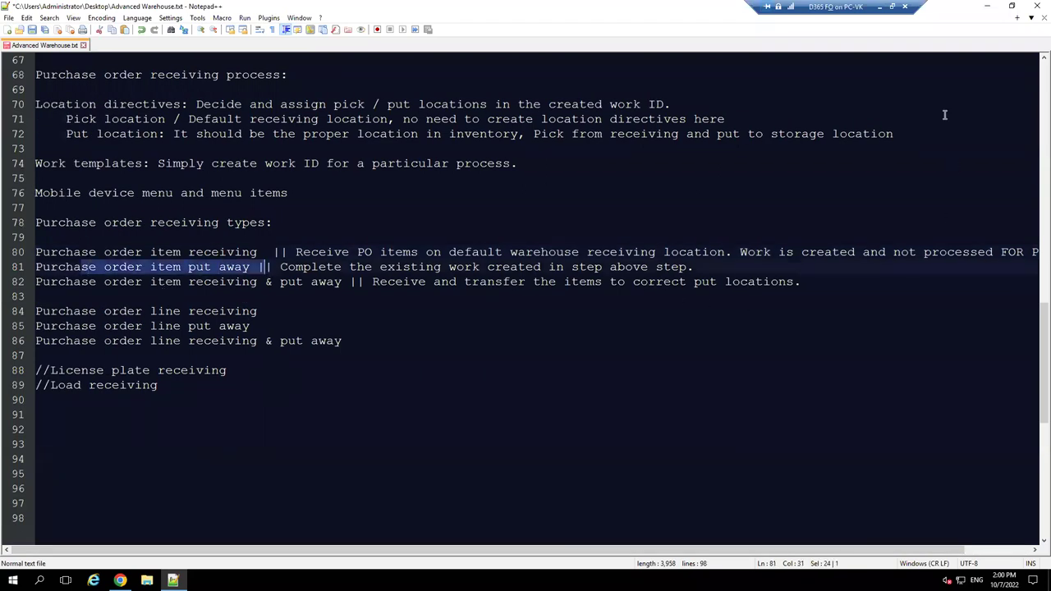
left_click(990, 10)
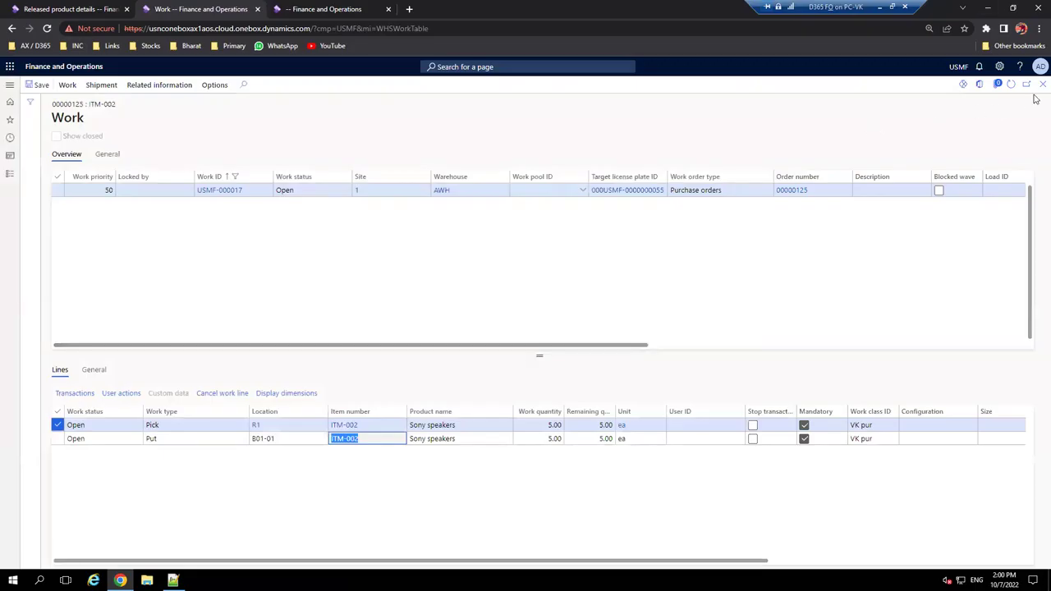
- Navigate to Warehouse management > Setup > Mobile device > Mobile device menu items
left_click(648, 205)
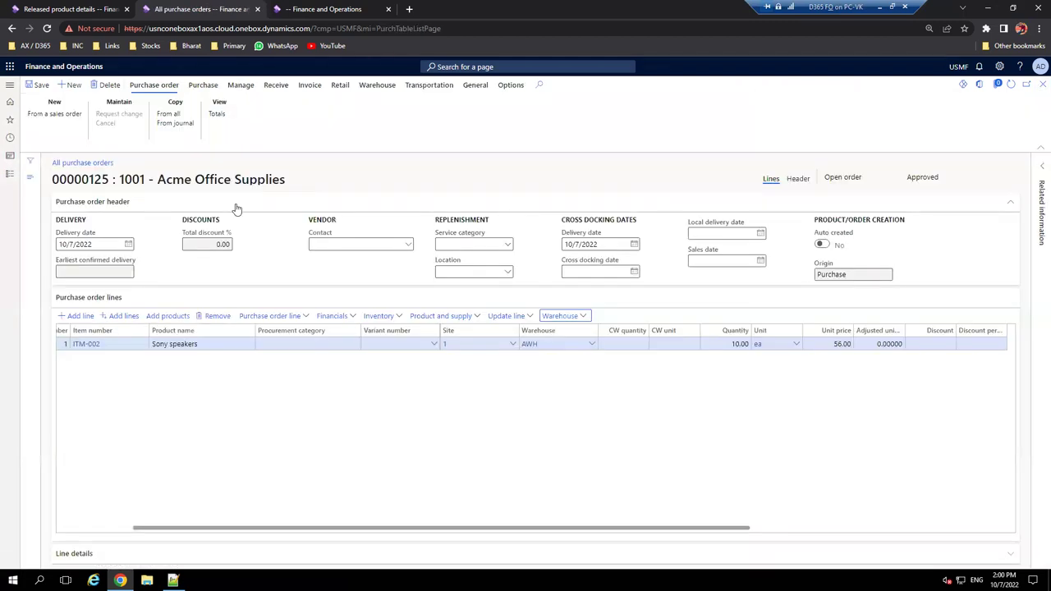
left_click(80, 8)
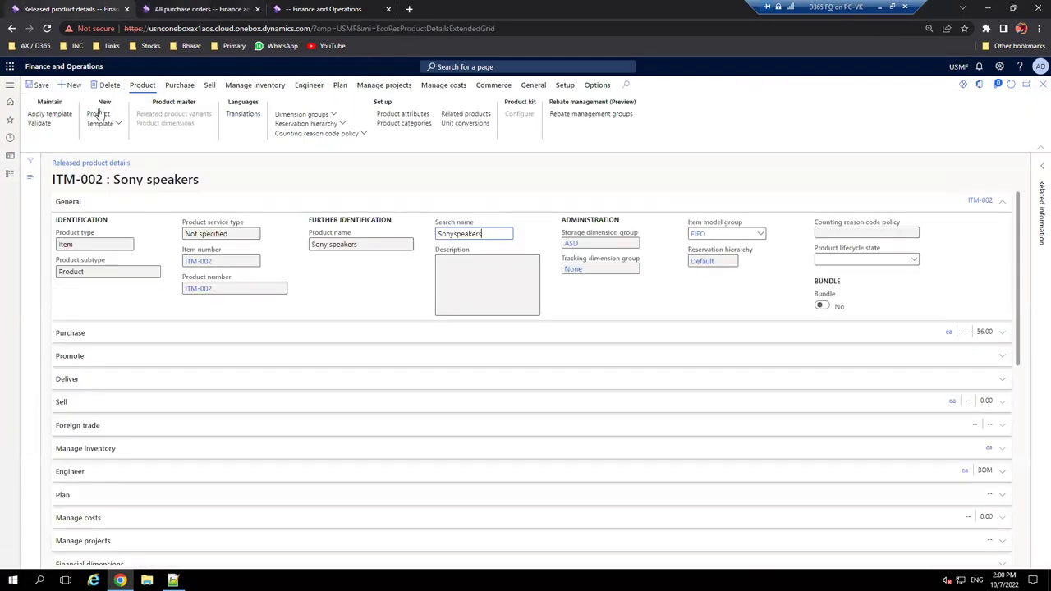
left_click(10, 84)
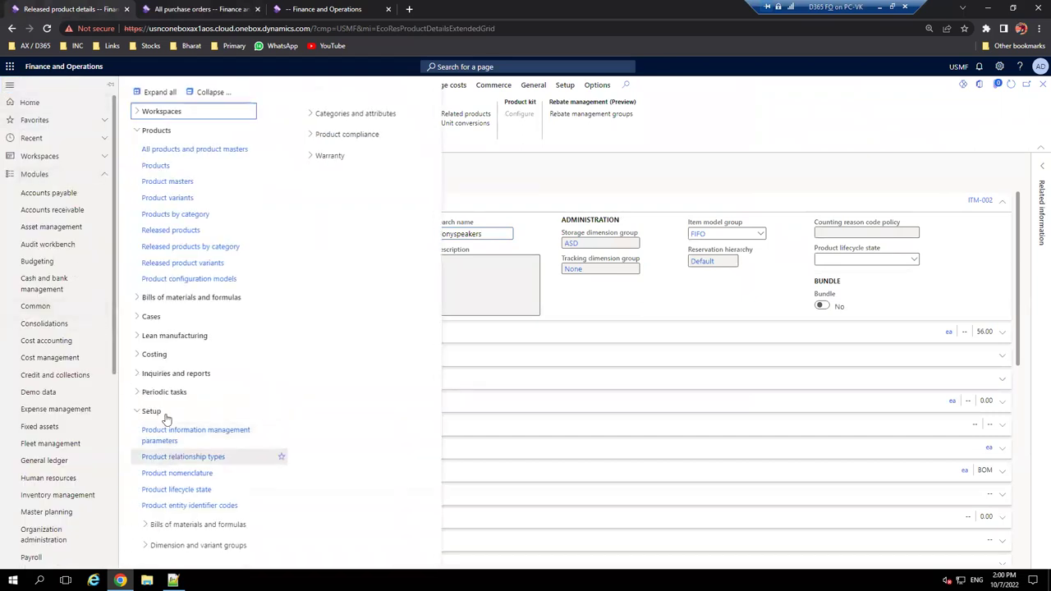
left_click(212, 92)
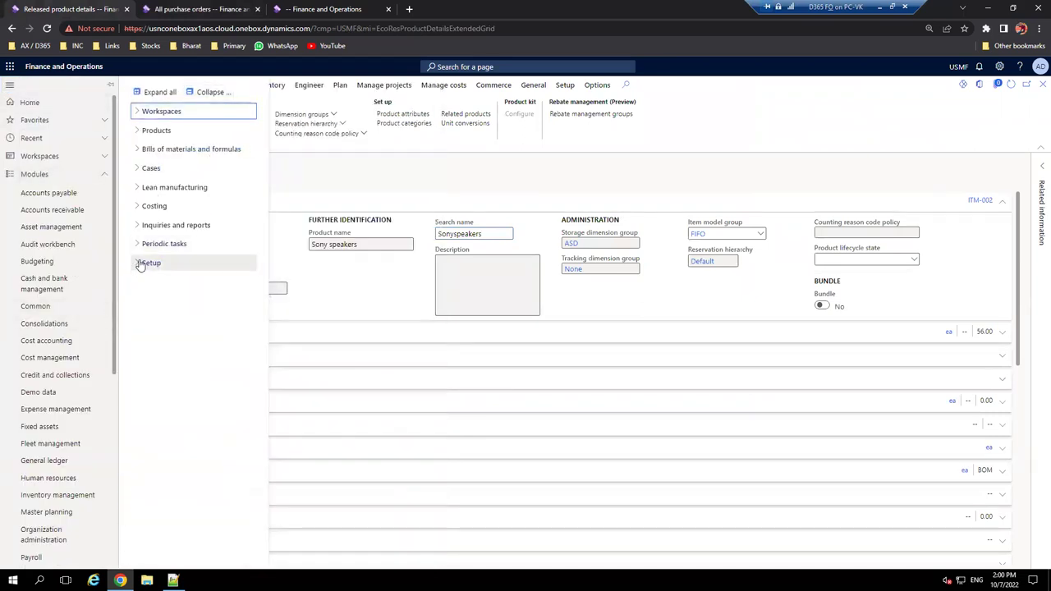
left_click(141, 264)
scroll(54, 435, "down", 4)
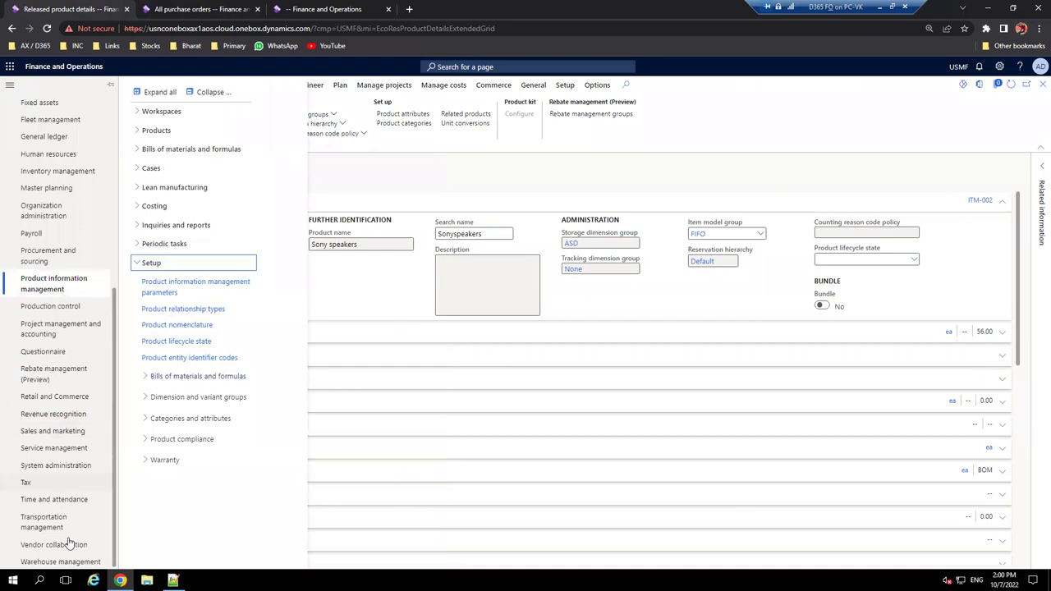
left_click(66, 561)
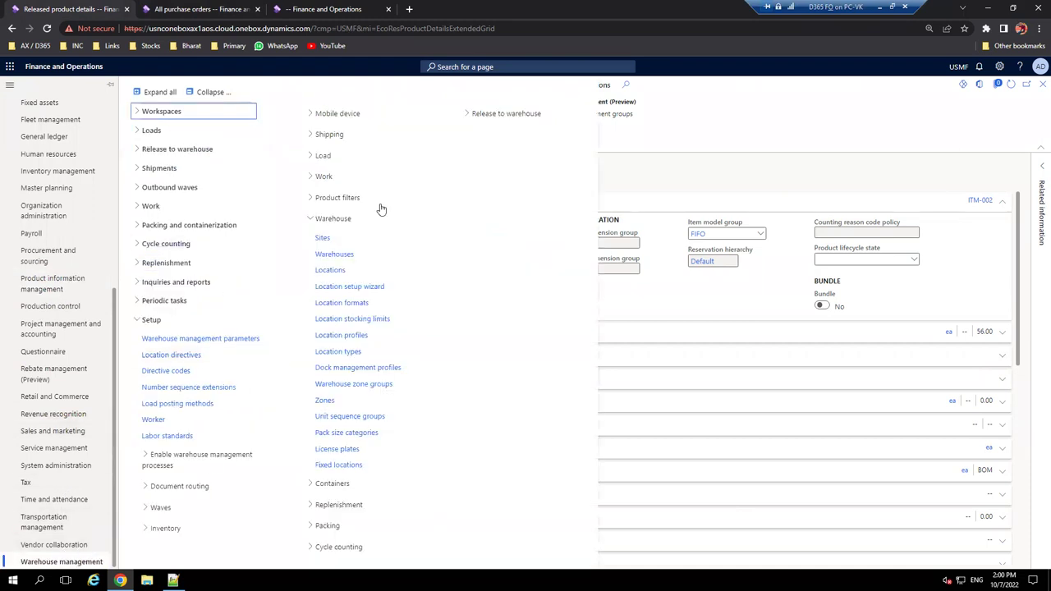
left_click(210, 92)
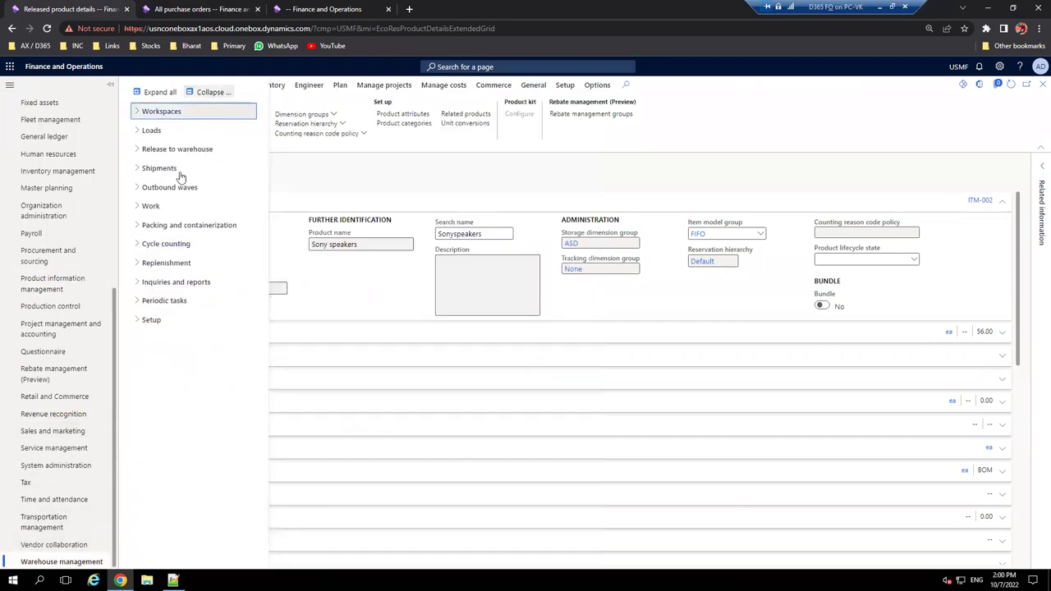
left_click(138, 320)
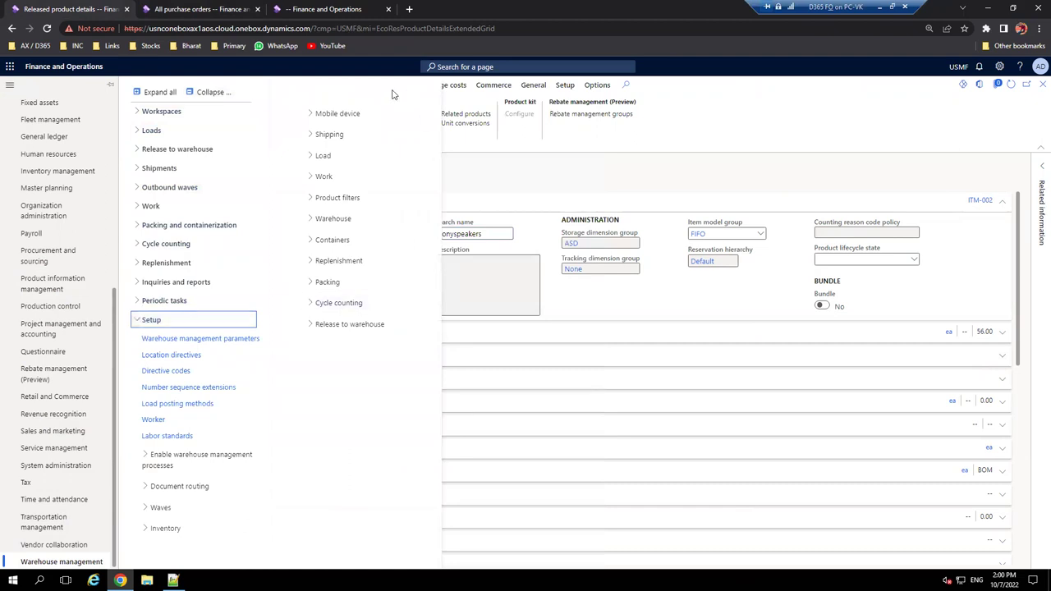
left_click(324, 113)
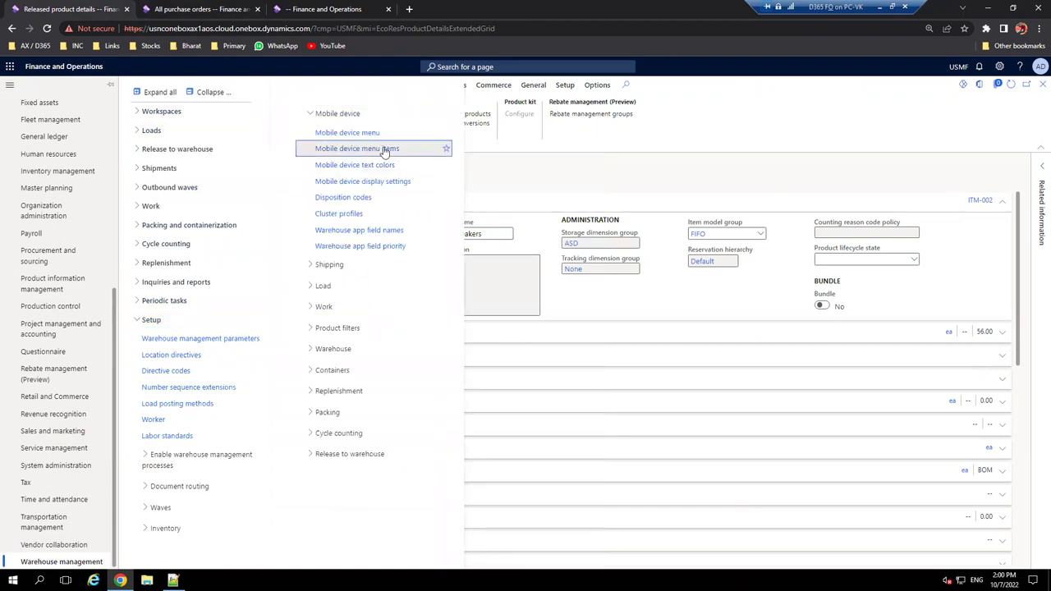
left_click(389, 150)
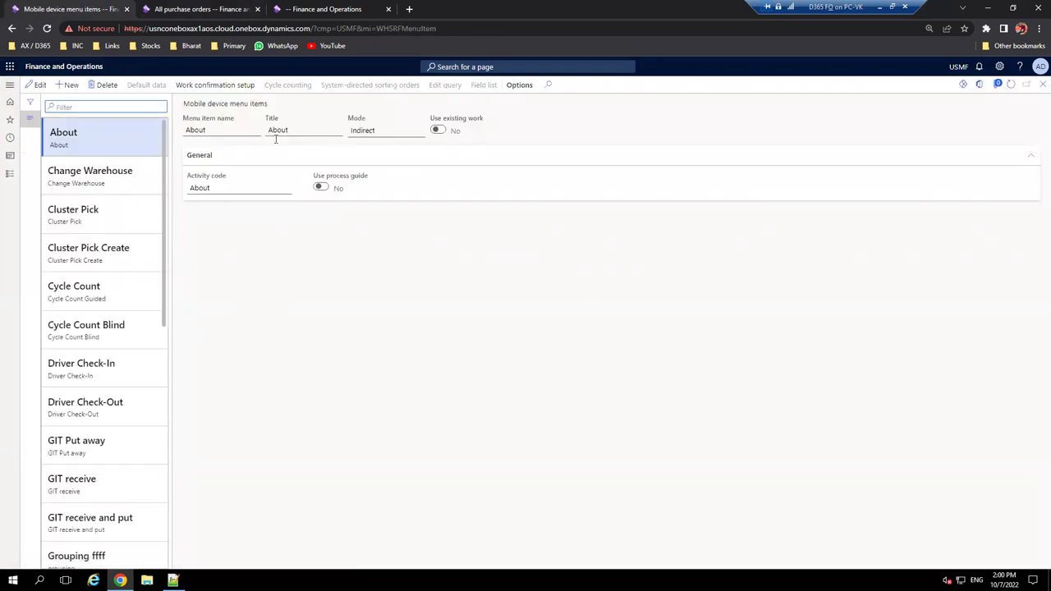
- Create a new menu item with name and title 'VK PO put away'
left_click(69, 85)
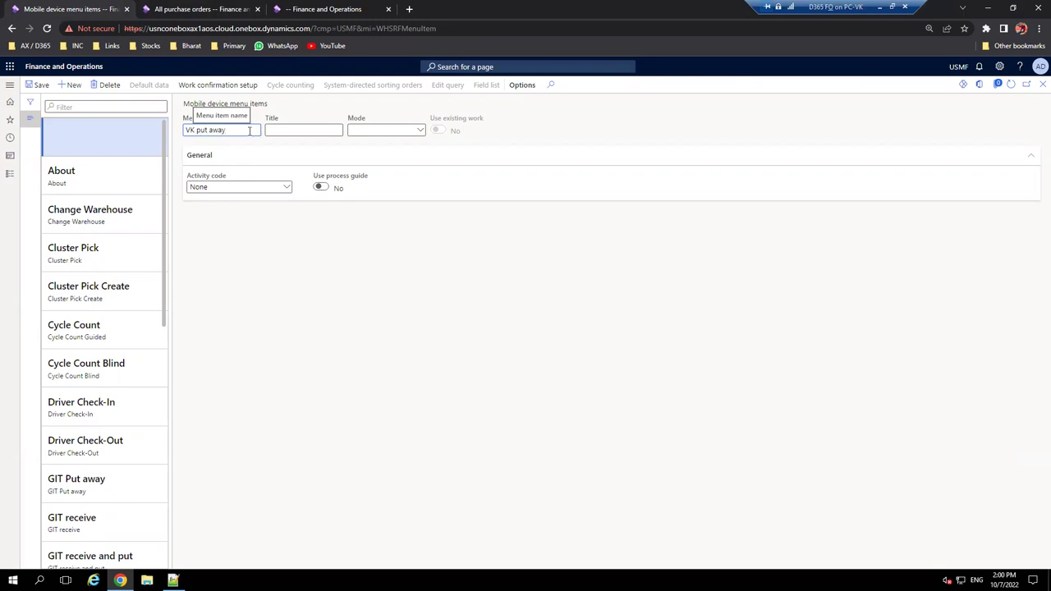
type("PO")
key("ctrl+a")
key("ctrl+c")
key("Tab")
key("ctrl+v")
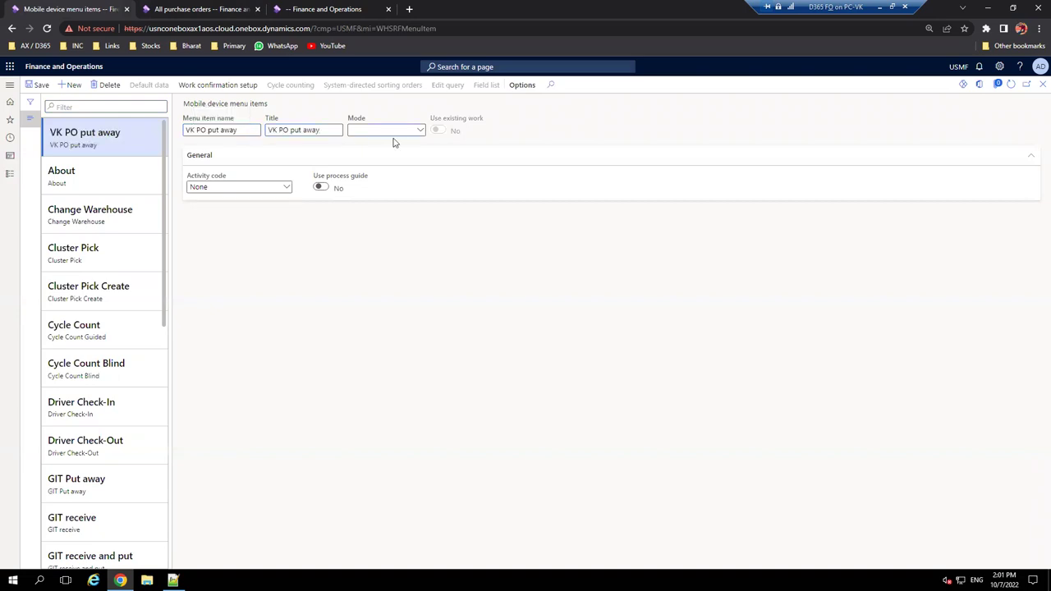
- Set mode to Work, enable Use existing work and Override license plate during put
left_click(421, 131)
left_click(390, 144)
left_click(437, 130)
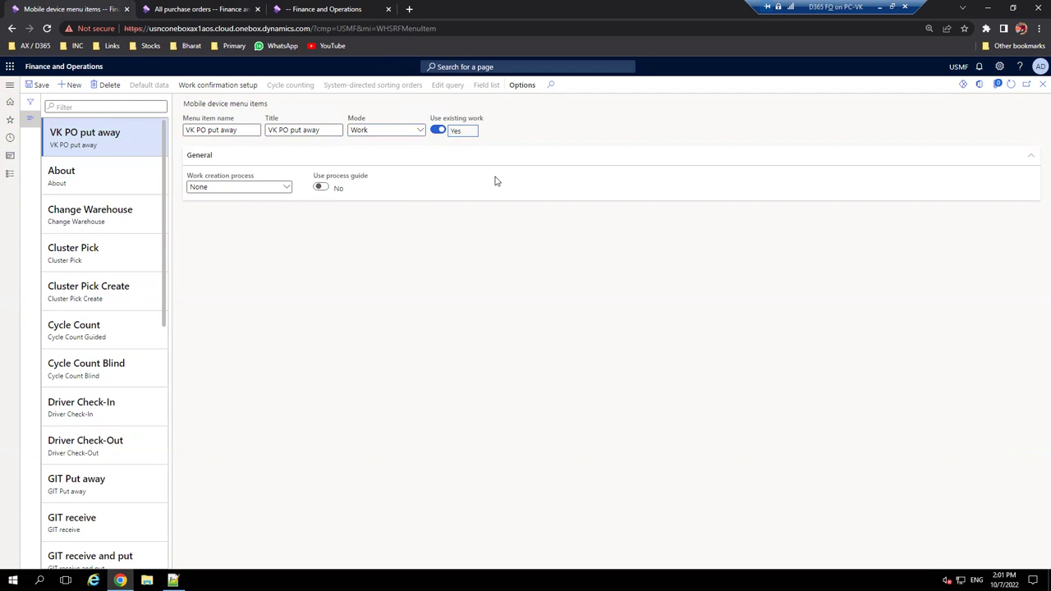
left_click(439, 130)
left_click(446, 131)
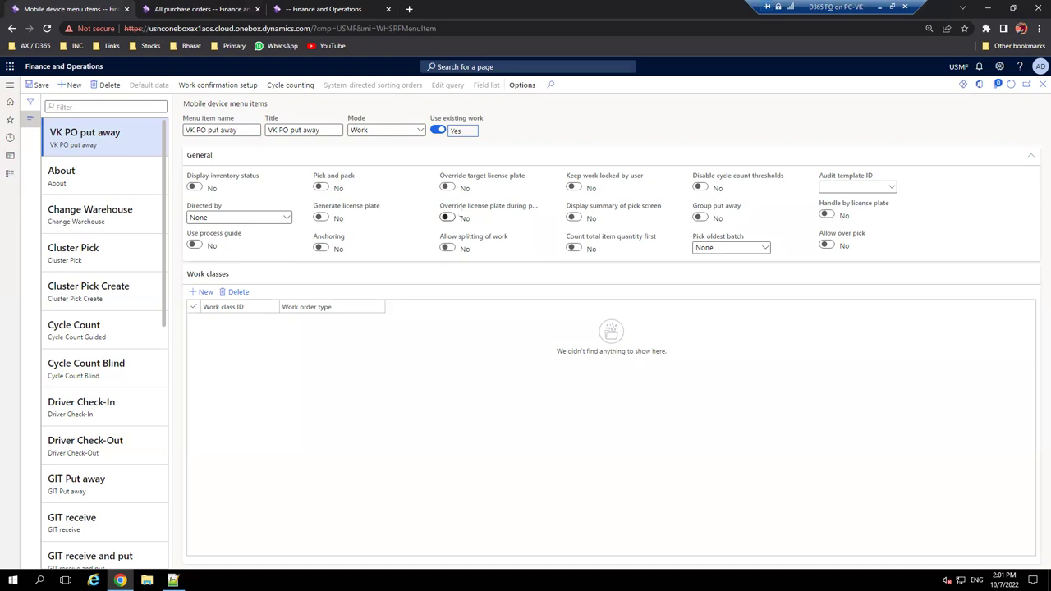
mouse_move(497, 208)
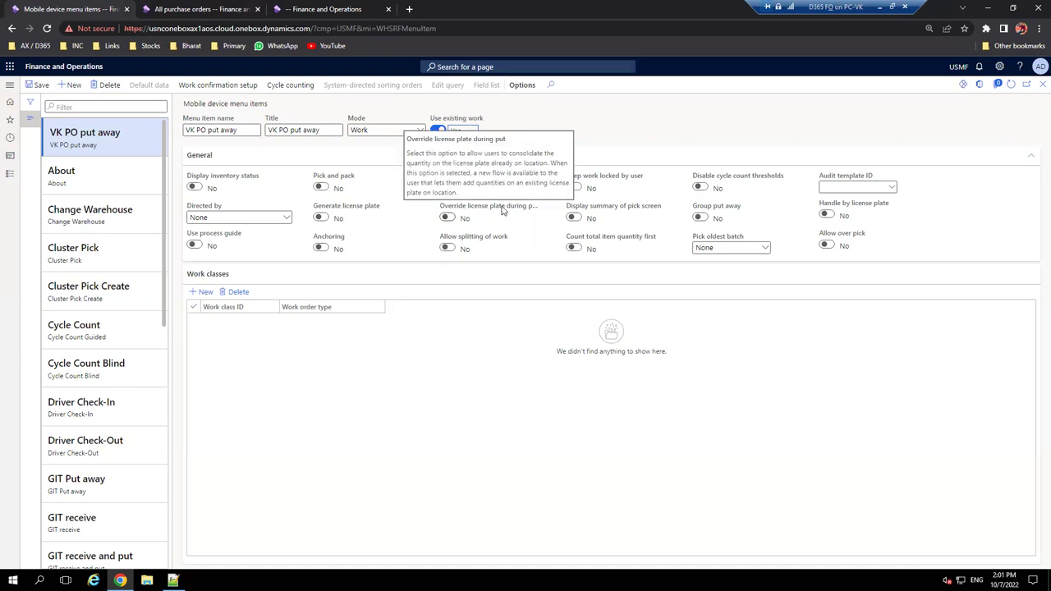
left_click(448, 217)
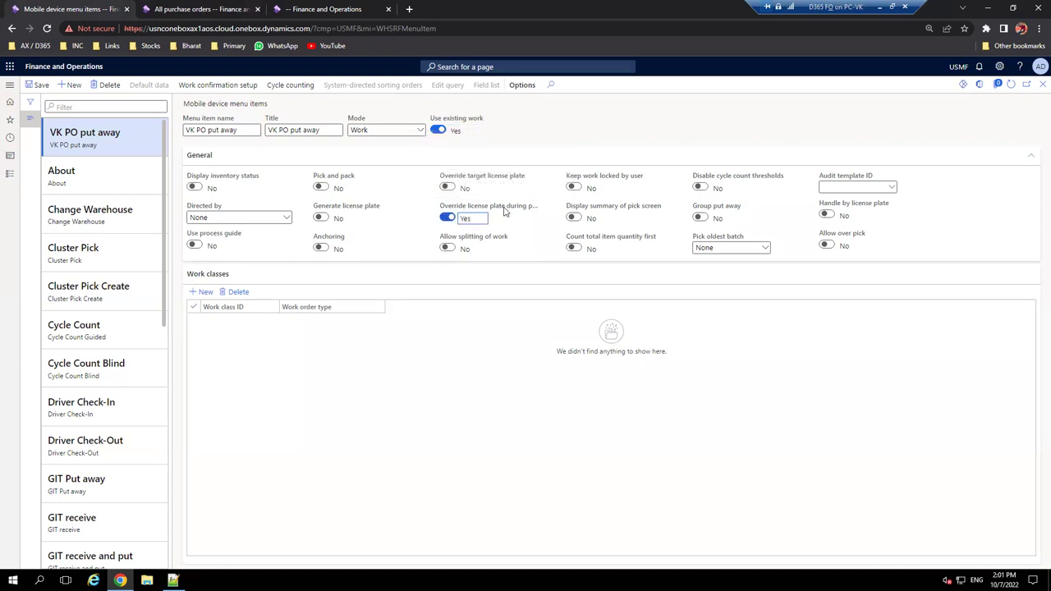
mouse_move(504, 211)
left_click(187, 7)
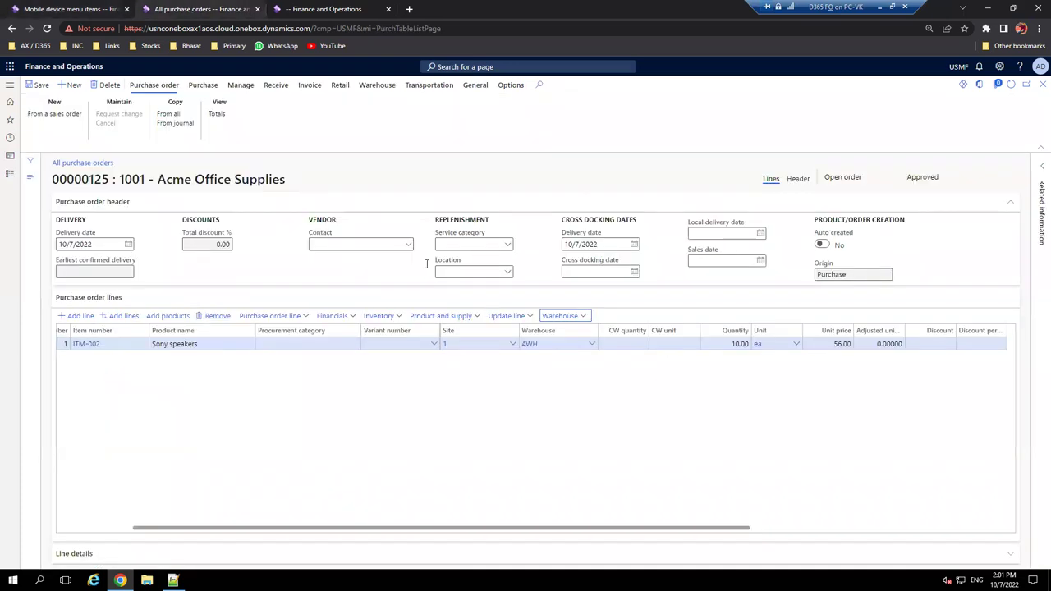
left_click(579, 315)
left_click(564, 346)
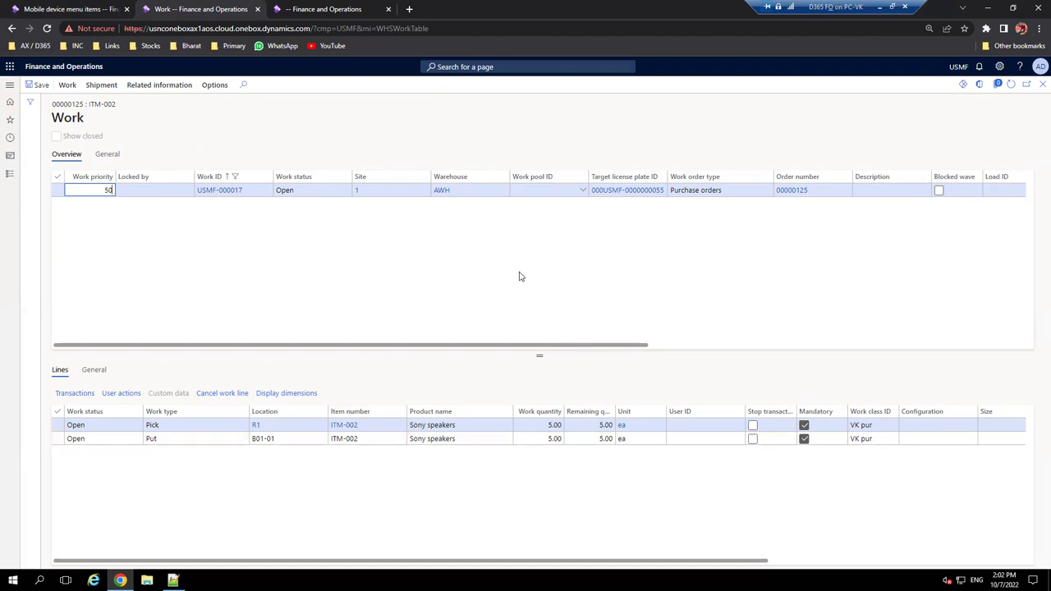
left_click(86, 8)
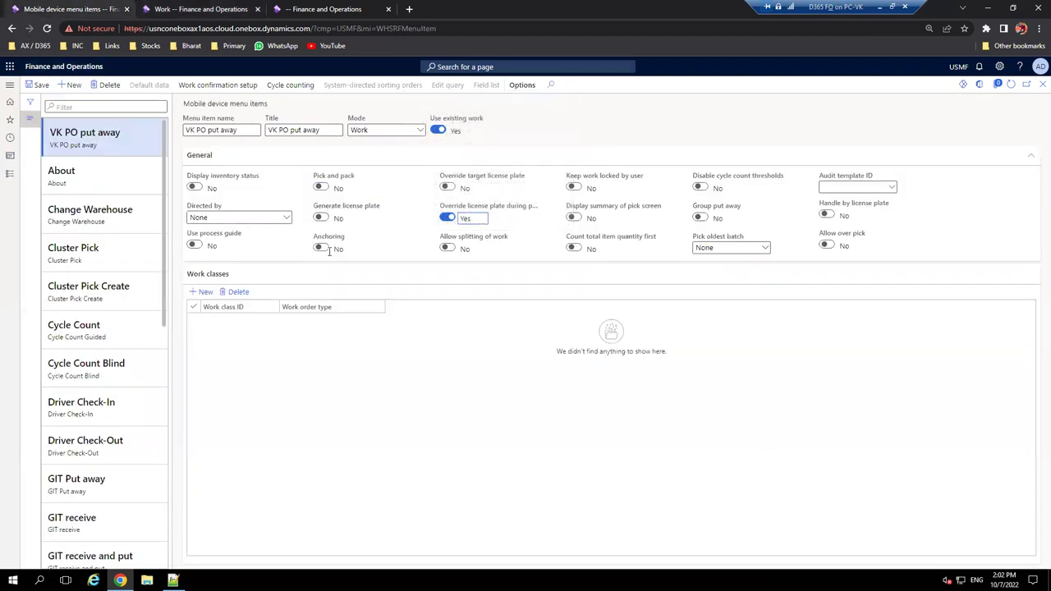
- Set Display inventory status and Display summary of pick screen to Yes
left_click(197, 189)
left_click(577, 218)
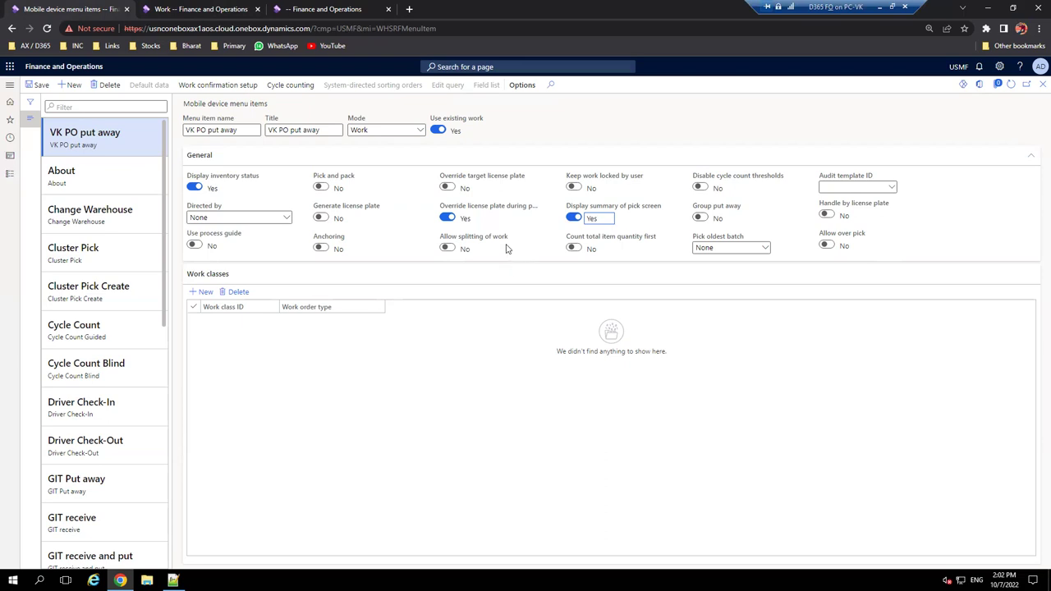
- Set Override target license plate to Yes and open the Directed by choices, checking the order 00000125 Work page
left_click(449, 188)
left_click(287, 219)
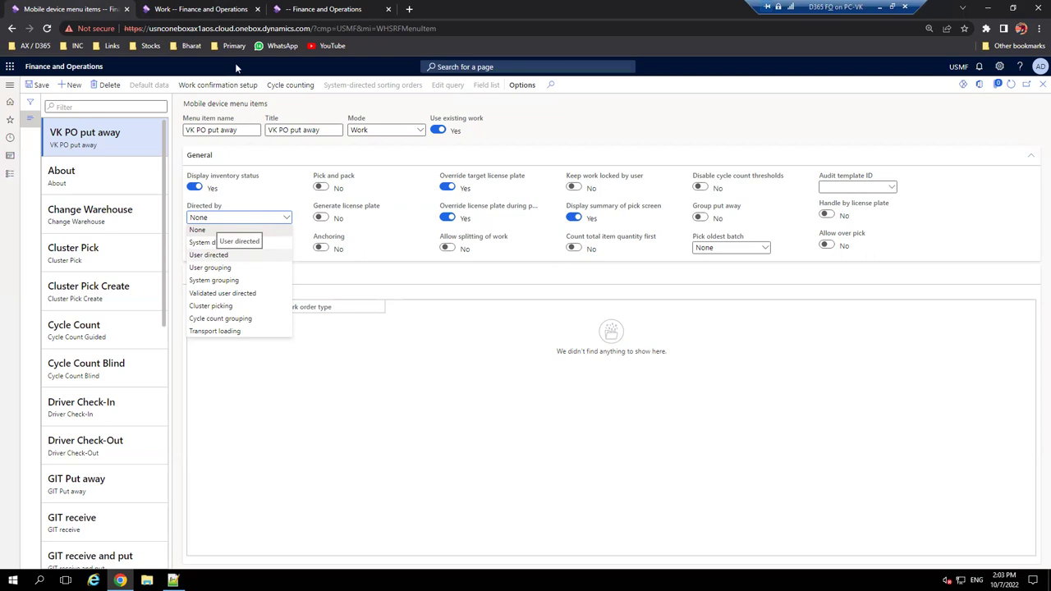
left_click(209, 9)
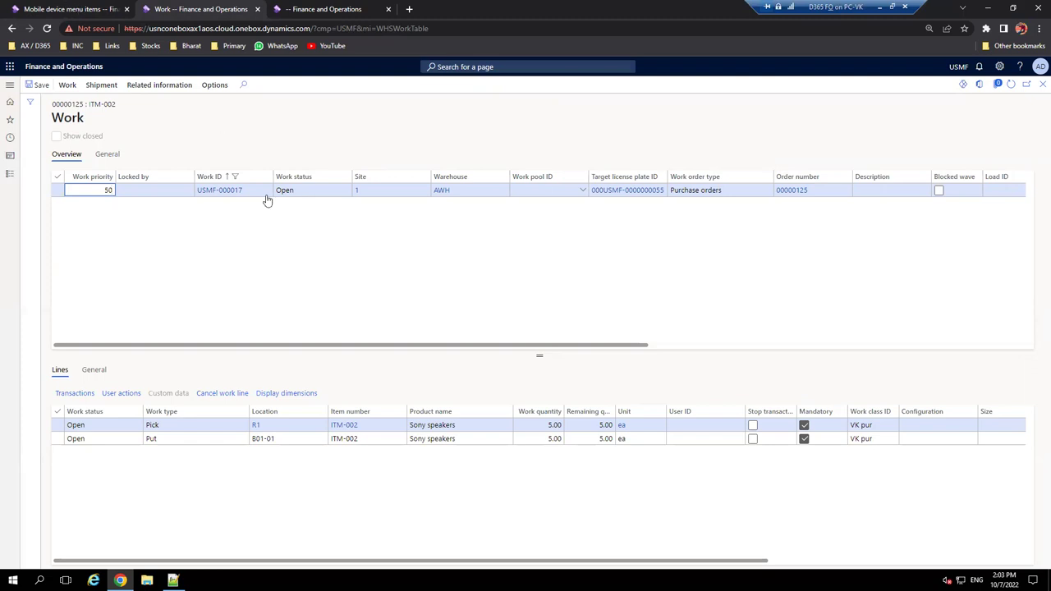
key("ctrl+shift+Tab")
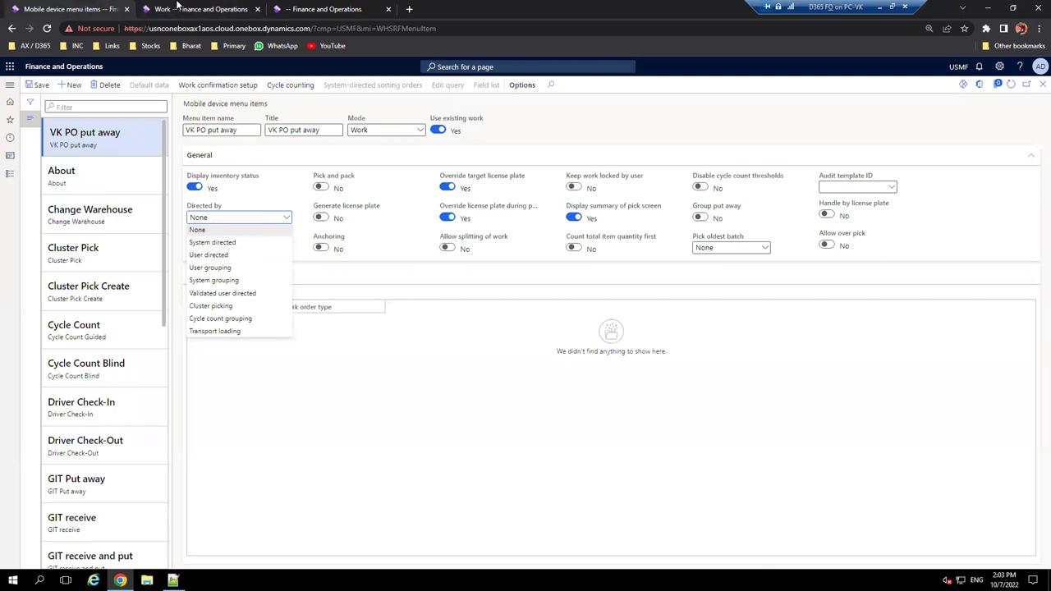
key("ctrl+Tab")
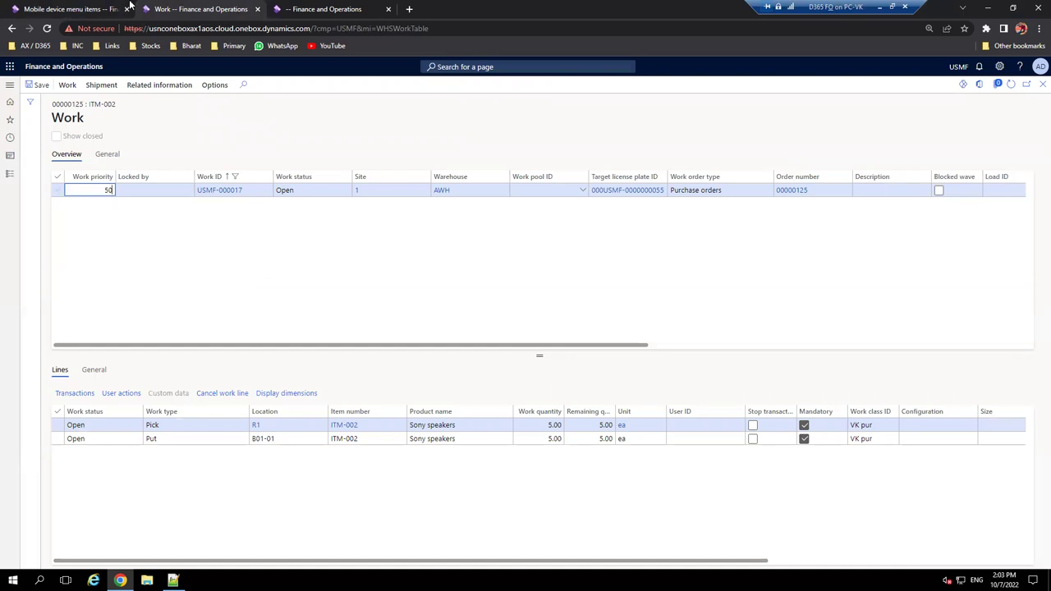
key("ctrl+shift+Tab")
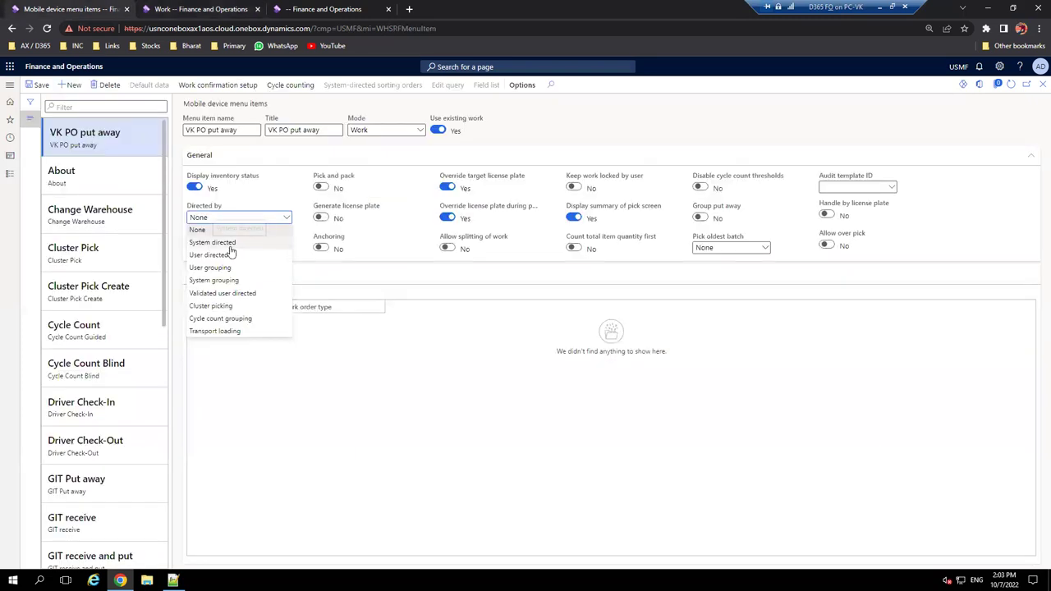
- Set Directed by to User directed and save the VK PO put away menu item
left_click(215, 255)
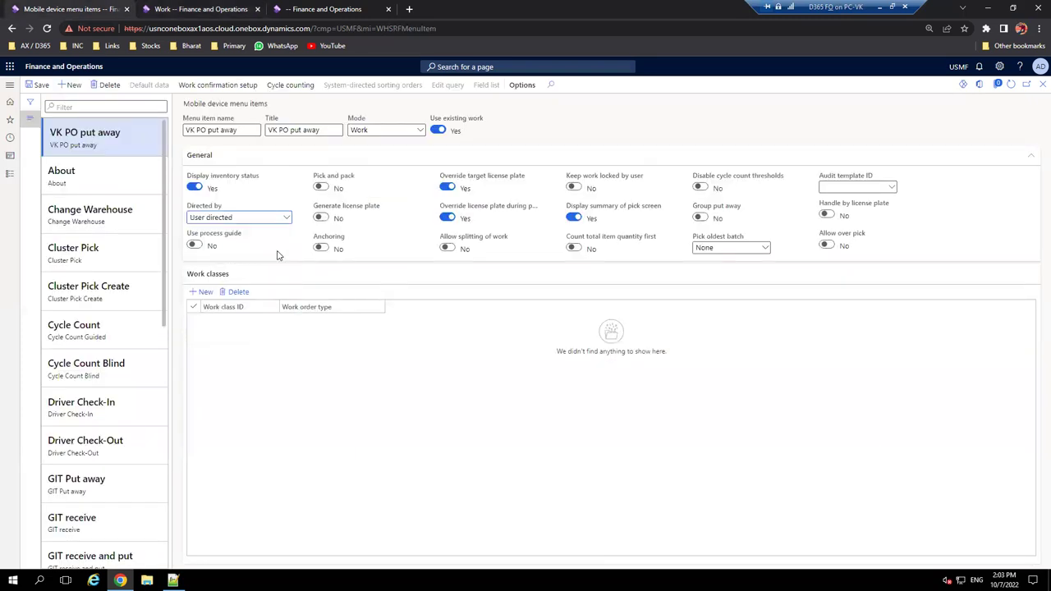
key("ctrl+Tab")
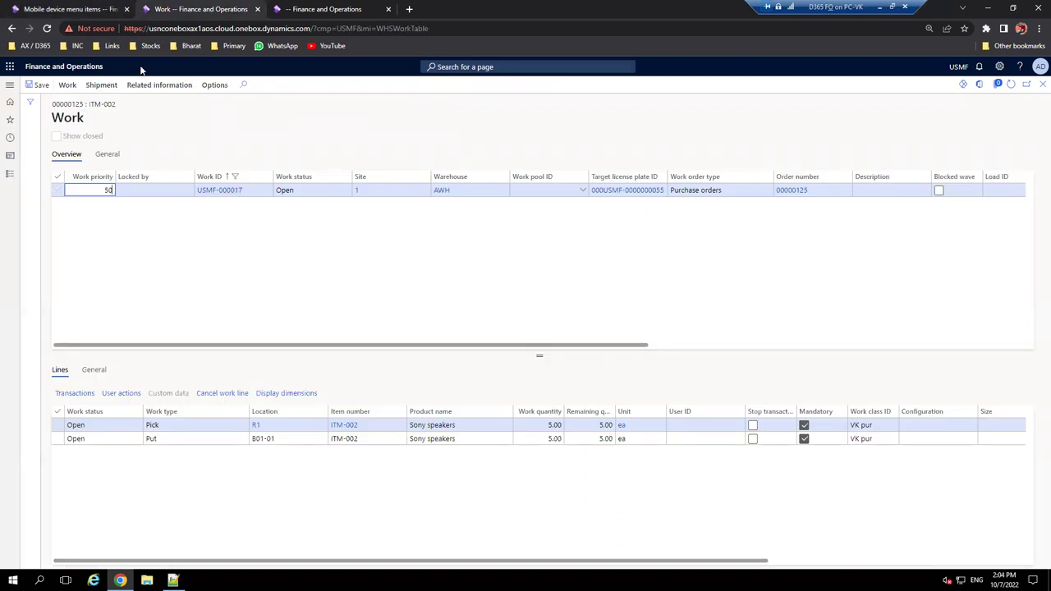
key("ctrl+shift+Tab")
left_click(285, 219)
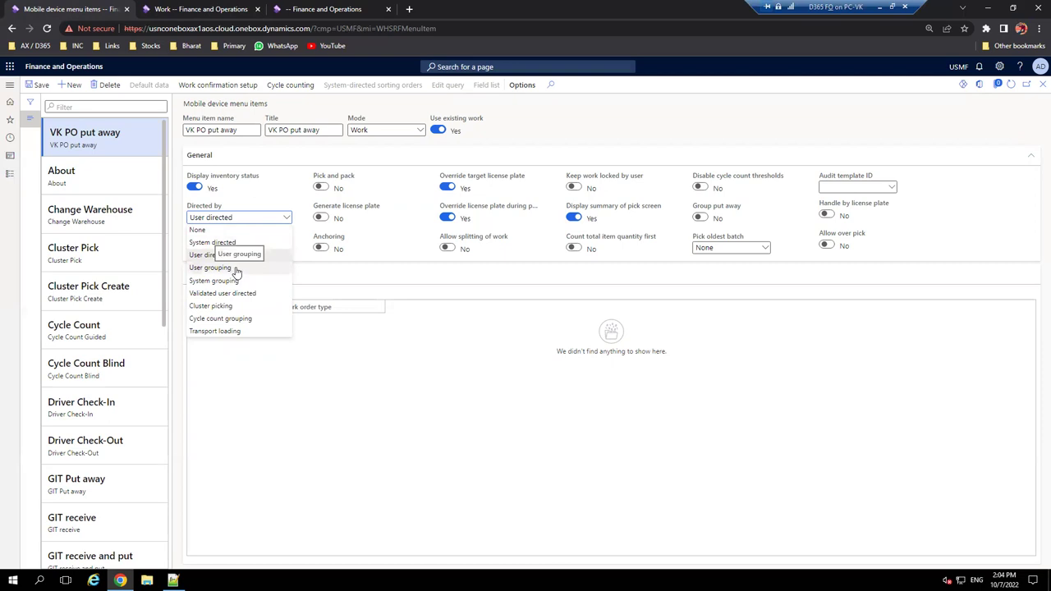
left_click(210, 256)
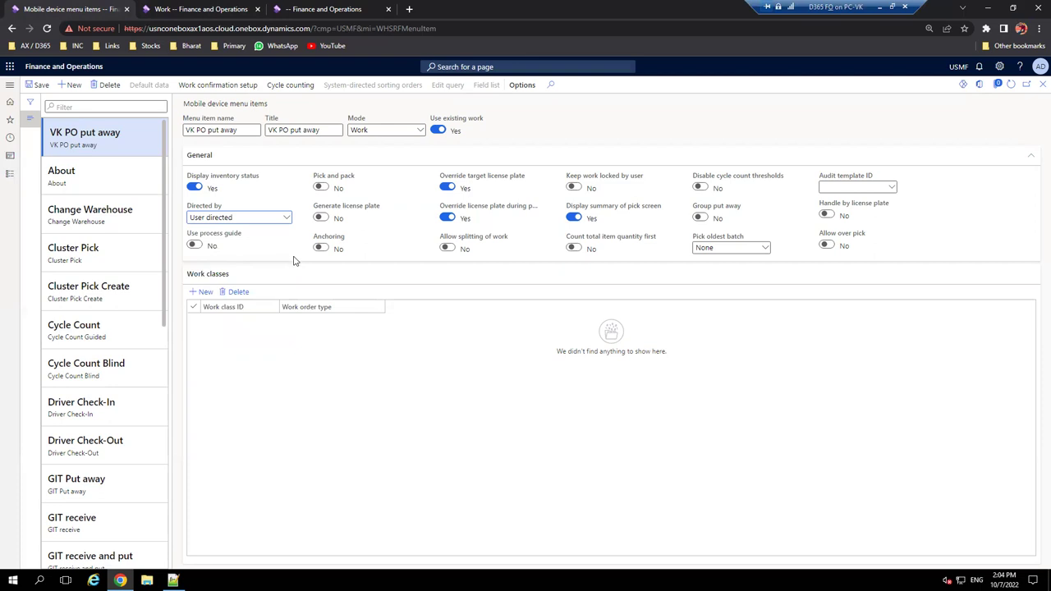
left_click(26, 89)
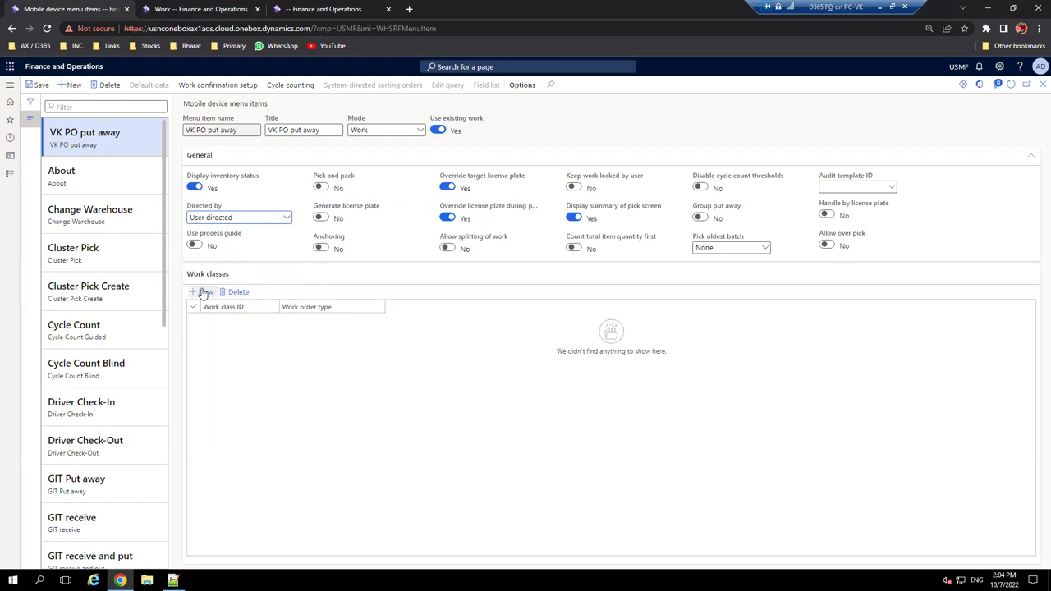
- Add and delete an empty work class row so no work classes remain, then save
left_click(279, 332)
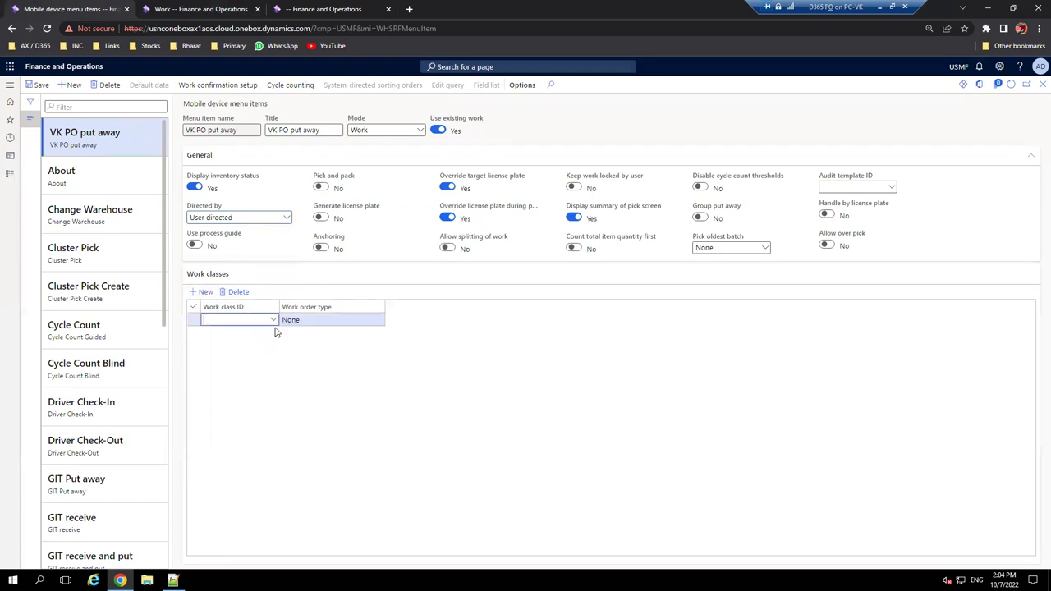
left_click(237, 294)
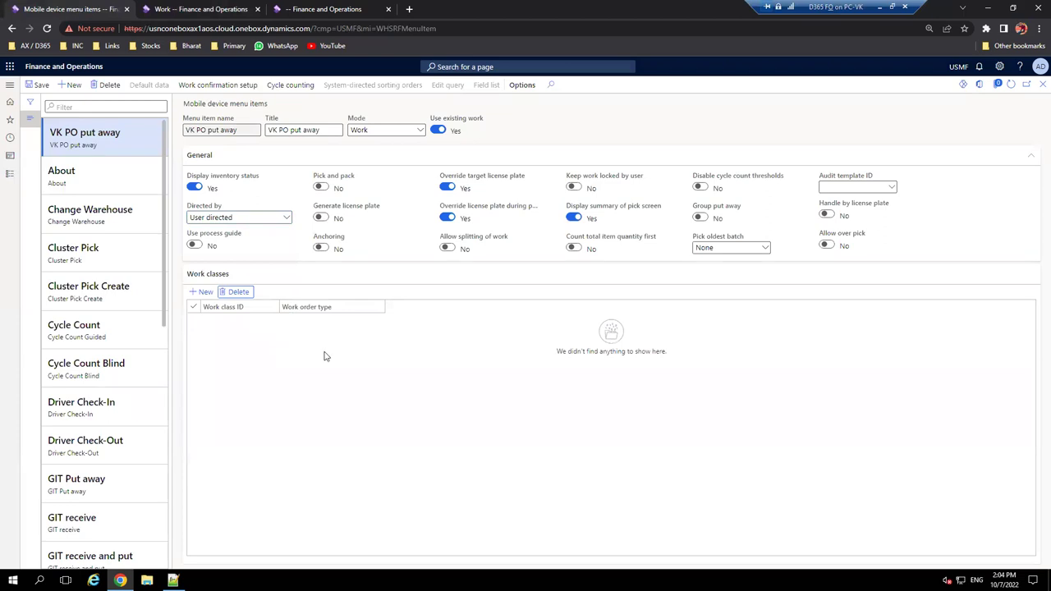
left_click(30, 88)
- Check the Work page, then leave the menu item form for the workspace home dashboard
key("ctrl+Tab")
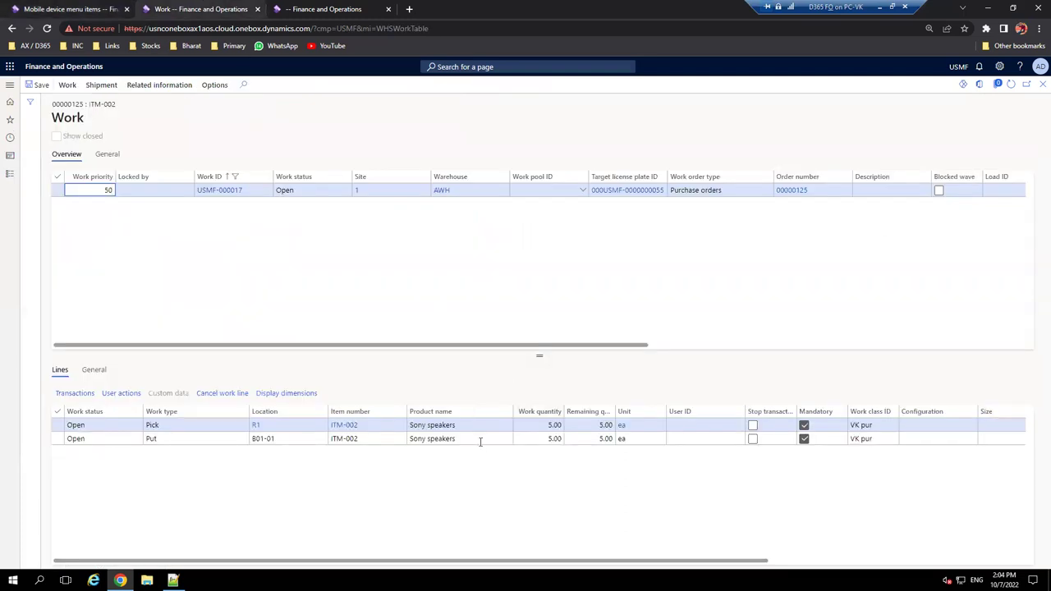
left_click(78, 6)
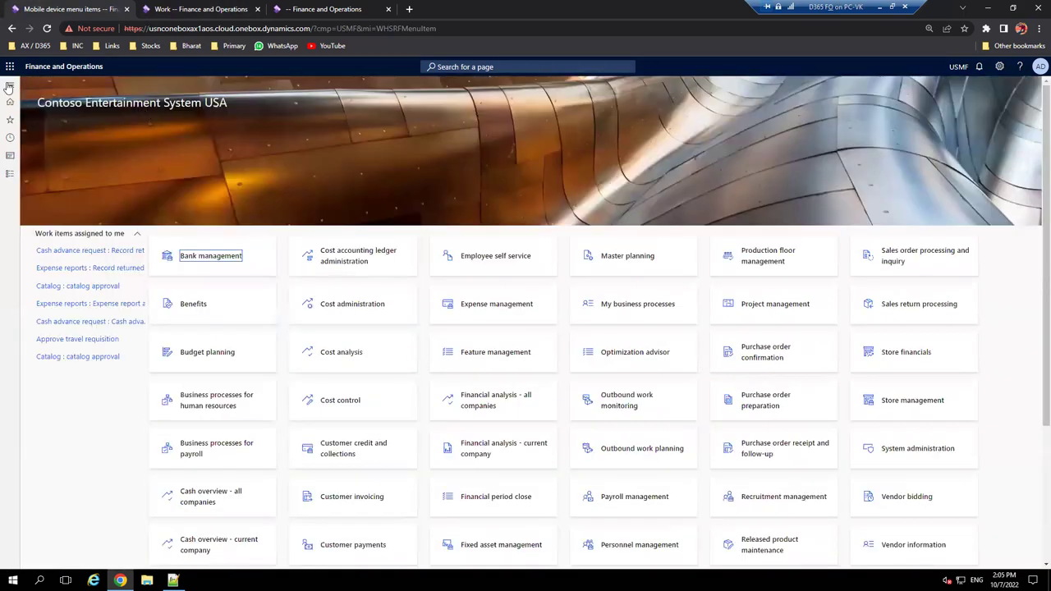
- Add VK PO put away to the Inbound mobile menu and move VK PO Receive below Transfer pick
left_click(9, 86)
left_click(500, 191)
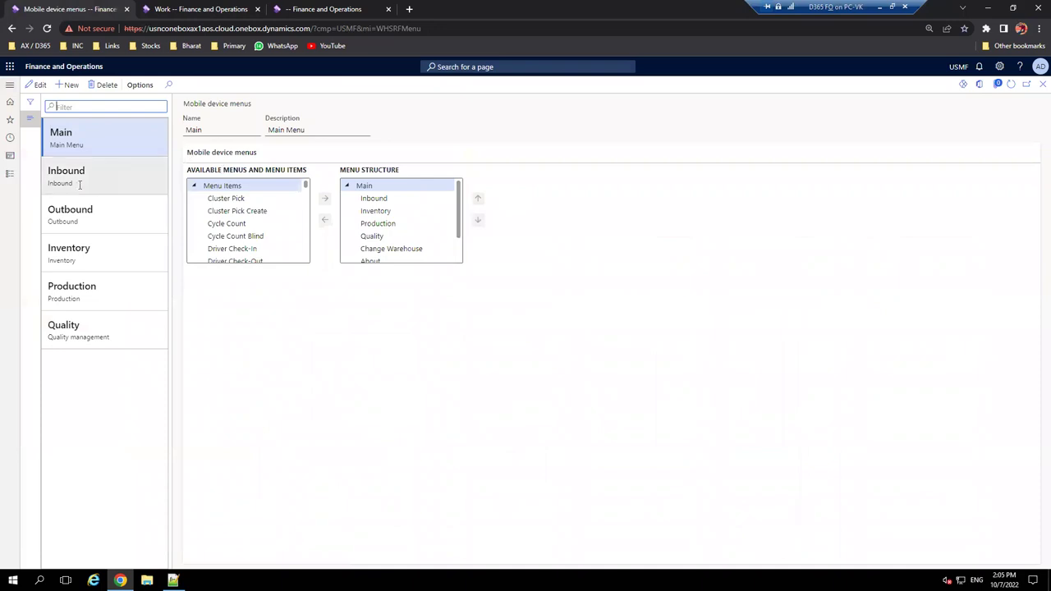
left_click(111, 179)
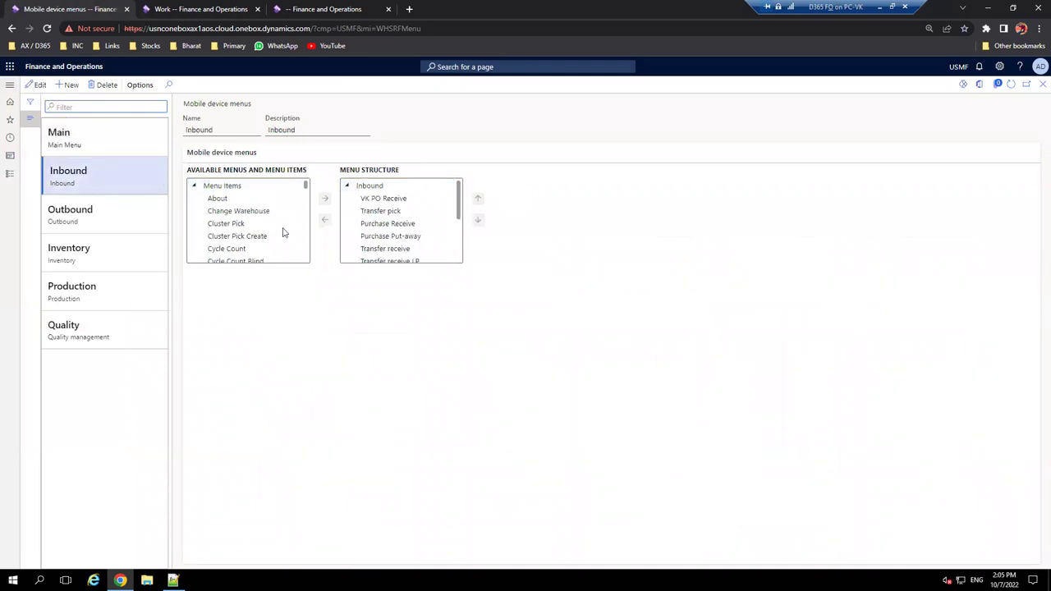
scroll(255, 223, "down", 15)
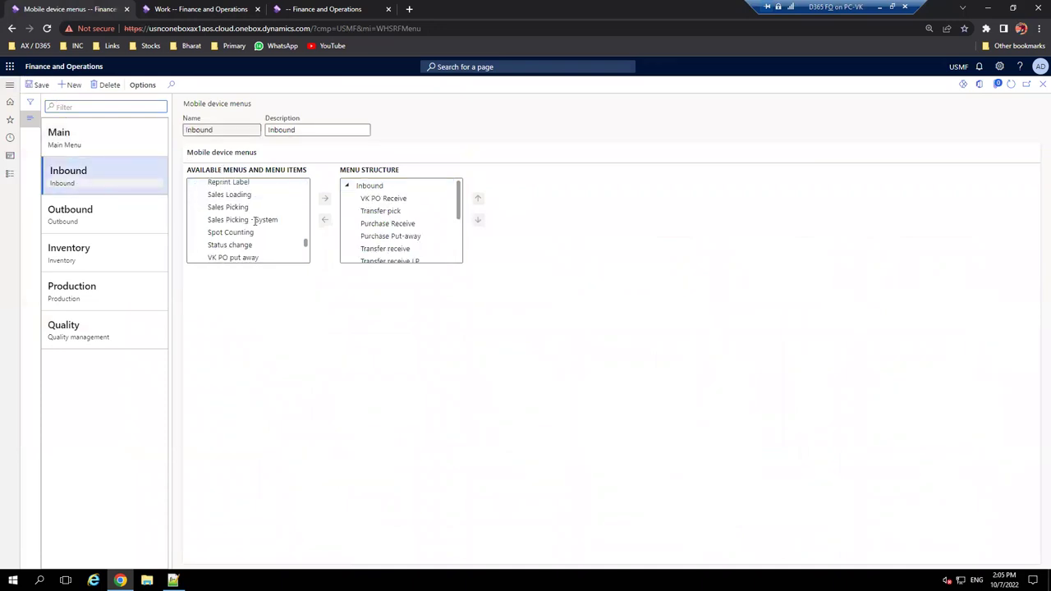
left_click(234, 203)
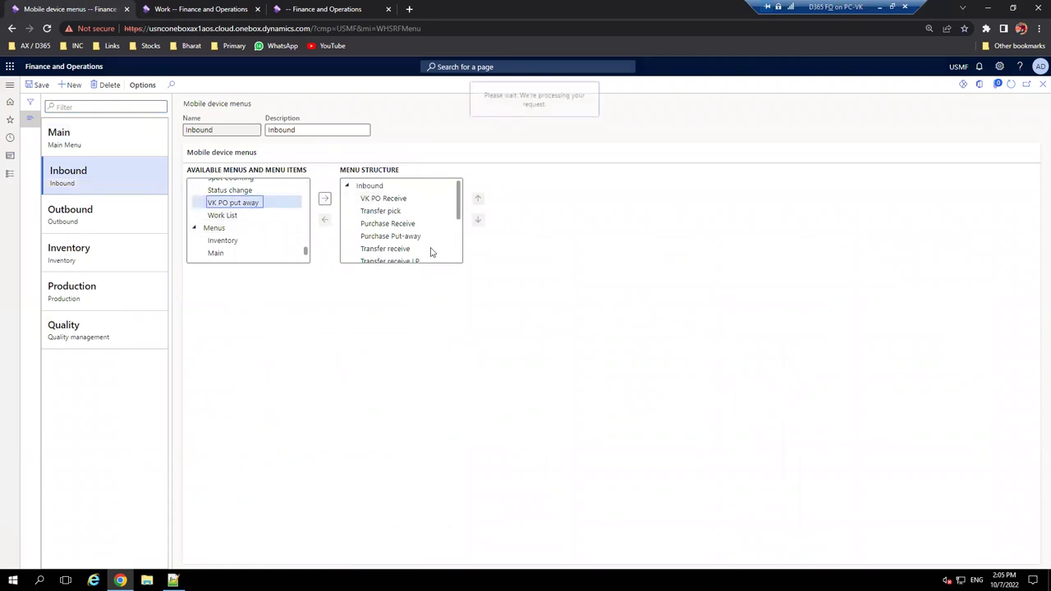
left_click(414, 212)
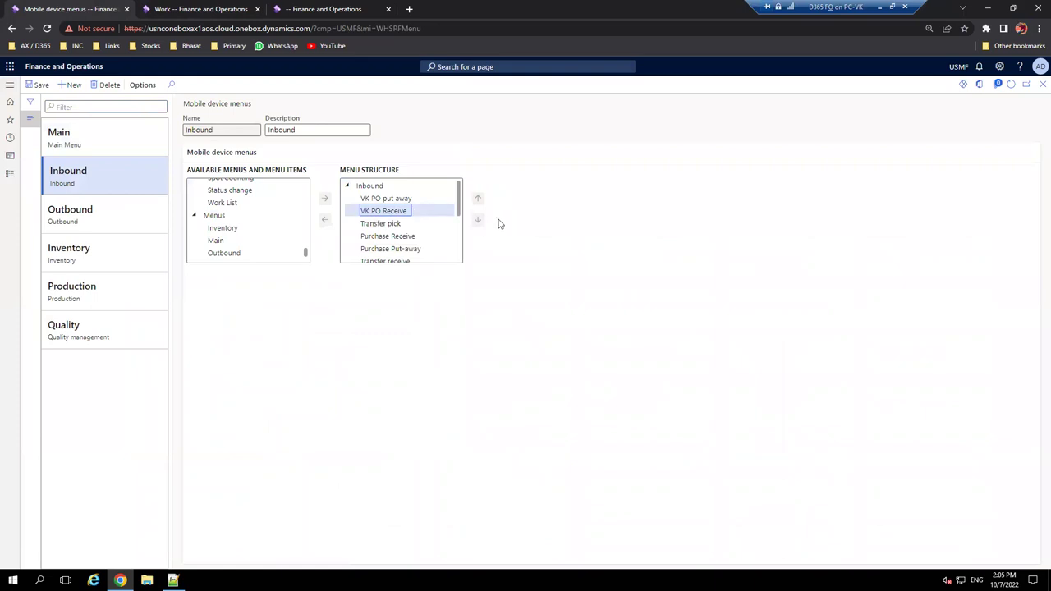
left_click(479, 223)
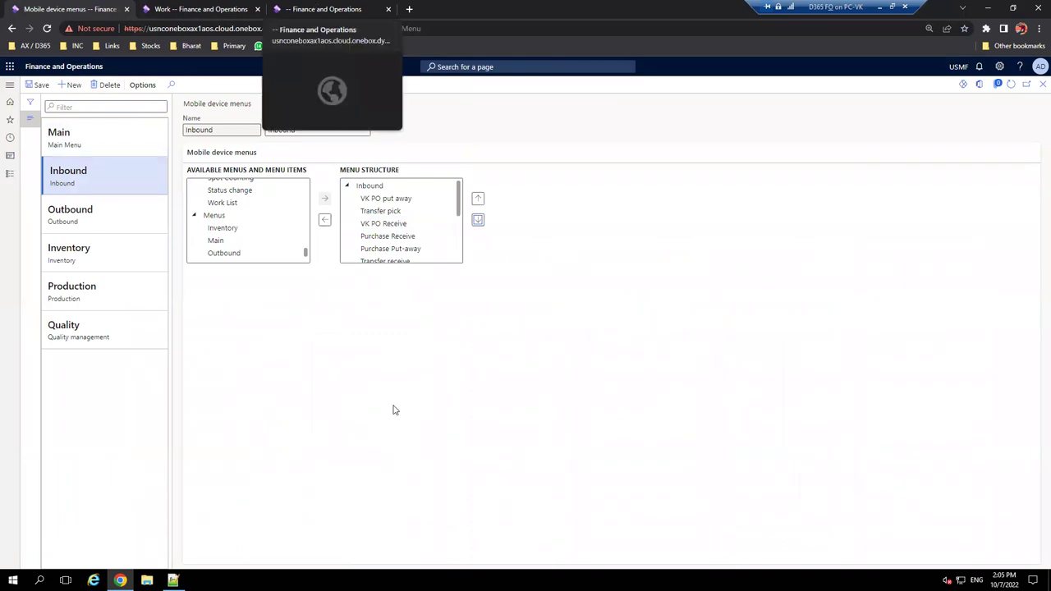
- Cancel out of the VK PO Receive form in the mobile app to reach the updated Inbound menu
left_click(333, 12)
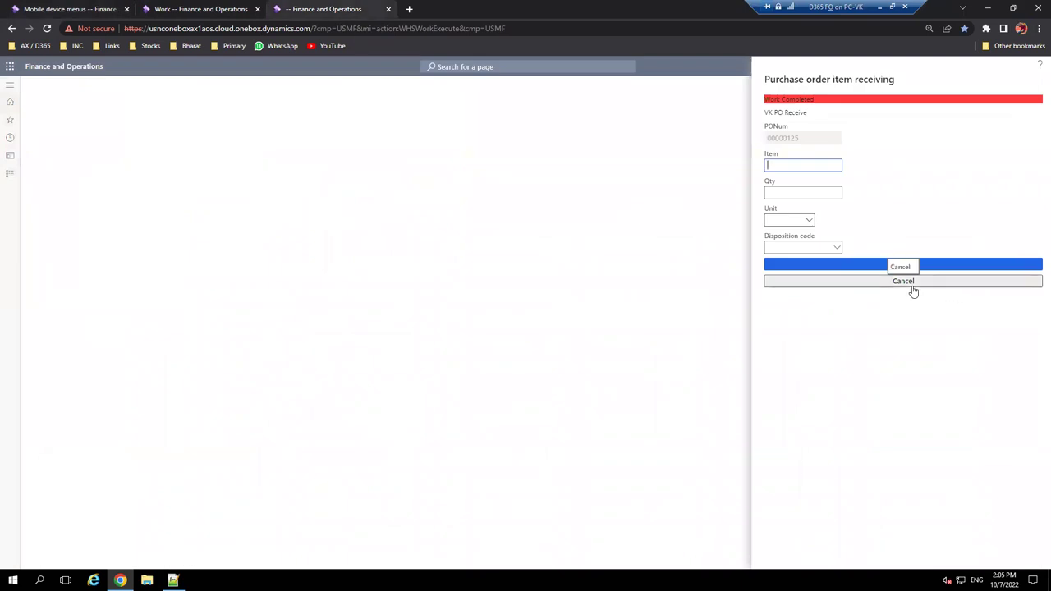
left_click(912, 282)
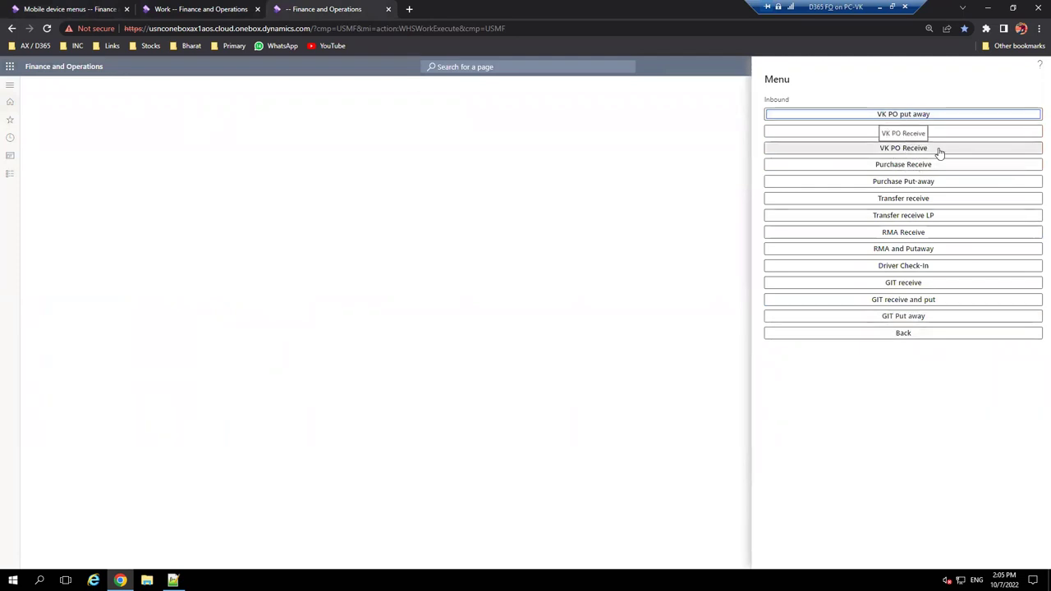
left_click(174, 6)
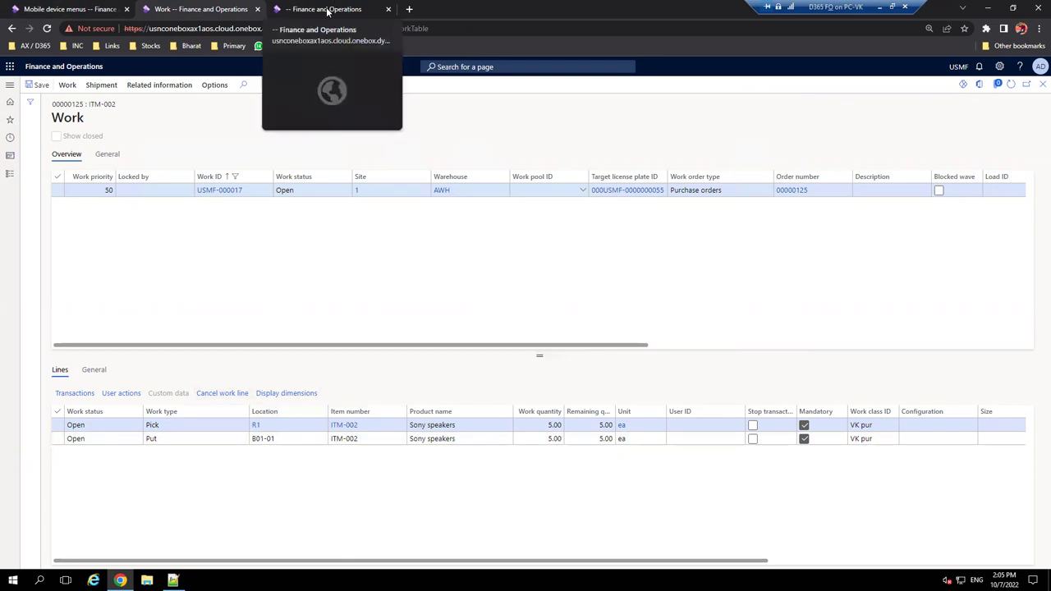
left_click(326, 10)
left_click(880, 152)
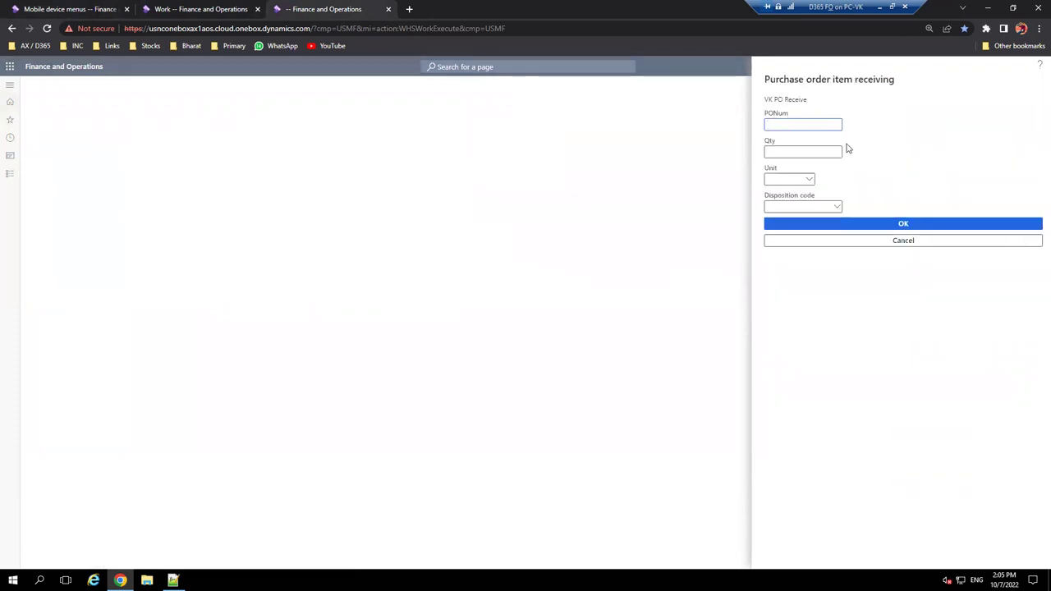
left_click(904, 245)
left_click(909, 149)
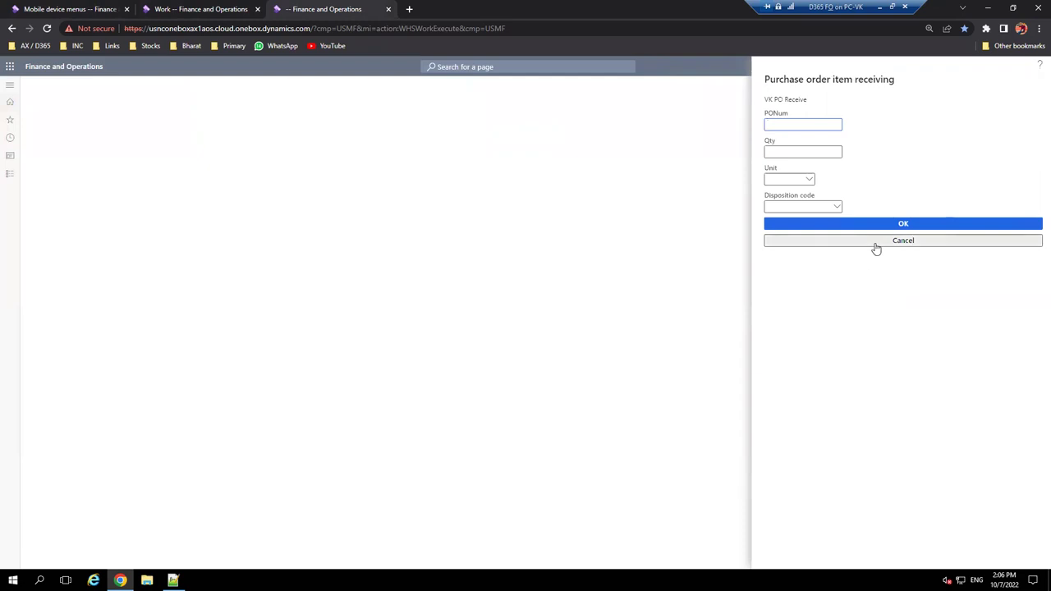
left_click(892, 243)
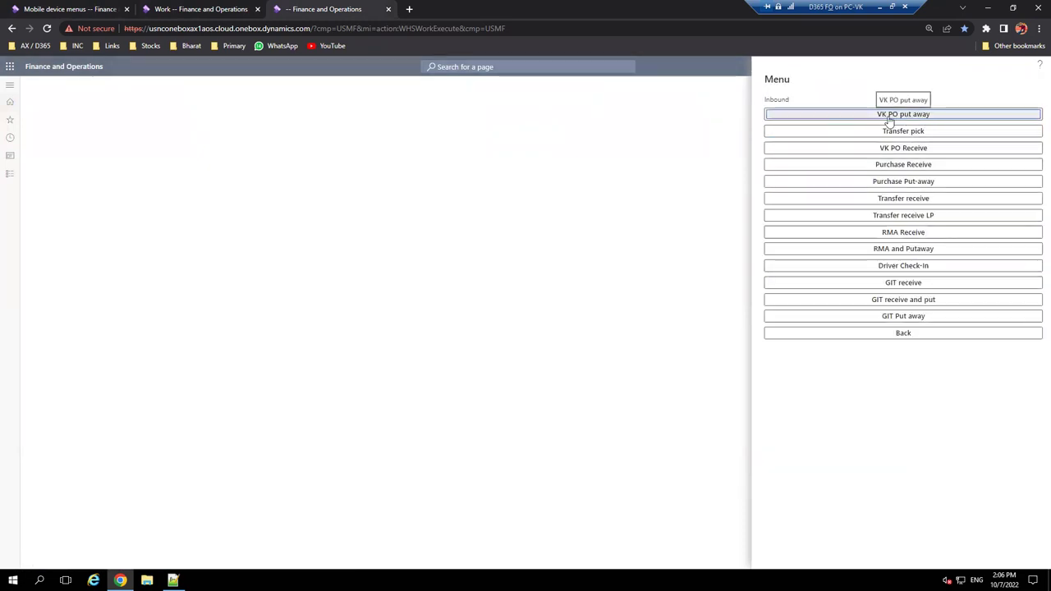
- Start VK PO put away in the mobile app and copy work ID USMF-000017 from the Work page
left_click(186, 8)
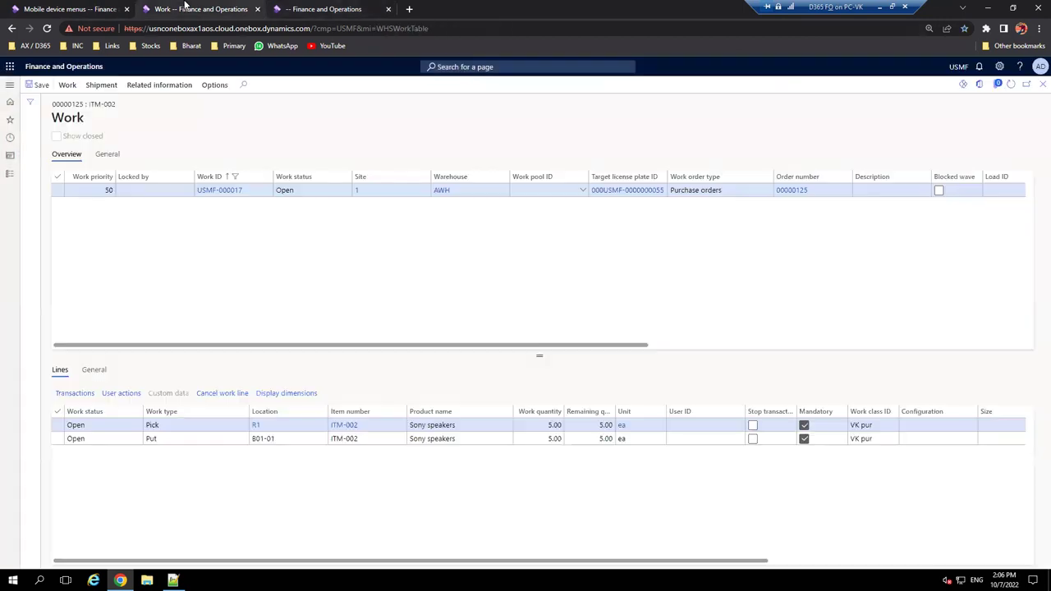
left_click(101, 6)
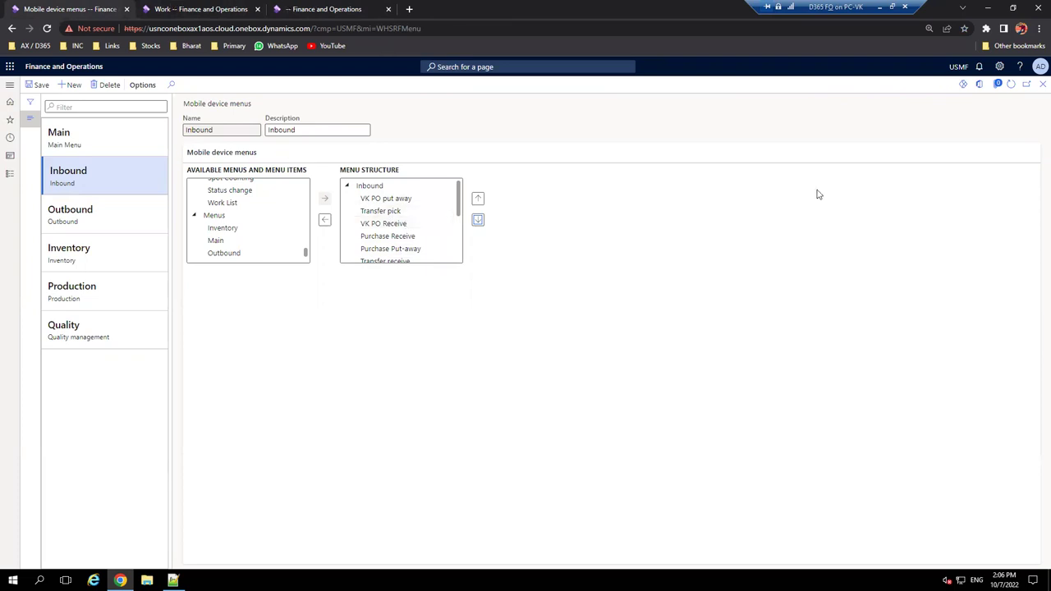
left_click(335, 8)
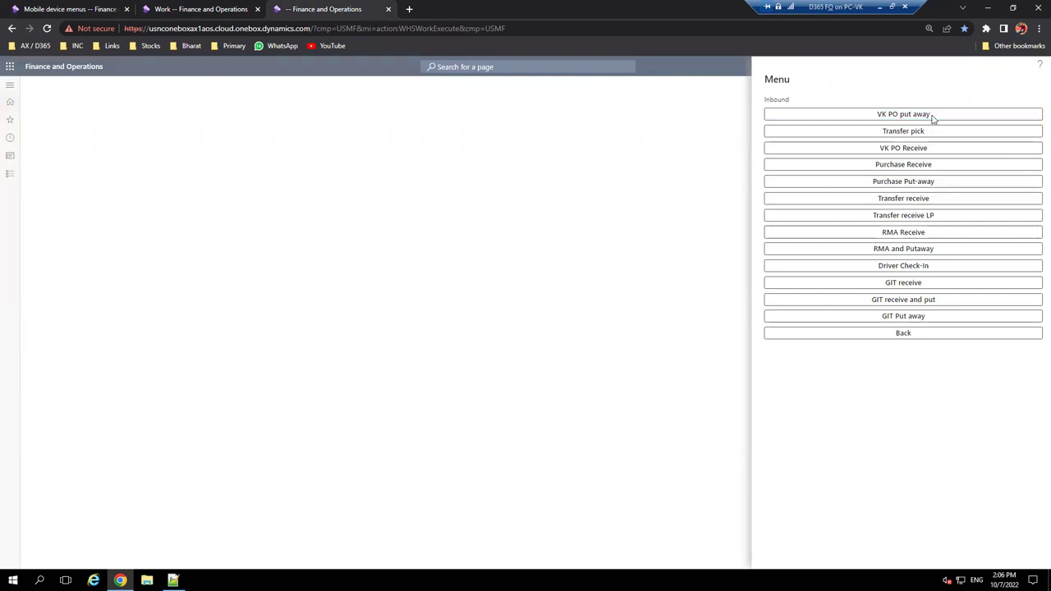
left_click(936, 179)
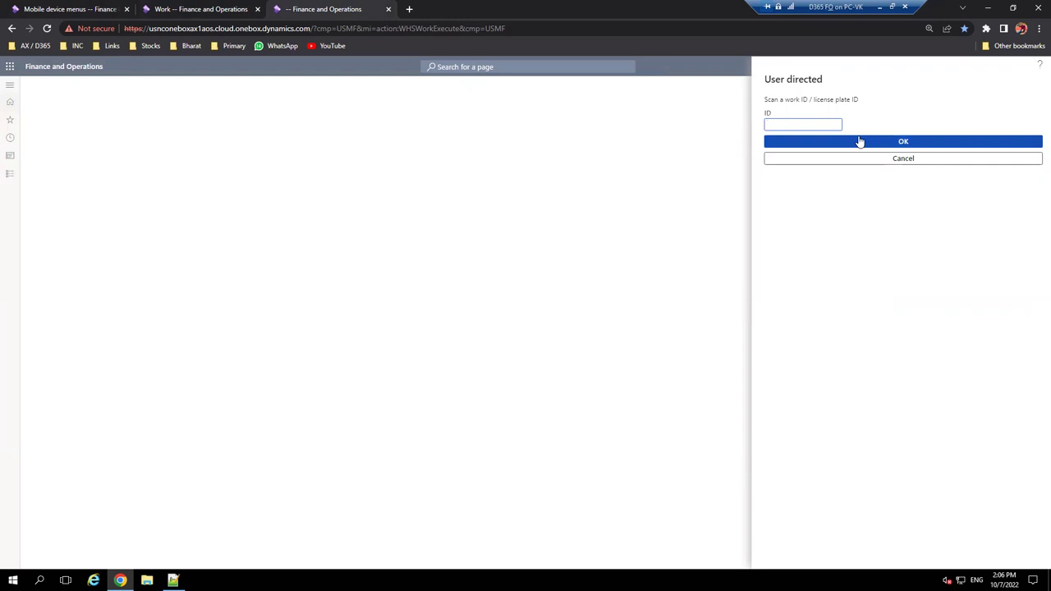
left_click(206, 7)
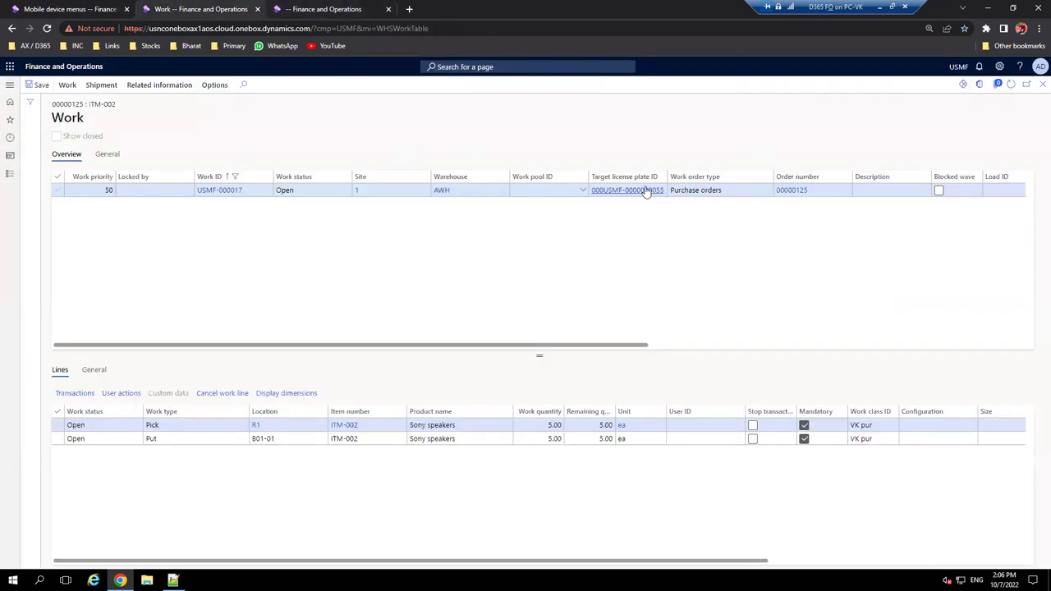
left_click(223, 190)
key("ctrl+c")
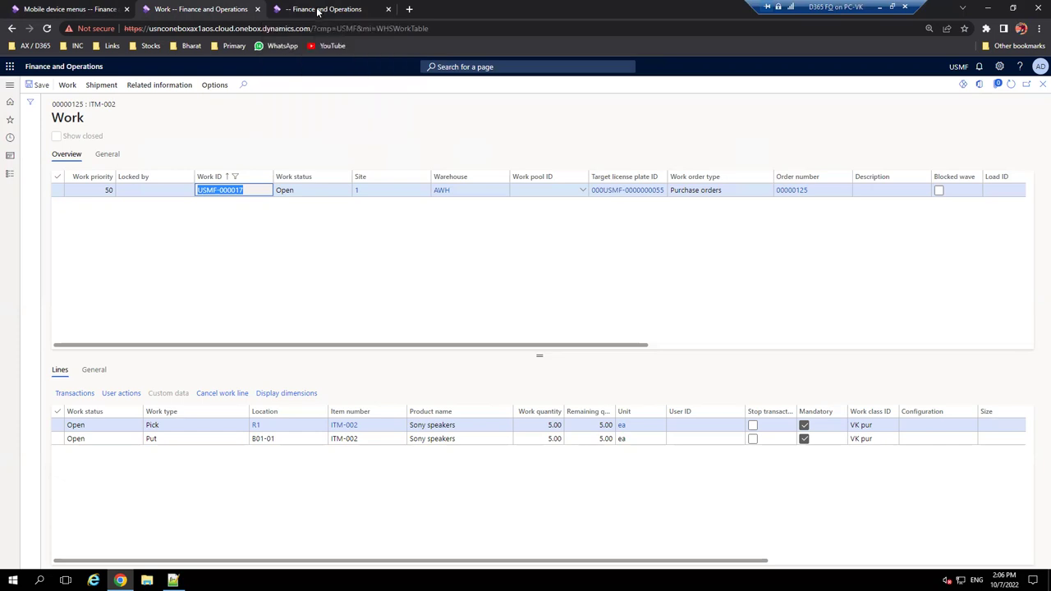
- Paste work ID USMF-000017 into the mobile app and accept its summary of 5.00 open units
left_click(320, 9)
key("ctrl+v")
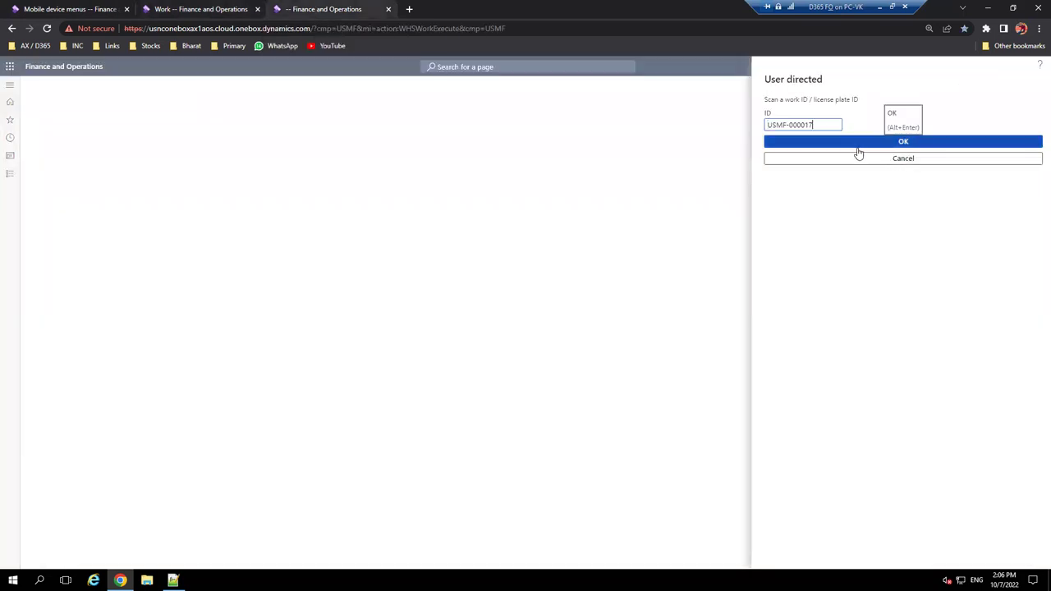
left_click(903, 145)
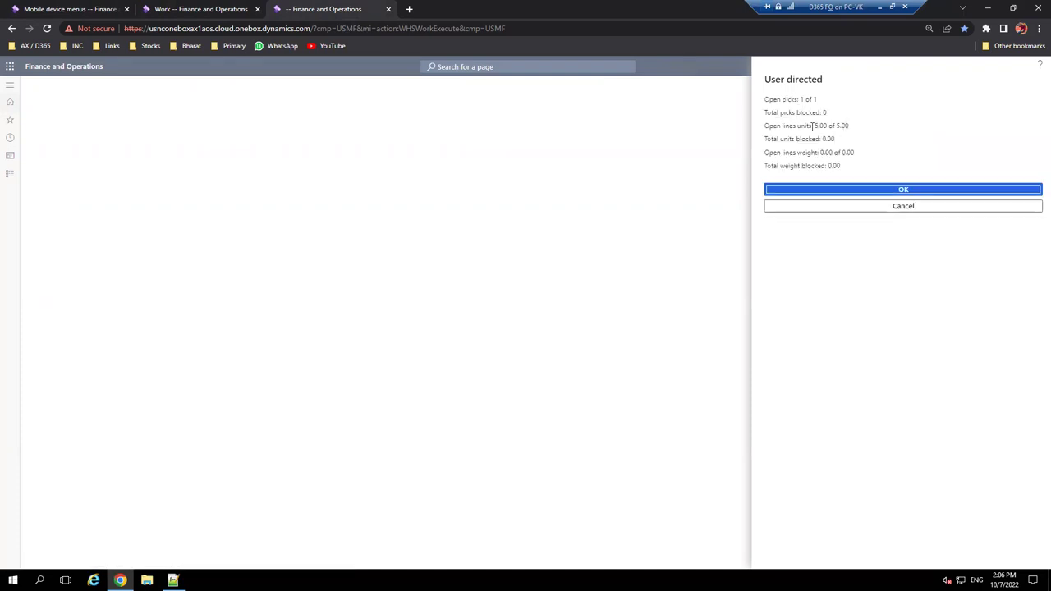
left_click(883, 194)
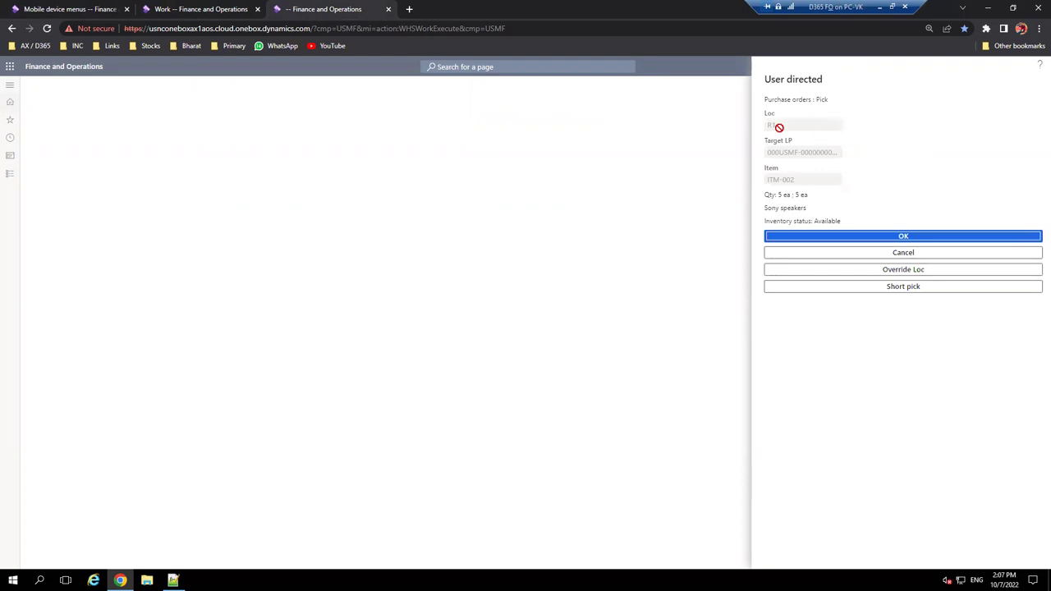
- Confirm the pick of ITM-002 from location R1 in the mobile app
left_click(184, 8)
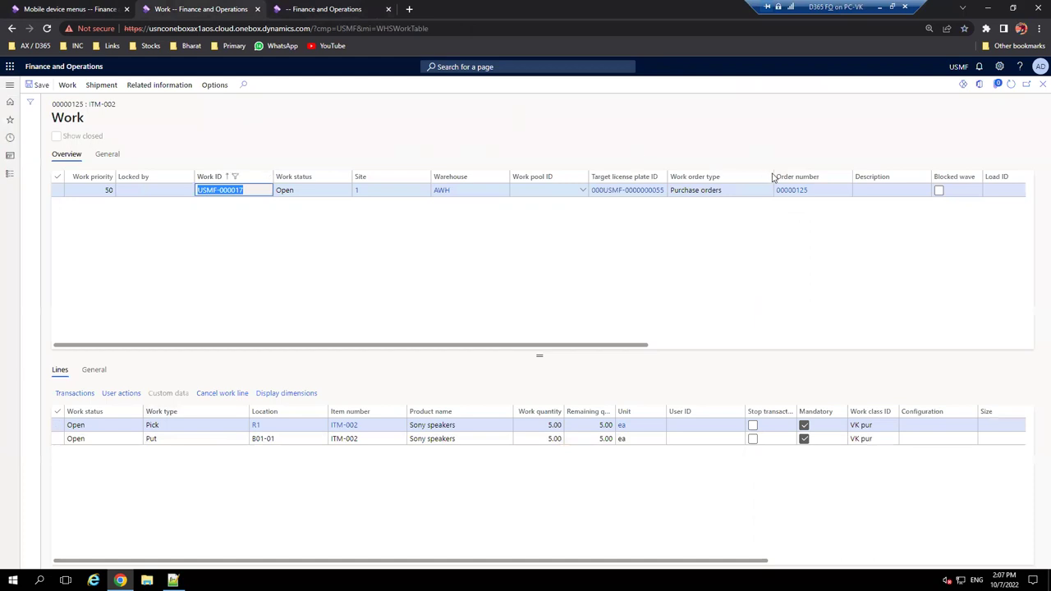
left_click(353, 9)
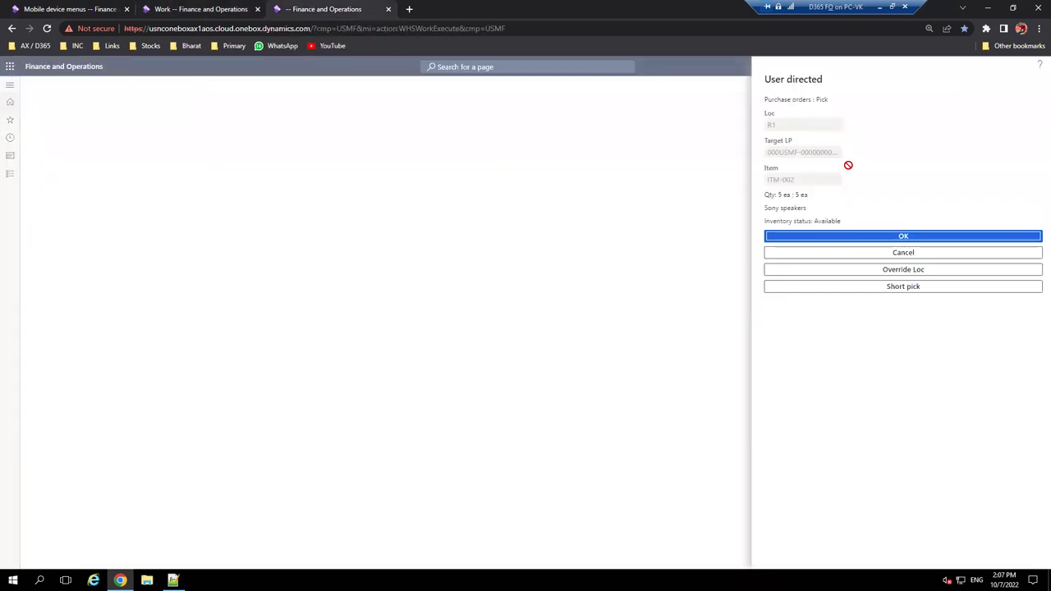
left_click(947, 239)
left_click(895, 238)
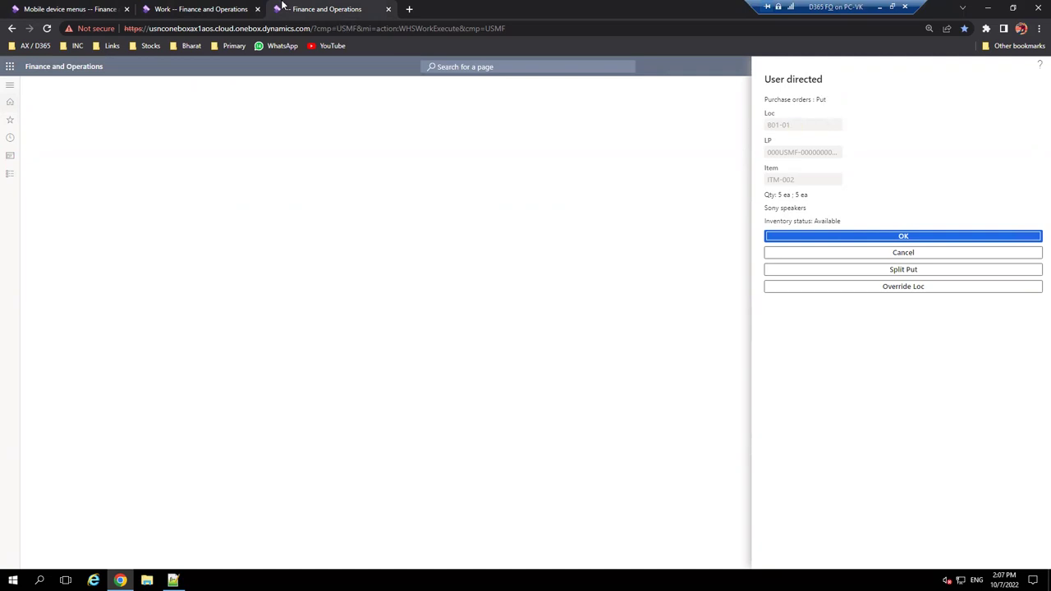
- Confirm the put to location B01-01 so the work reports completed
left_click(201, 9)
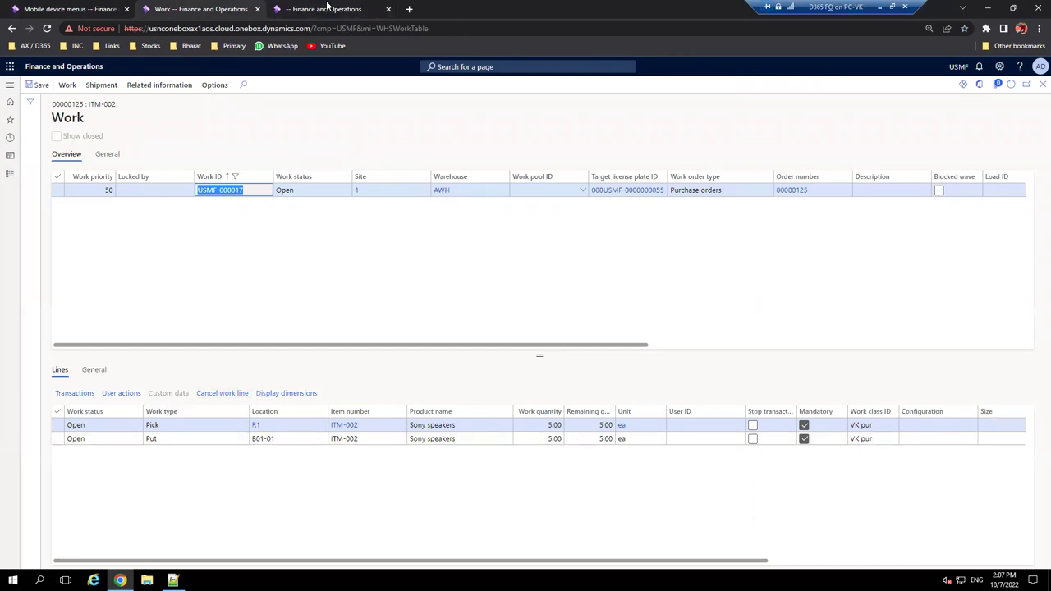
left_click(327, 8)
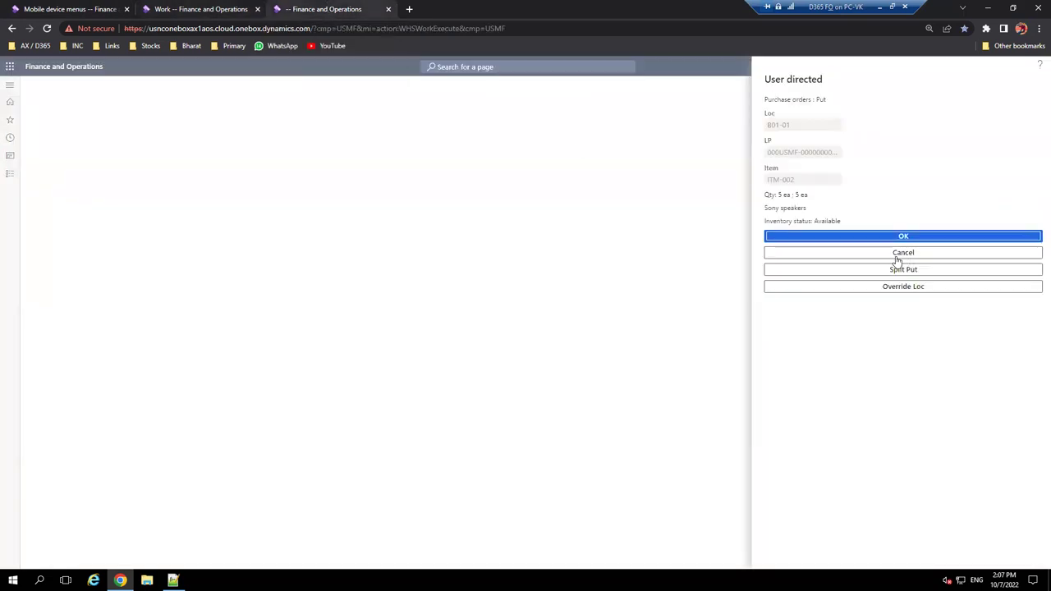
left_click(895, 237)
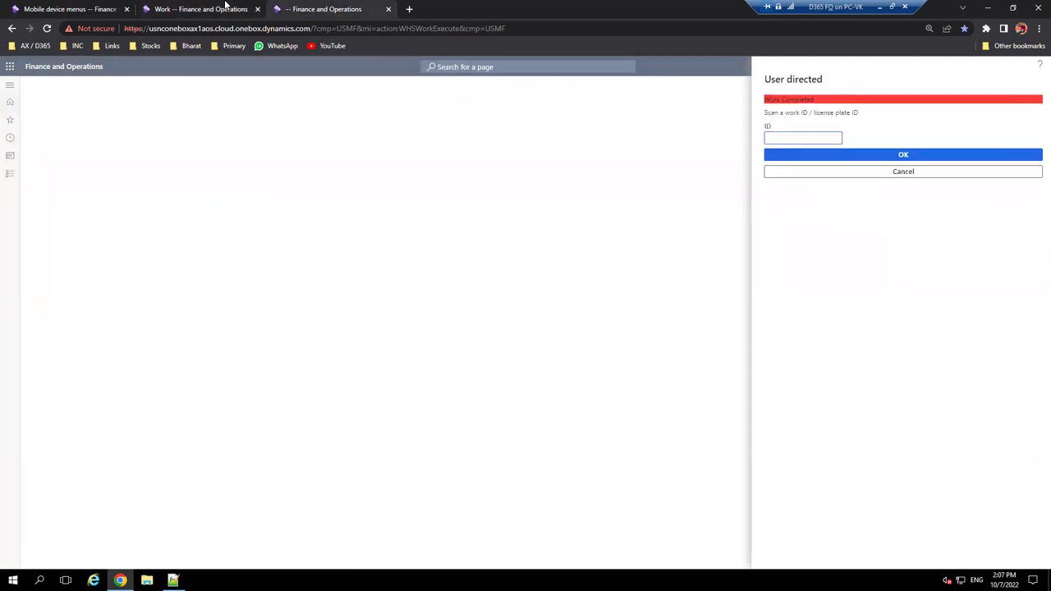
left_click(226, 7)
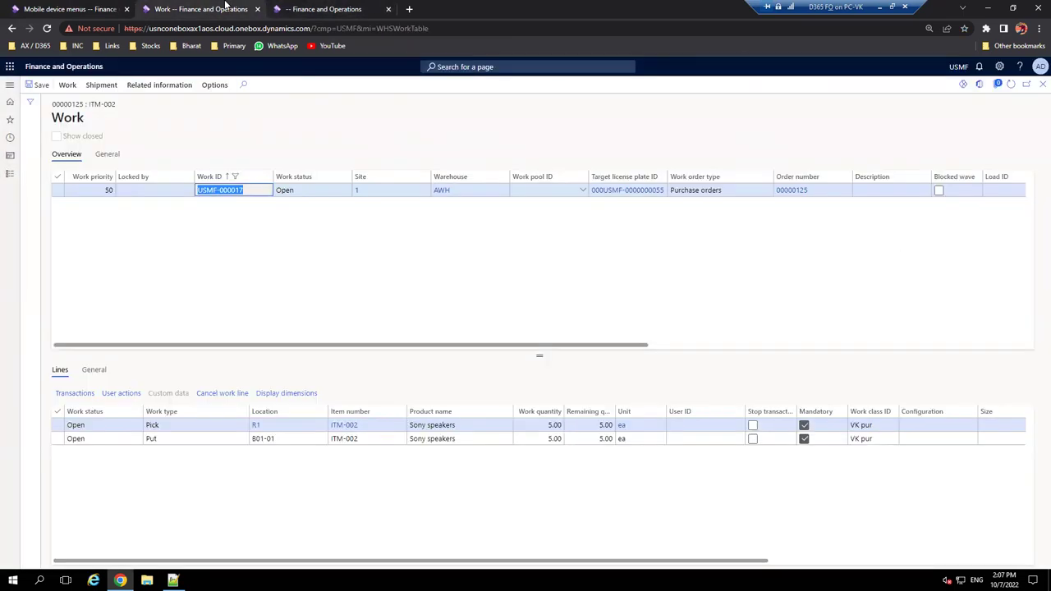
- Refresh the Work form to show USMF-000017 closed, then inspect the B01-01 location record
left_click(1012, 87)
left_click(1013, 87)
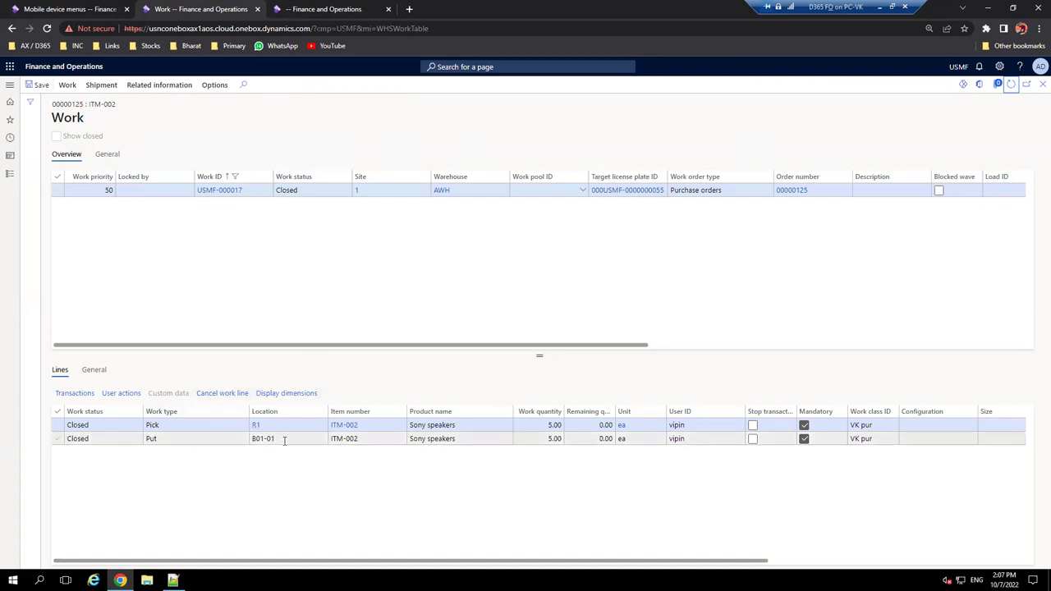
right_click(284, 441)
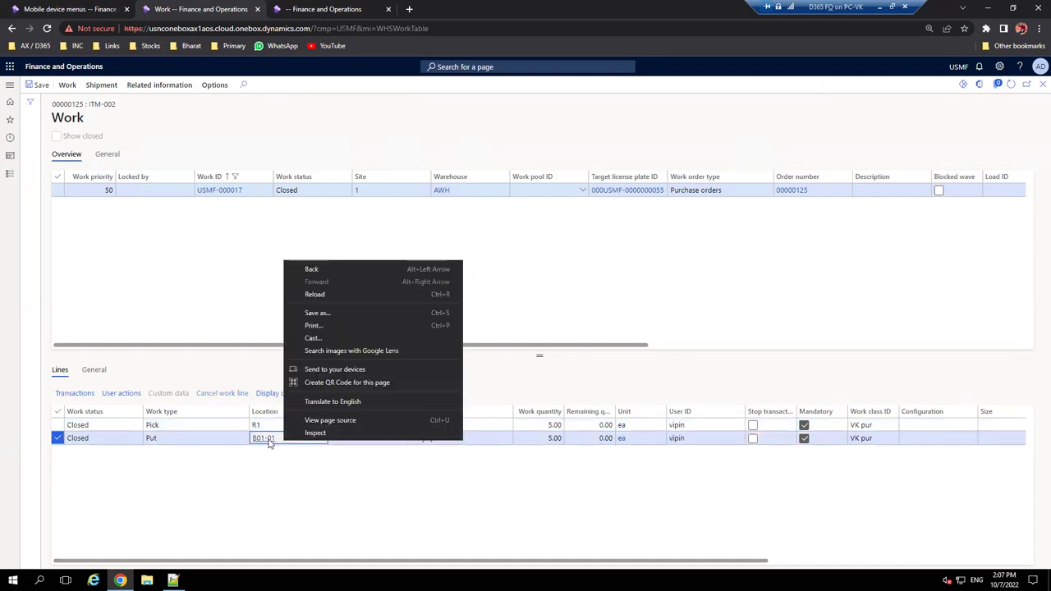
key("Escape")
left_click(269, 441)
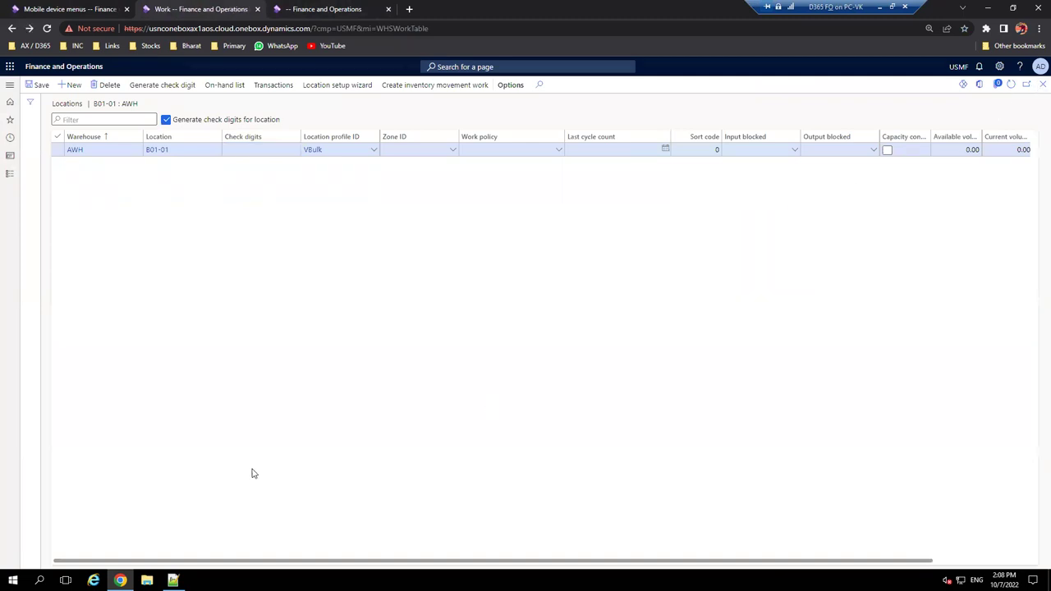
left_click(374, 442)
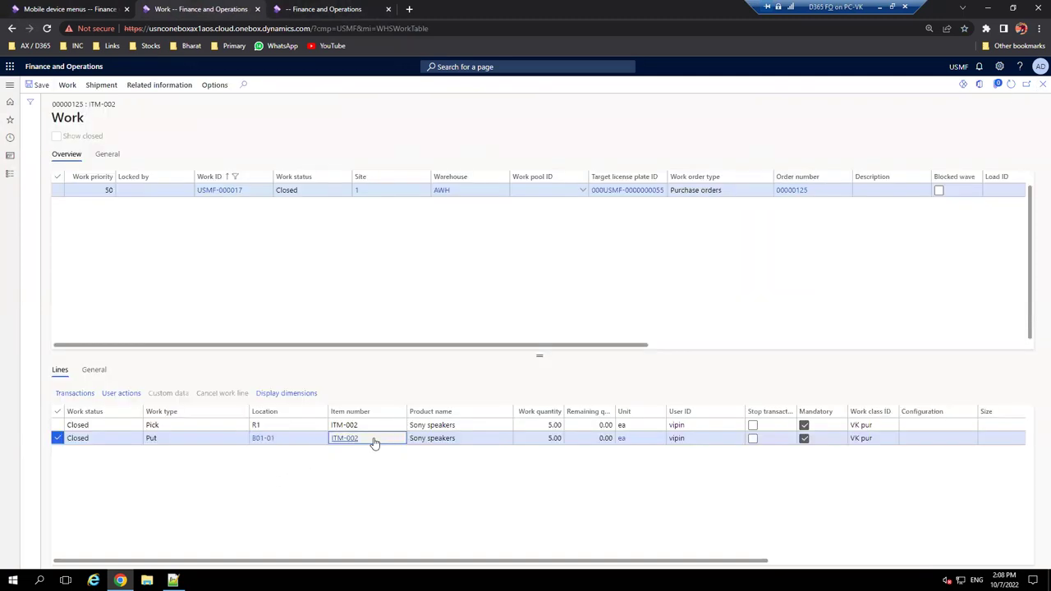
right_click(374, 442)
- View ITM-002 on-hand details, widening Available physical to confirm 5.00 in warehouse AWH
left_click(399, 526)
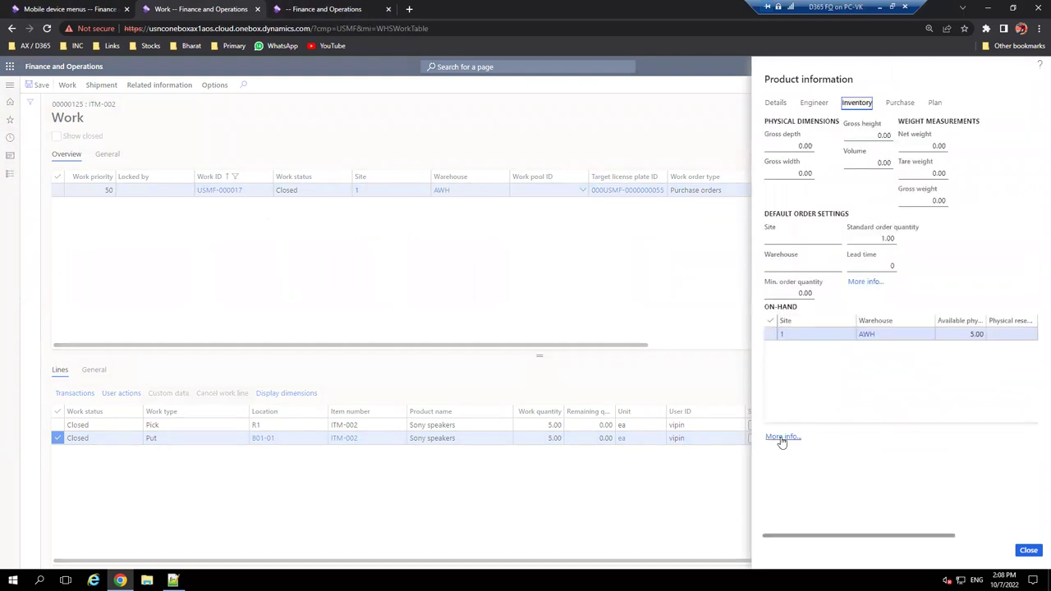
left_click(783, 441)
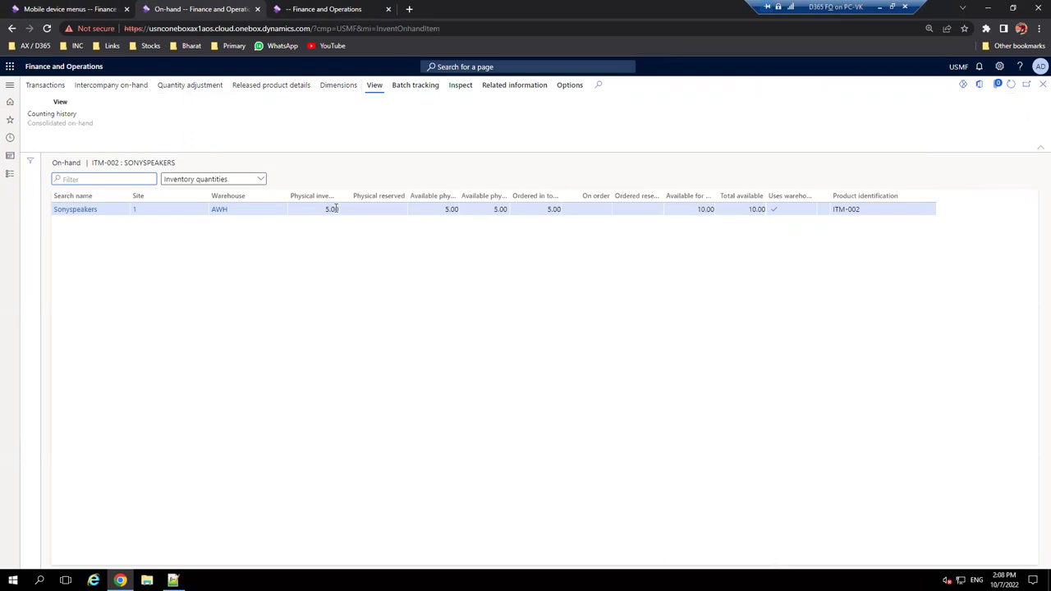
left_click_drag(457, 195, 584, 213)
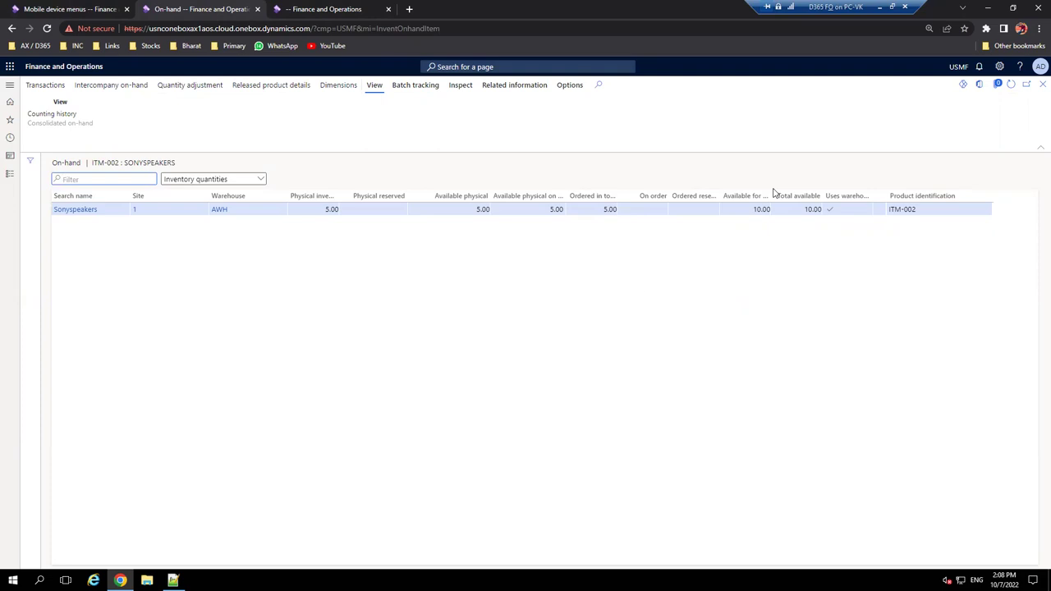
left_click(173, 580)
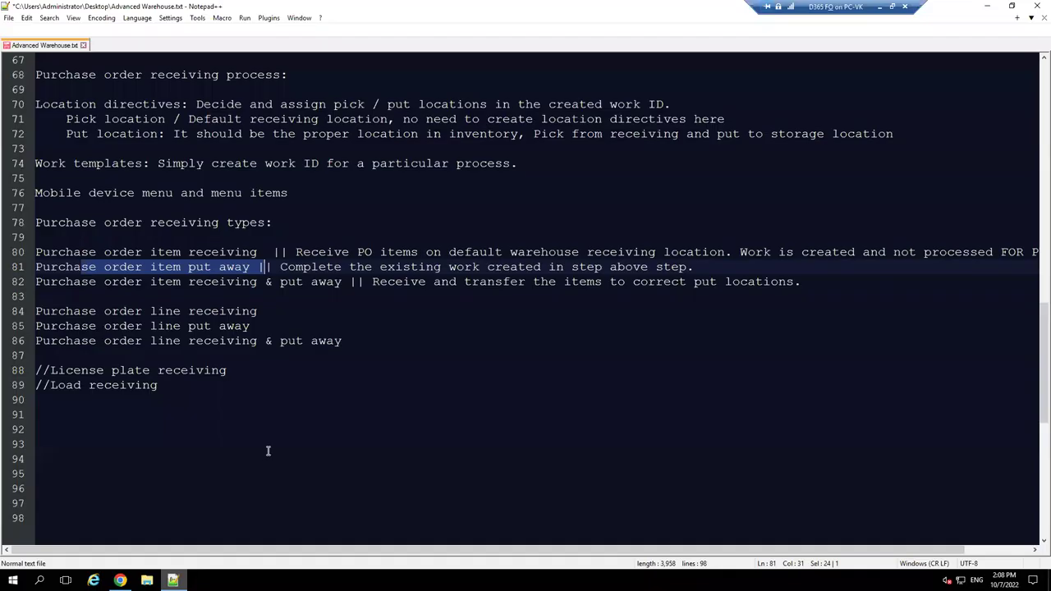
- Highlight lines 82–86 listing the purchase order item/line receiving, put away, and receiving & put away types
left_click(259, 339)
left_click_drag(198, 285, 206, 341)
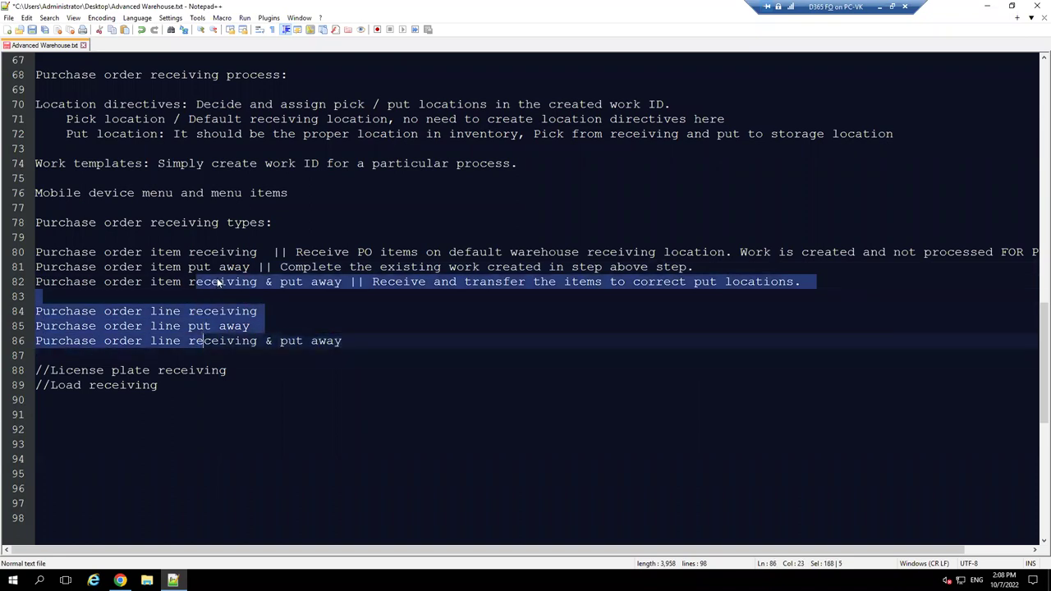
left_click(221, 325)
left_click(225, 344)
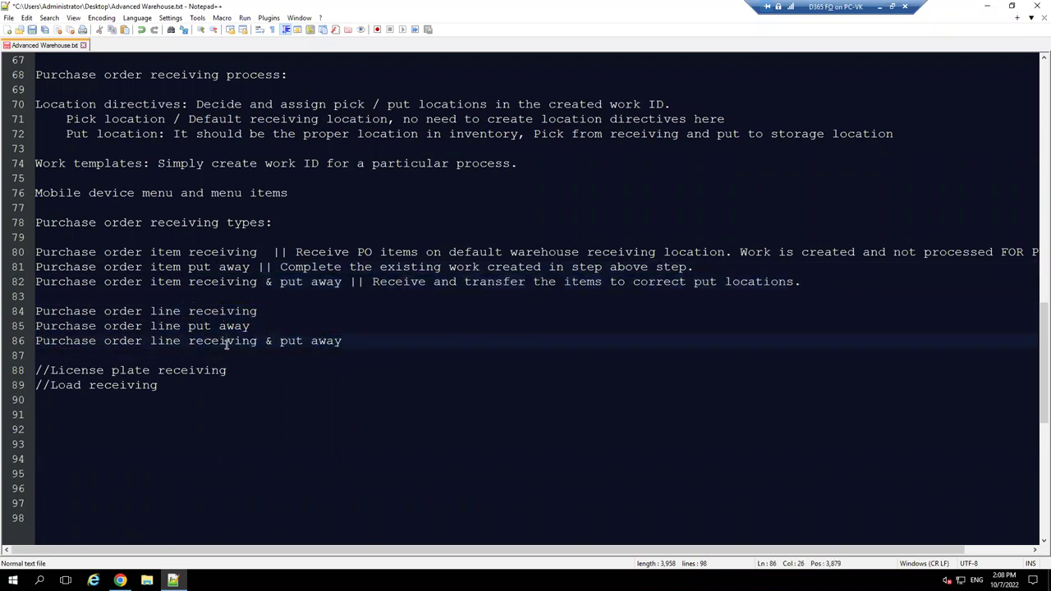